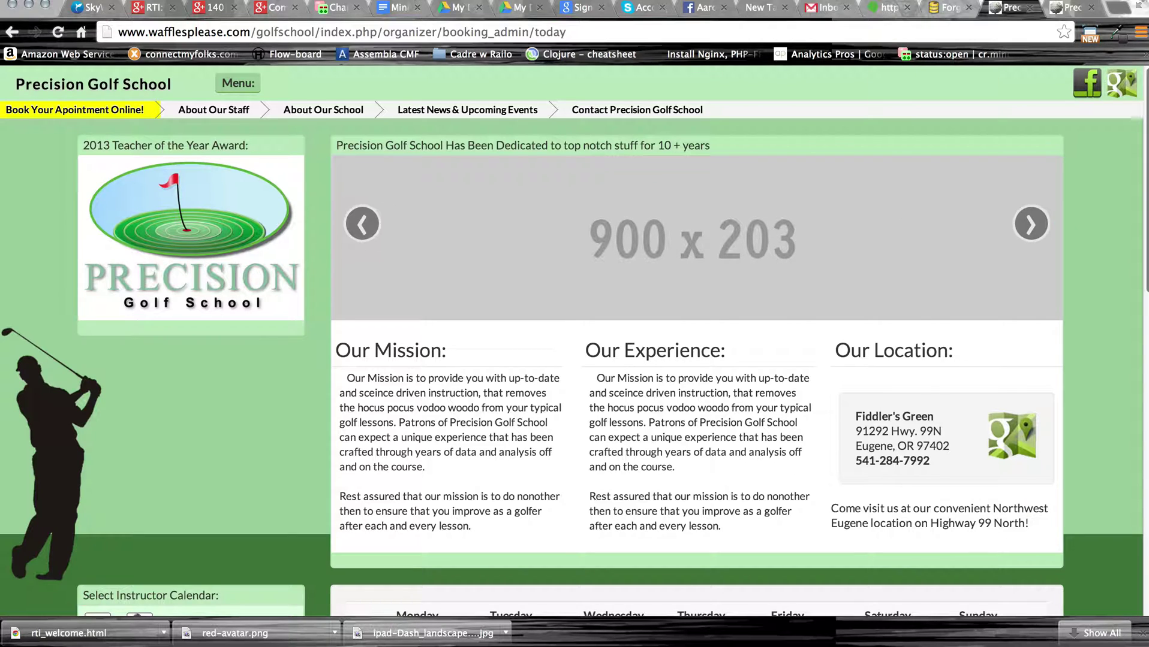
Scroll down the home page to the instructor's weekly booking calendar for 03-24 to 03-30-2014.
scroll(506, 390, "down", 3)
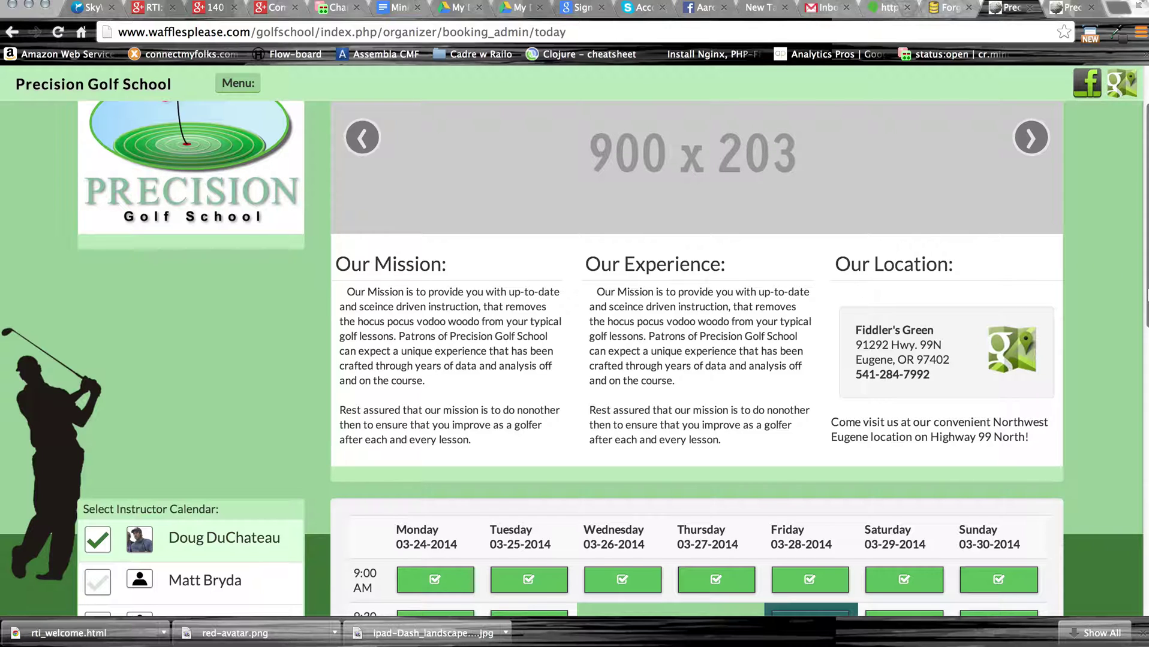
left_click_drag(1145, 296, 1142, 433)
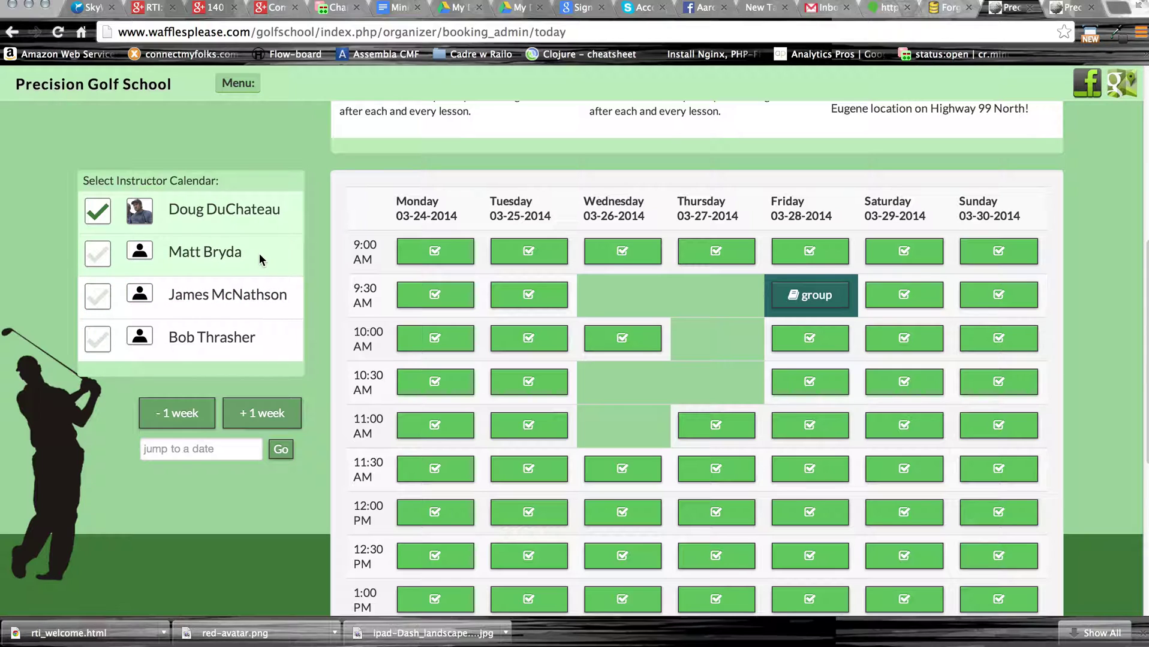
left_click(102, 256)
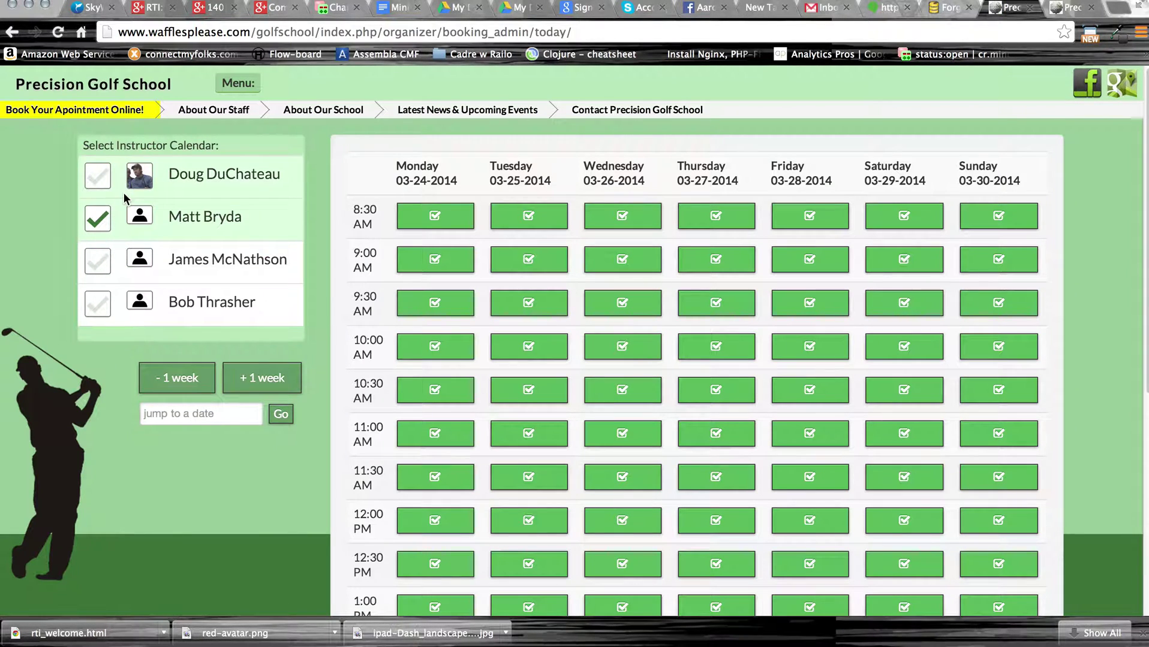
left_click(97, 176)
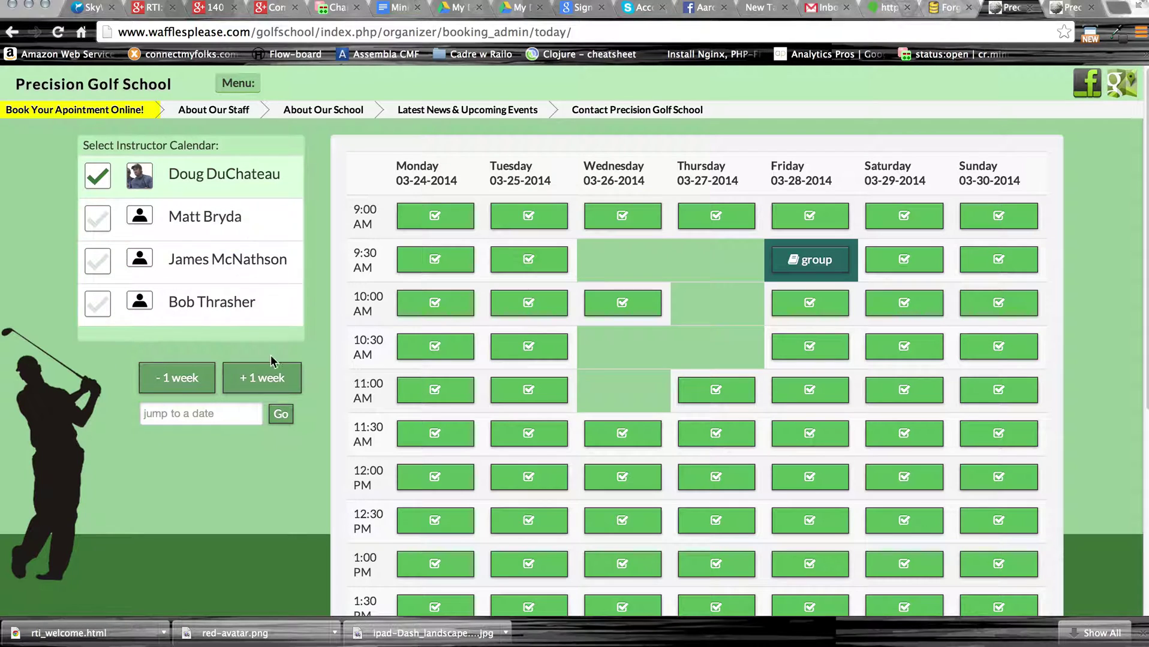
left_click(251, 379)
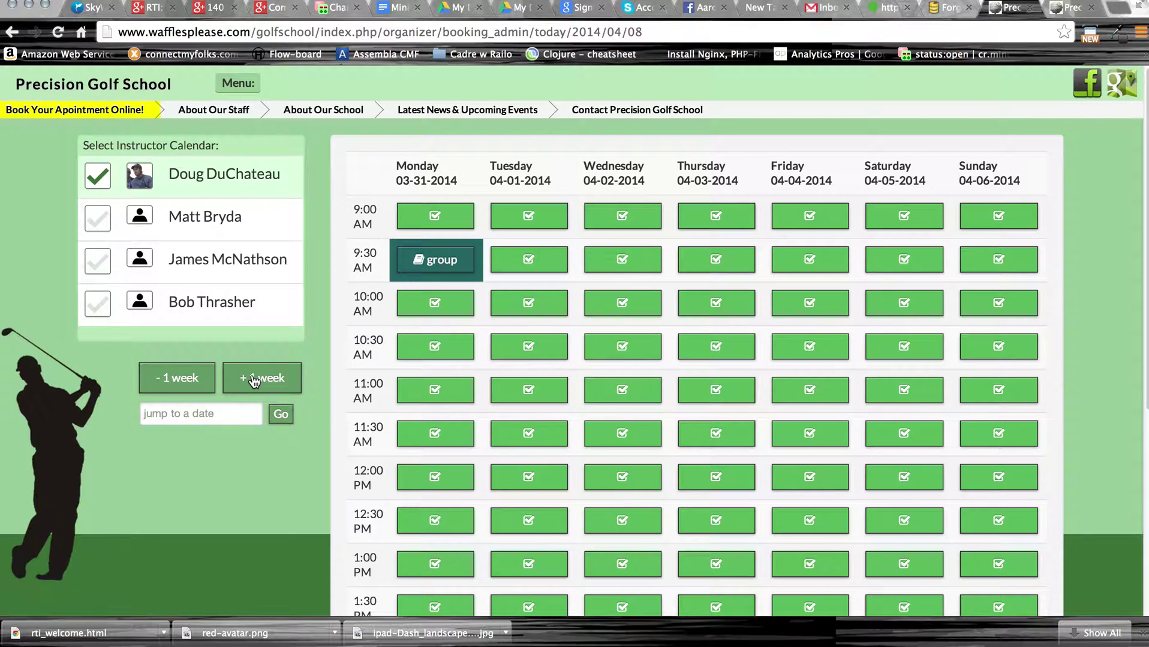
left_click(252, 379)
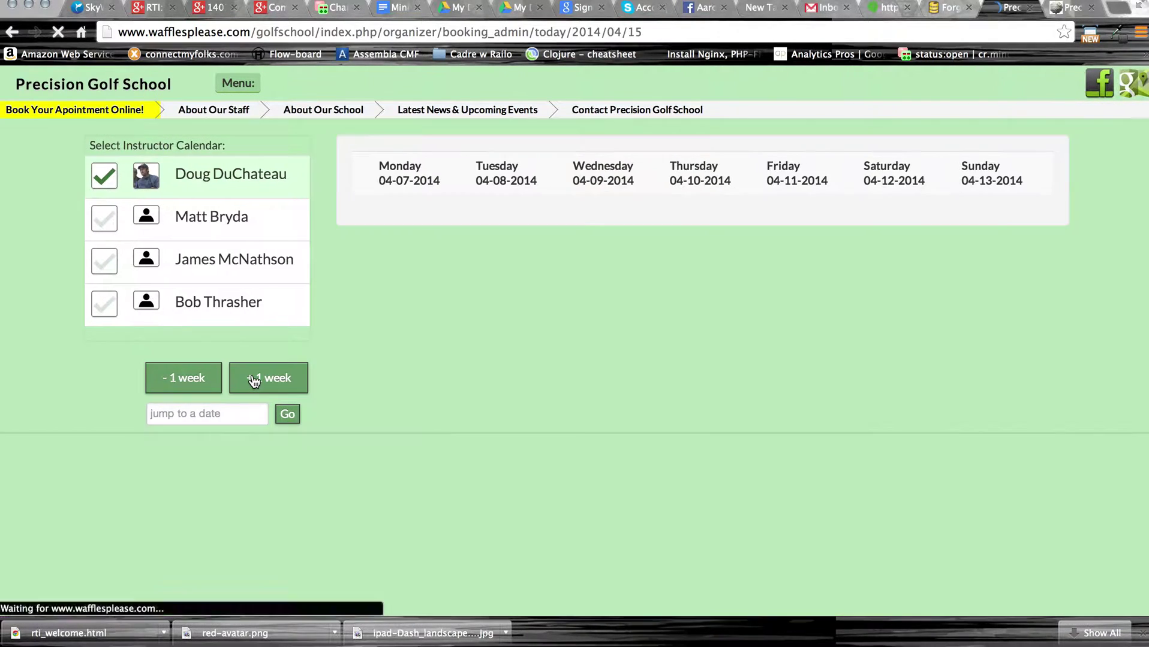
left_click(201, 384)
left_click(180, 380)
left_click(207, 415)
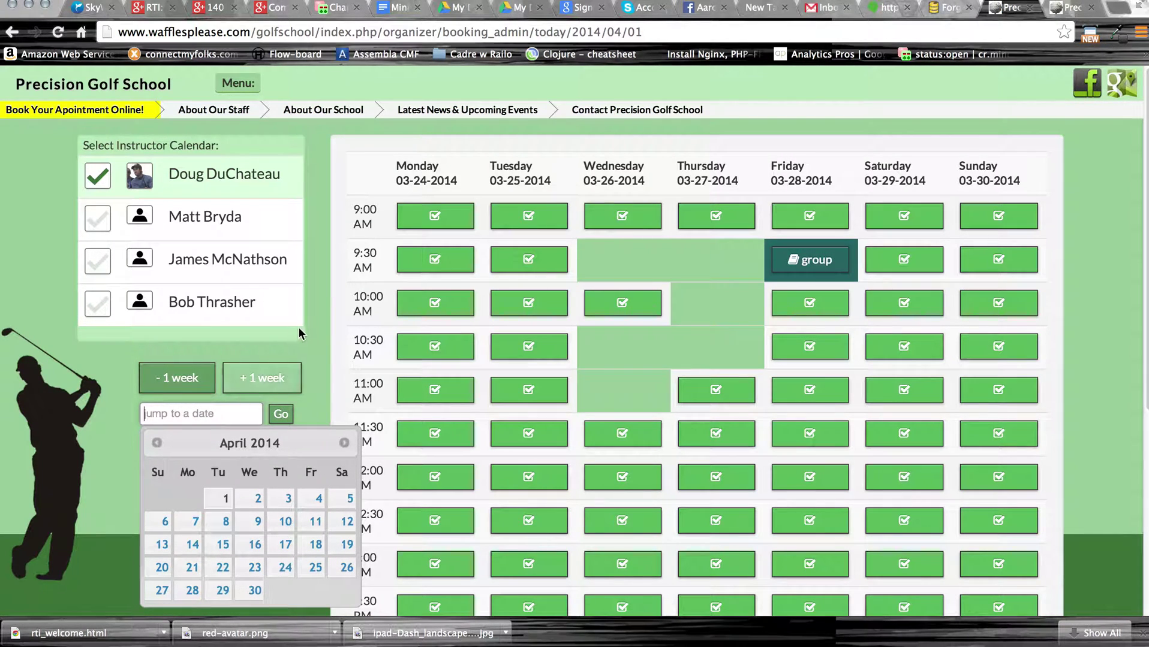
left_click(317, 338)
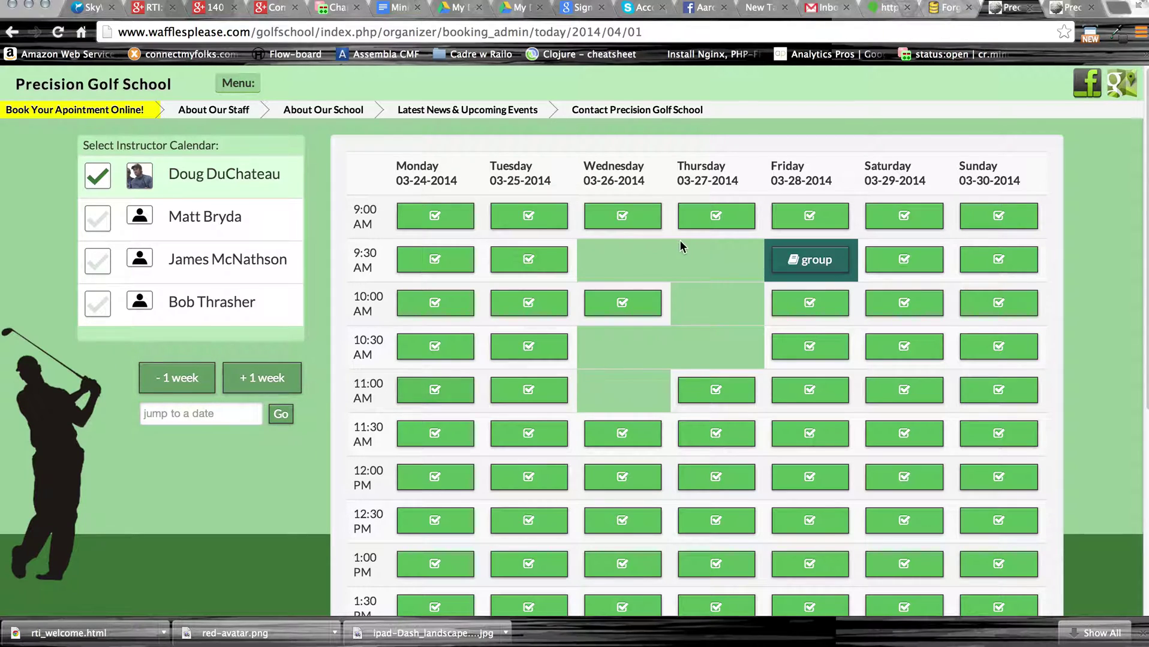
left_click(623, 217)
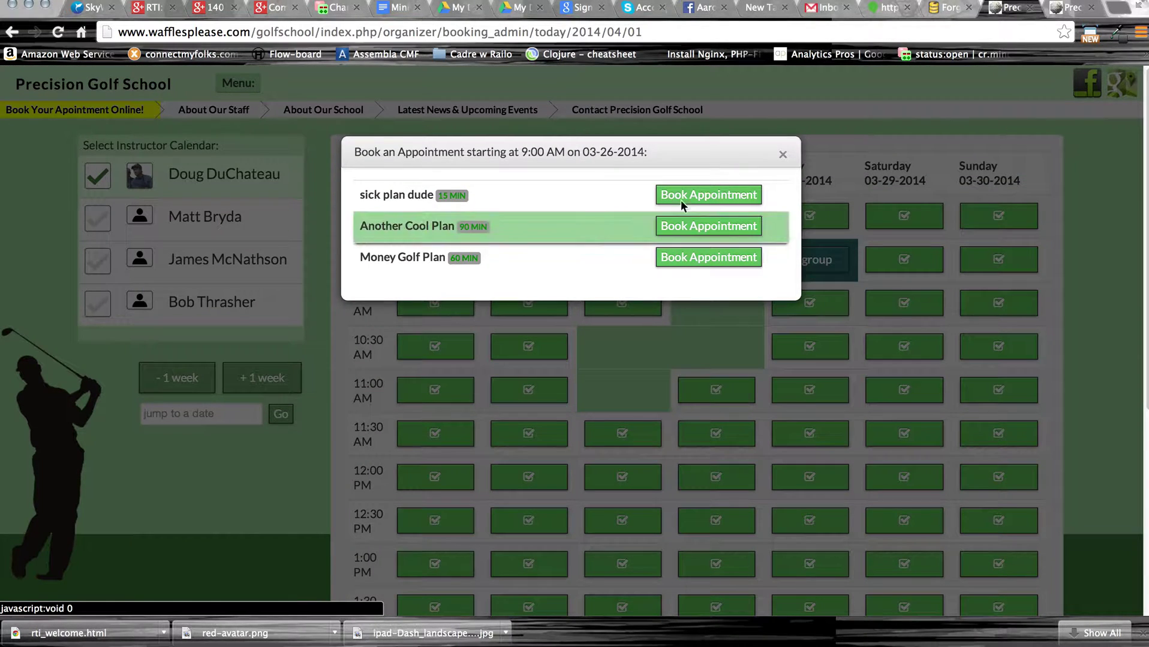
mouse_move(605, 193)
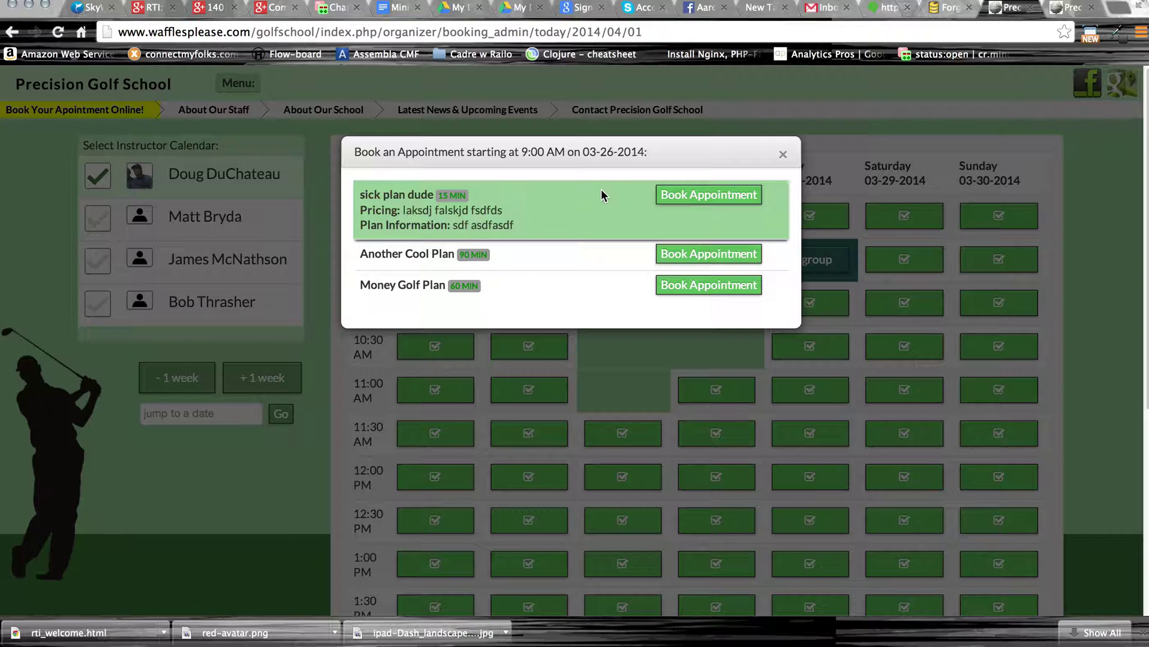
mouse_move(548, 254)
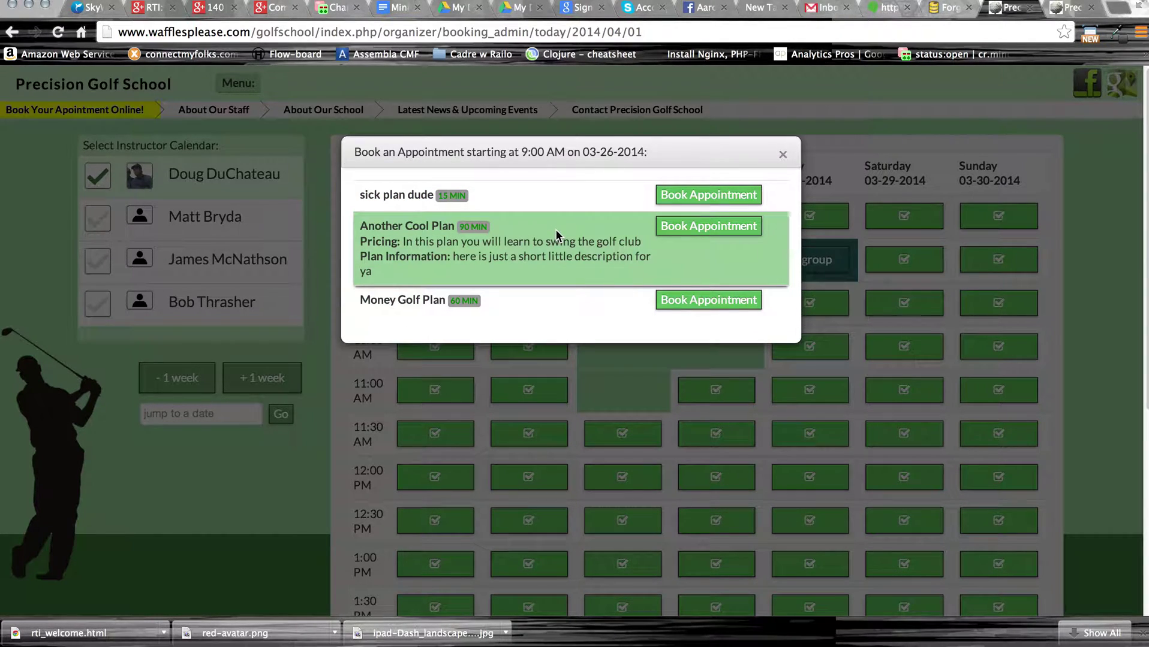
mouse_move(556, 205)
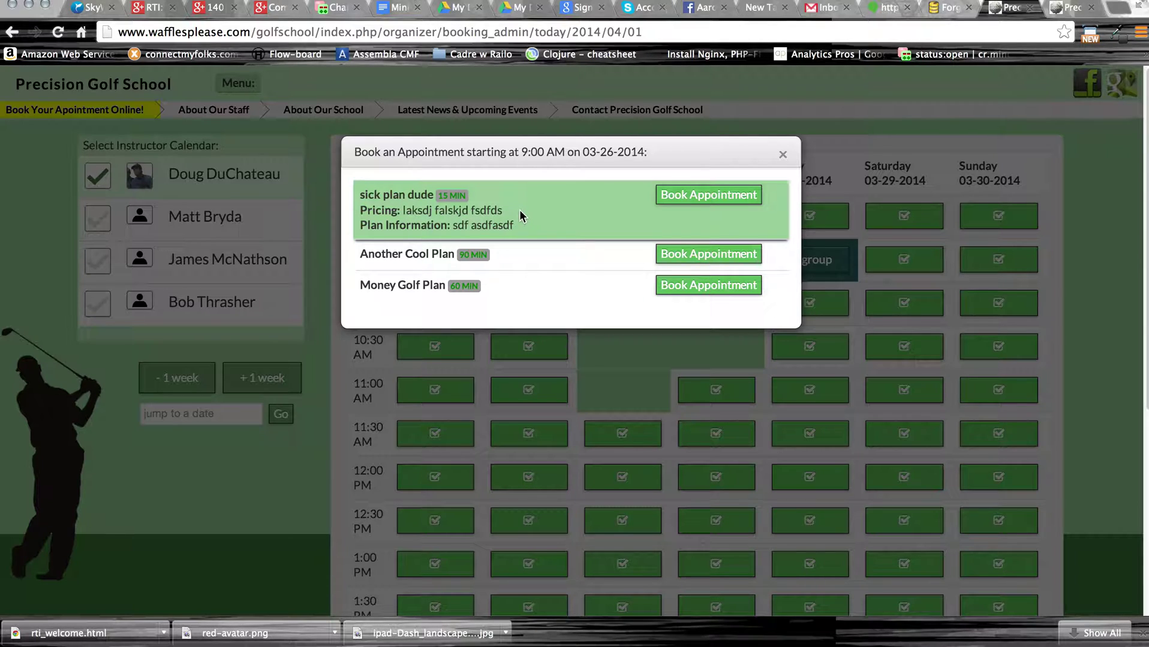
left_click(688, 198)
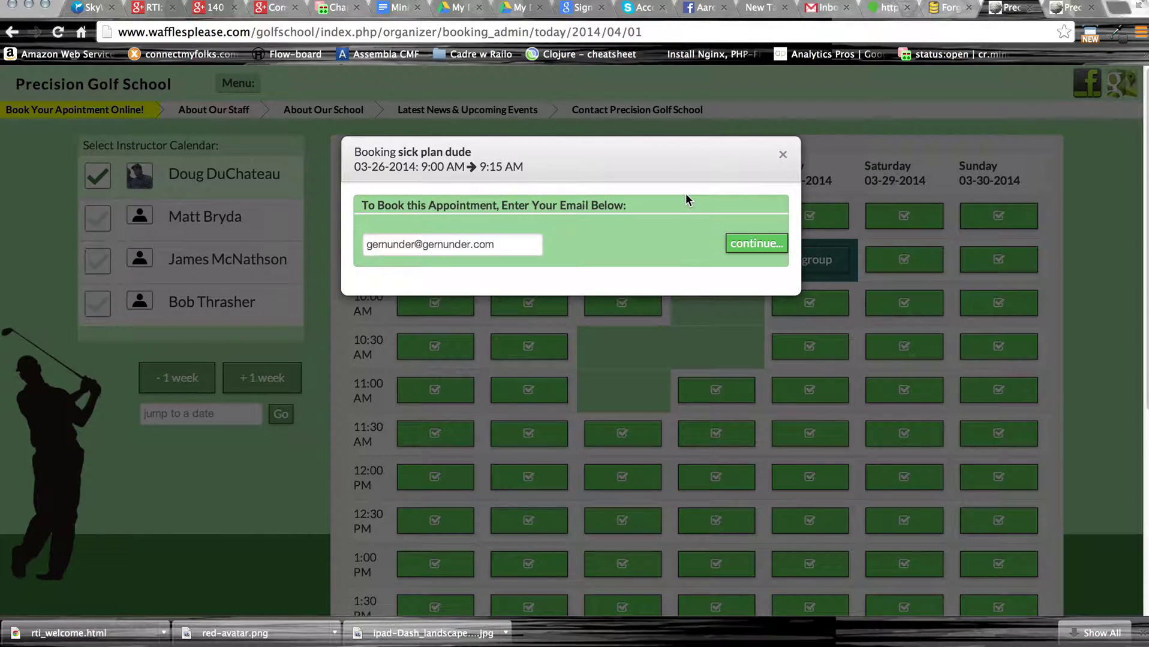
left_click(782, 157)
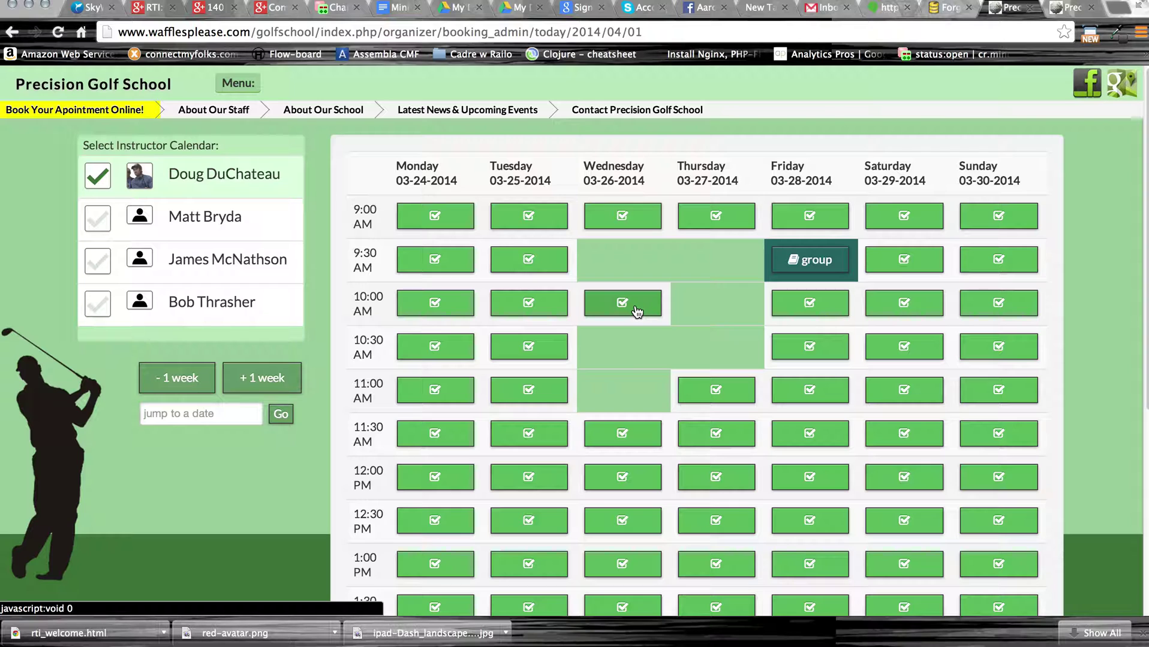
Start a 10:00 AM booking on 03-26-2014, switching to sick plan dude after the Money Golf Plan conflict.
left_click(636, 308)
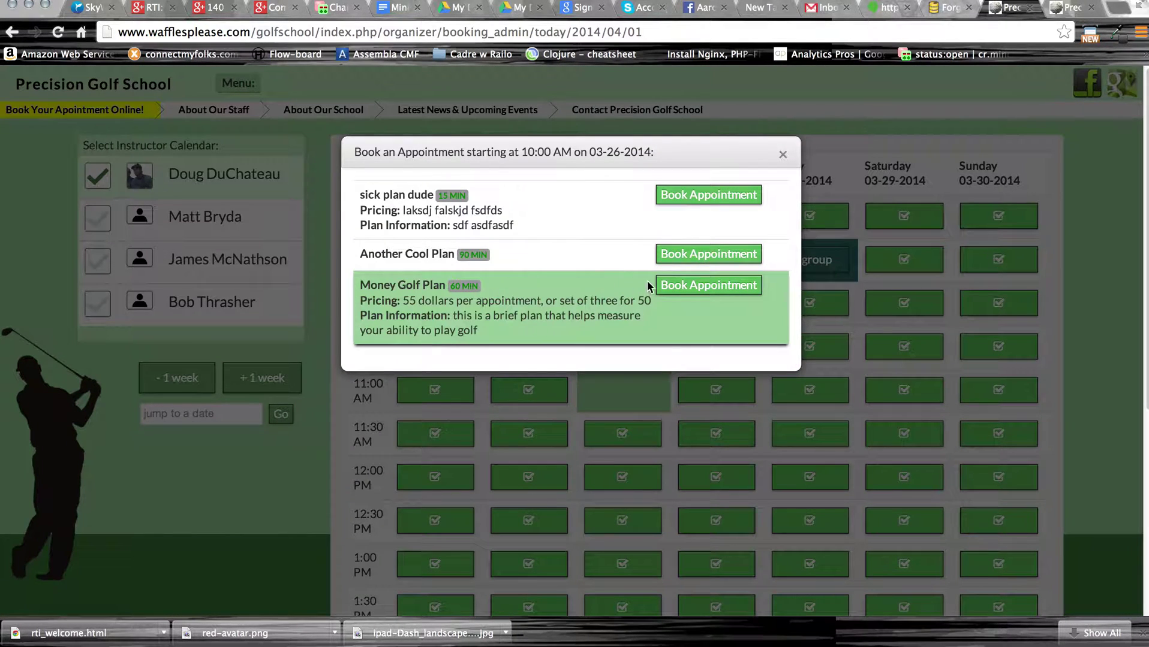
left_click(677, 286)
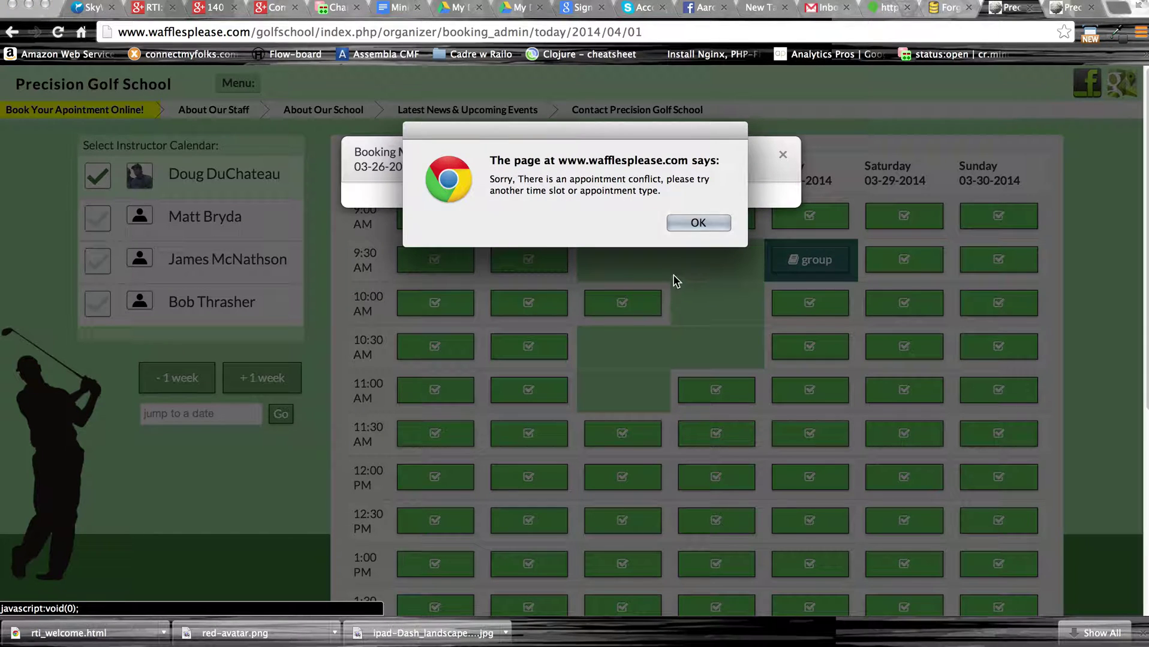
left_click(696, 223)
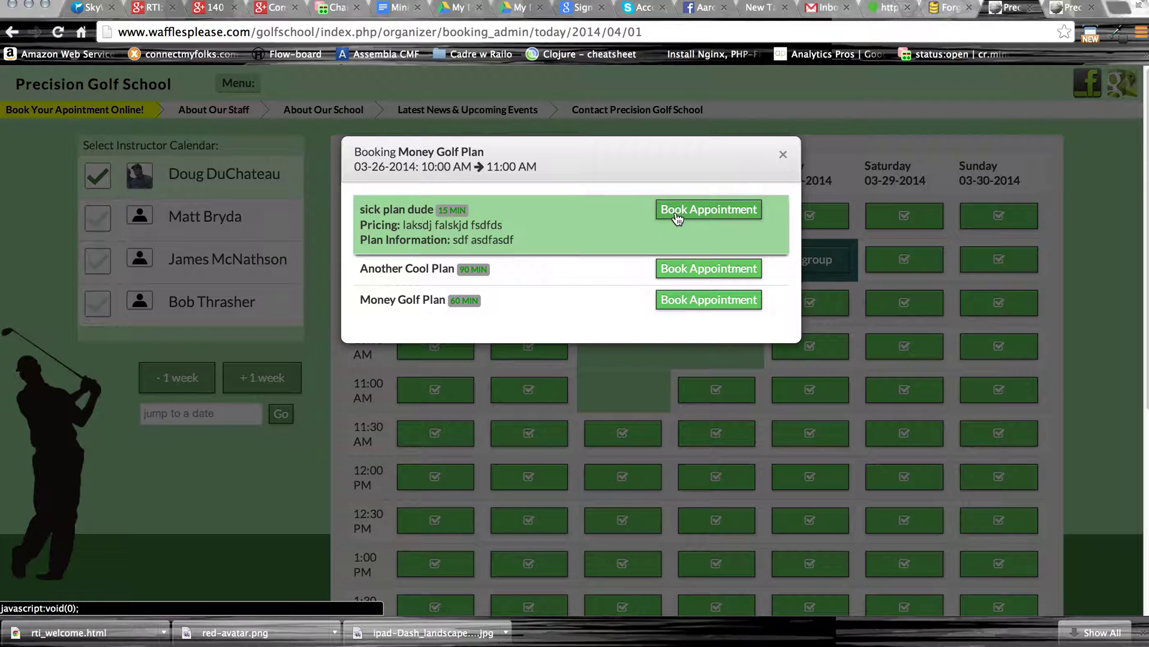
left_click(678, 215)
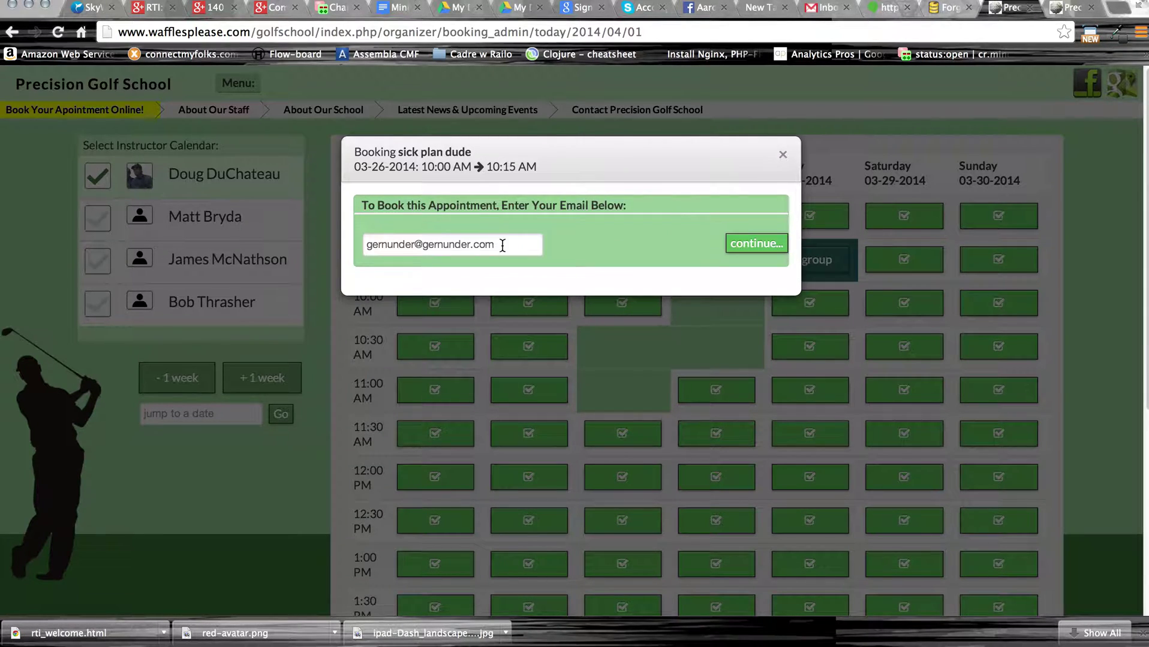
Replace the booking e-mail field's contents with the pasted customer e-mail address.
left_click(503, 246)
key("super+a")
key("super+c")
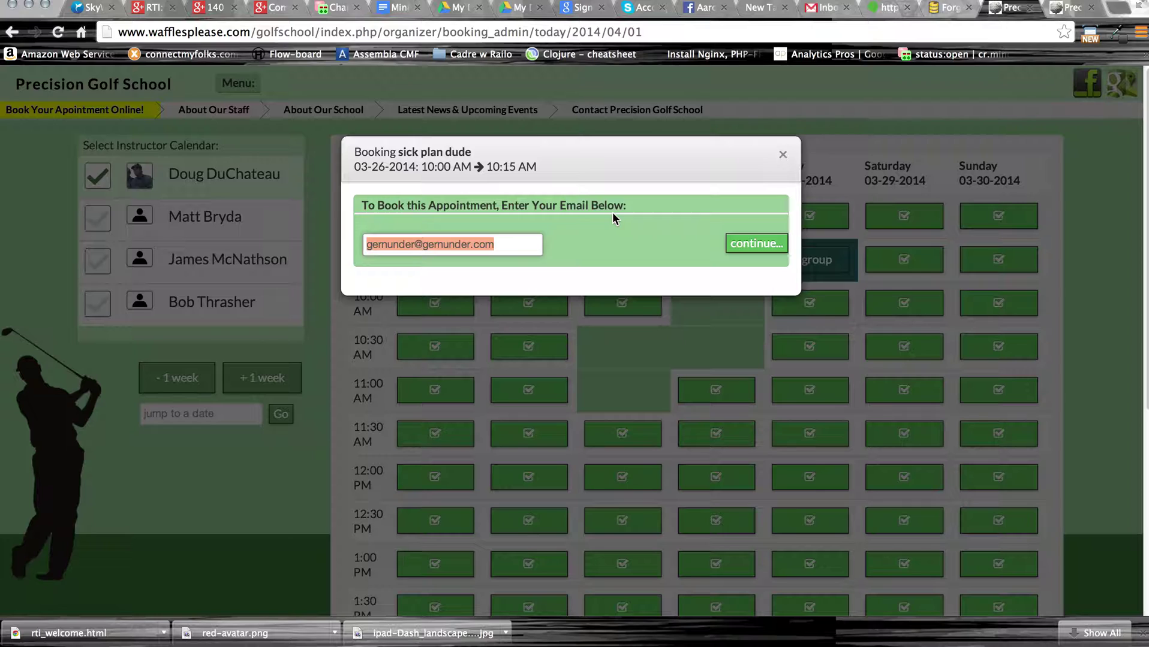
key("BackSpace")
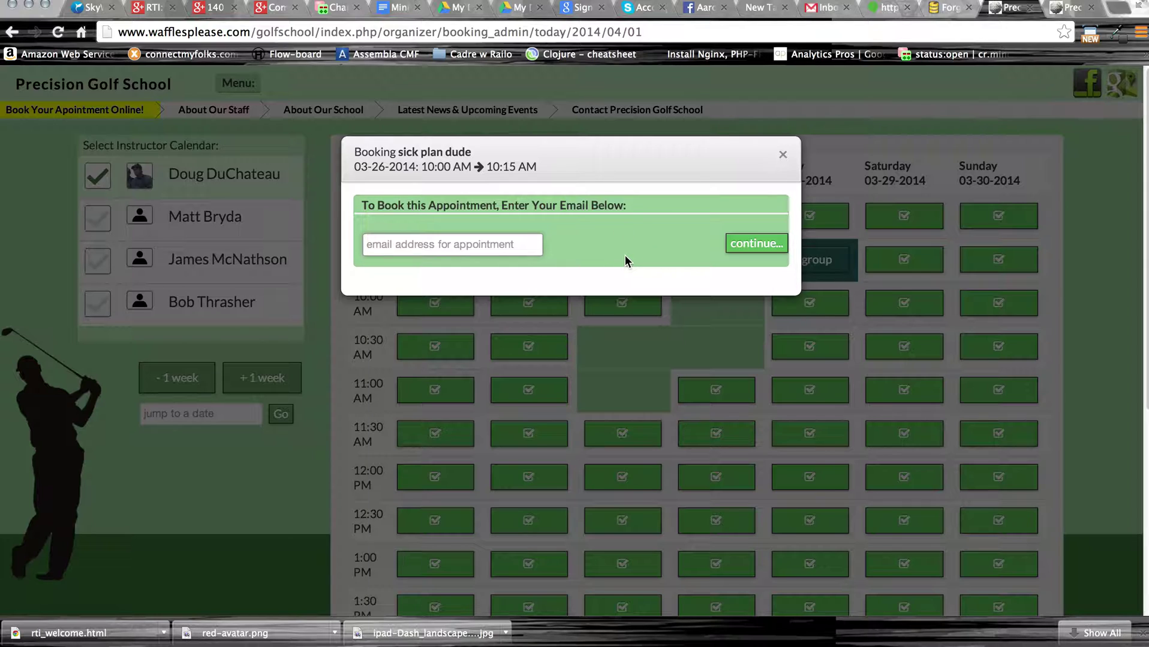
key("super+v")
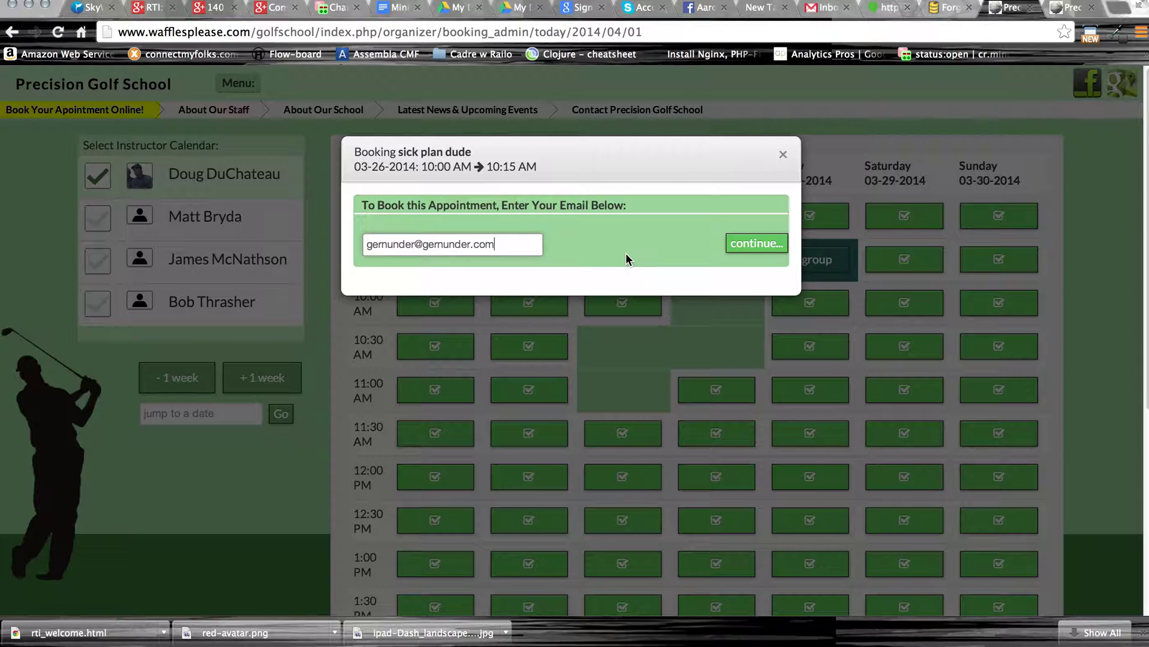
Continue past the e-mail, book the appointment for the first listed golfer, and close the confirmation.
left_click(743, 250)
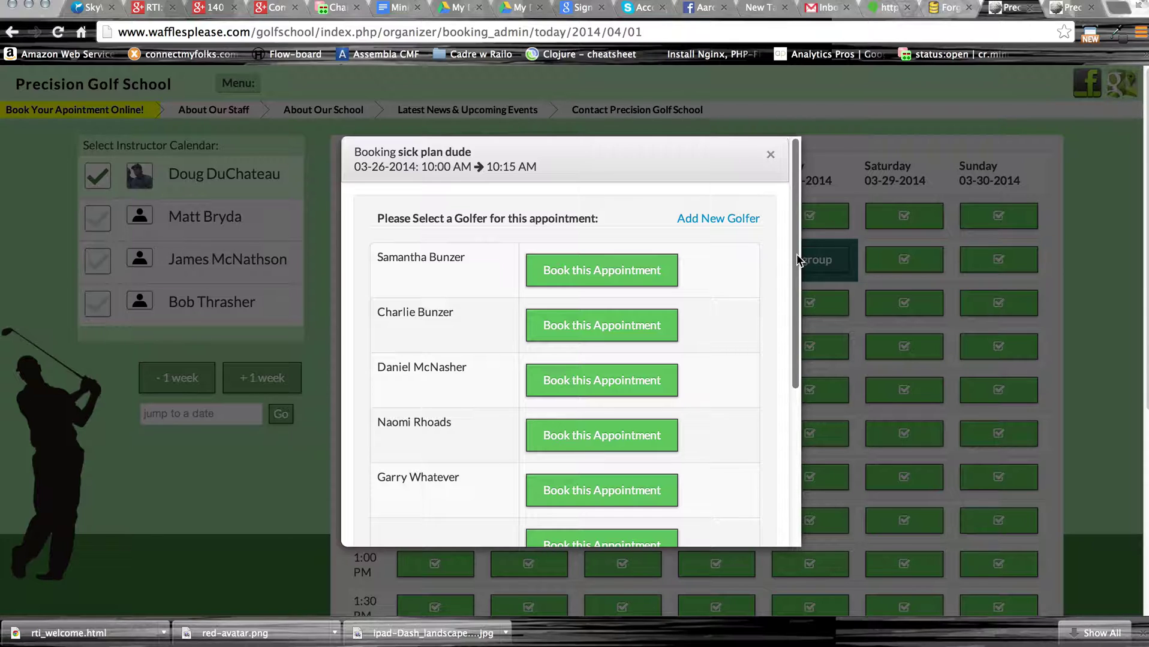
mouse_move(797, 254)
left_mouse_down()
mouse_move(797, 318)
mouse_move(797, 247)
left_mouse_up()
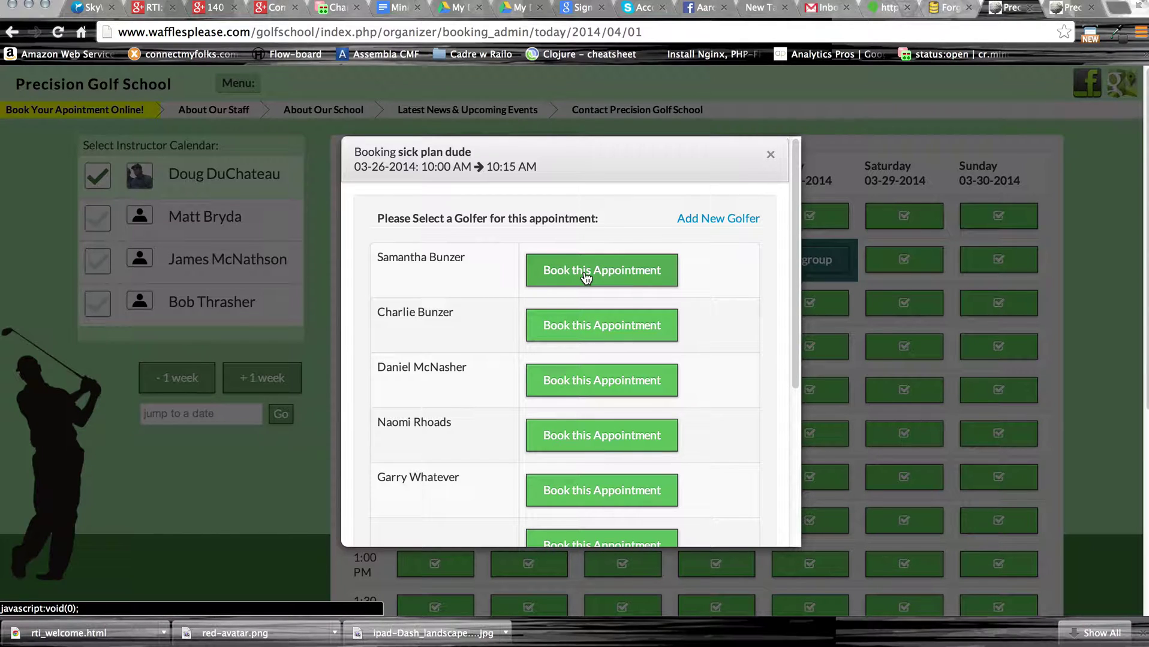
left_click(586, 276)
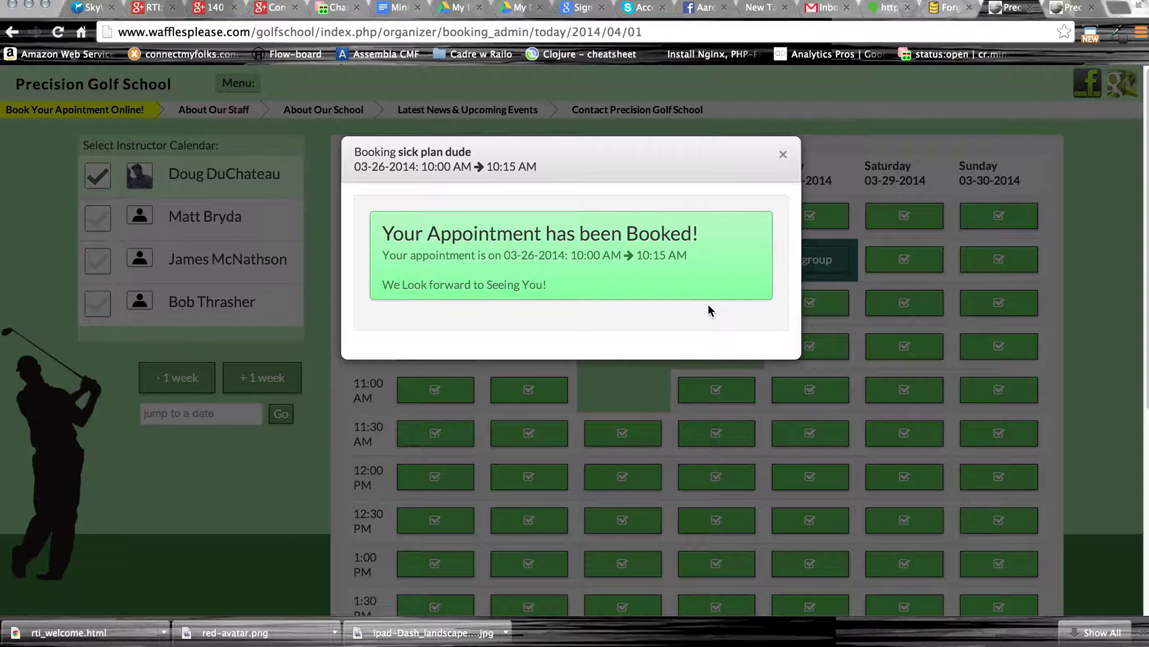
left_click(782, 160)
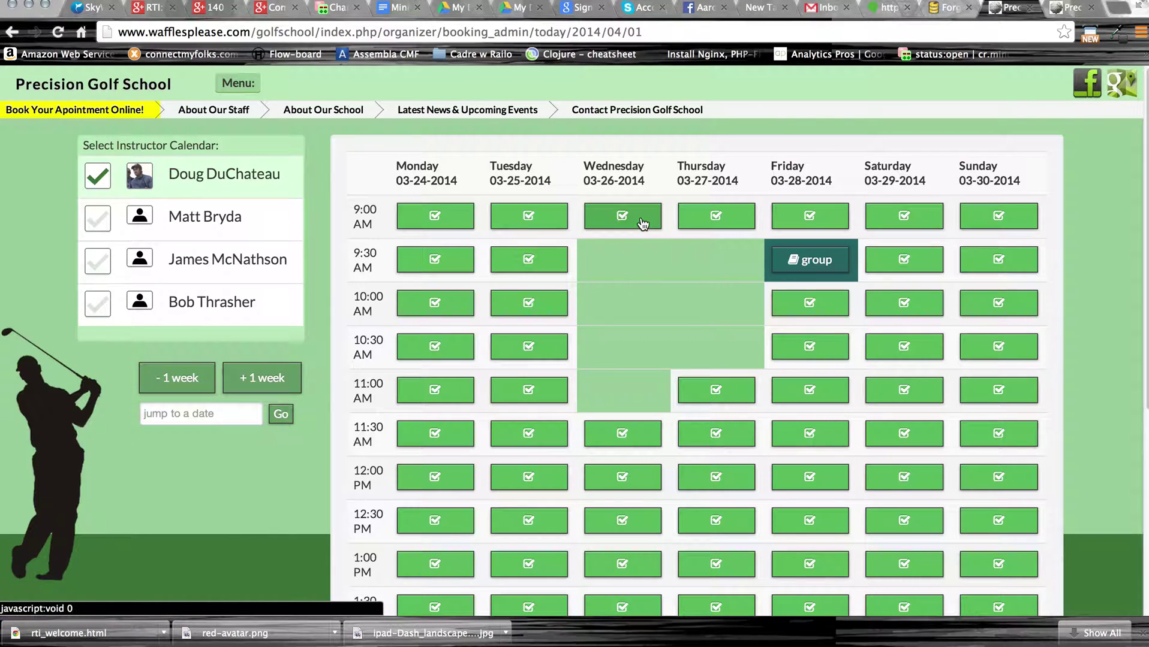
Start a sick plan dude booking for 9:00 AM on 03-25-2014 with the new golfer's e-mail.
left_click(527, 221)
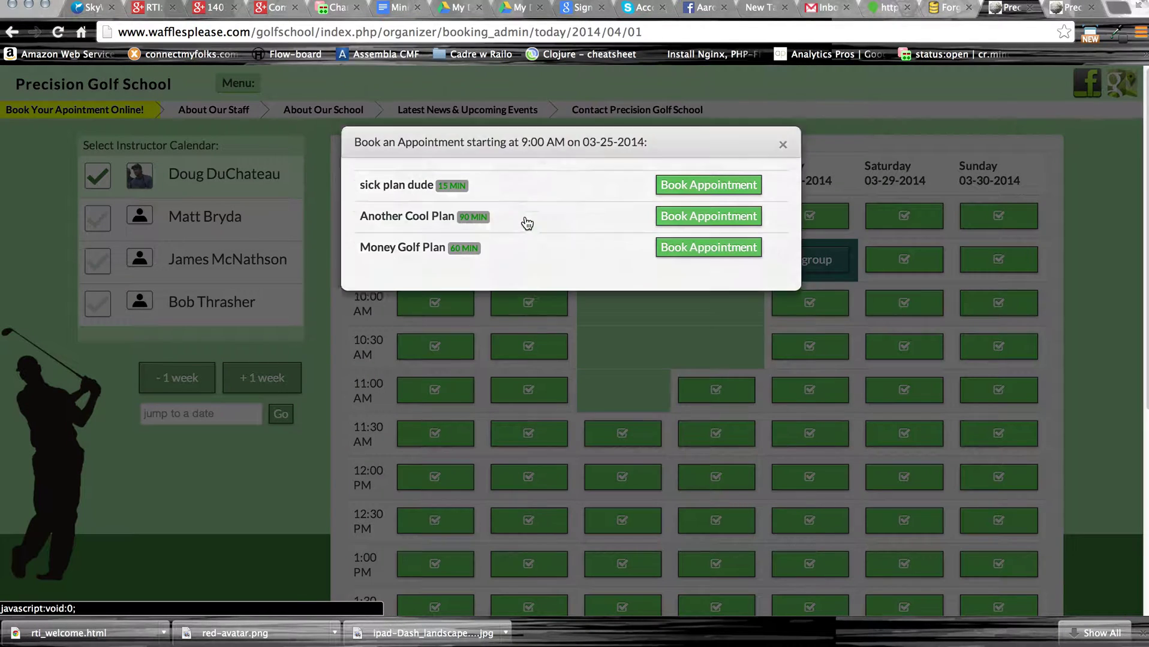
left_click(684, 196)
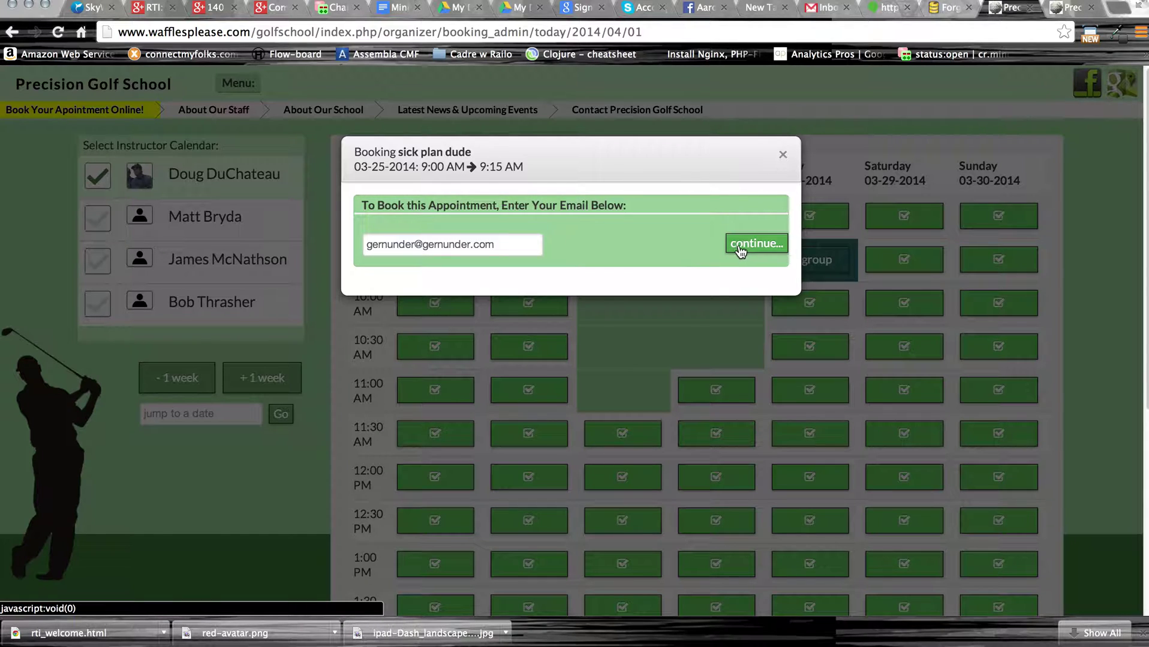
left_click_drag(500, 244, 350, 244)
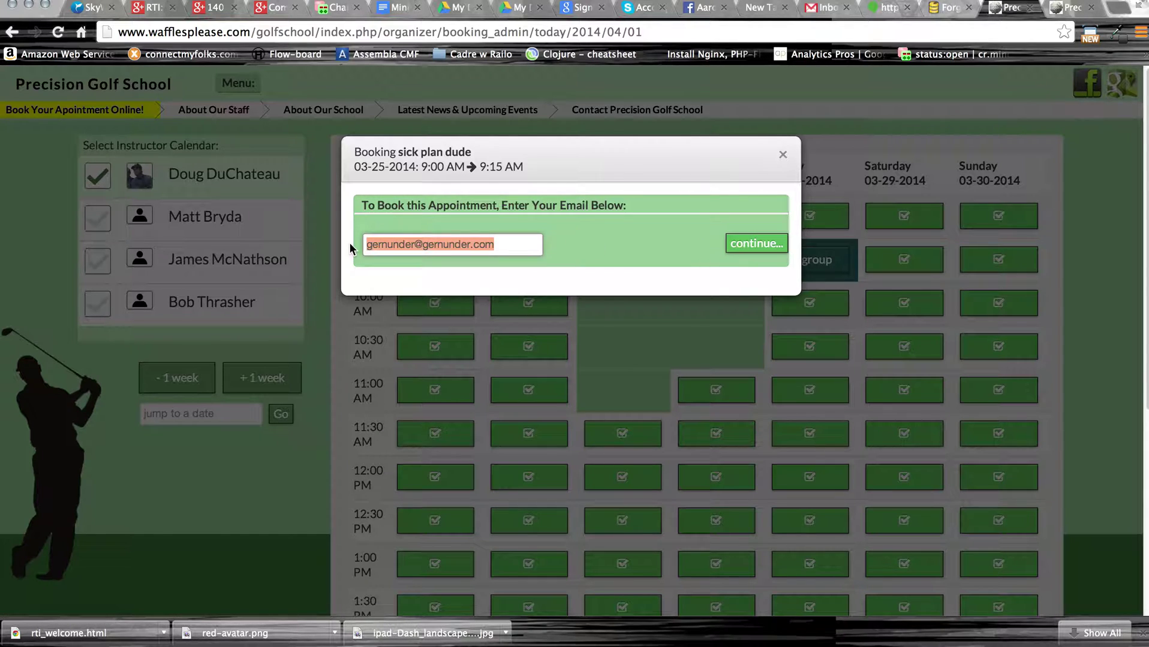
type("test@")
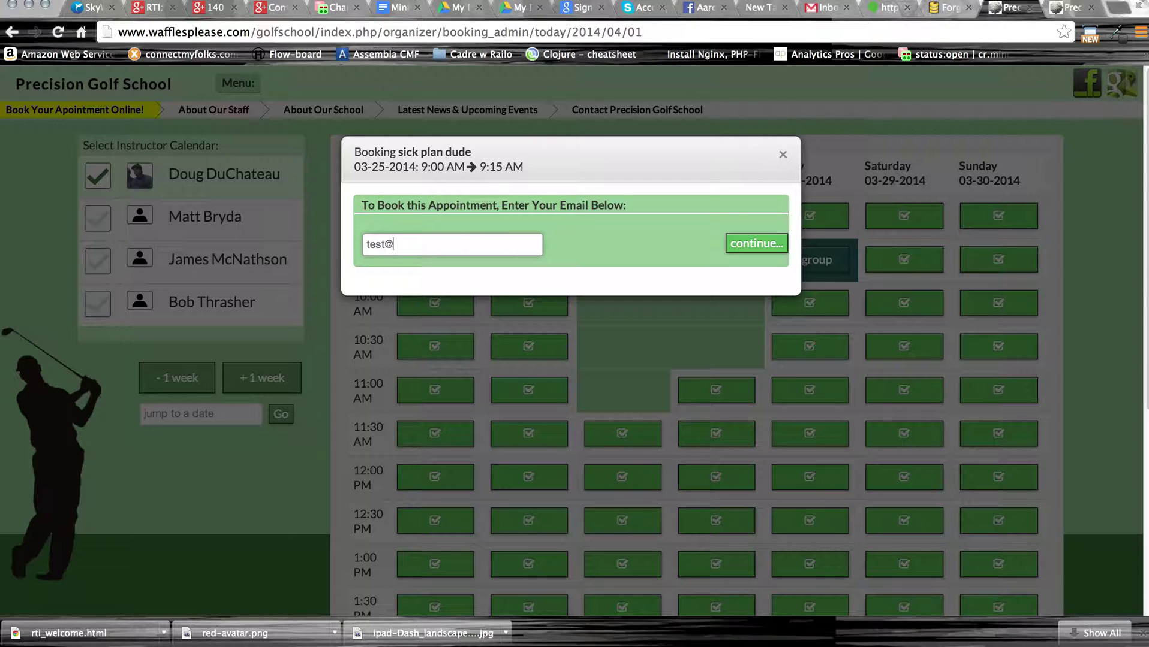
type("testnow.com")
left_click(755, 246)
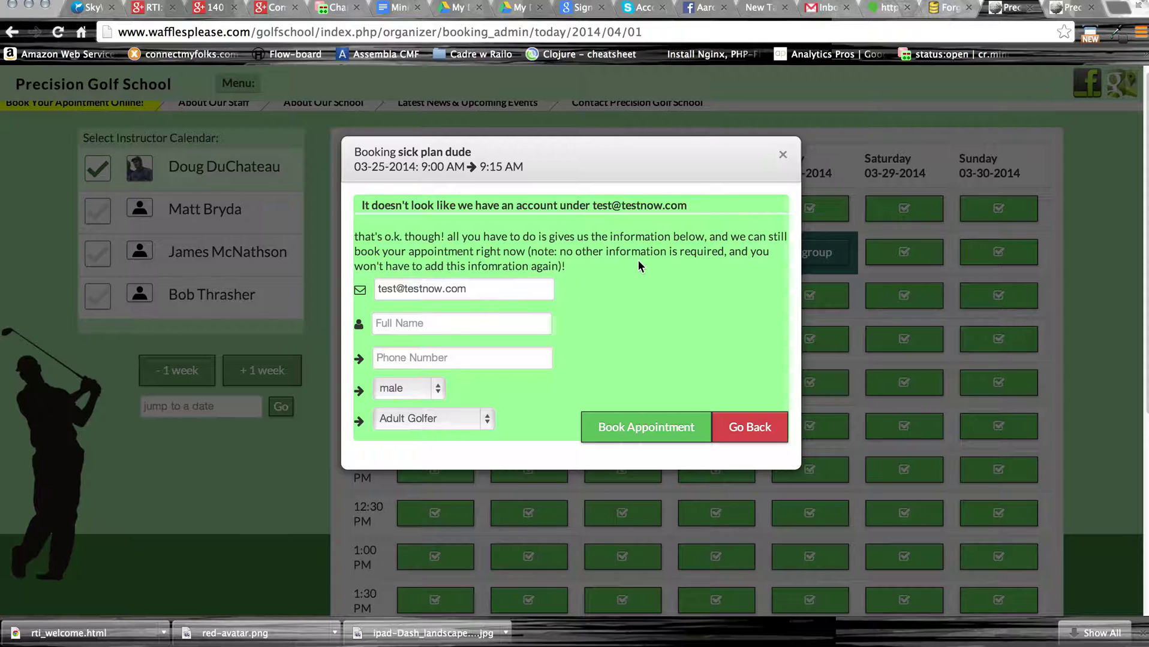
Register the golfer's full name and phone, keep male and Adult Golfer, and confirm the booking.
left_click(477, 319)
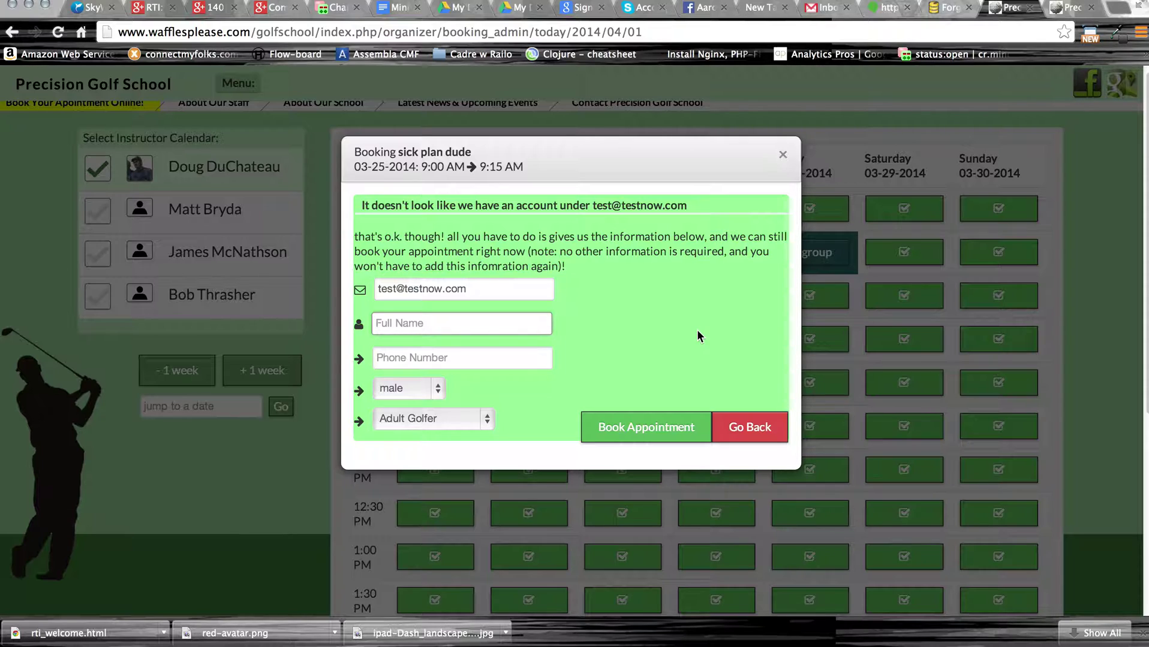
type("Mark Test")
key("Tab")
type("555-5")
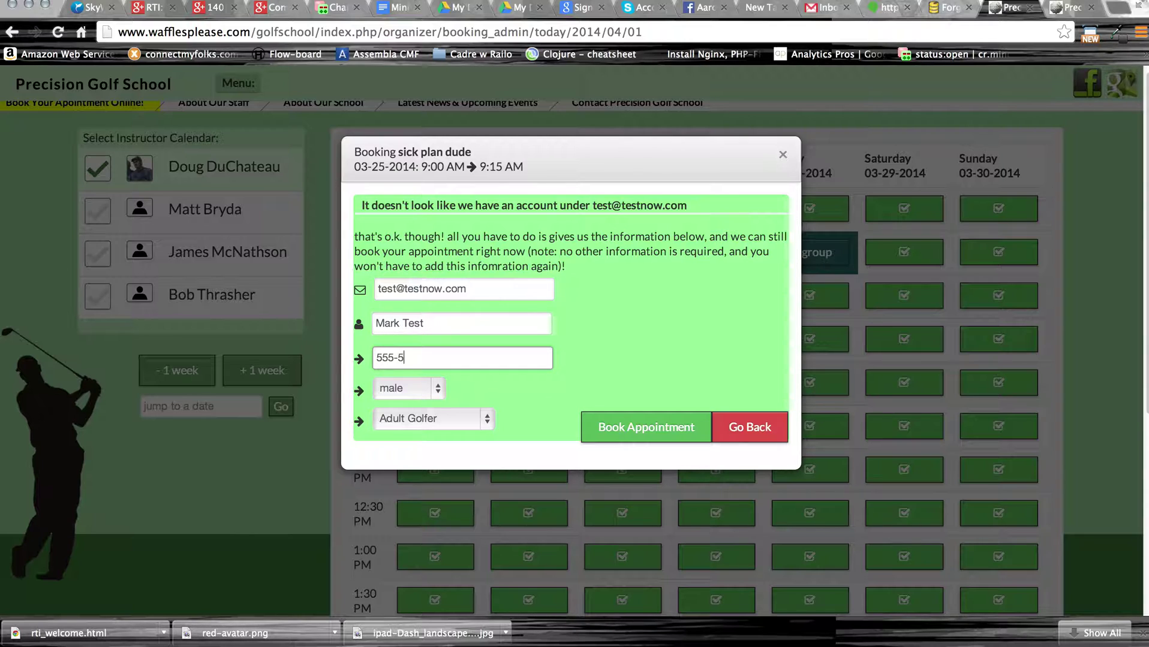
type("55-5555")
left_click(438, 388)
left_click(437, 387)
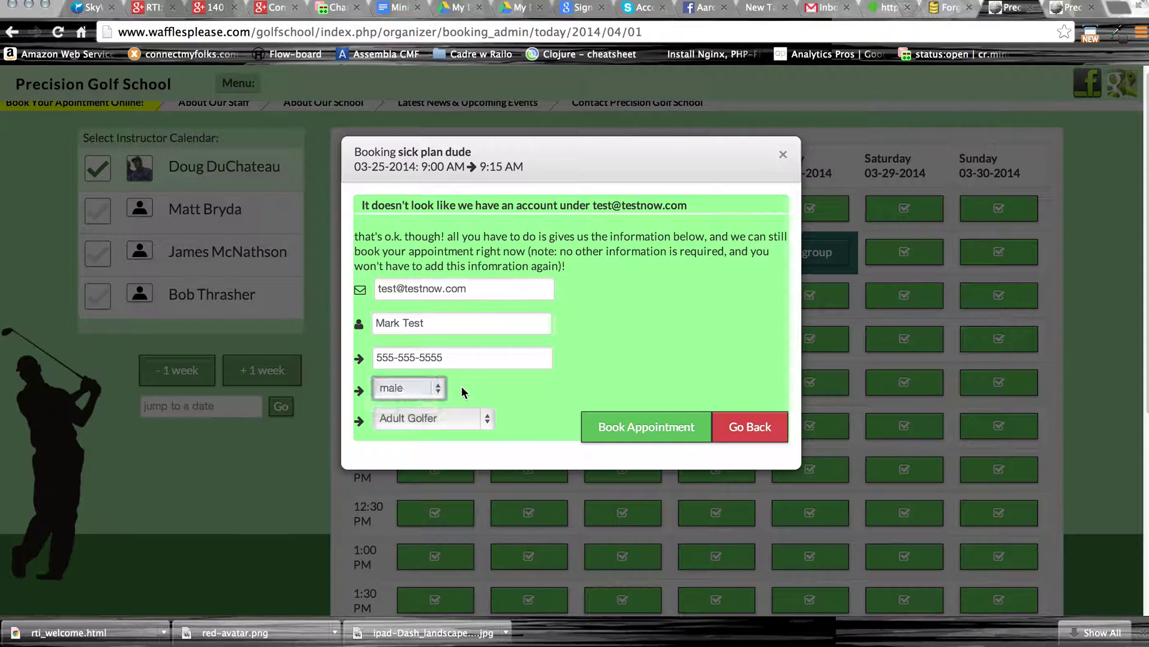
left_click(488, 417)
left_click(515, 405)
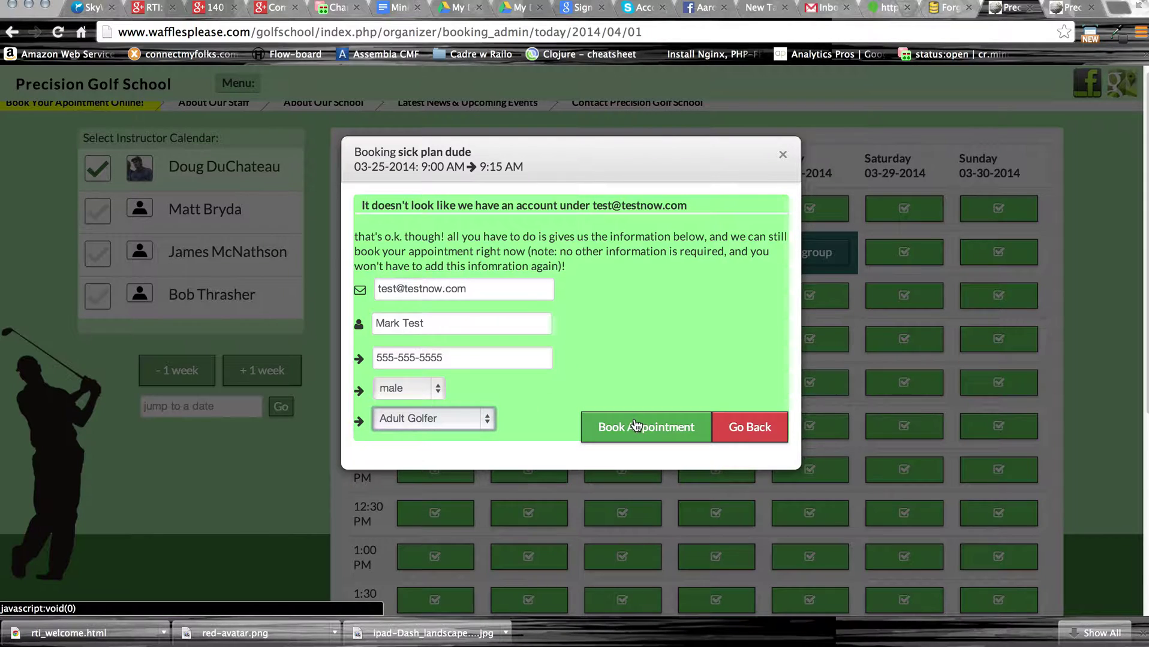
left_click(634, 424)
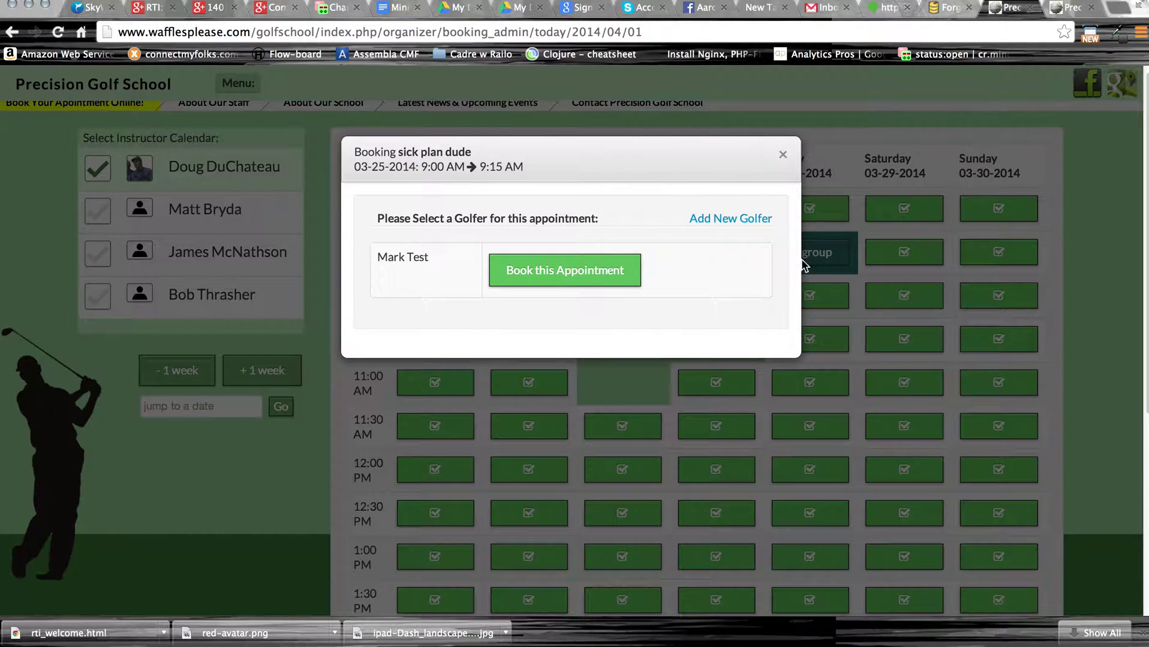
left_click(568, 273)
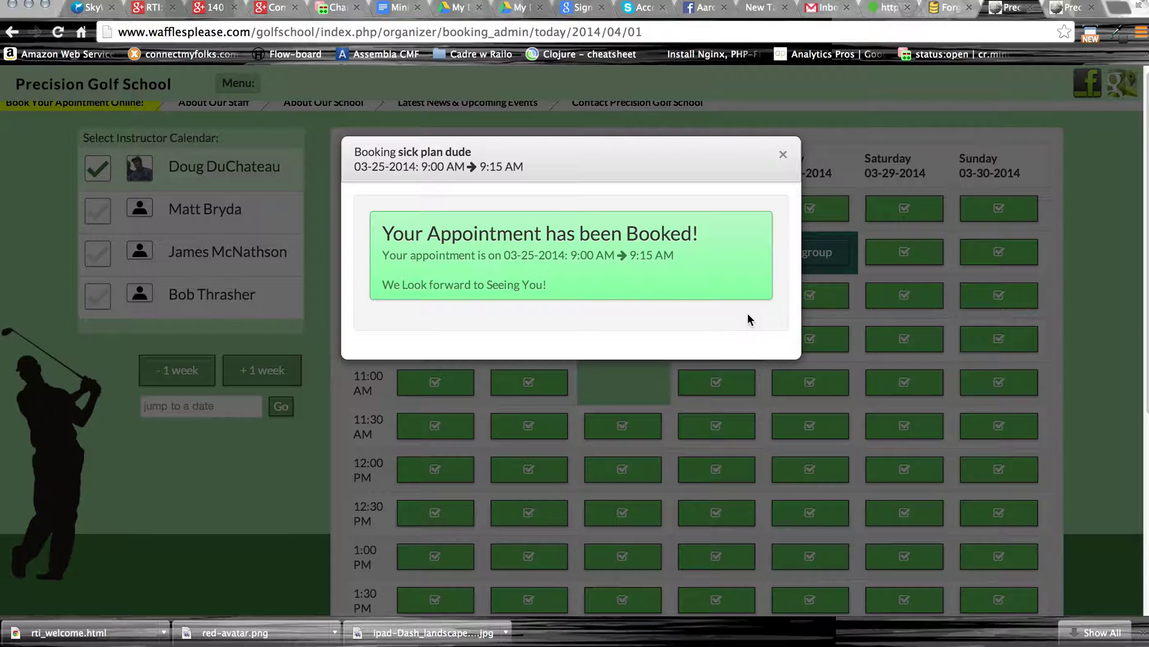
left_click(785, 158)
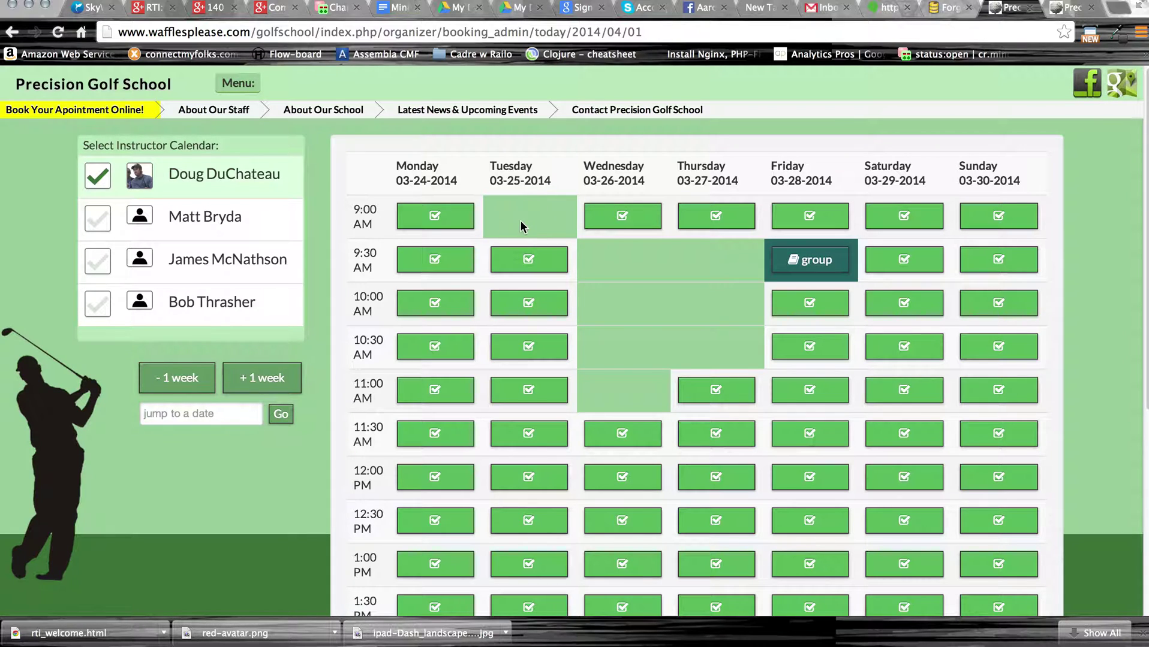
Start a sick plan dude booking for 9:30 AM on 03-25-2014 and enter a test e-mail.
left_click(533, 265)
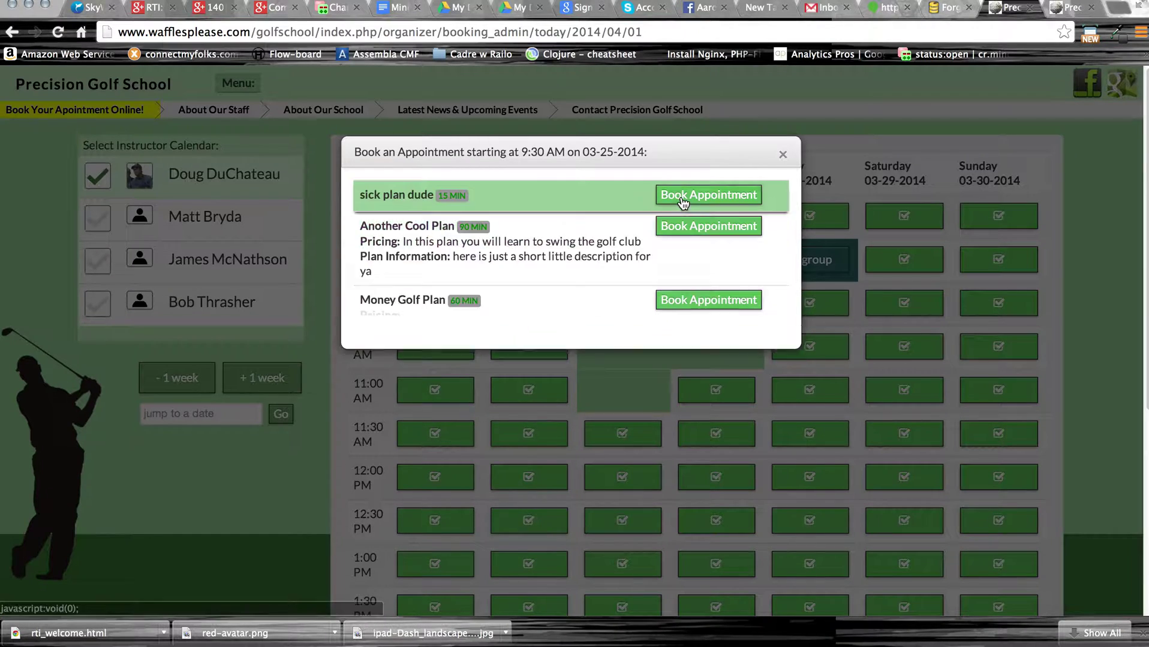
left_click(681, 196)
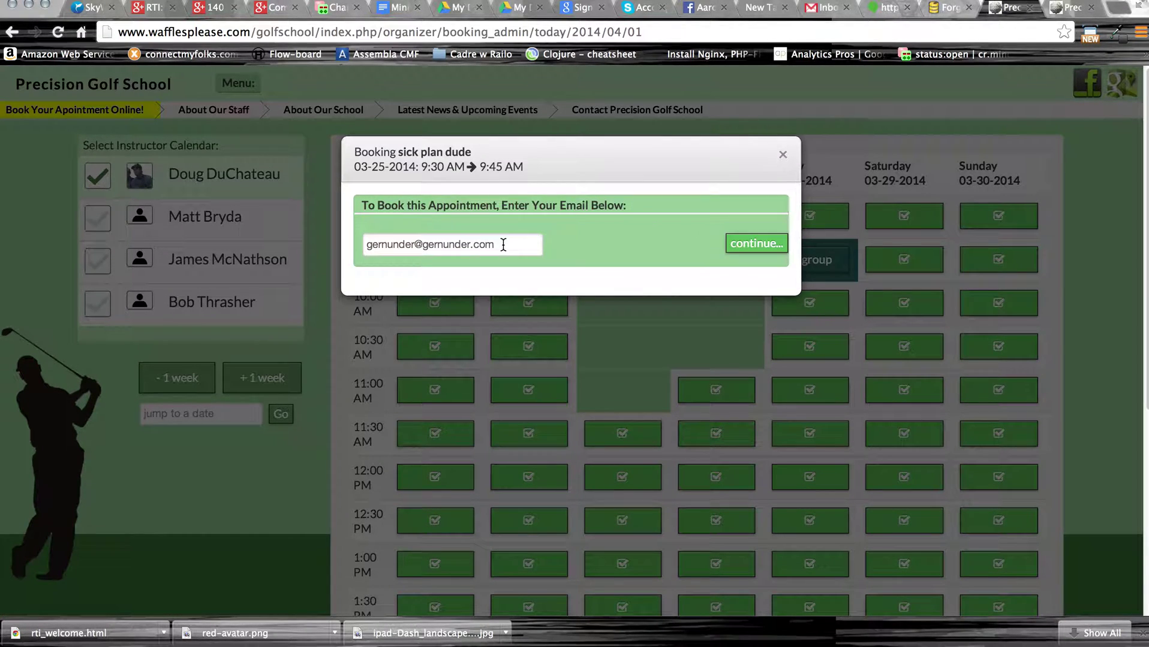
left_click_drag(502, 246, 374, 234)
type("test")
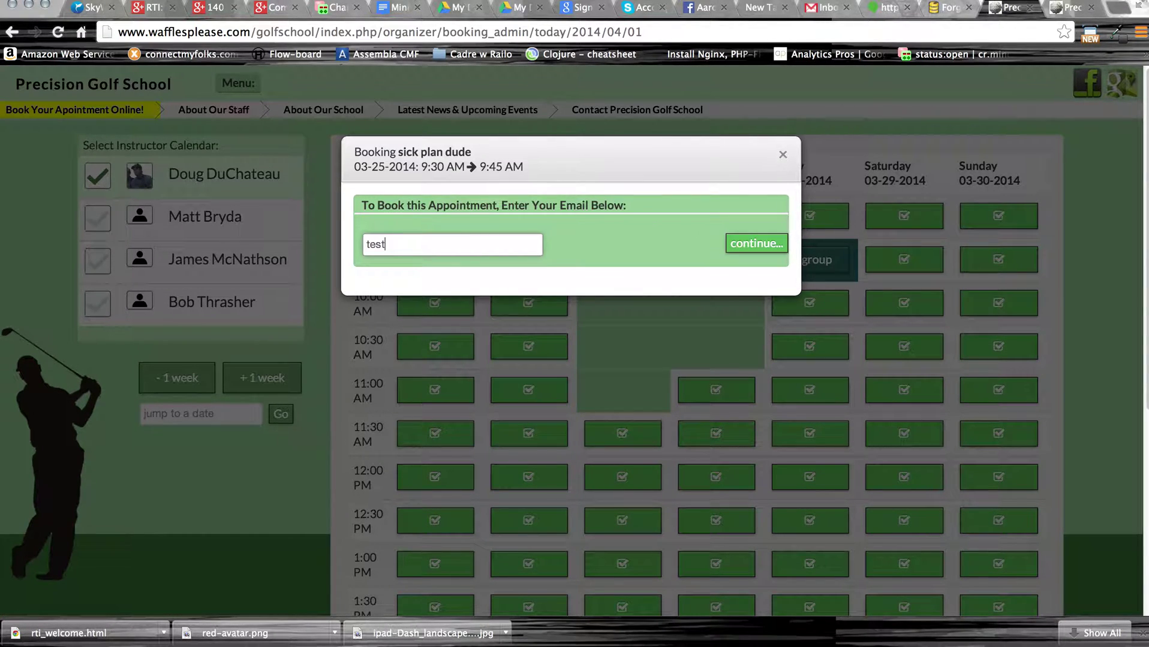
type("@newtest.com")
left_click(743, 244)
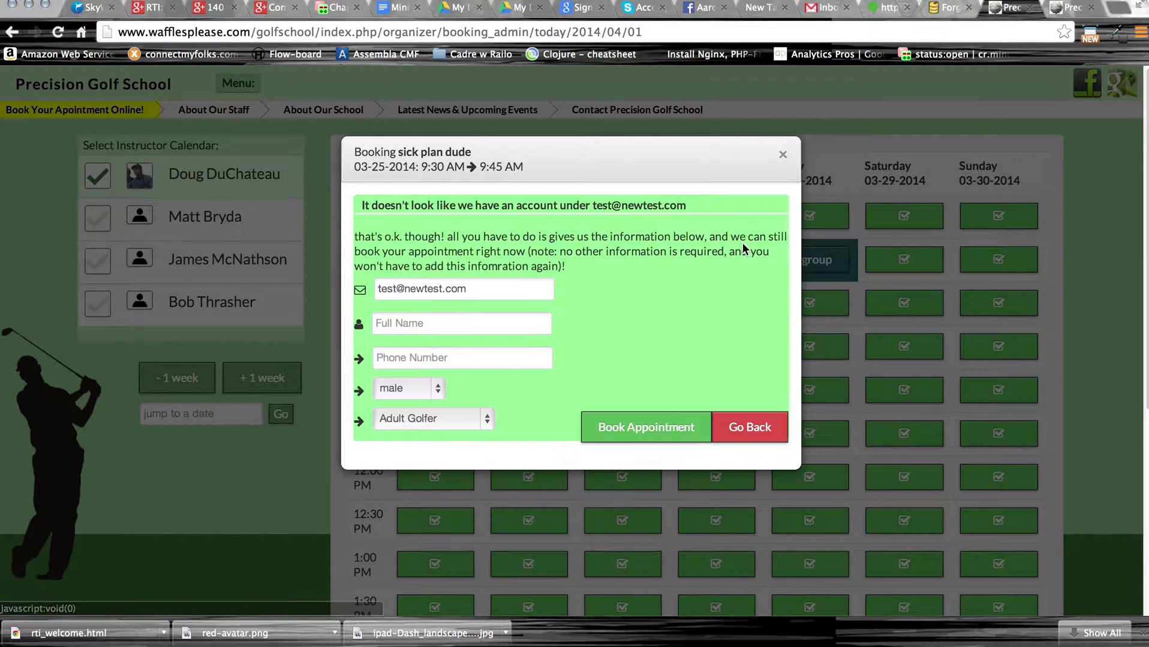
Correct the e-mail domain to the existing golfer's address and book the lesson for them.
left_click(745, 428)
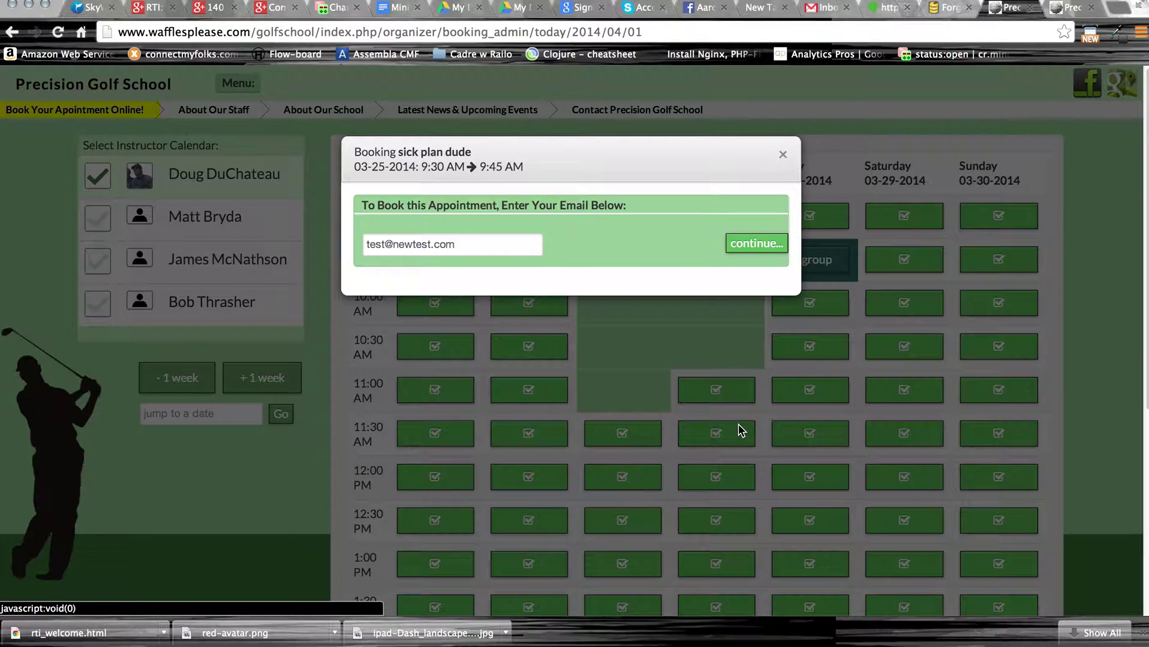
left_click_drag(473, 244, 391, 246)
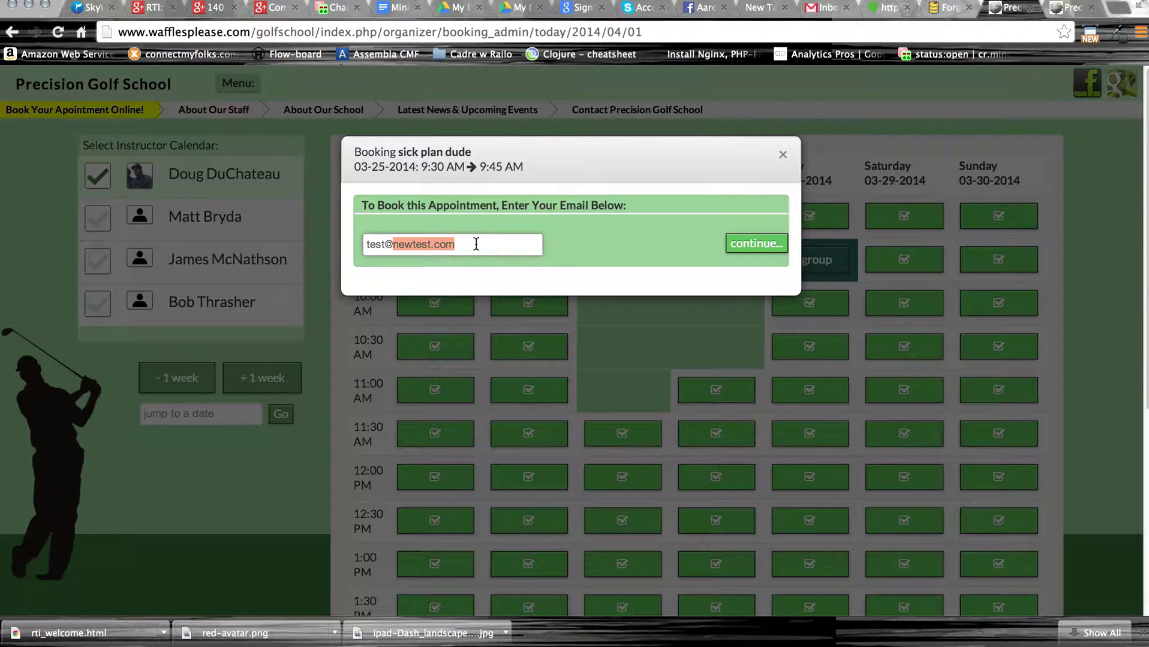
type("testnow.com")
left_click(758, 251)
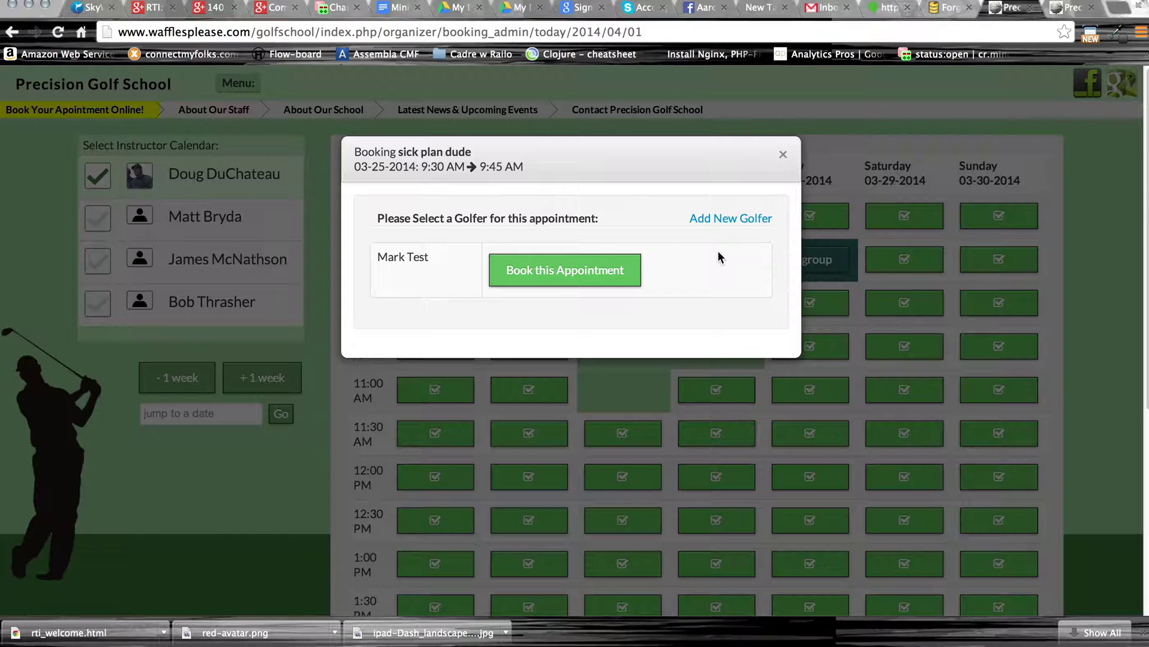
left_click(557, 278)
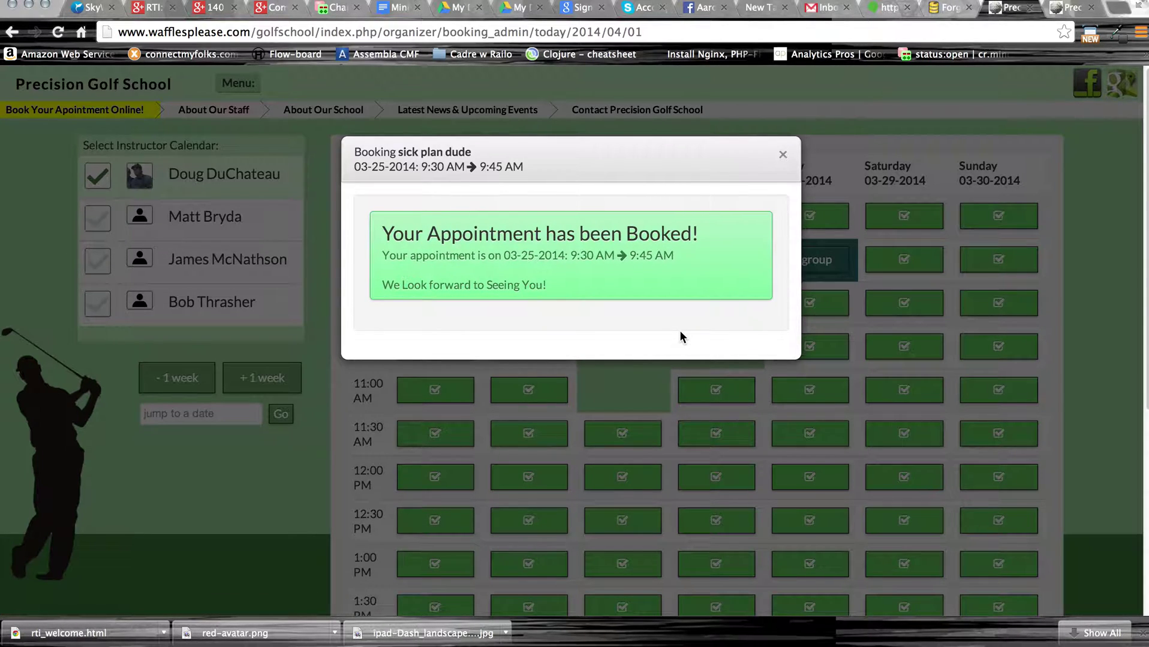
Close the confirmation and bring up the Friday 9:30 AM Quick Golf Bootcamp group lesson details.
left_click(783, 158)
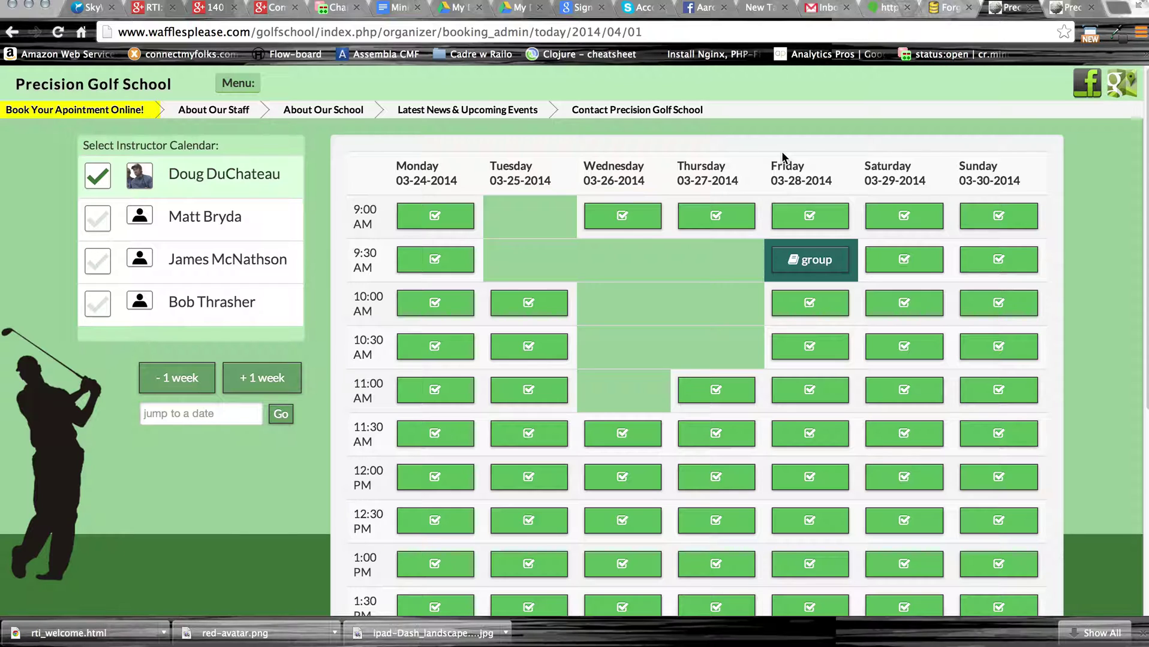
left_click(804, 262)
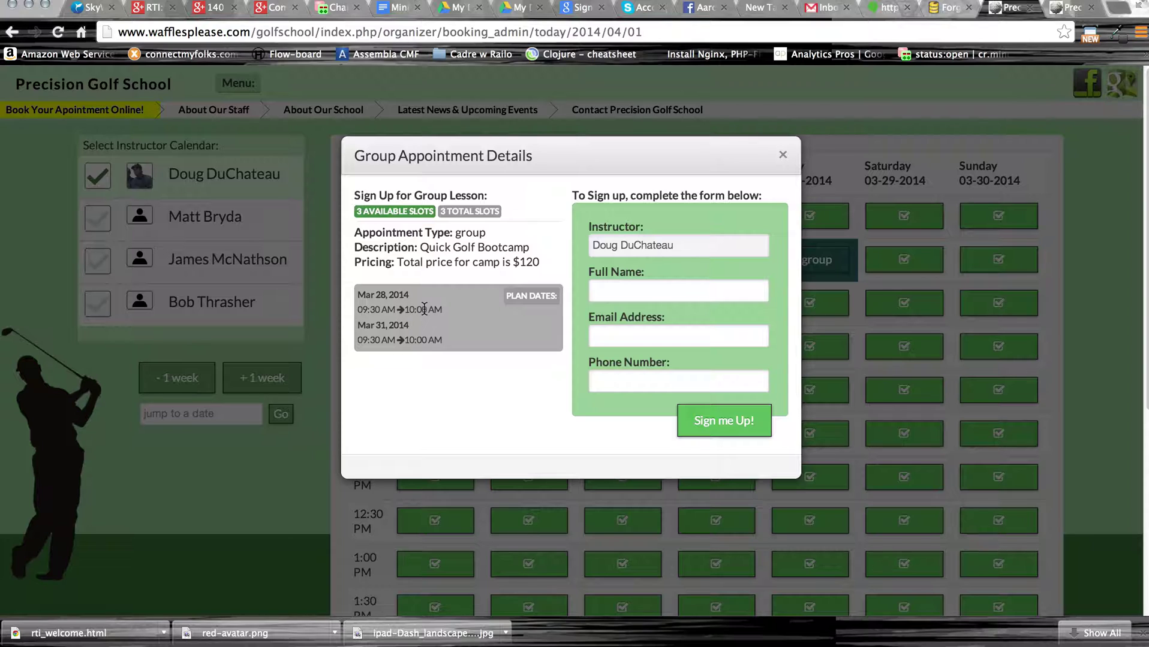
Enter the participant's full name, e-mail and phone, and sign them up for Quick Golf Bootcamp.
left_click(642, 290)
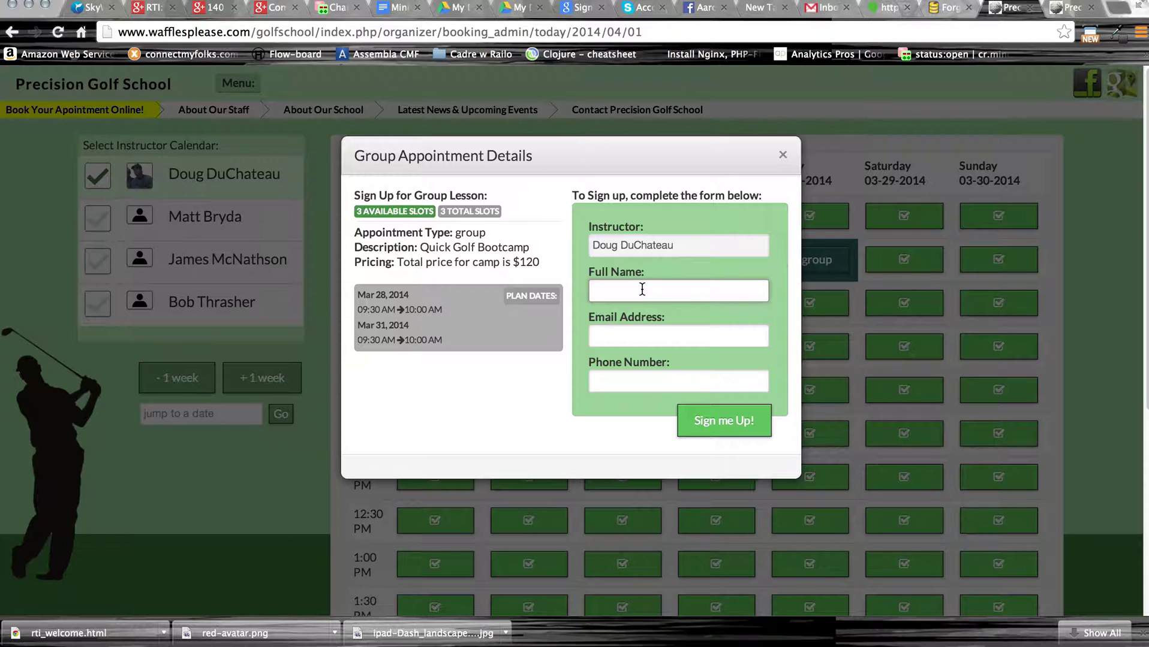
key("Tab")
type("a")
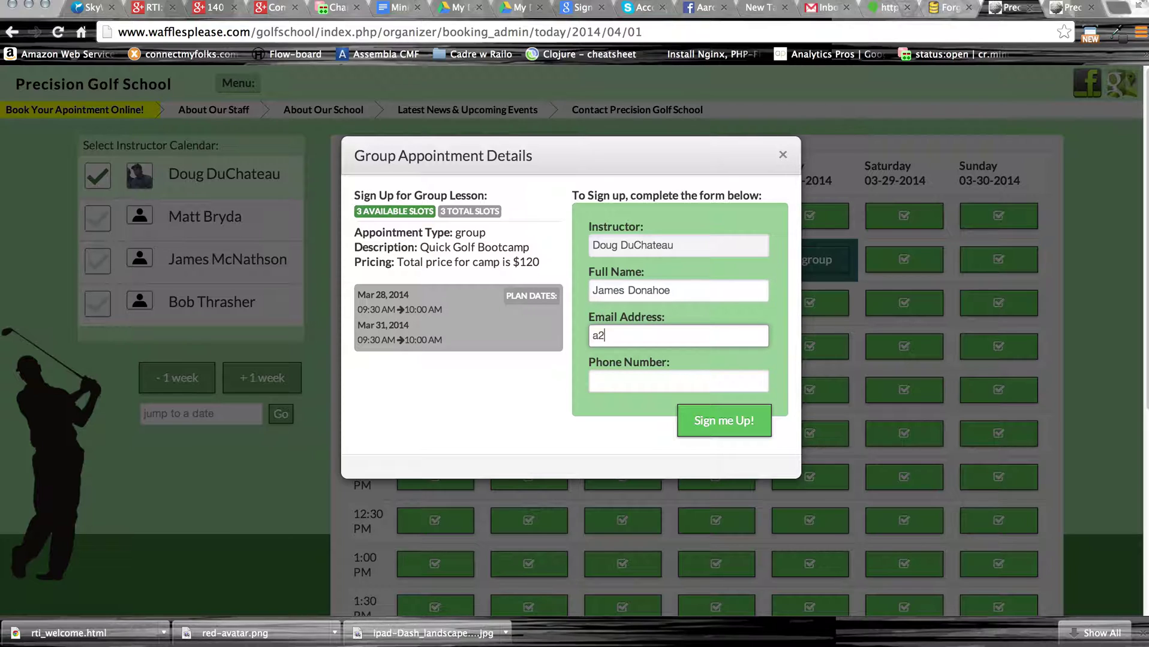
type("s@as.com")
key("Tab")
type("555-555-5555")
left_click(718, 418)
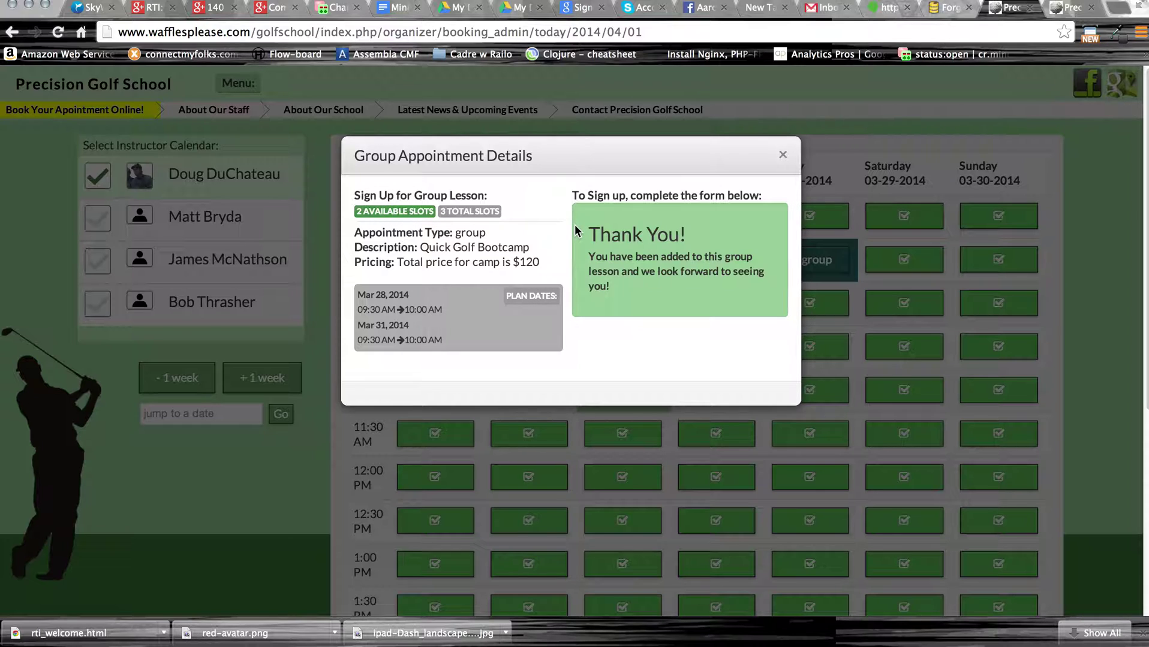
Close the Group Appointment Details dialog and scroll through the 03-24 to 03-30-2014 calendar.
left_click(782, 159)
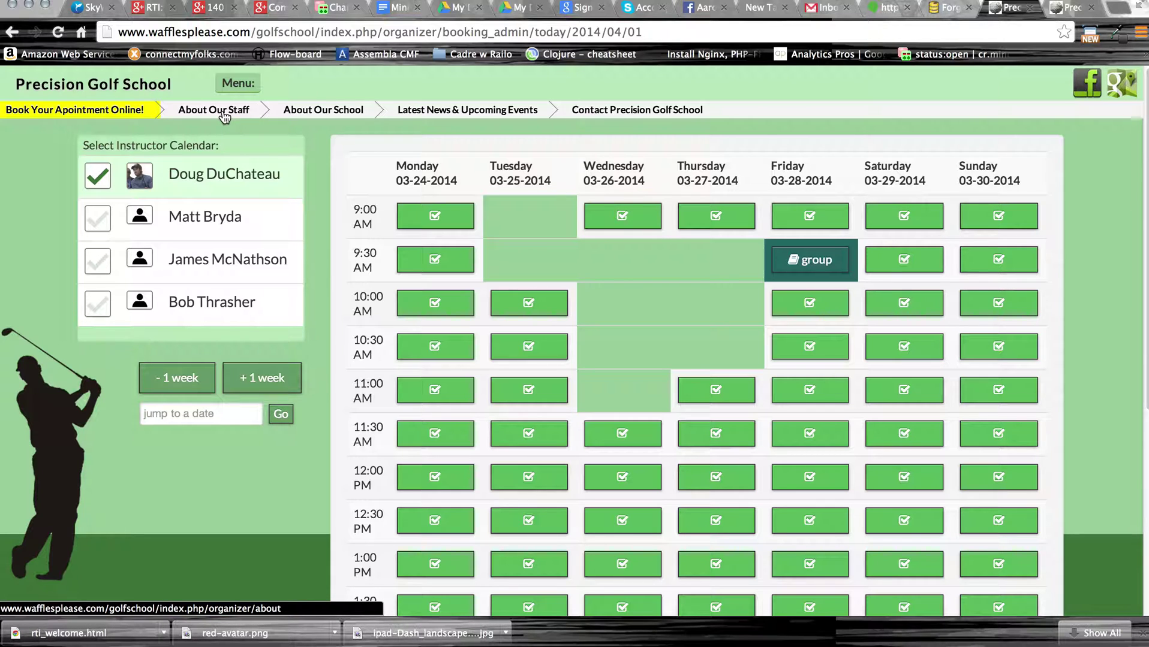
scroll(335, 386, "down", 6)
scroll(335, 388, "up", 5)
scroll(335, 388, "down", 2)
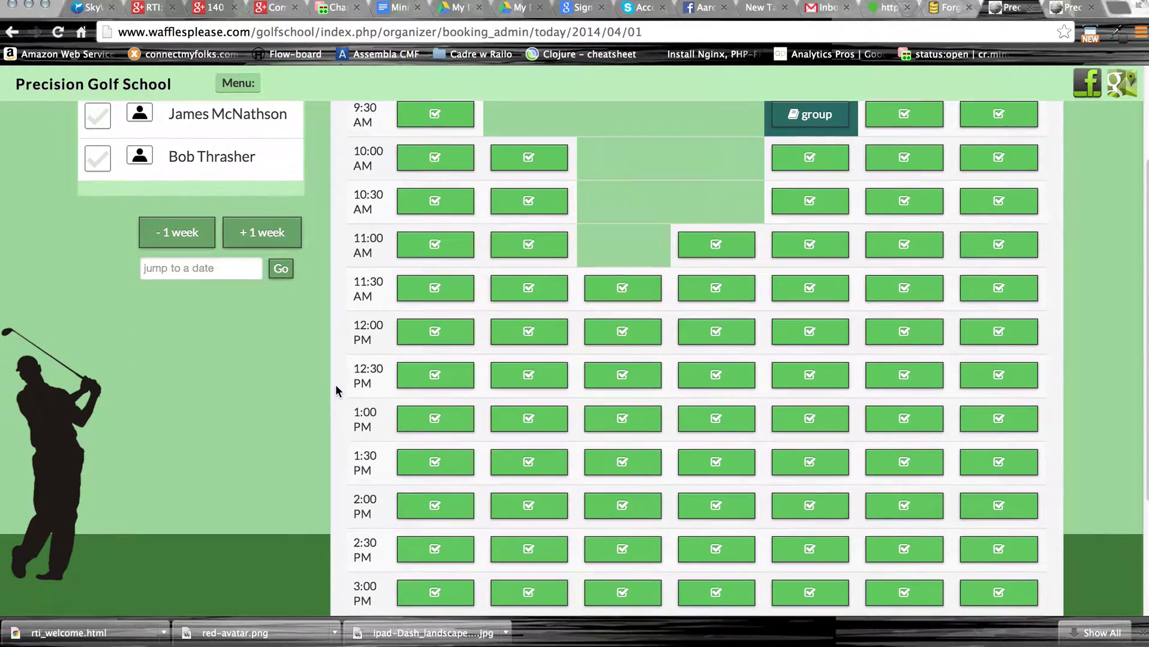
scroll(335, 390, "down", 3)
scroll(335, 390, "up", 6)
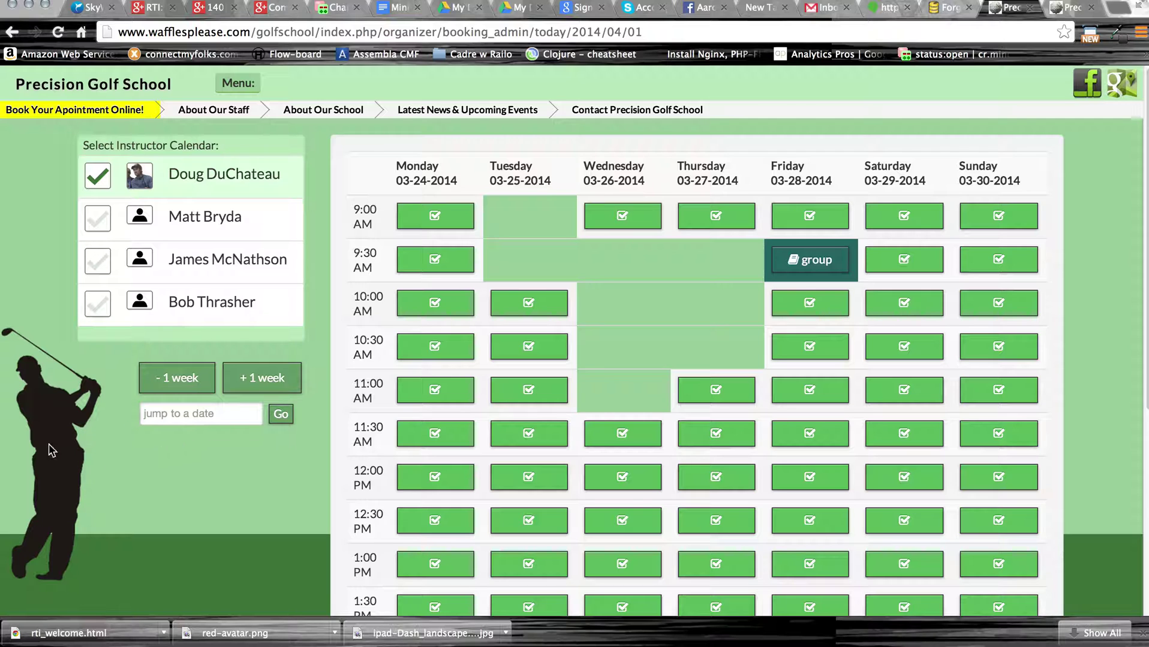
scroll(153, 493, "down", 3)
scroll(153, 487, "down", 2)
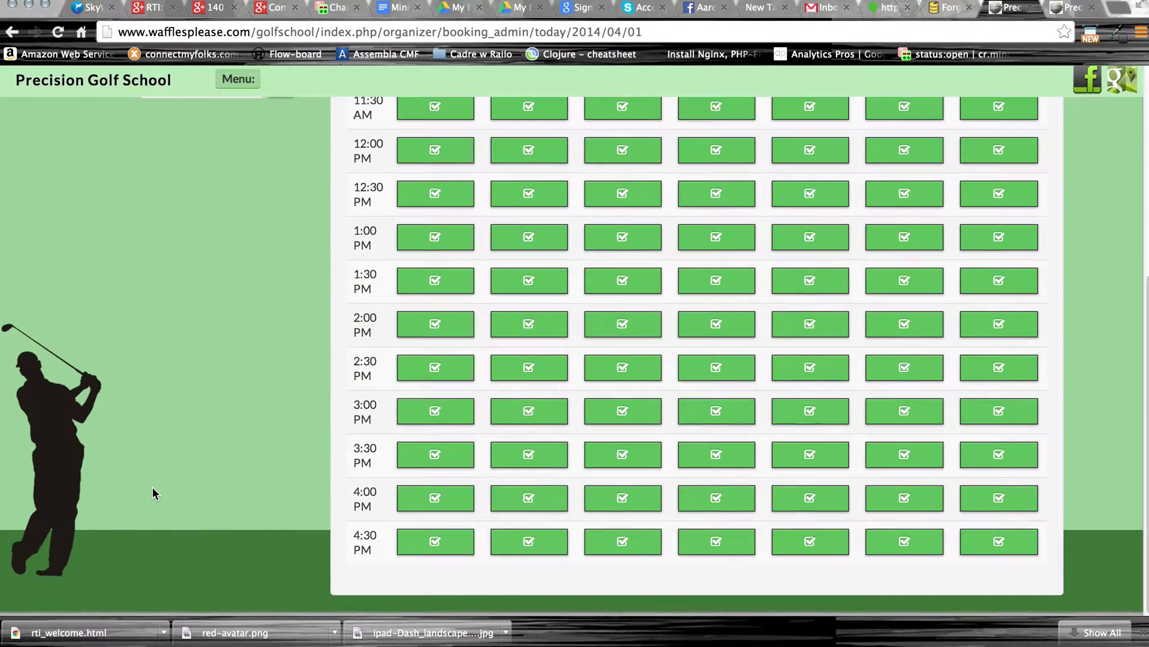
scroll(153, 488, "up", 6)
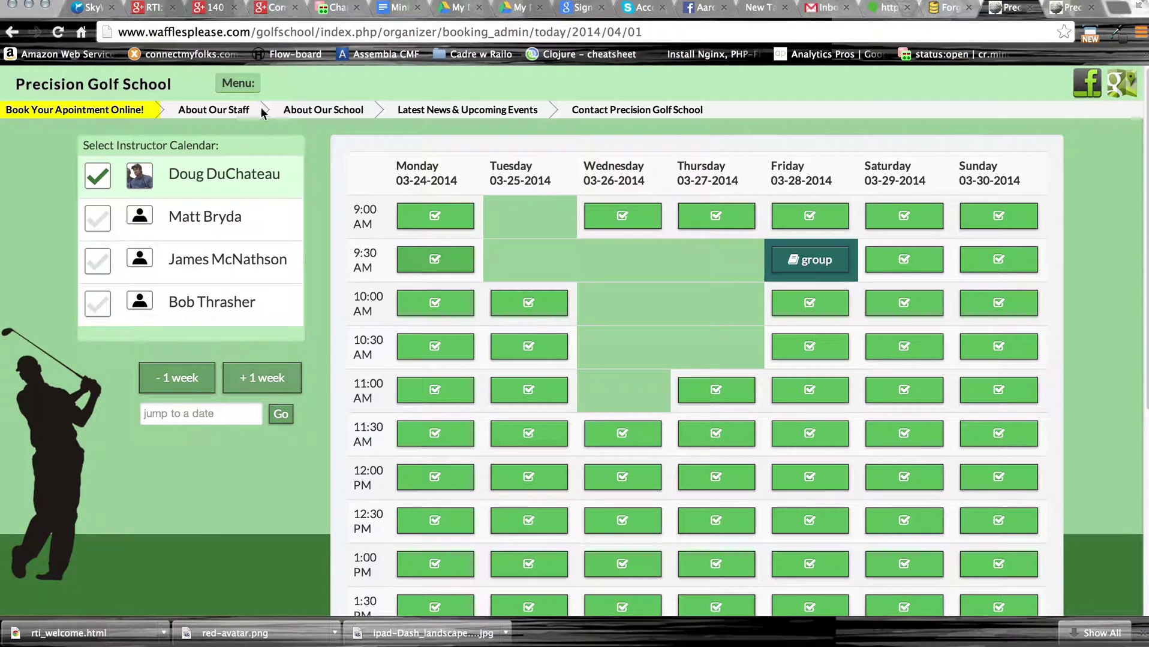
Open the staff bios page and scroll through it.
left_click(238, 112)
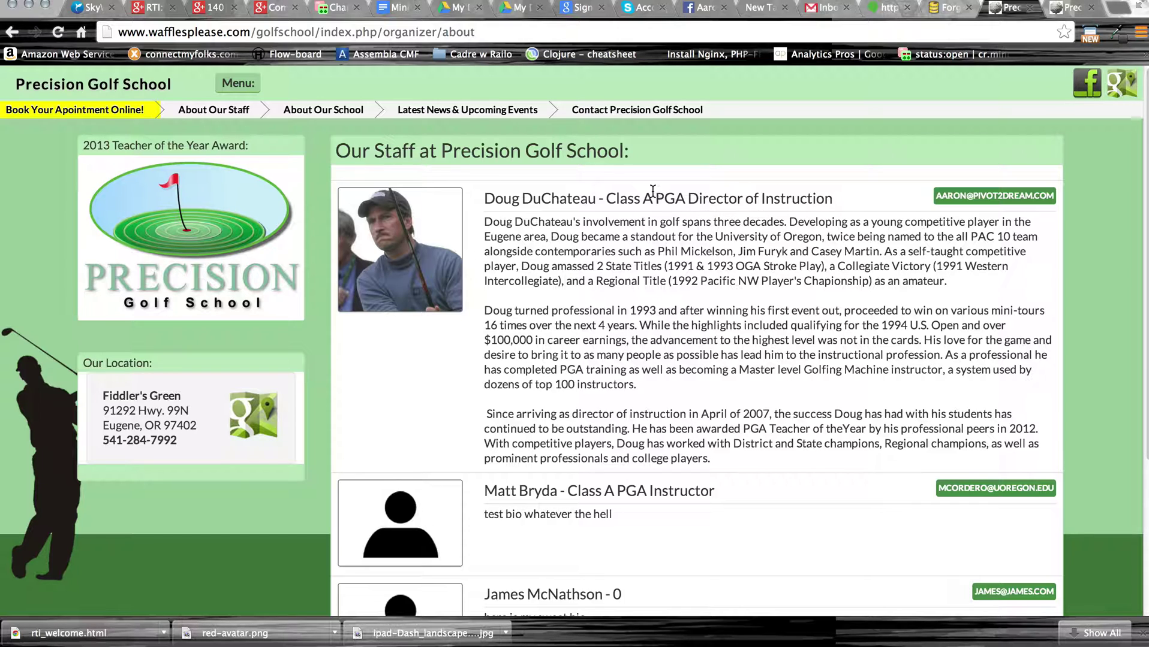
scroll(629, 339, "down", 3)
scroll(629, 339, "up", 3)
scroll(669, 304, "down", 1)
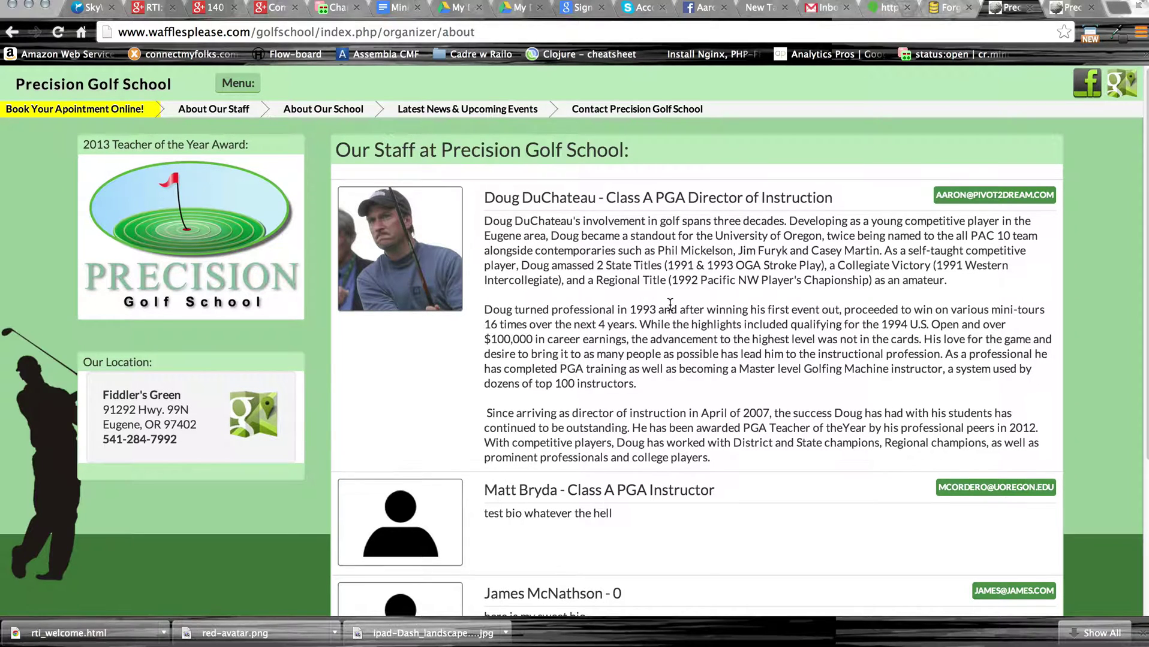
scroll(670, 304, "down", 1)
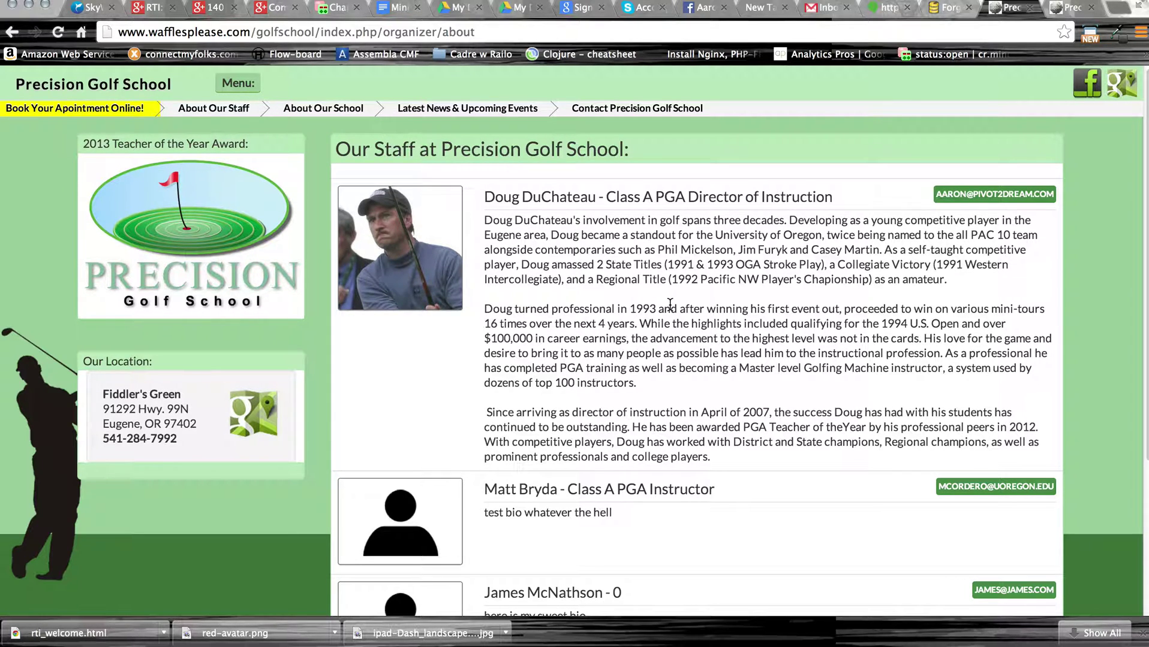
Open Latest News & Upcoming Events and look over the 2013 Schedule of Events.
left_click(458, 111)
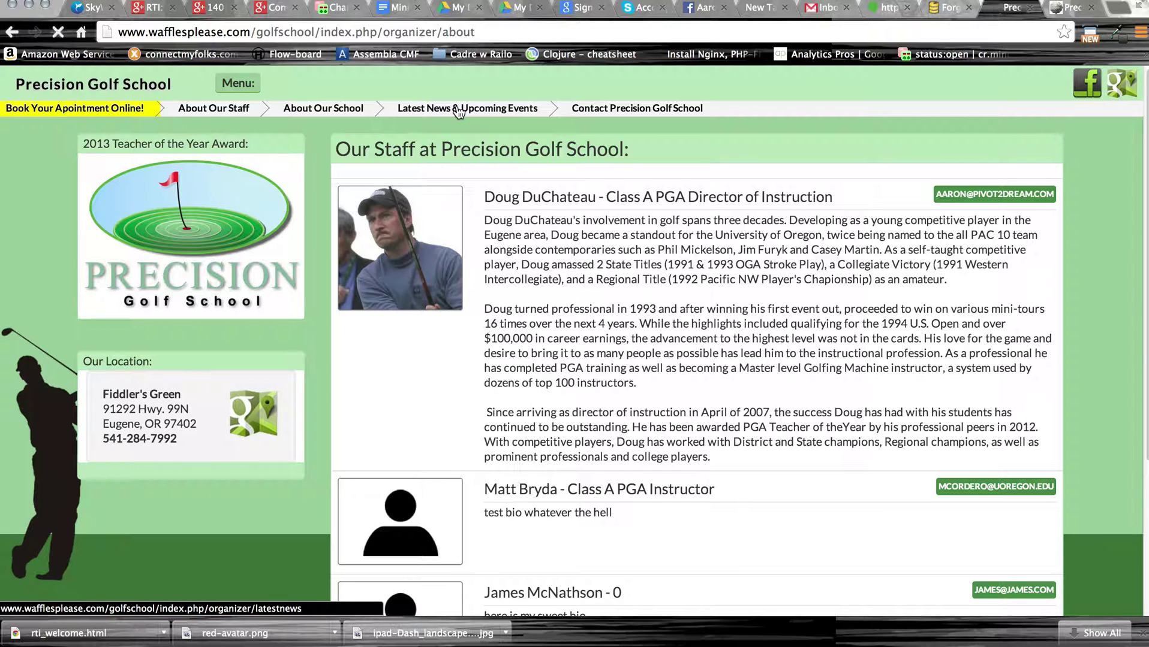
scroll(615, 447, "down", 7)
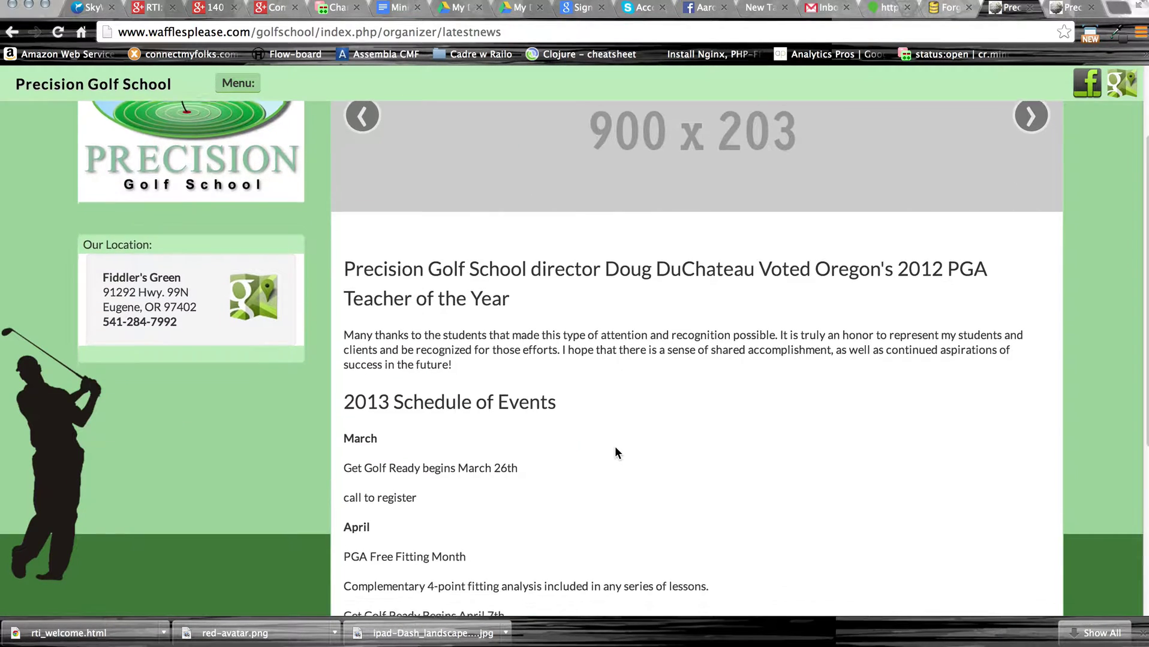
scroll(652, 374, "up", 7)
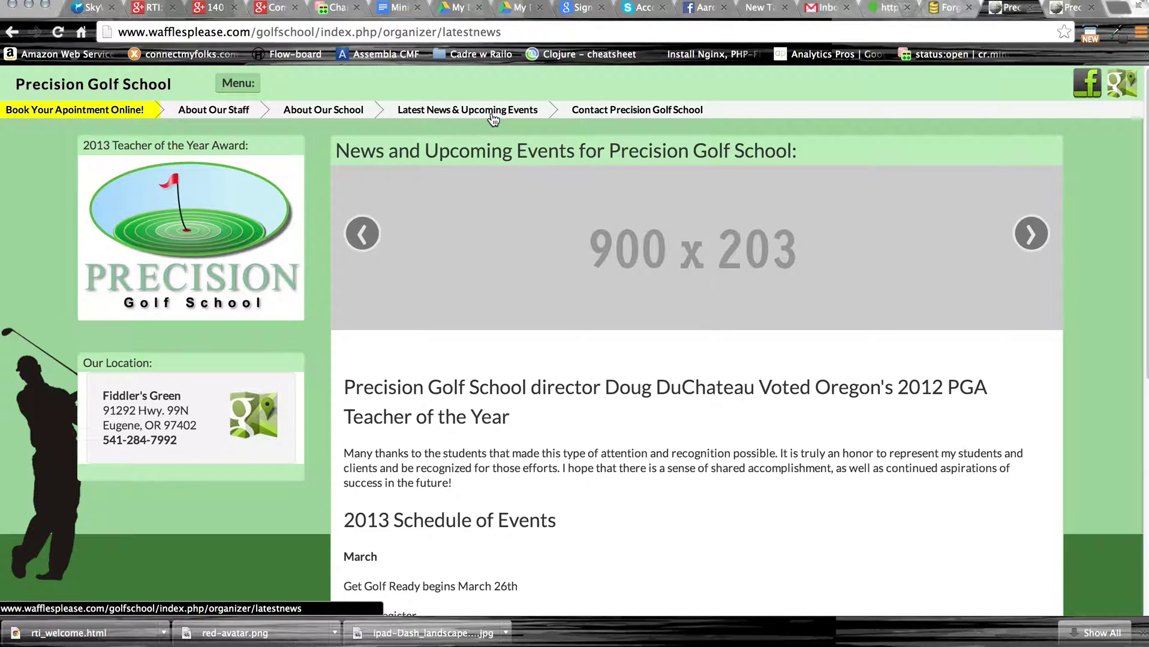
Open the Contact Precision Golf School page and try its name, e-mail and message fields.
left_click(618, 116)
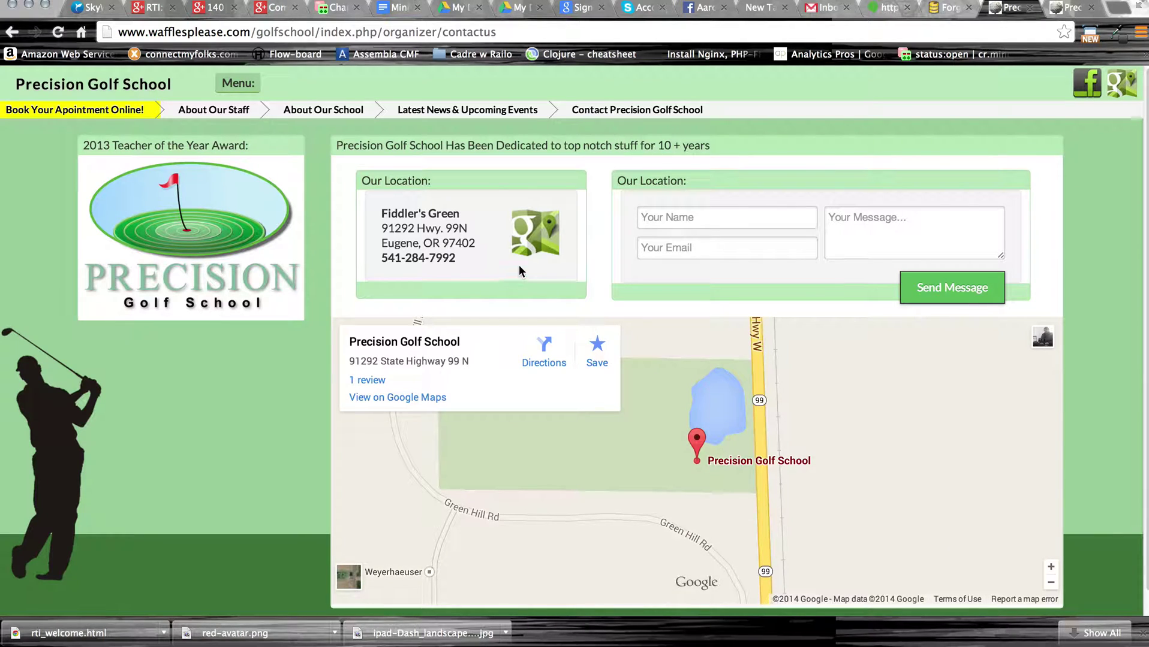
left_click(724, 223)
left_click(713, 247)
left_click(886, 213)
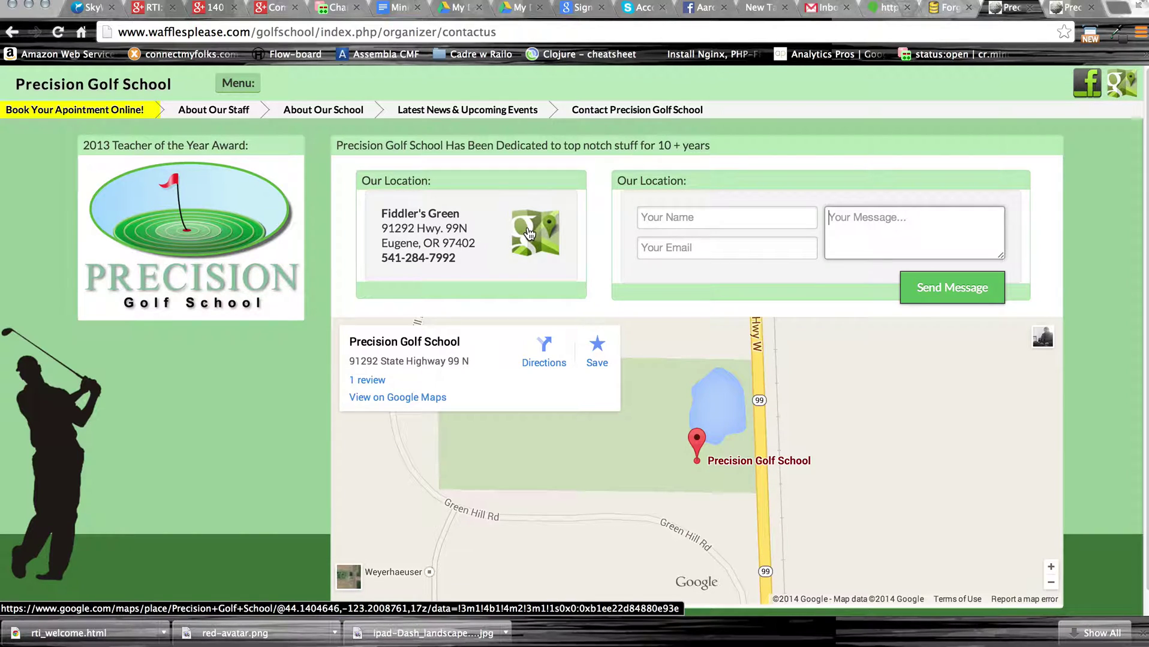
Zoom out and pan the embedded map around the school's location.
scroll(864, 441, "down", 1)
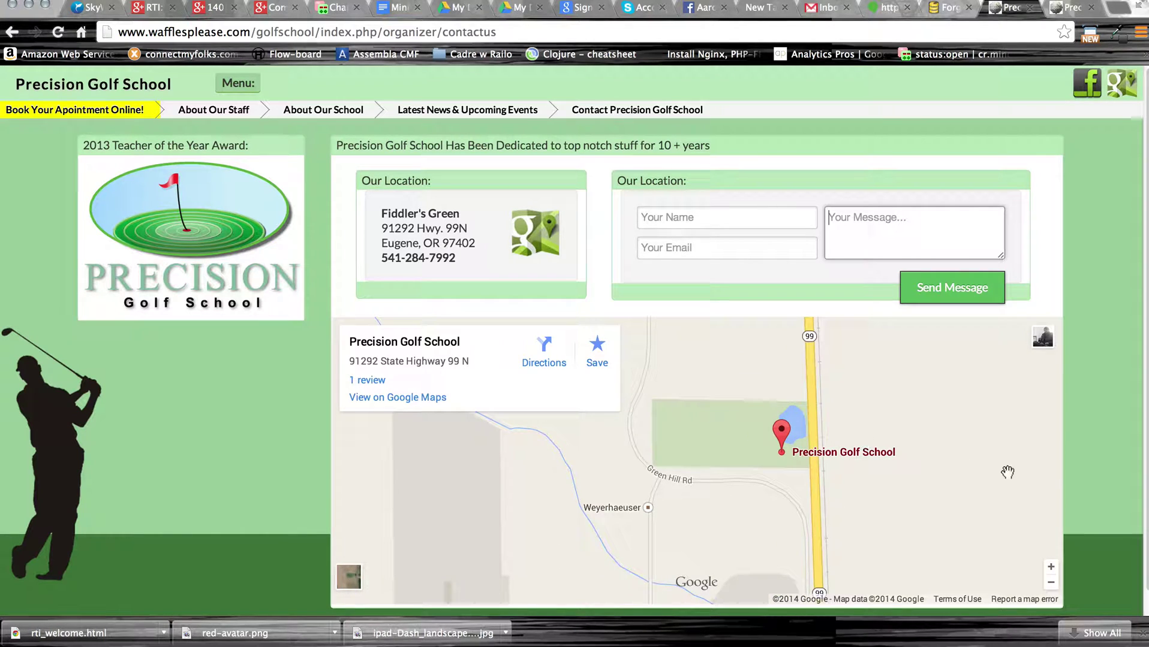
left_click_drag(876, 423, 810, 402)
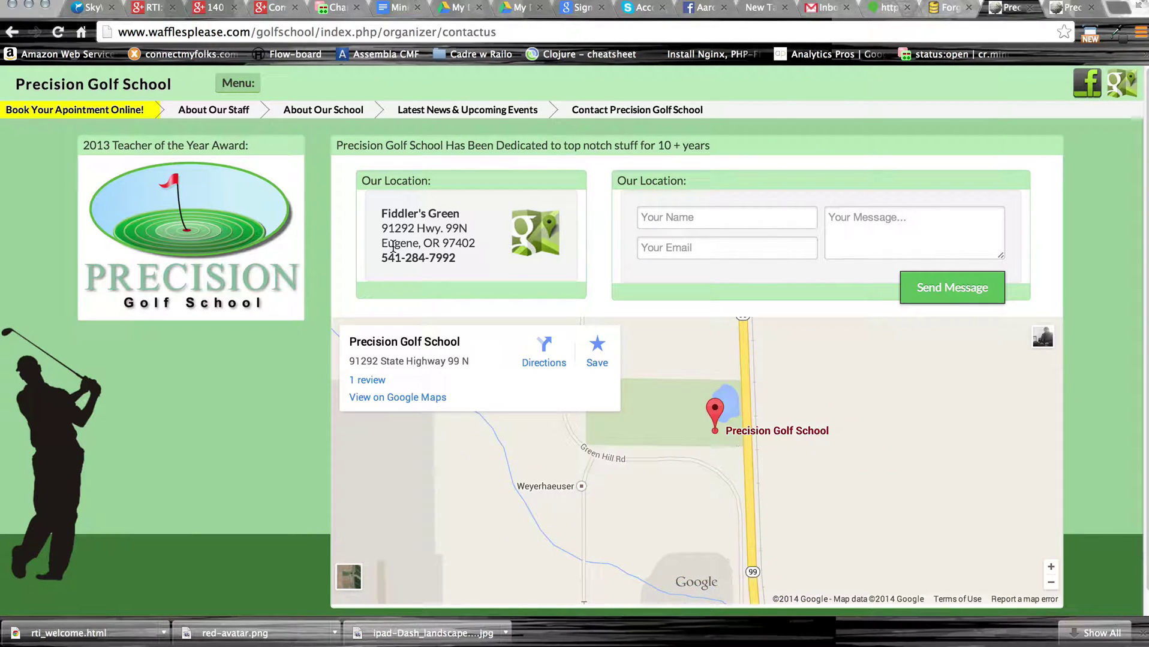
left_click(237, 87)
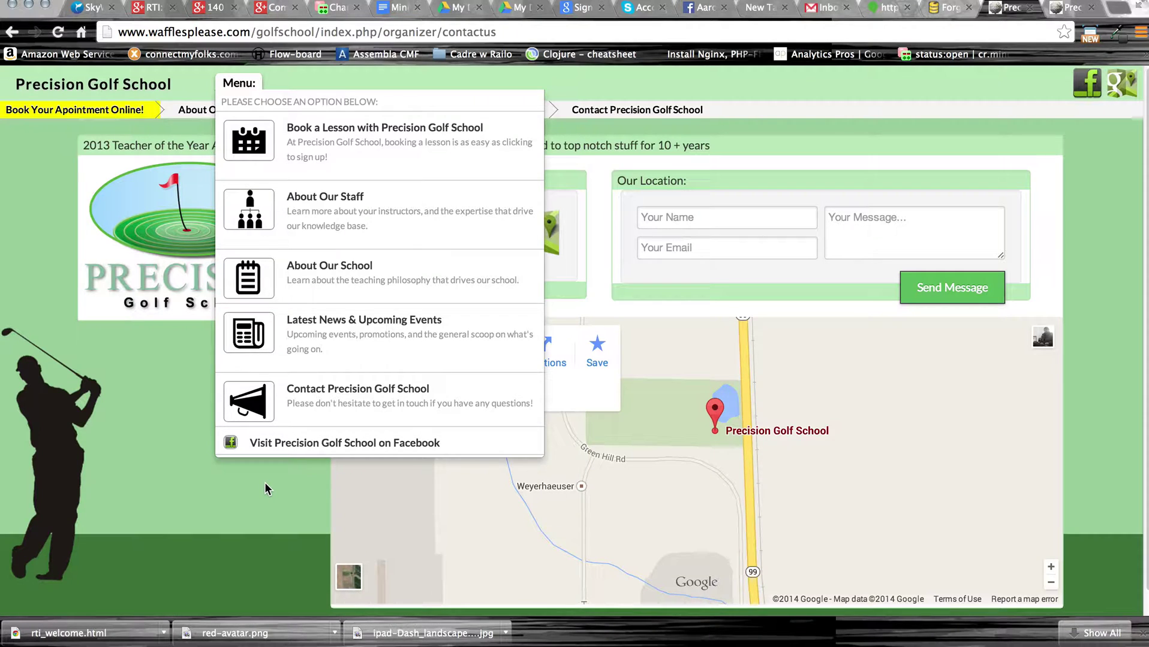
View the school's Facebook page and Google Maps listing, returning to the contact page.
left_click(1087, 87)
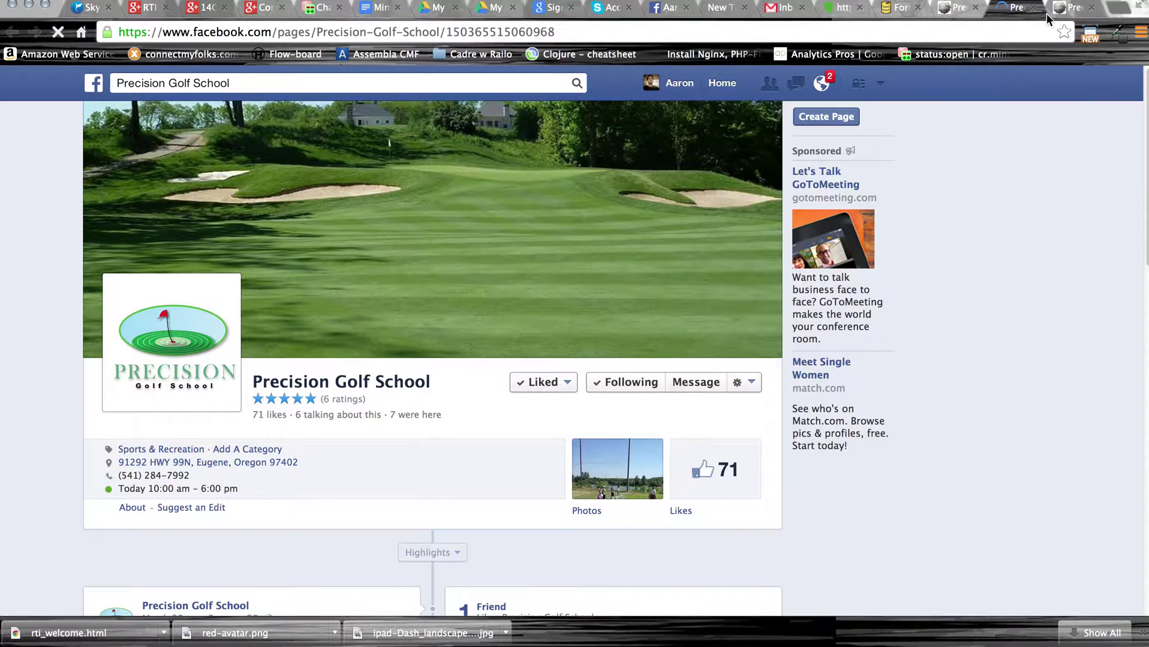
left_click(958, 7)
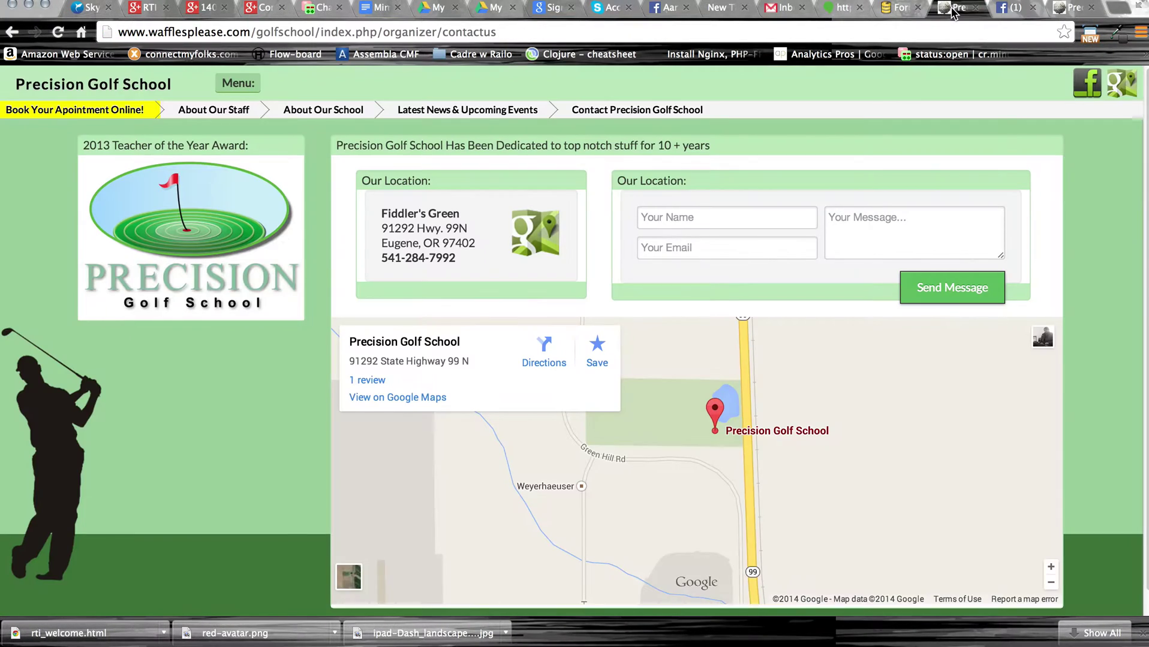
left_click(1120, 83)
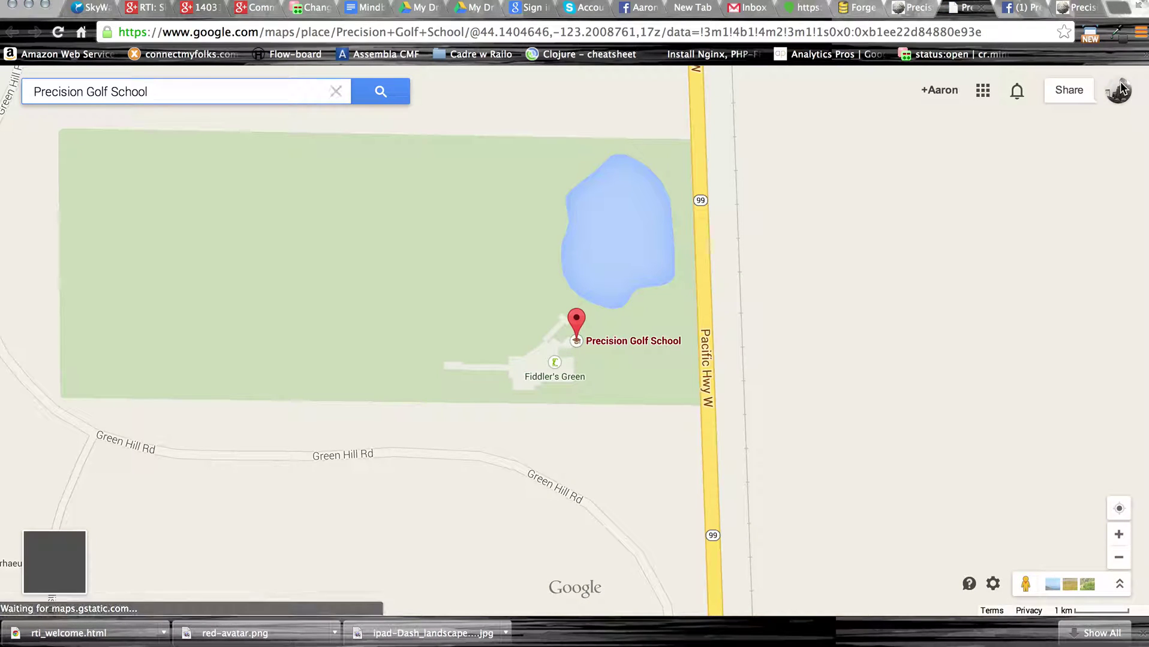
left_click(909, 10)
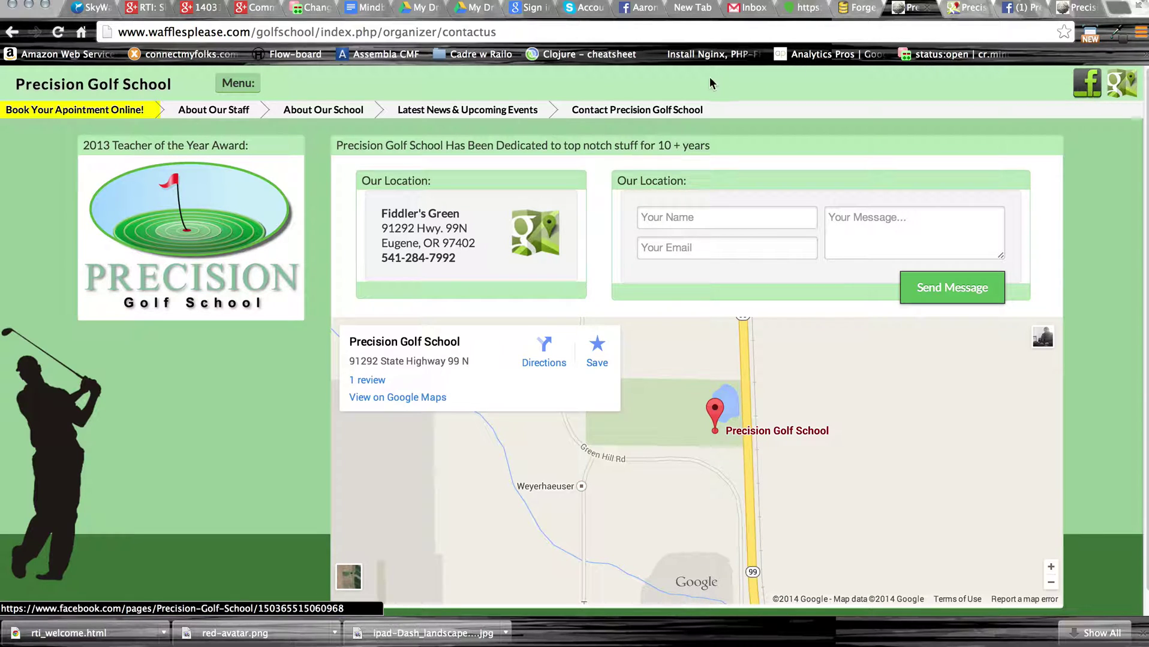
Go to the About Our Staff page and inspect its page address.
left_click(239, 83)
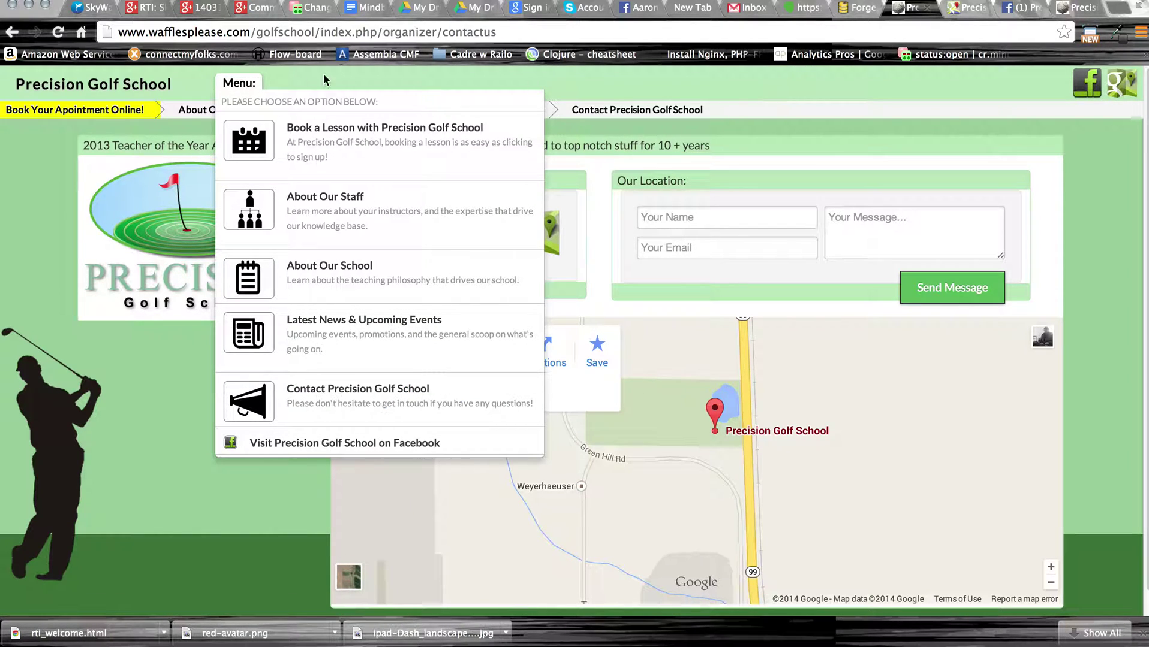
left_click(239, 82)
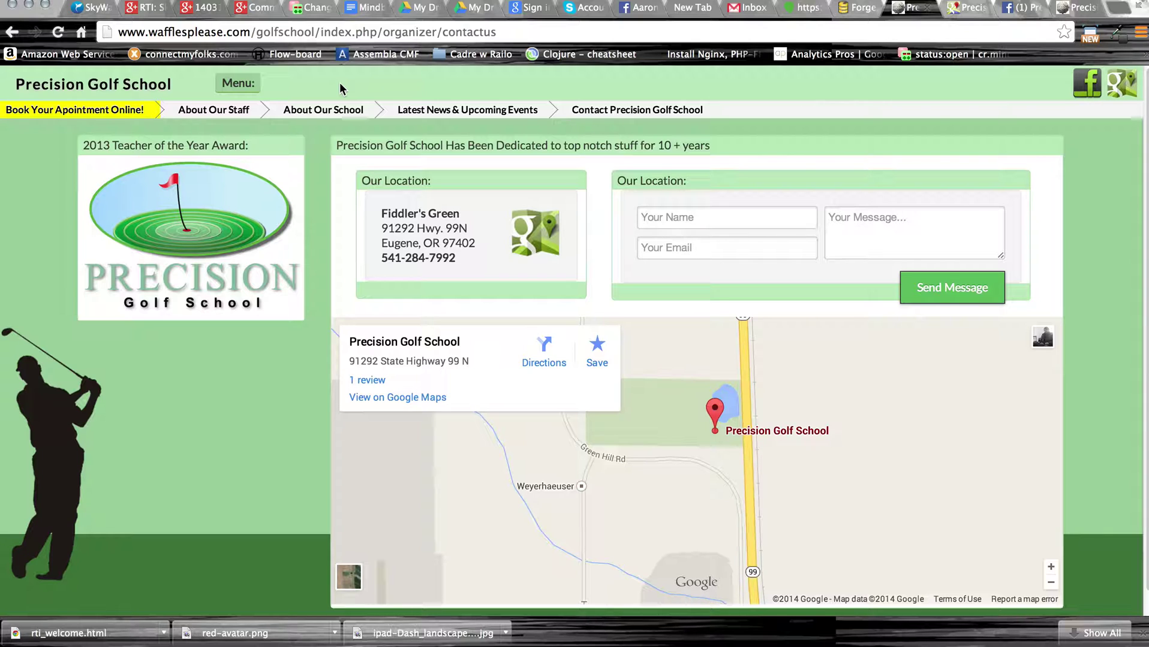
left_click(228, 111)
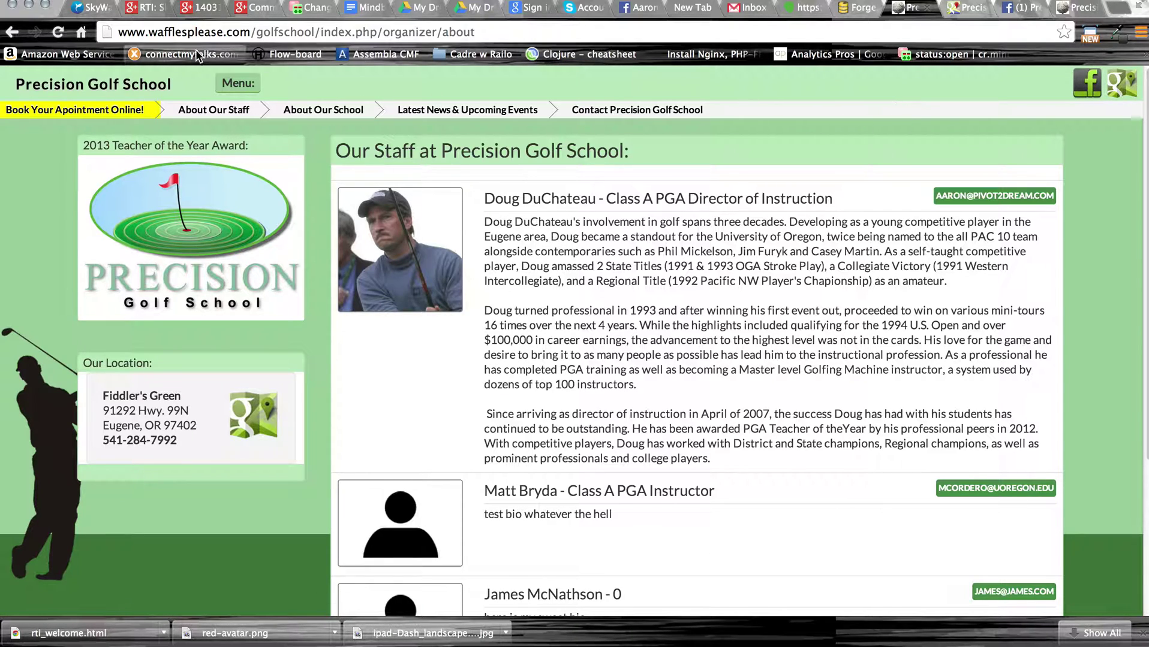
double_click(240, 32)
left_click_drag(210, 32, 120, 32)
left_click(304, 32)
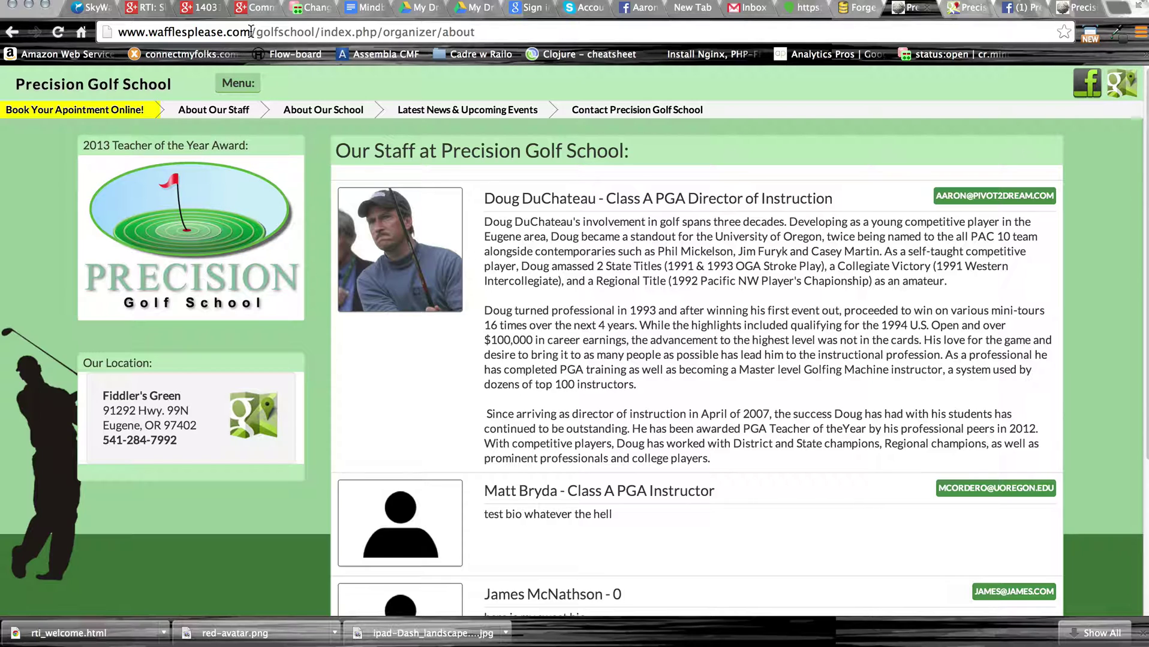
Close the Google Maps and Facebook tabs.
left_click(968, 11)
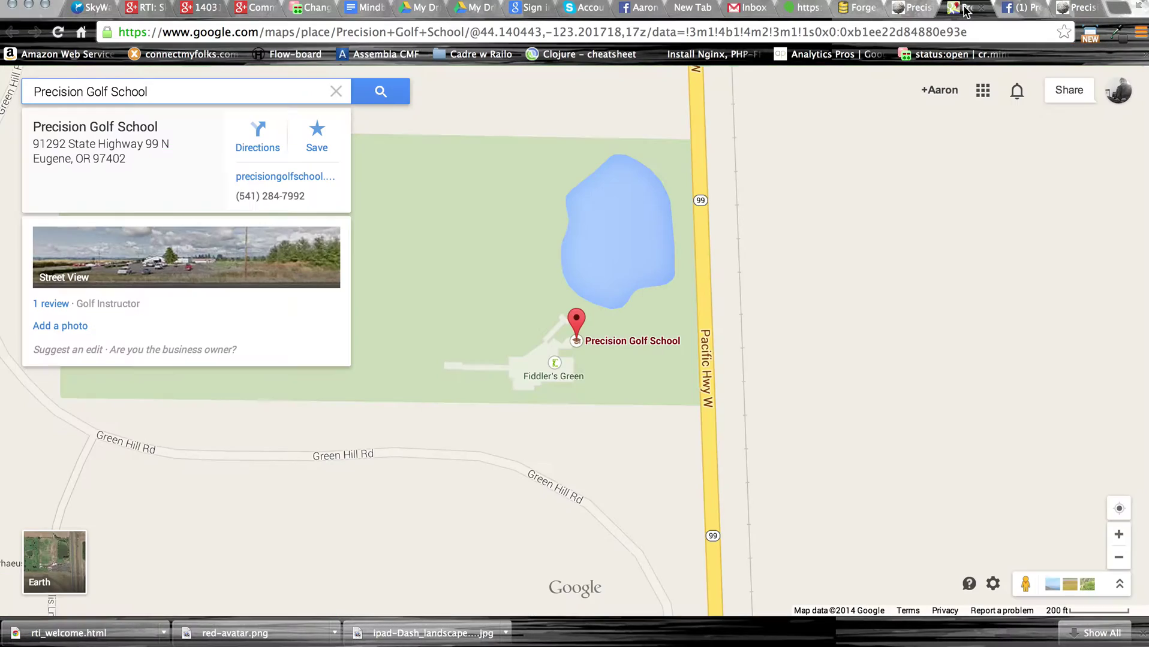
left_click(982, 8)
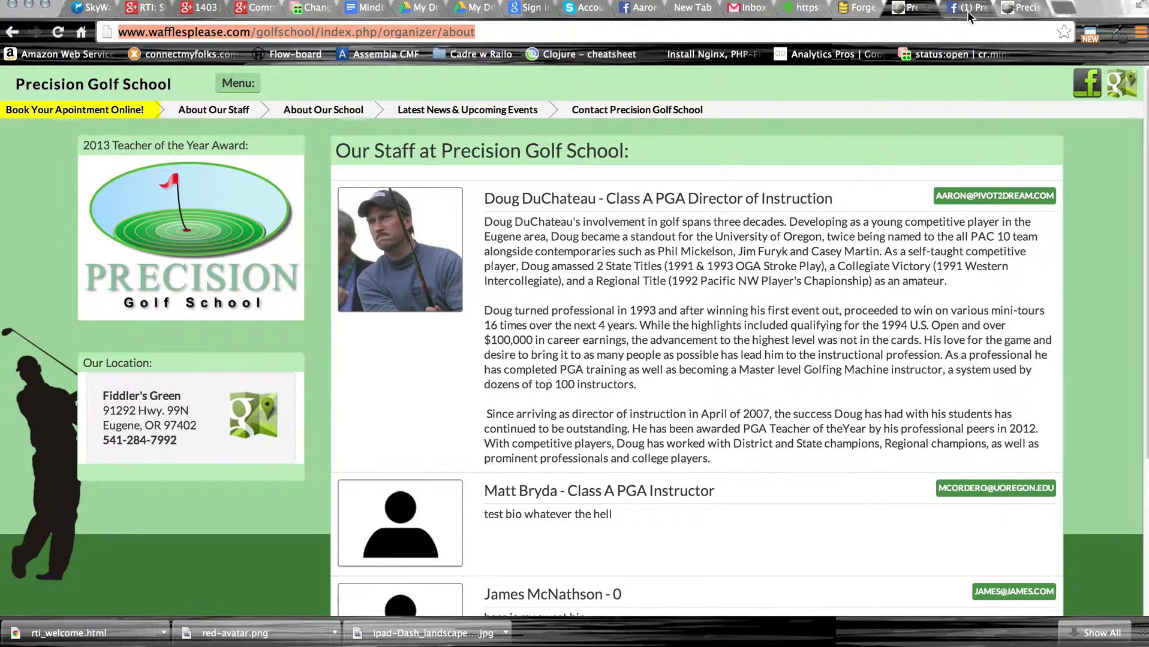
left_click(967, 11)
left_click(980, 8)
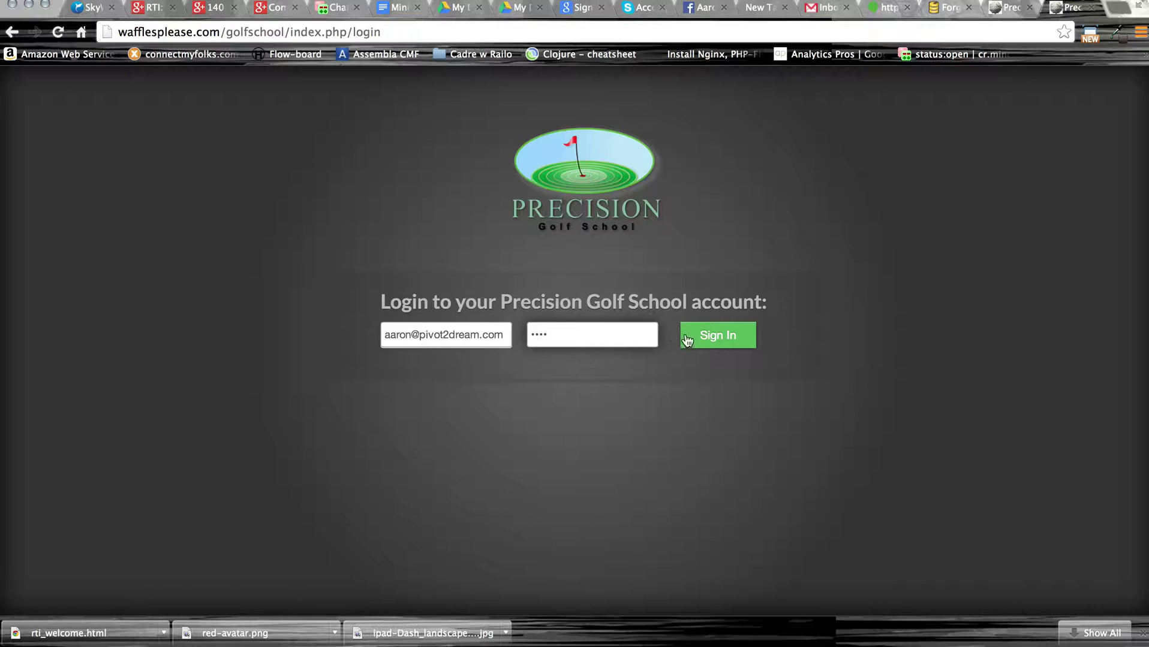
Sign in to the admin account with the entered e-mail and password.
left_click(719, 340)
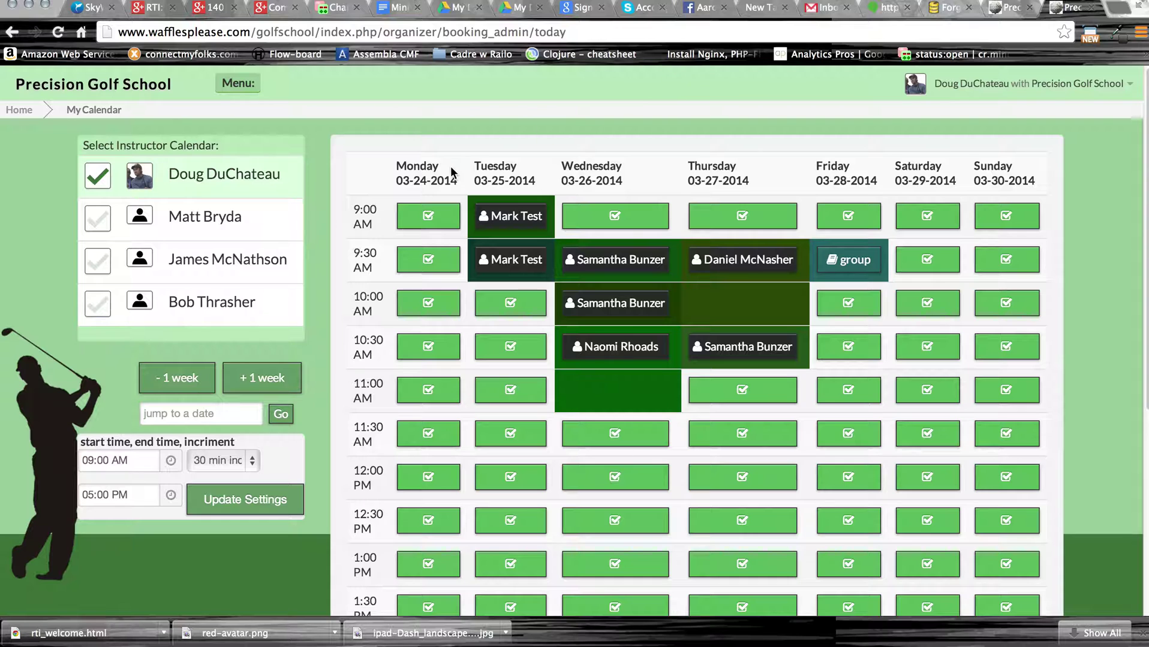
left_click(256, 86)
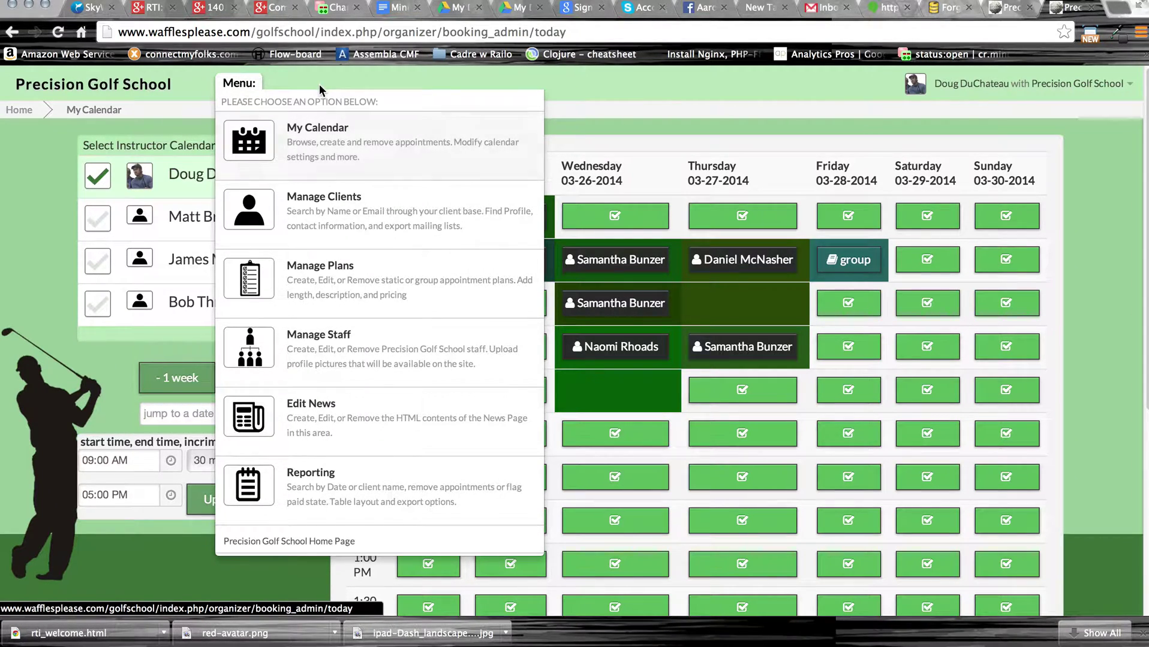
left_click(243, 88)
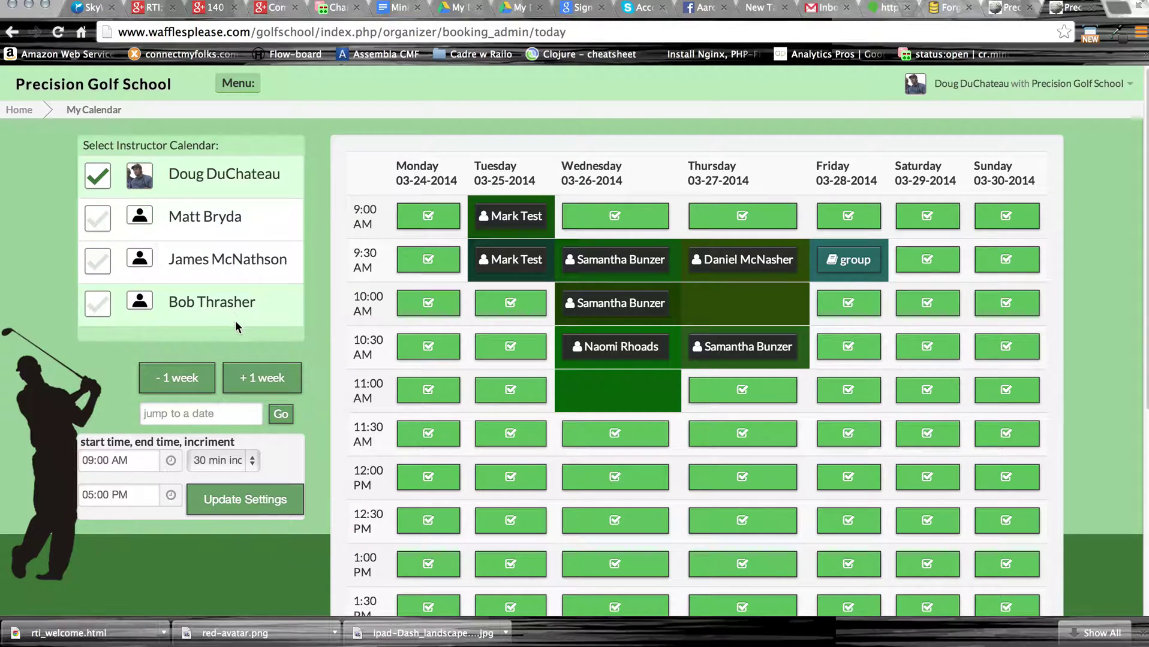
left_click(516, 224)
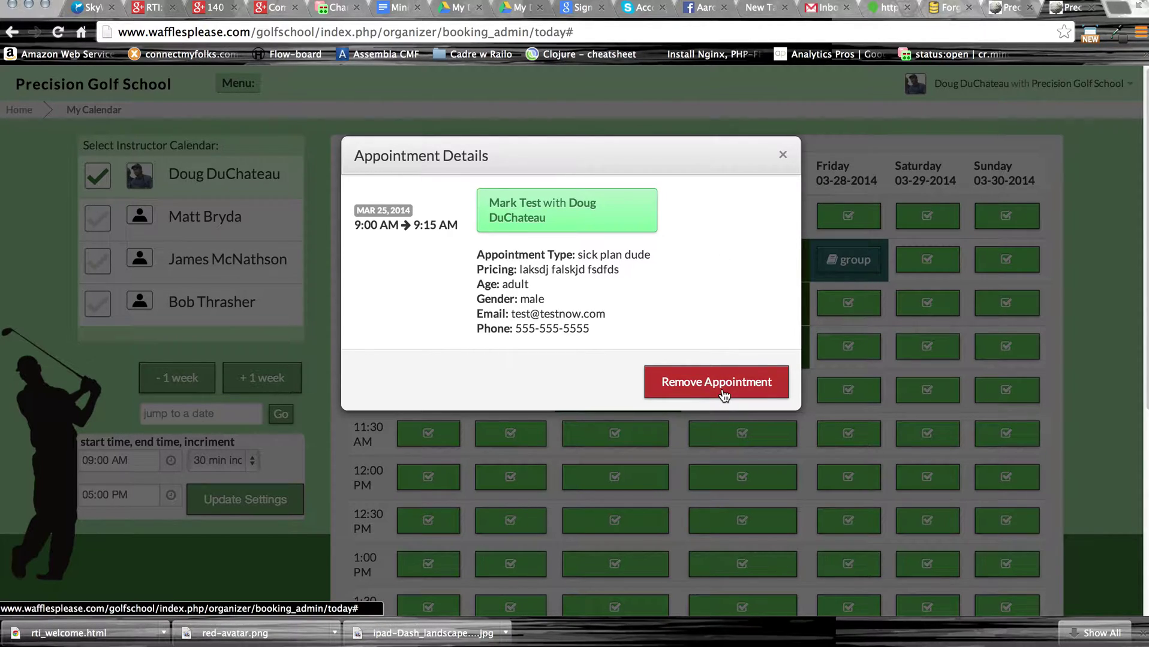
left_click(783, 157)
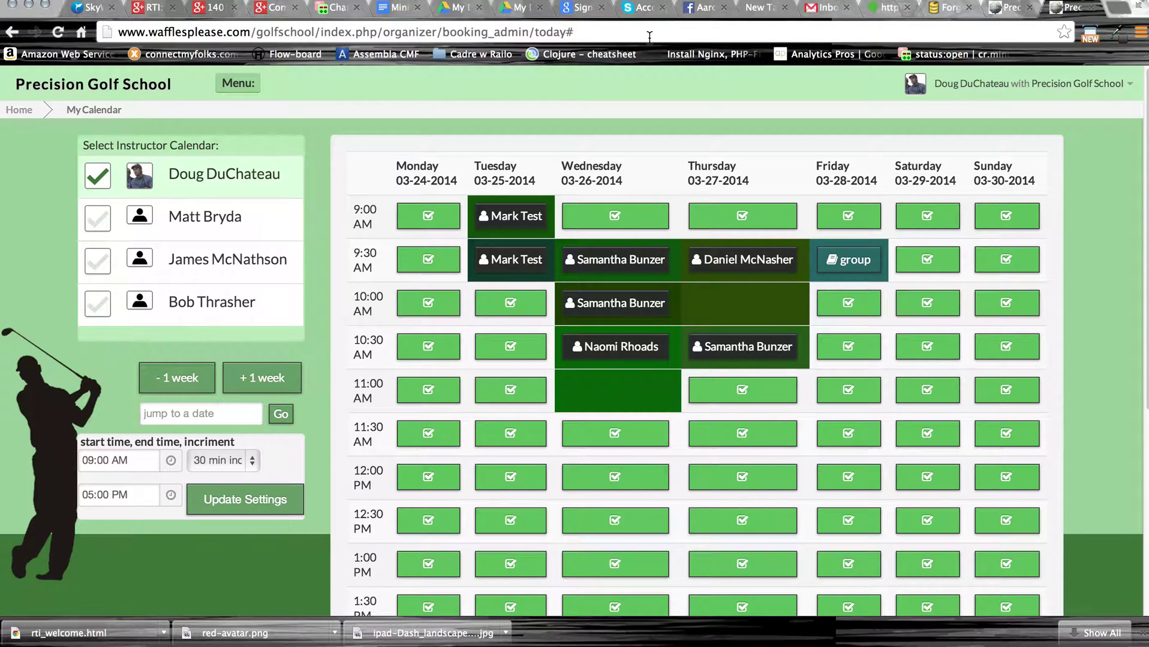
left_click(649, 33)
key("Return")
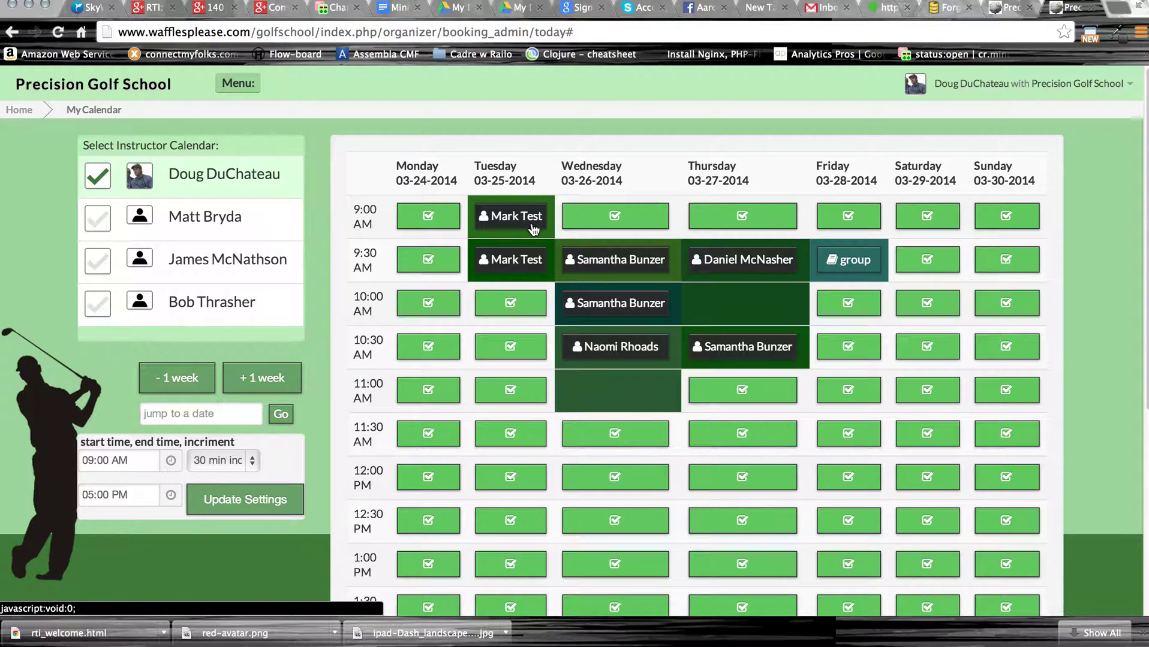
left_click(255, 215)
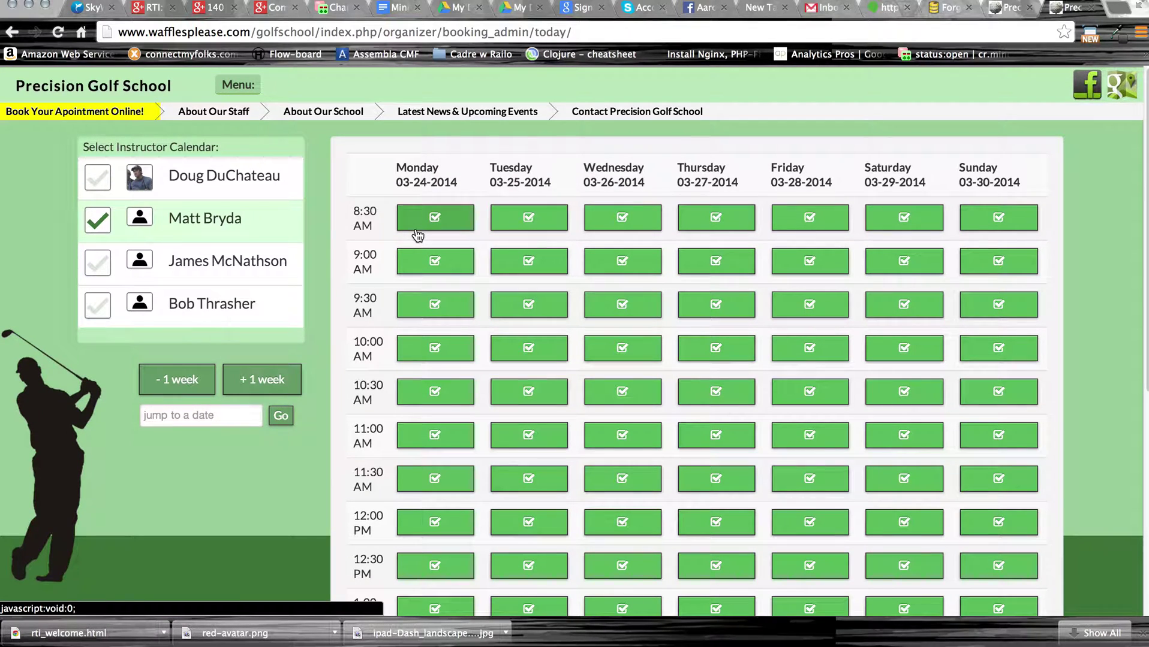
left_click(444, 221)
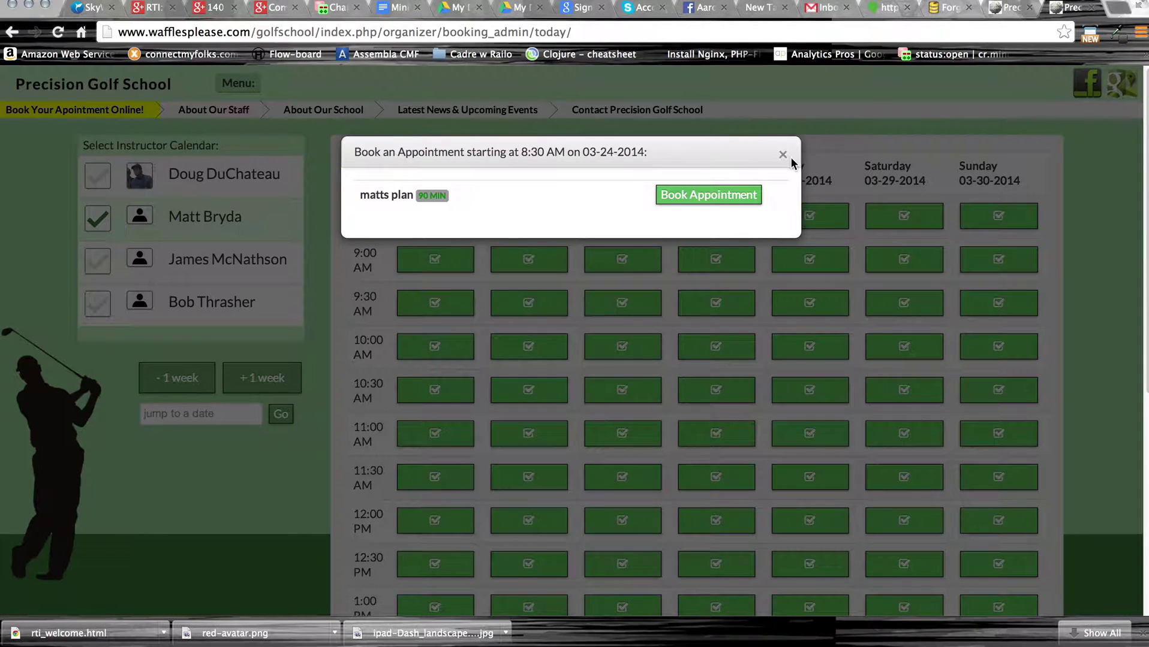
left_click(783, 154)
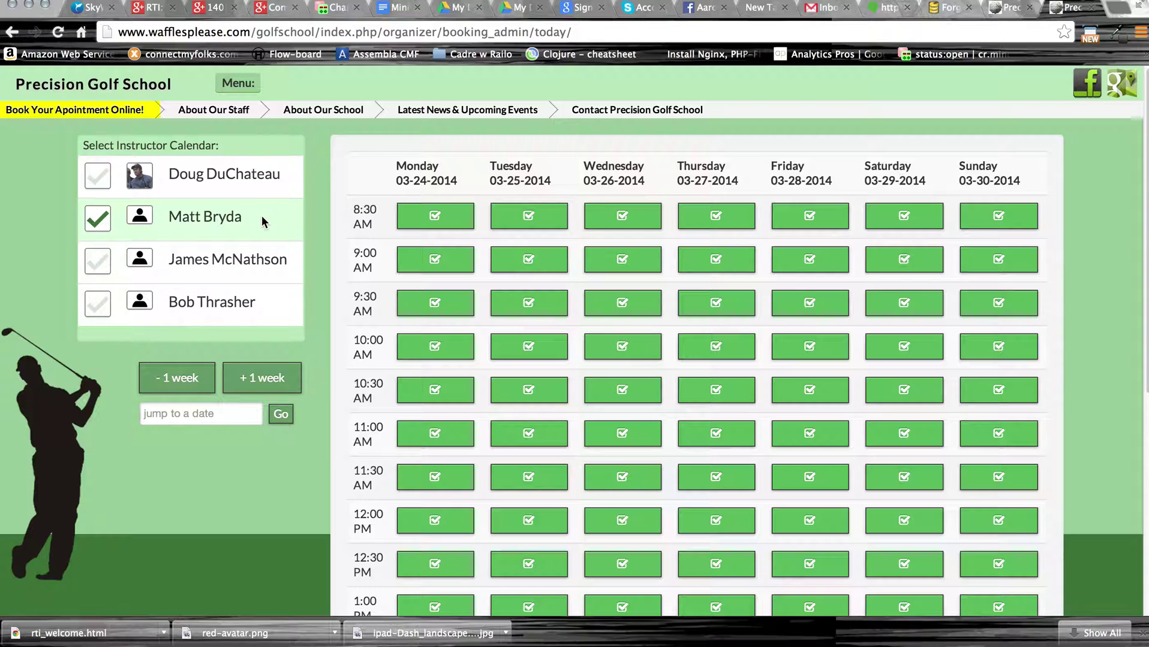
left_click(251, 174)
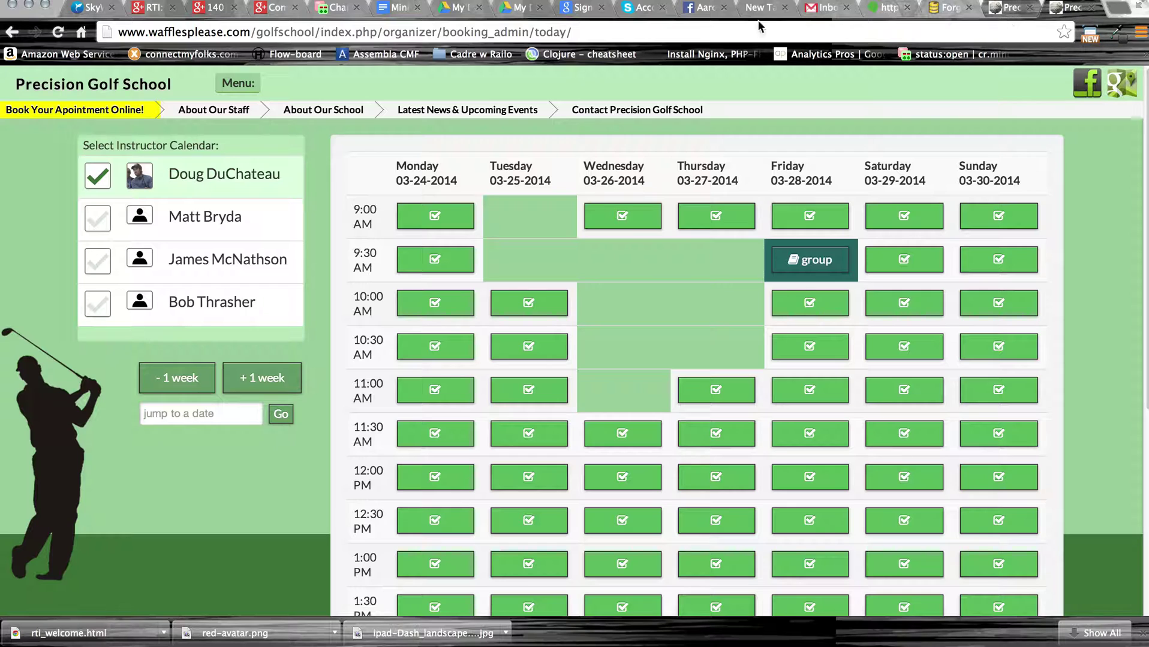
Go back through the browser history to the login page.
left_click(12, 33)
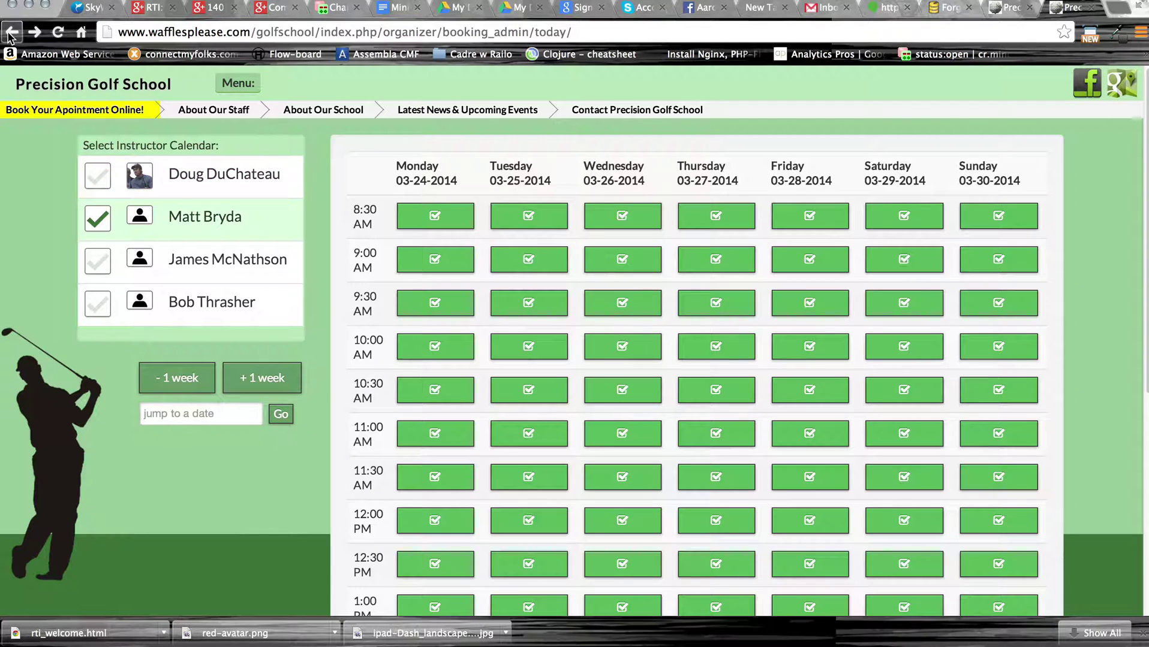
left_click(12, 33)
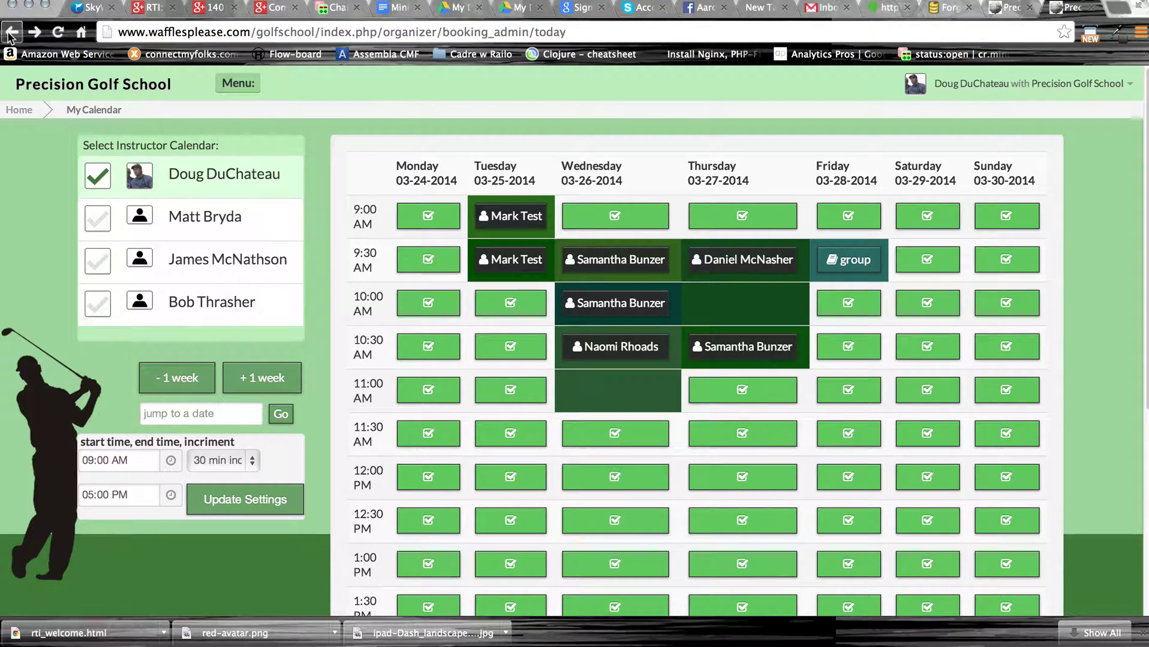
left_click(12, 33)
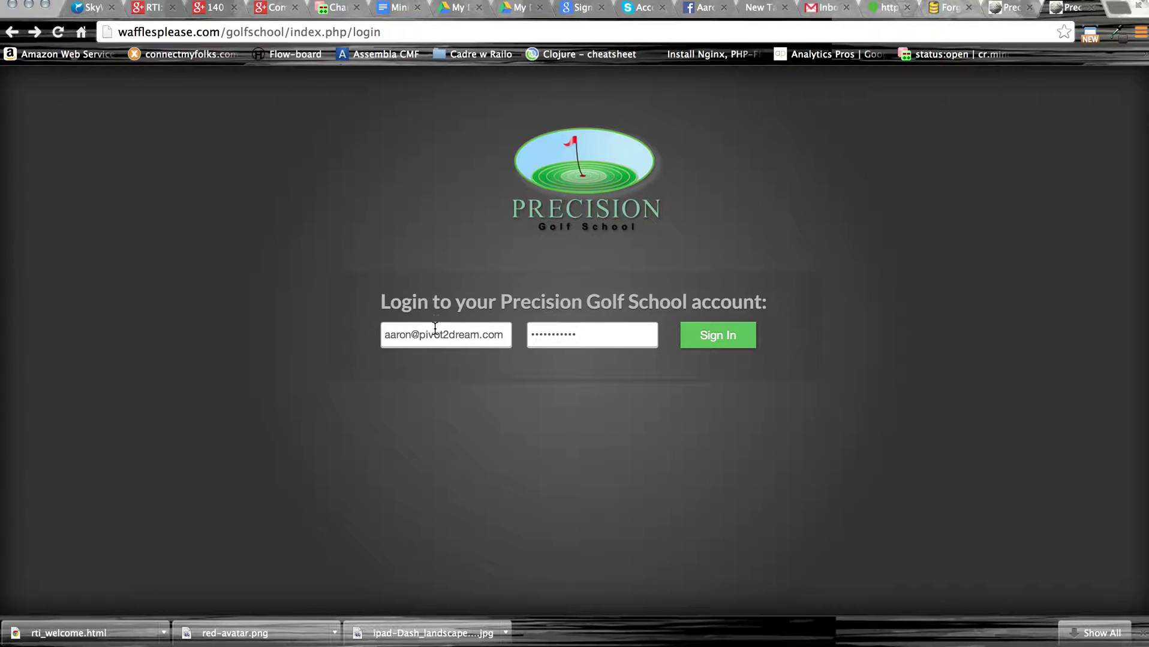
left_click_drag(616, 338, 489, 328)
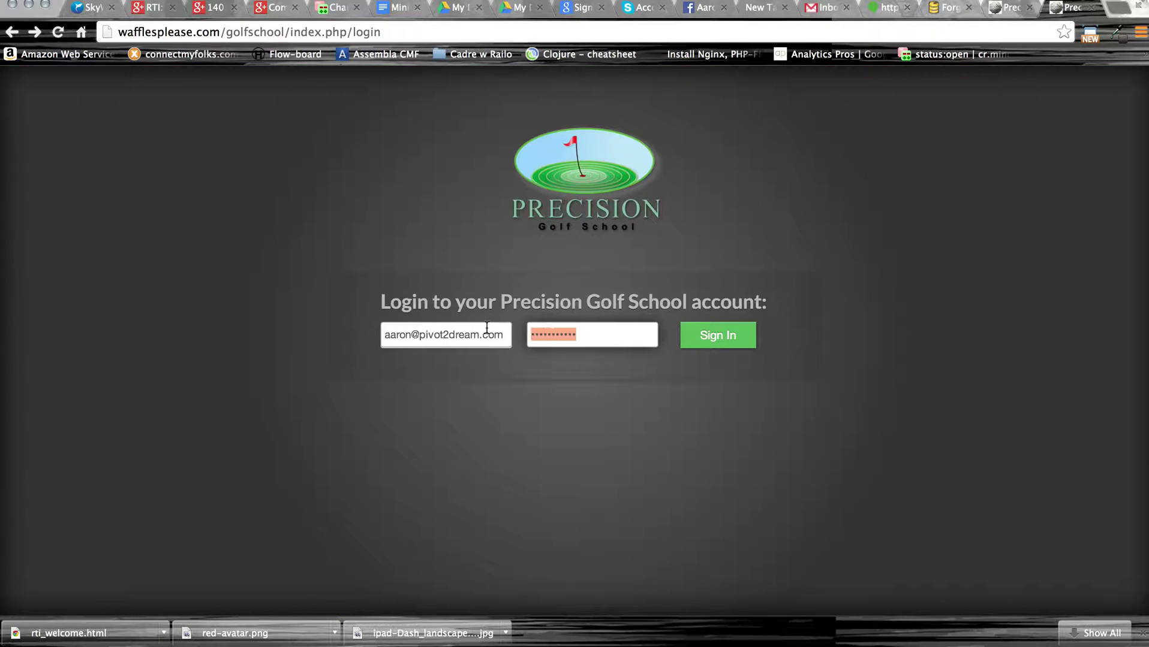
key("BackSpace")
type("****")
left_click(725, 338)
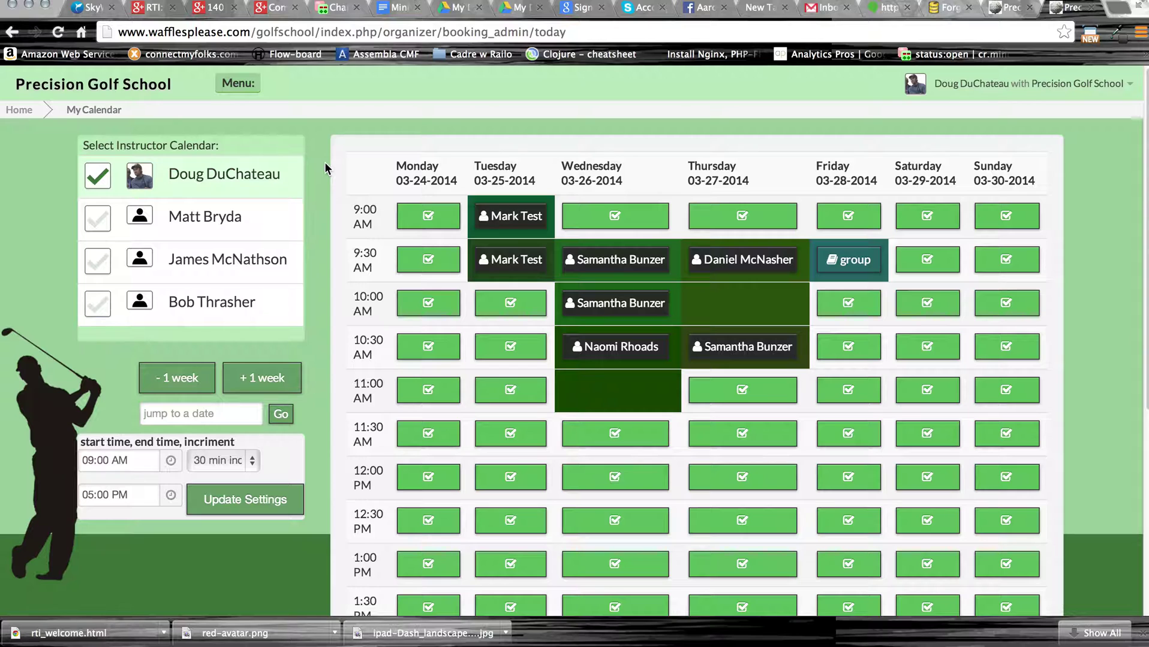
left_click(252, 86)
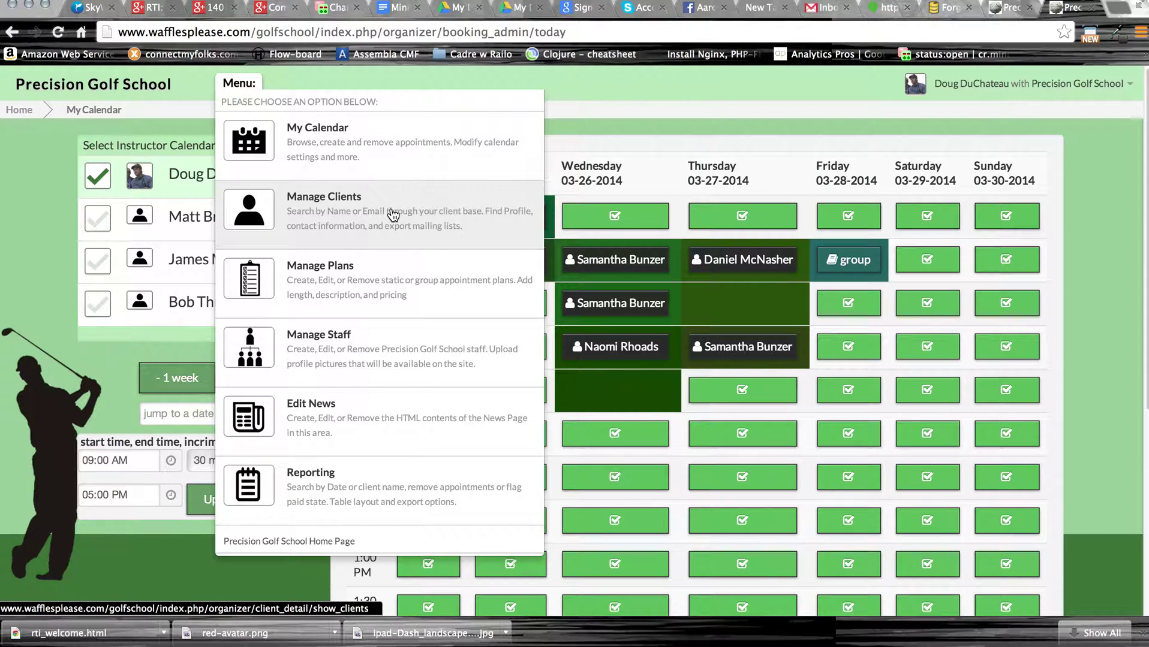
left_click(596, 124)
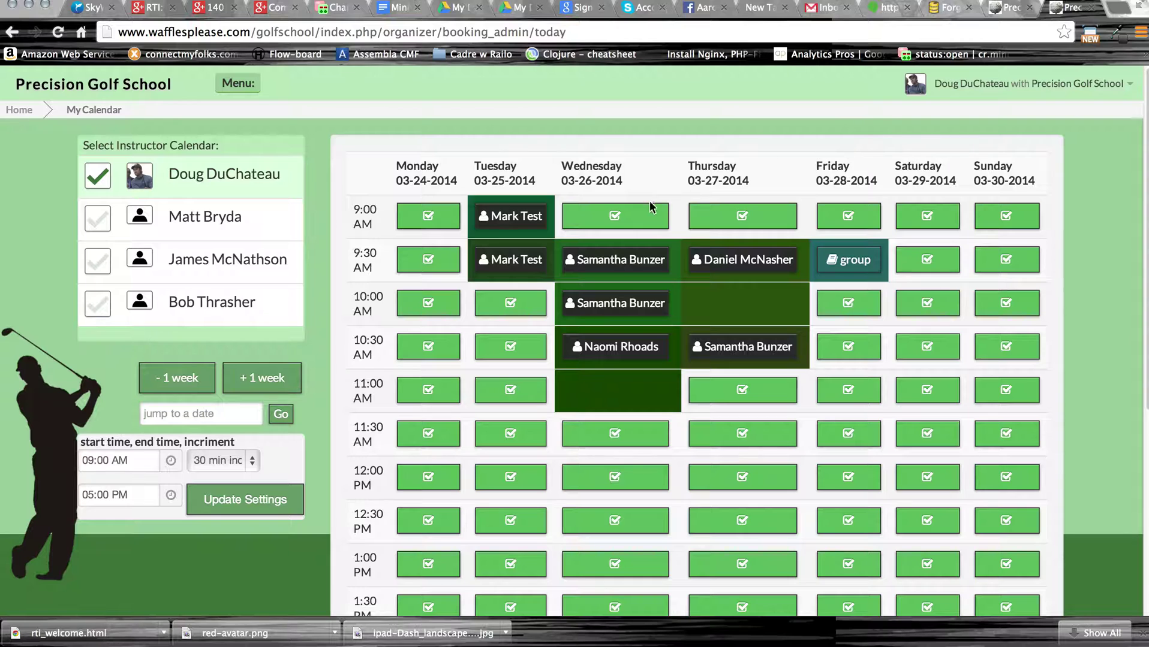
Block Wednesday 03-26-2014, 9:00–9:15 AM, as unavailable time with 1 iteration.
left_click(640, 223)
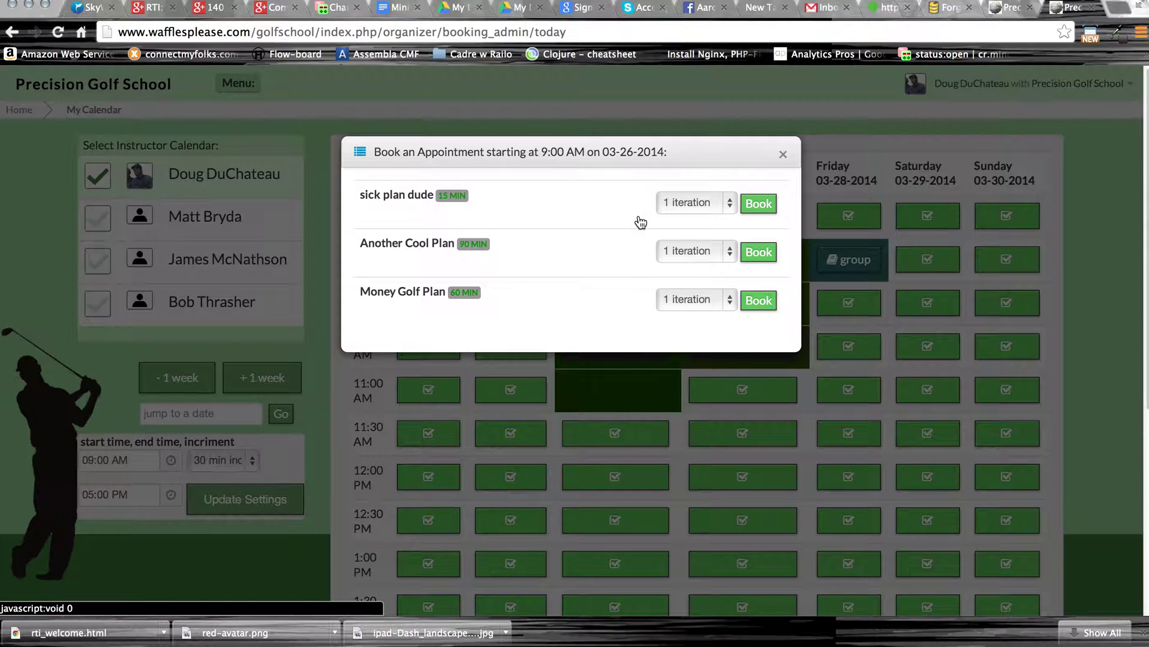
left_click(598, 207)
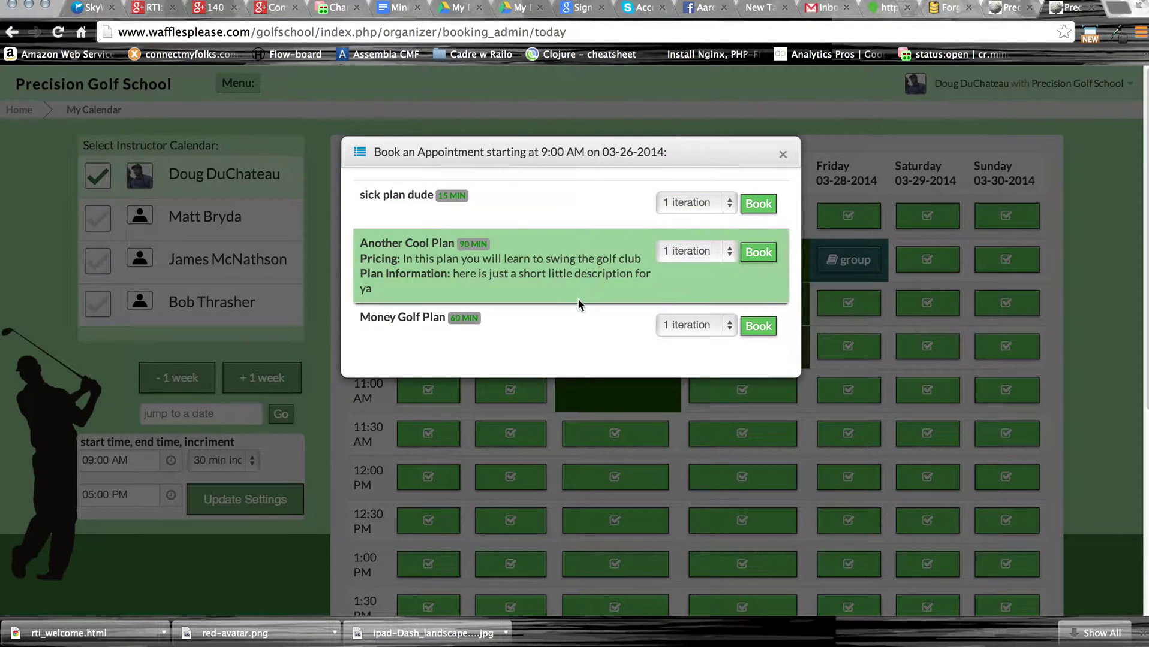
left_click(360, 157)
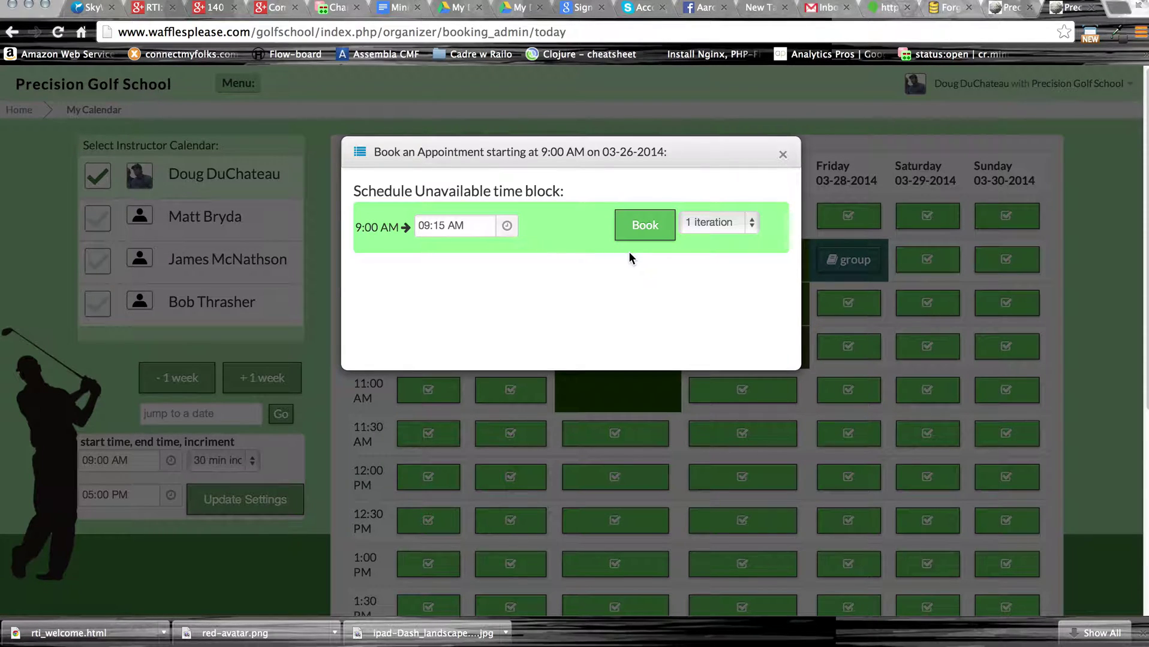
left_click(750, 220)
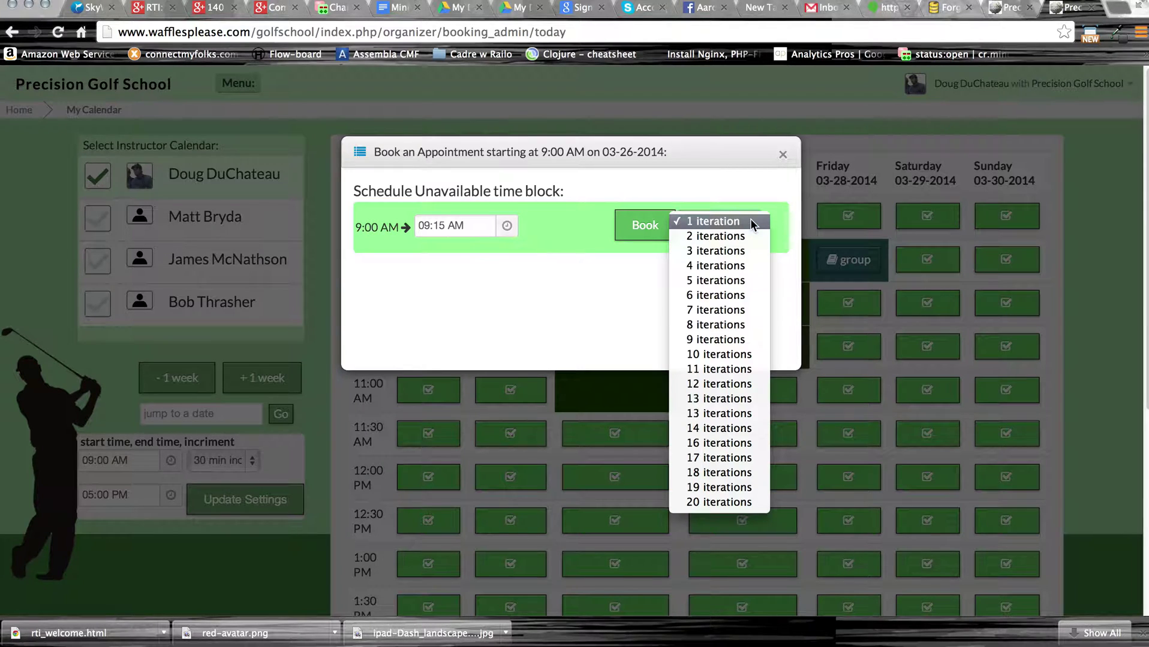
left_click(617, 310)
left_click(645, 226)
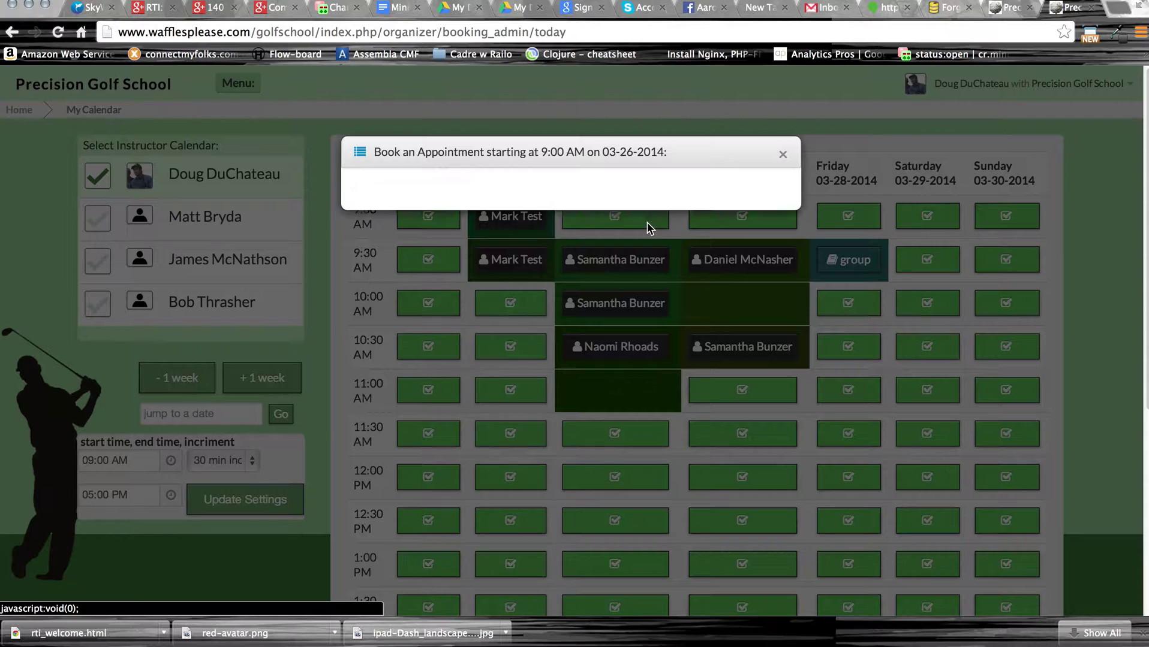
left_click(783, 157)
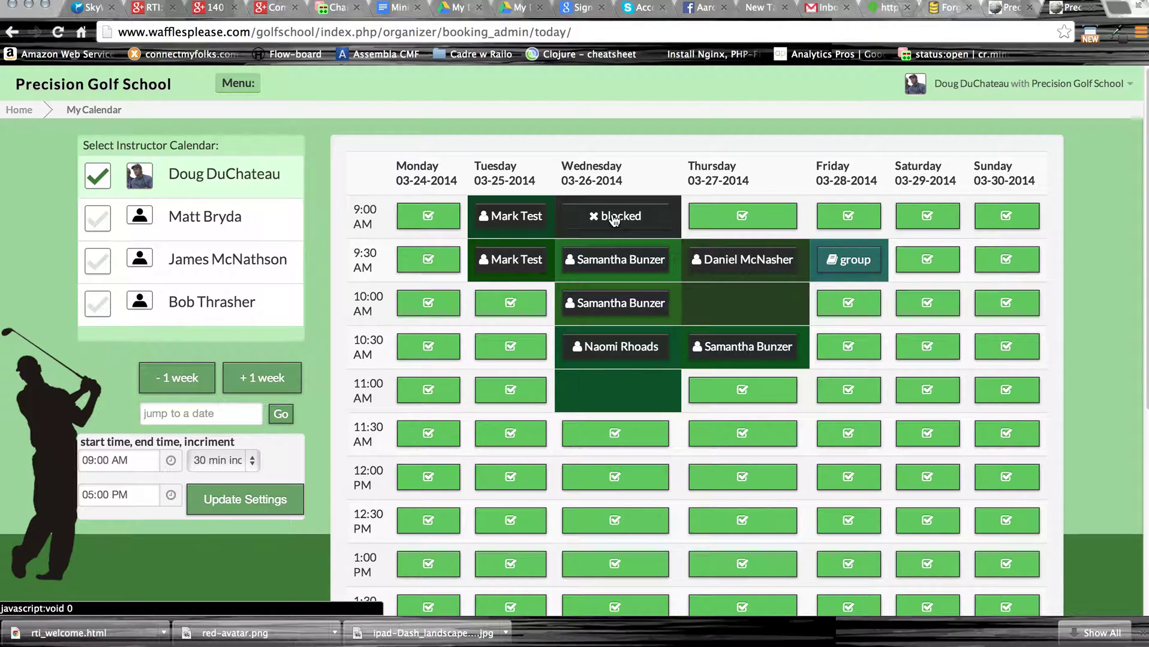
Block Sunday 03-30-2014 as unavailable from 9:00 AM to 6:15 PM.
left_click(1000, 225)
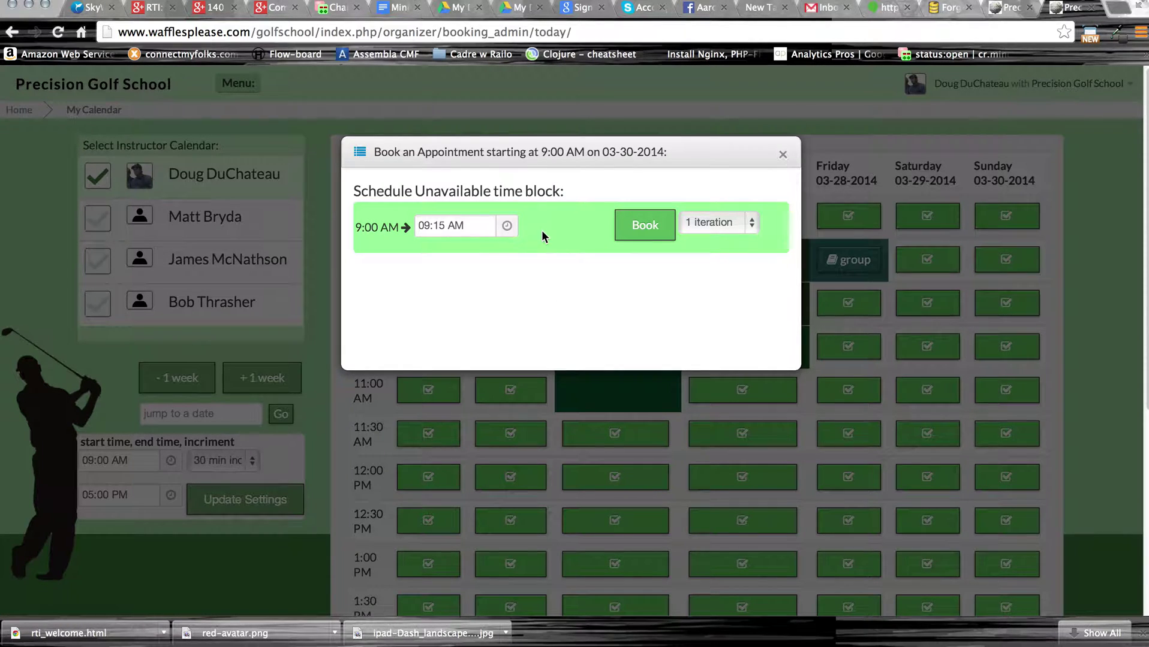
left_click(502, 229)
left_click(436, 266)
left_click(437, 266)
left_click(437, 265)
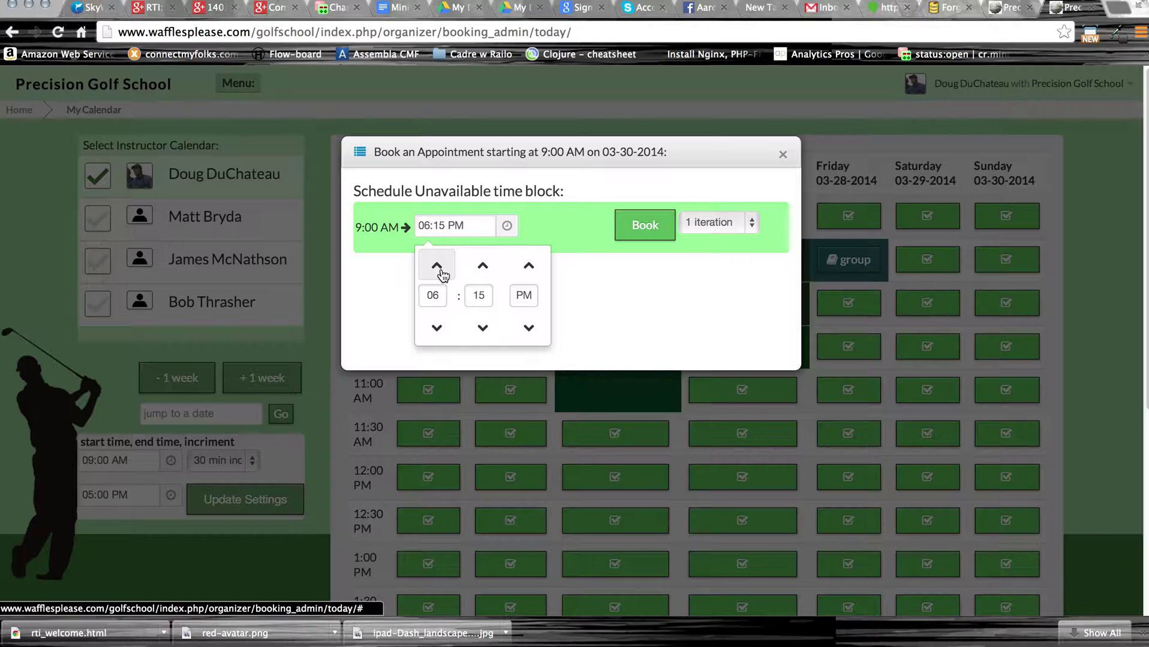
left_click(641, 238)
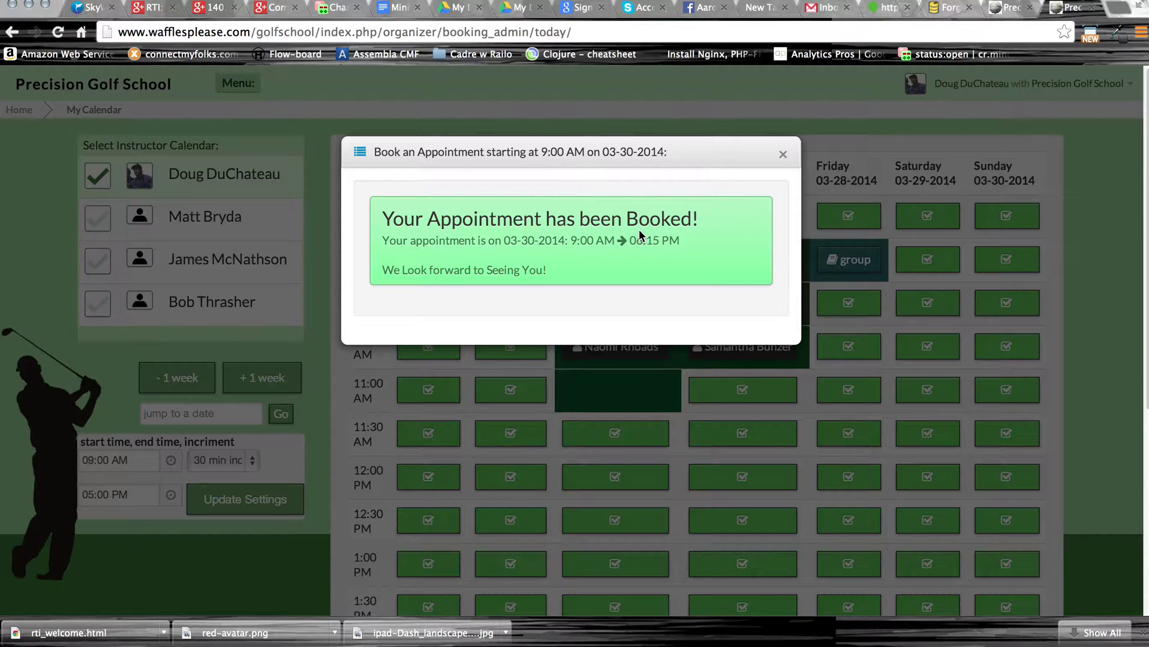
left_click(784, 157)
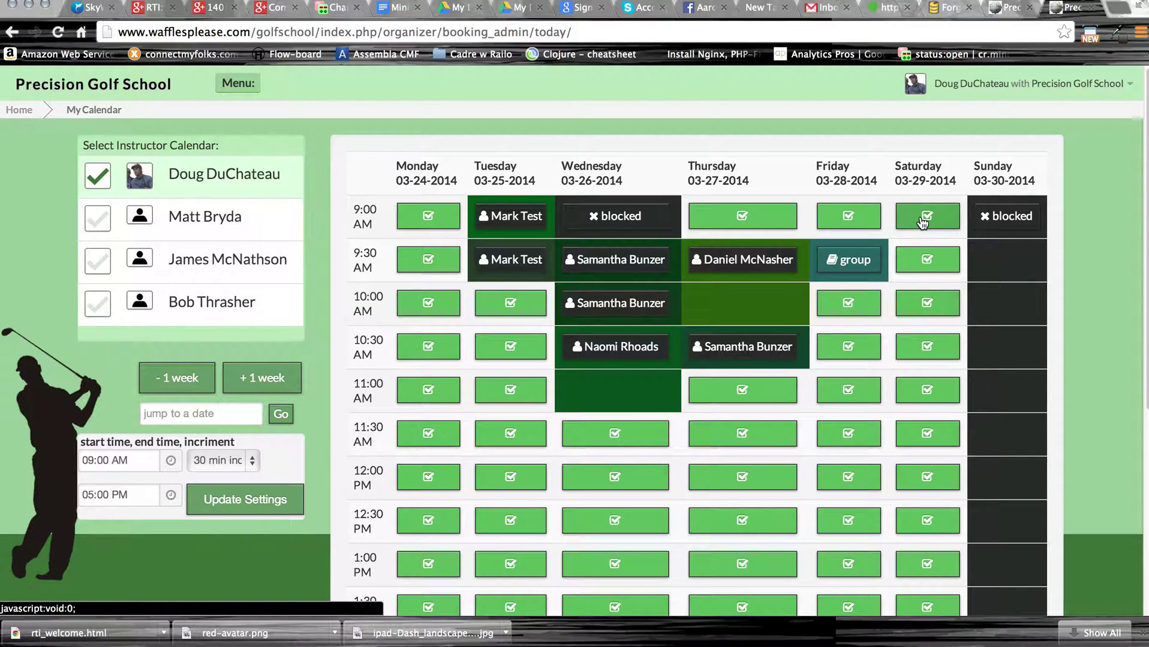
Start an unavailable time block at Saturday 03-29-2014, 9:00 AM.
left_click(270, 376)
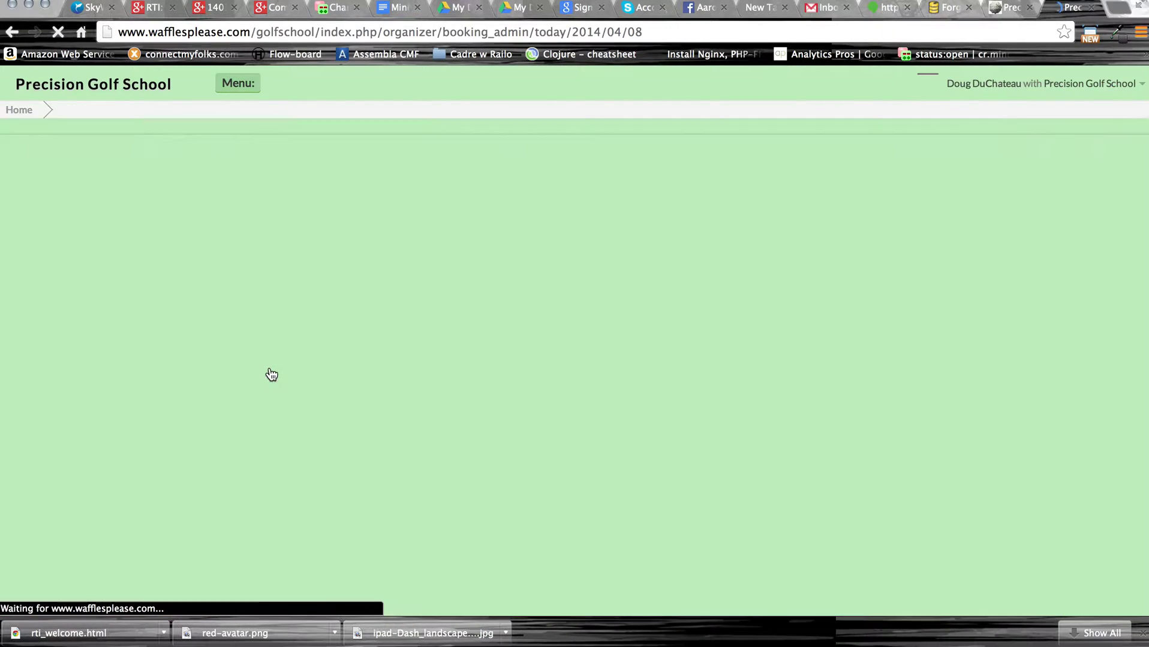
left_click(150, 378)
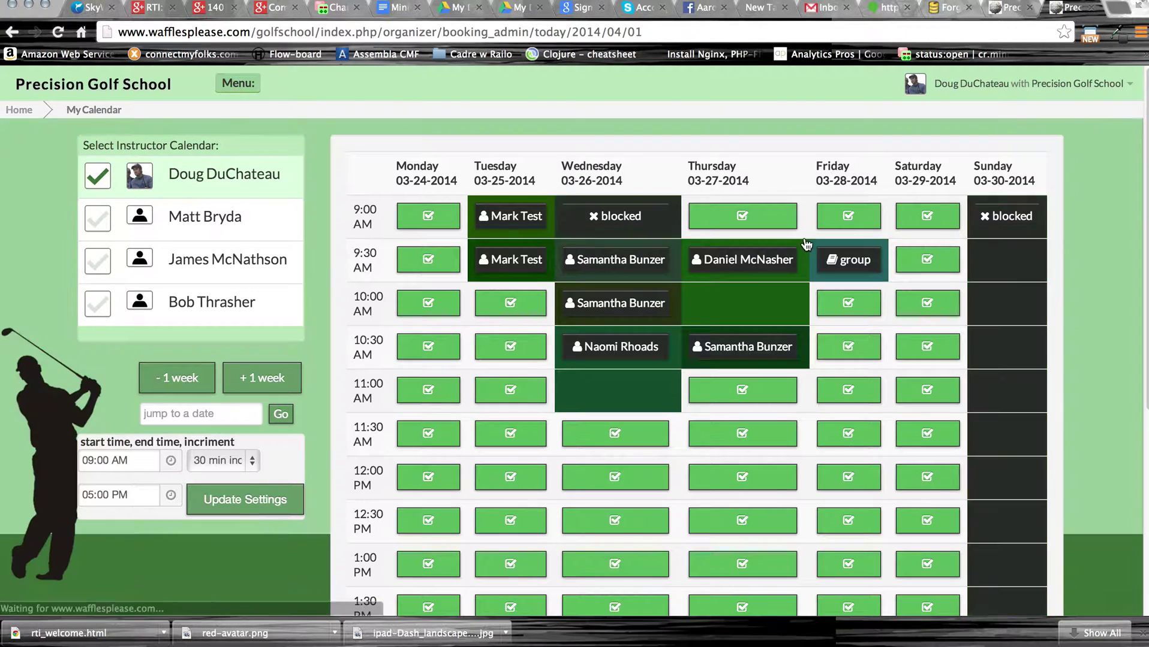
left_click(940, 225)
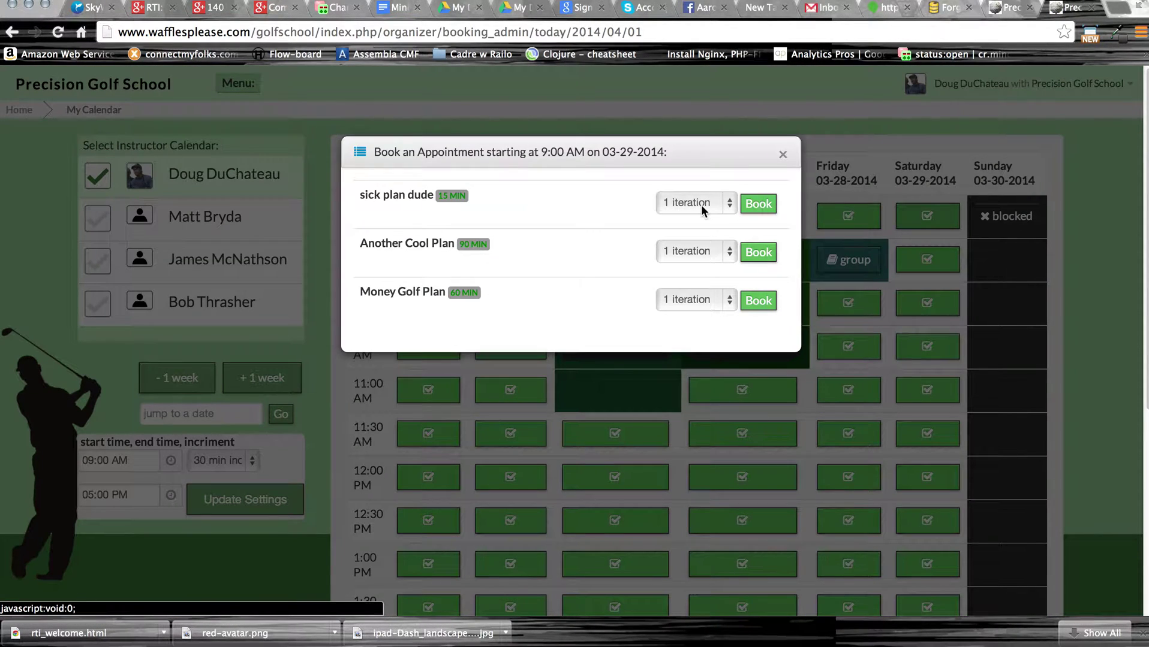
left_click(359, 154)
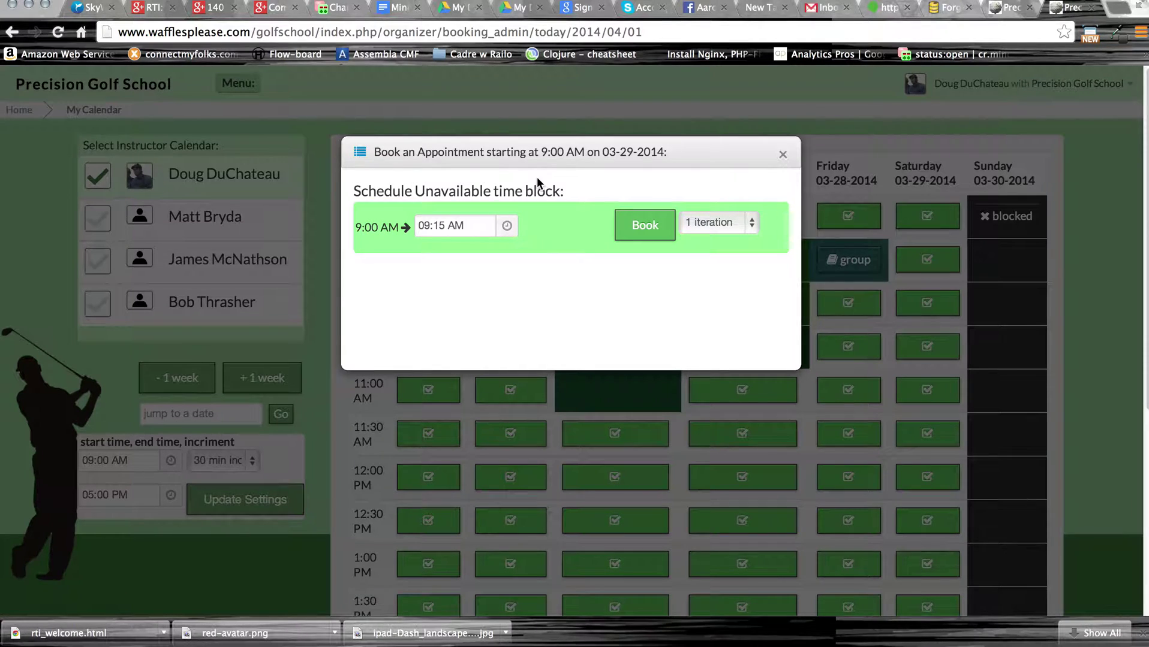
Set the block's end time to 05:45 PM.
left_click(507, 226)
left_click(480, 267)
left_click(480, 267)
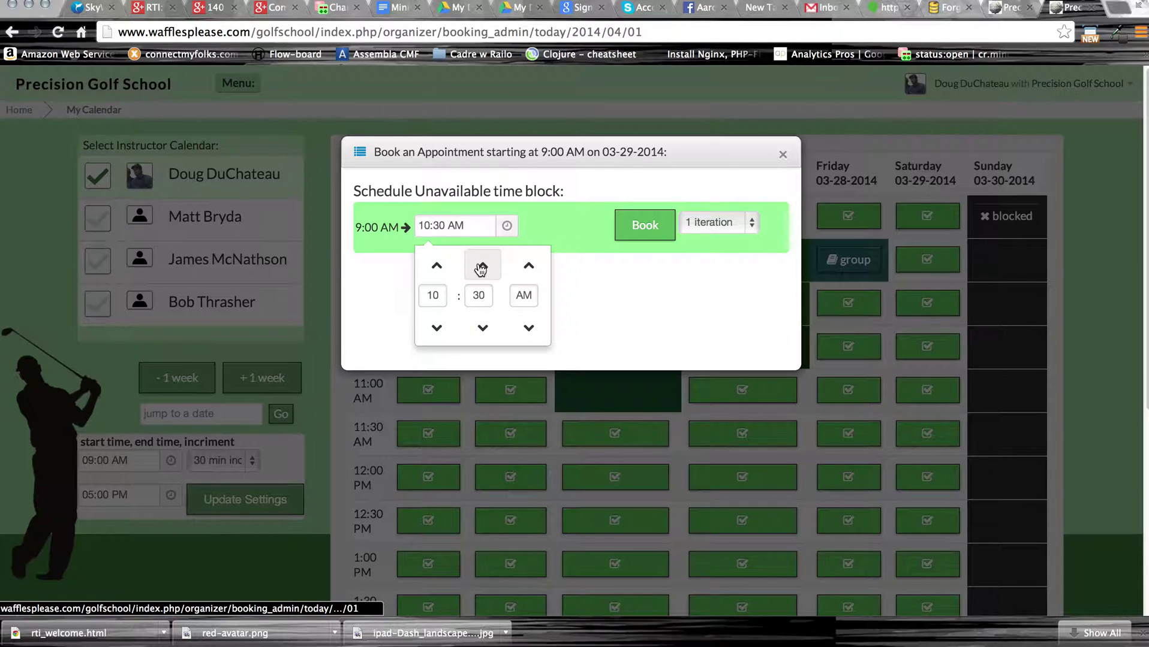
left_click(479, 267)
left_click(479, 267)
left_click(478, 267)
left_click(478, 267)
left_click(477, 267)
left_click(478, 266)
left_click(478, 267)
left_click(478, 267)
left_click(477, 267)
left_click(478, 266)
left_click(478, 267)
left_click(478, 266)
left_click(477, 267)
left_click(478, 267)
left_click(478, 267)
left_click(477, 267)
left_click(478, 266)
left_click(478, 267)
left_click(478, 267)
left_click(478, 267)
left_click(581, 208)
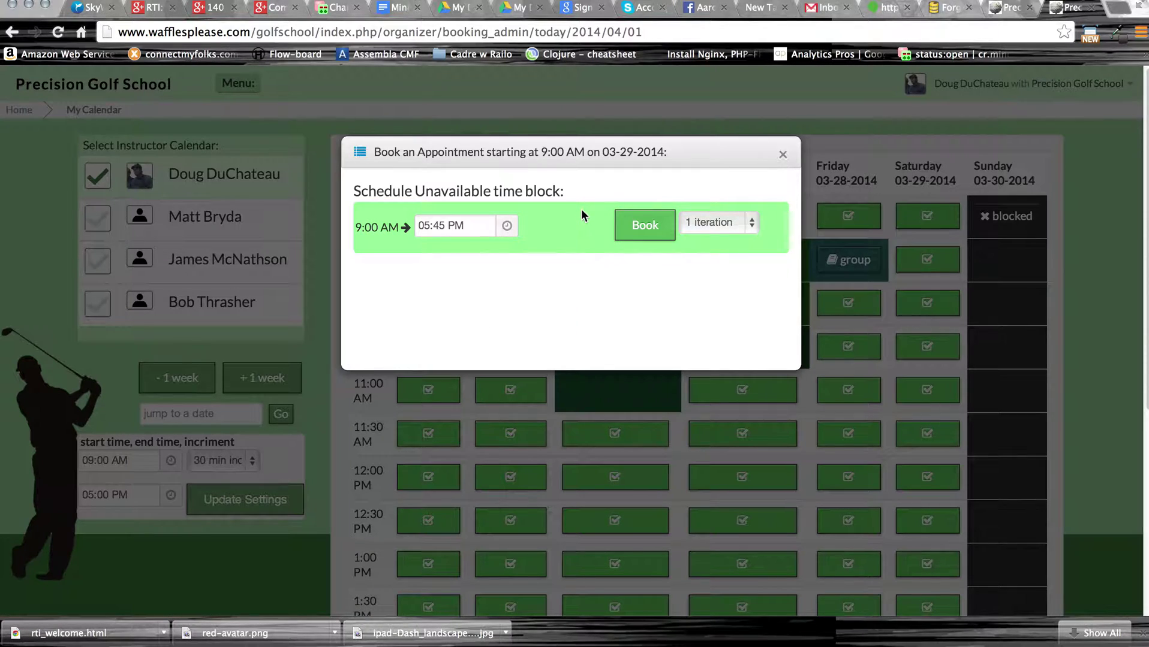
Repeat the block for 2 iterations and book it.
left_click(732, 225)
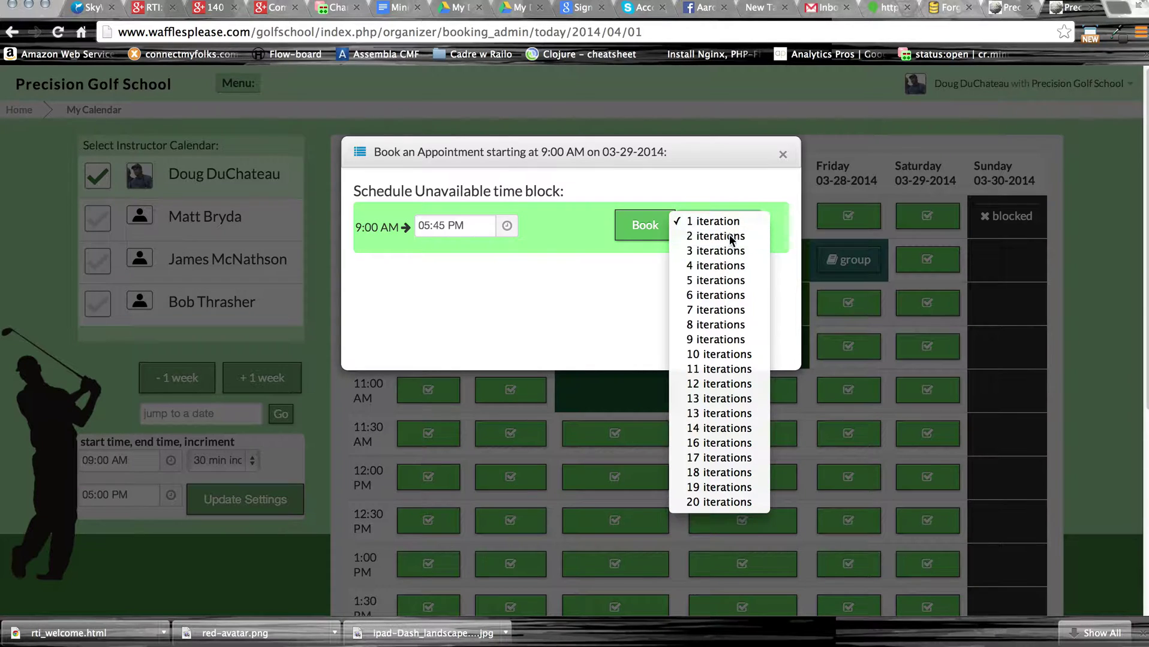
left_click(729, 236)
left_click(654, 226)
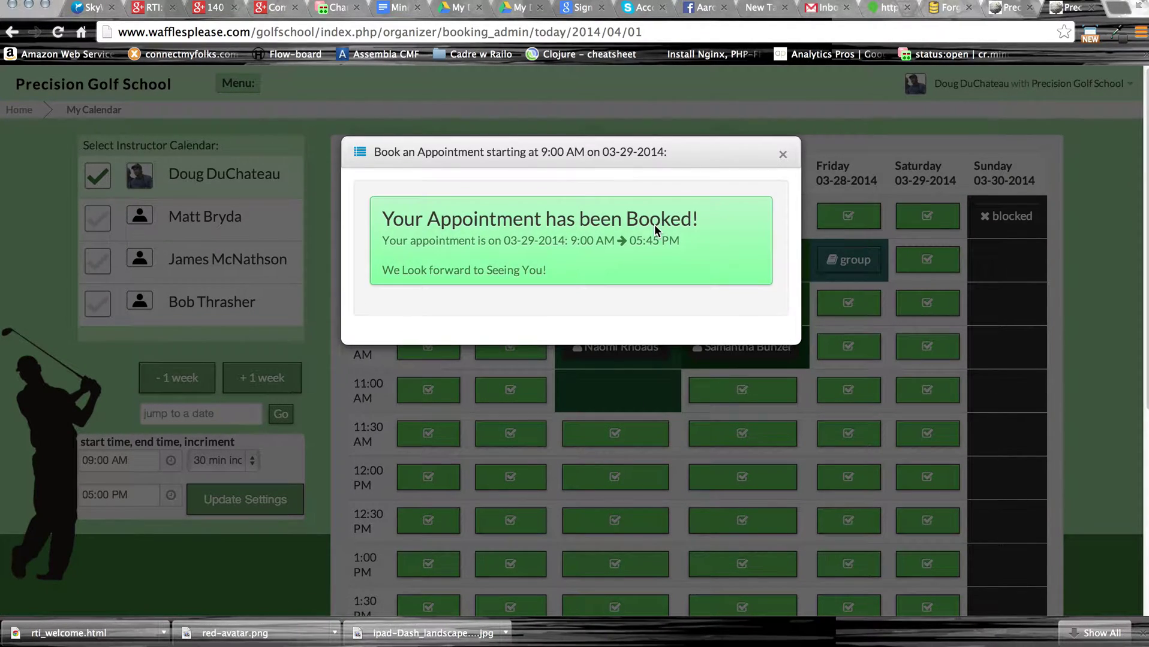
left_click(784, 156)
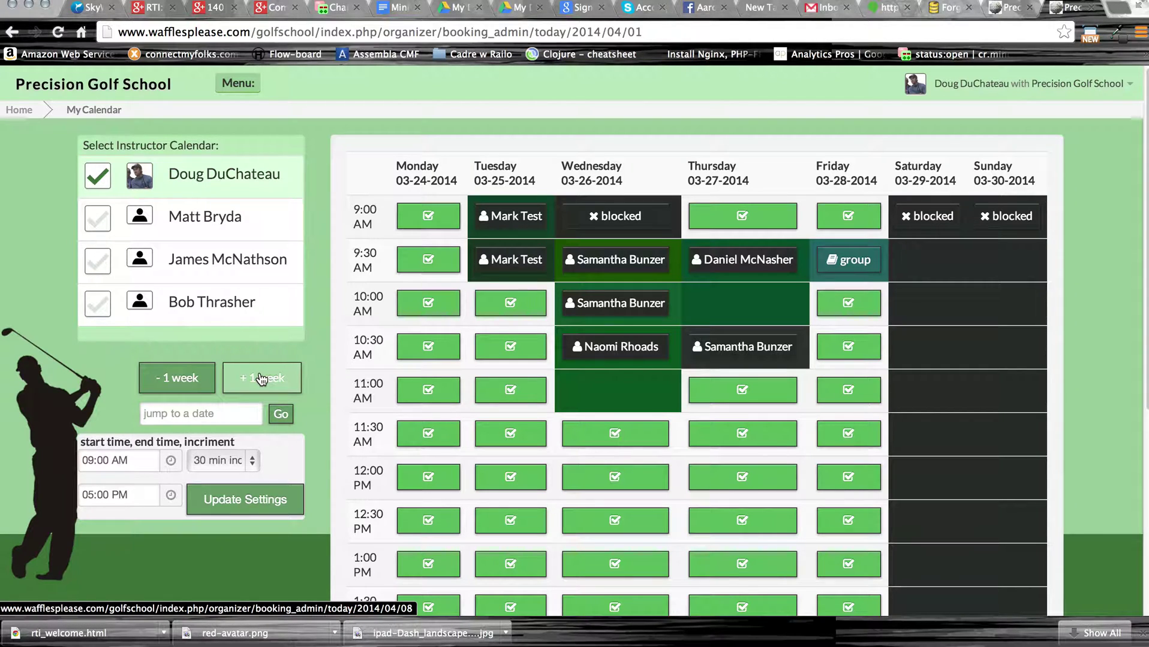
Move to the 03-31-2014 week and open a booking for Sunday 04-06 at 9:00 AM.
left_click(295, 382)
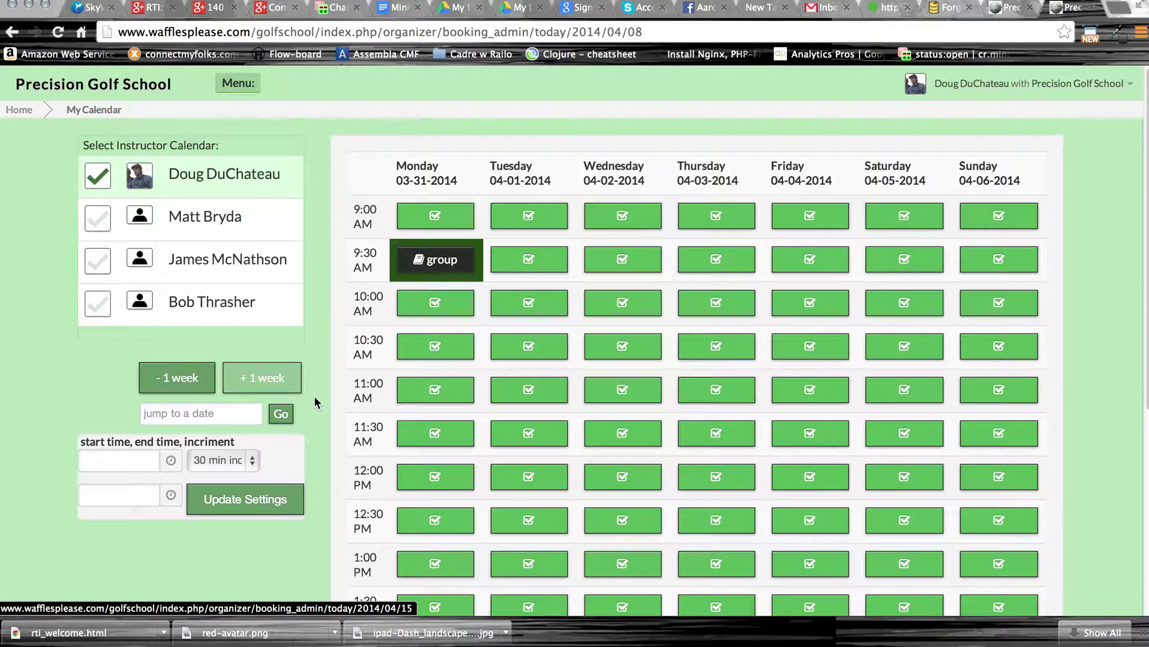
left_click(186, 384)
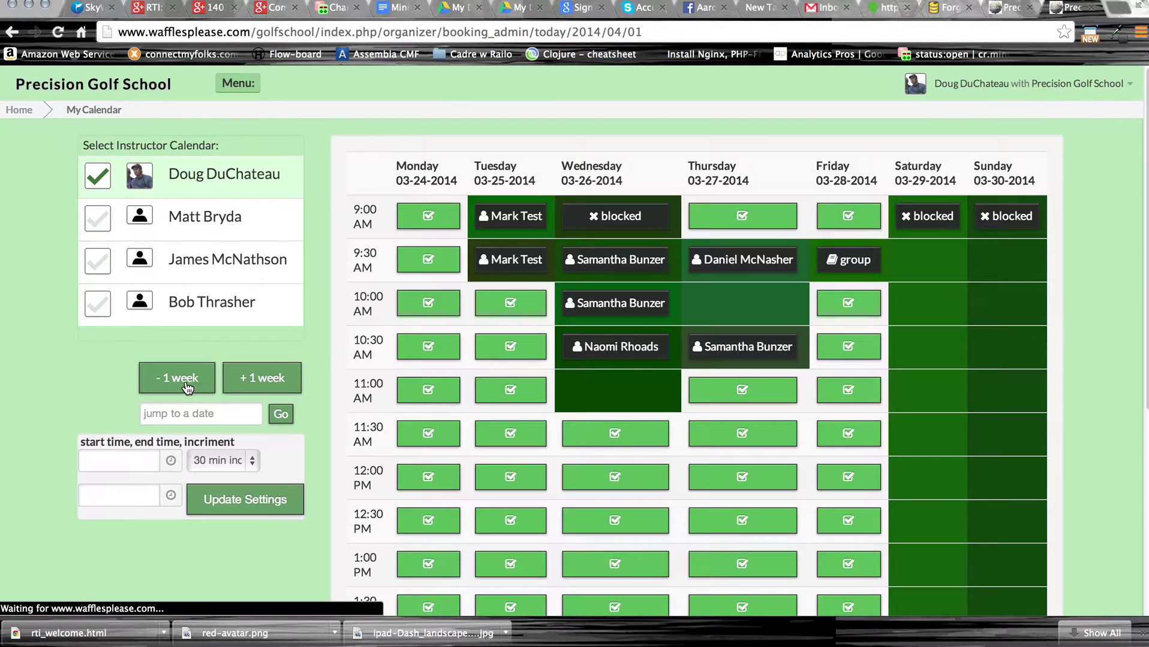
left_click(266, 383)
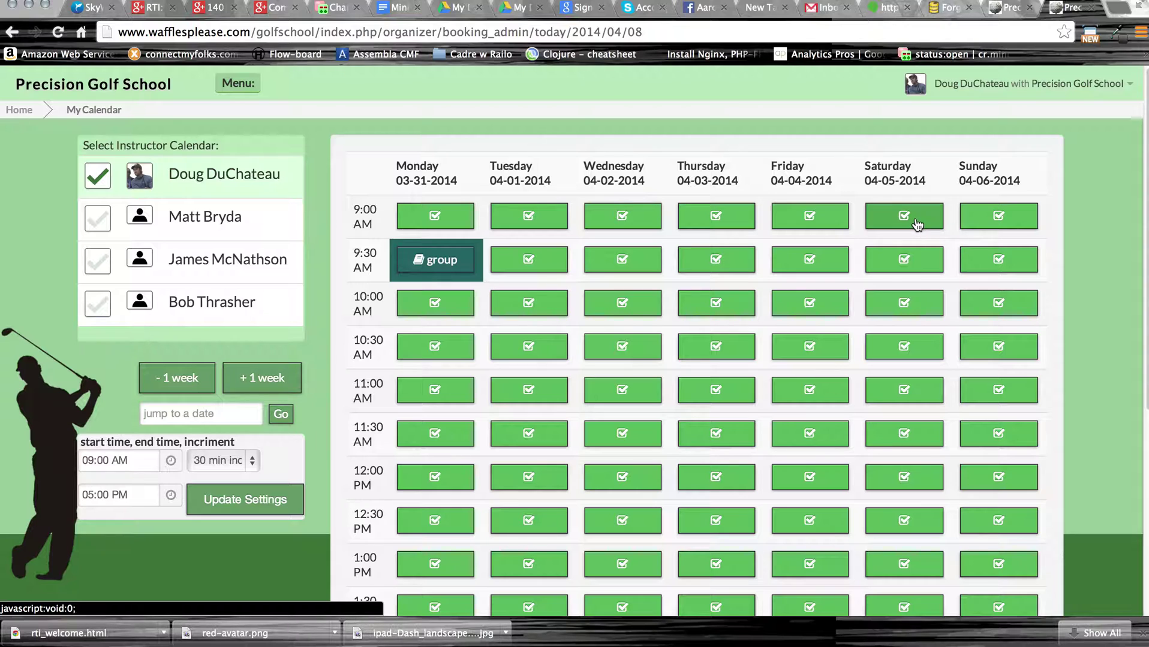
left_click(294, 378)
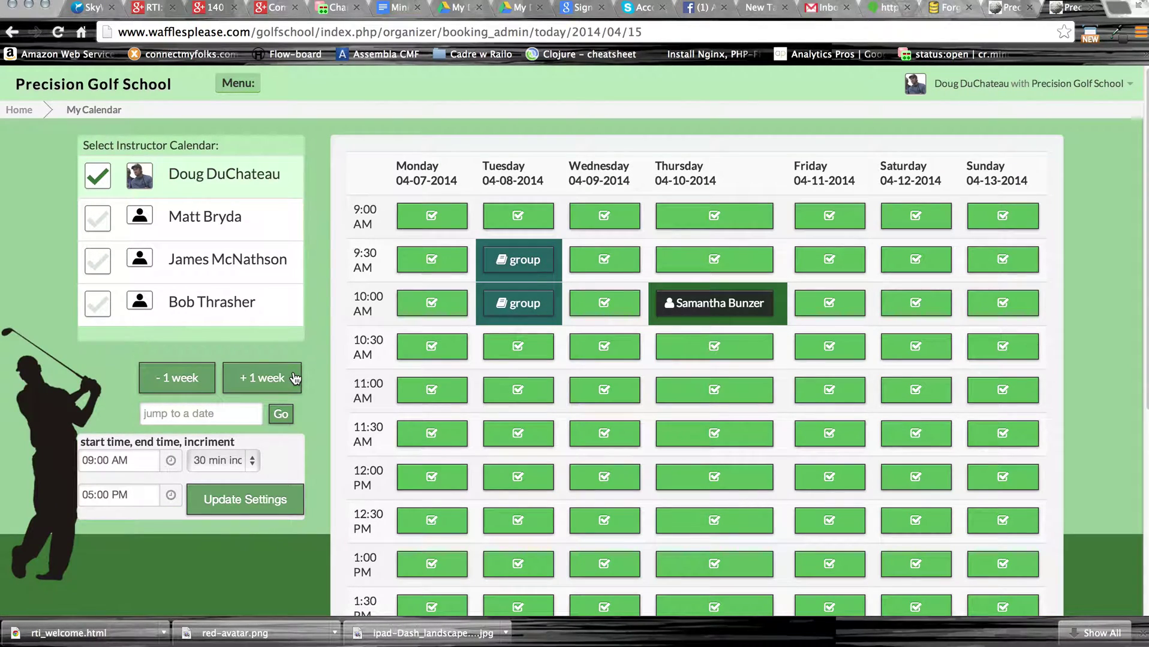
left_click(202, 379)
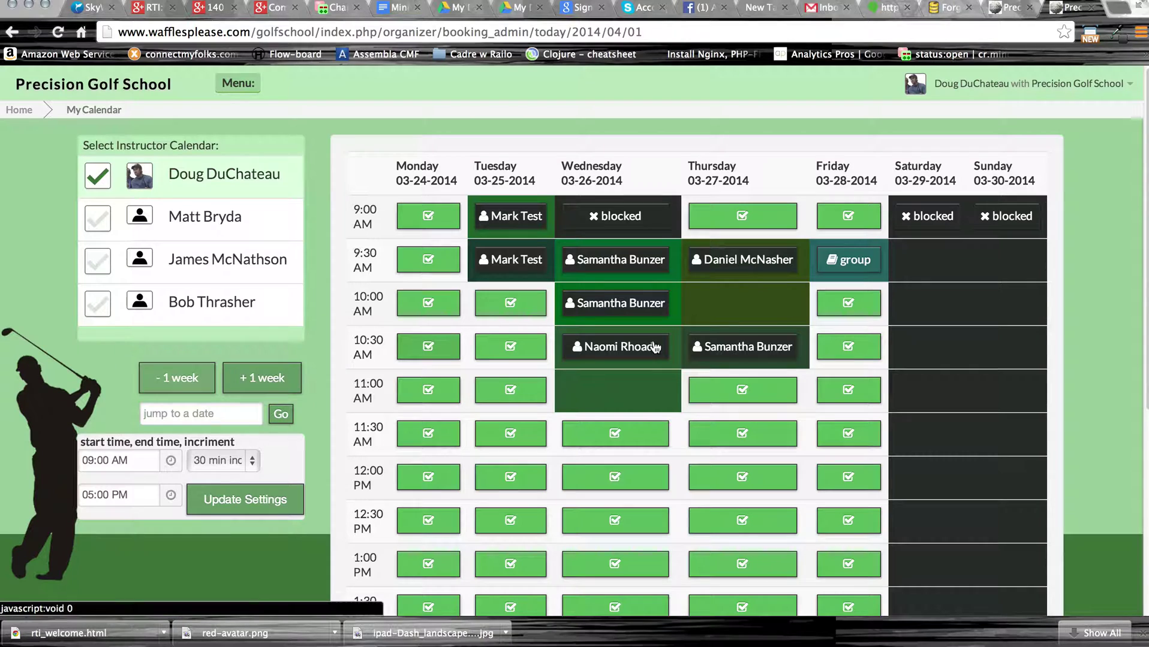
left_click(272, 384)
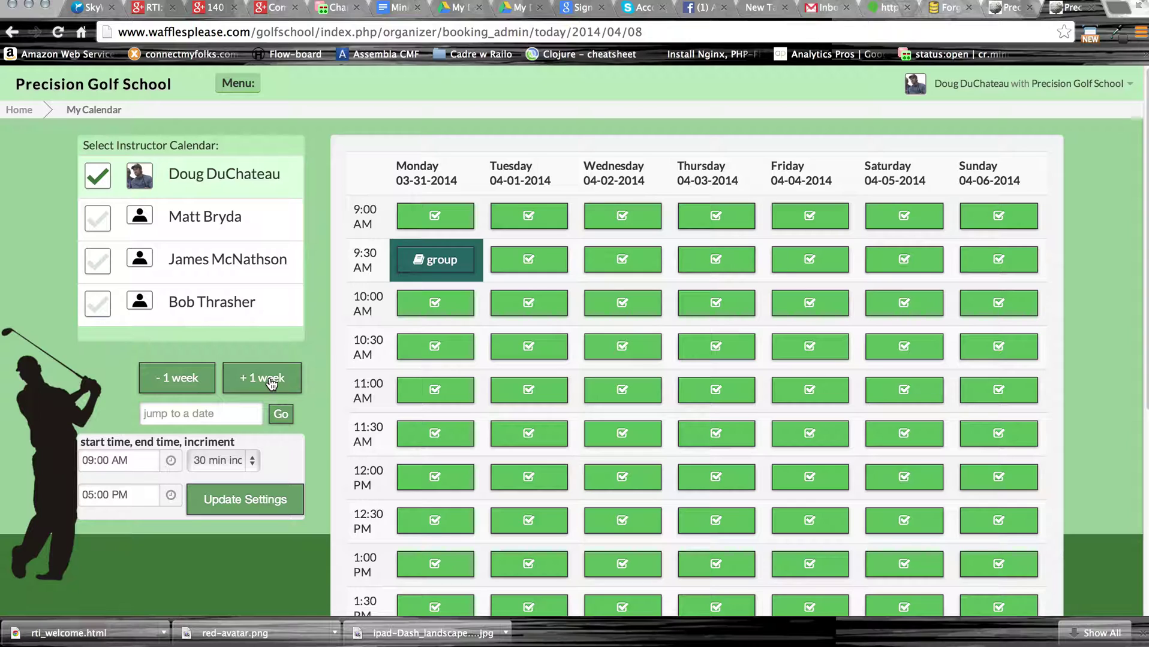
left_click(997, 217)
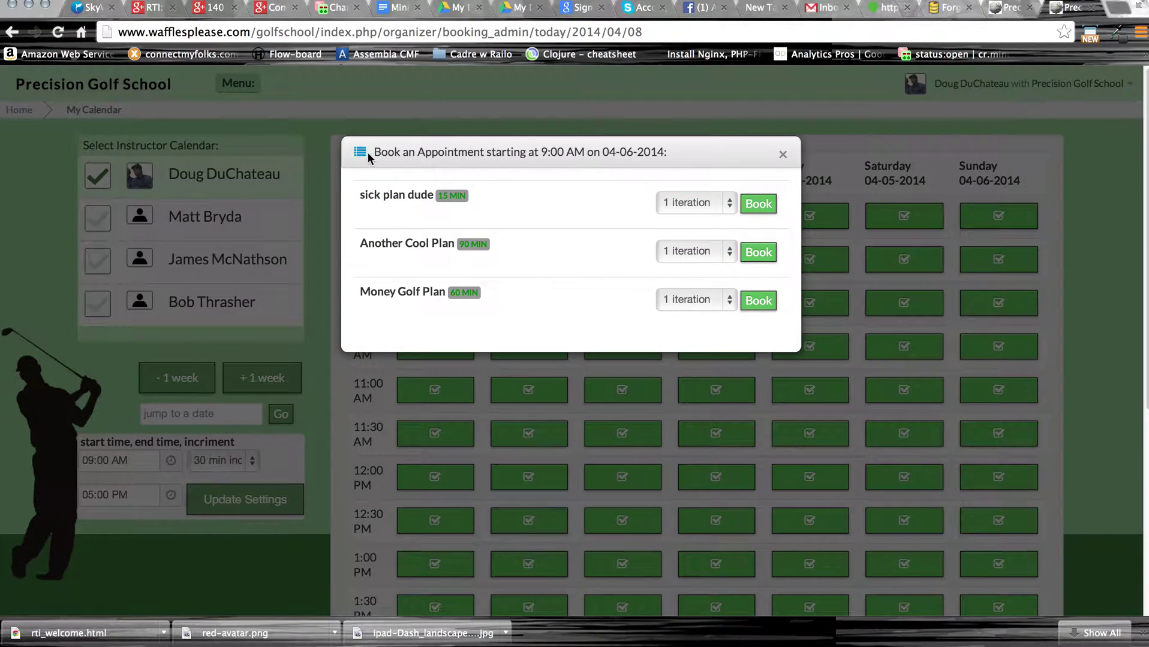
Book Sunday 04-06-2014 9:00 AM as an unavailable block with 2 iterations, then check next week.
left_click(361, 154)
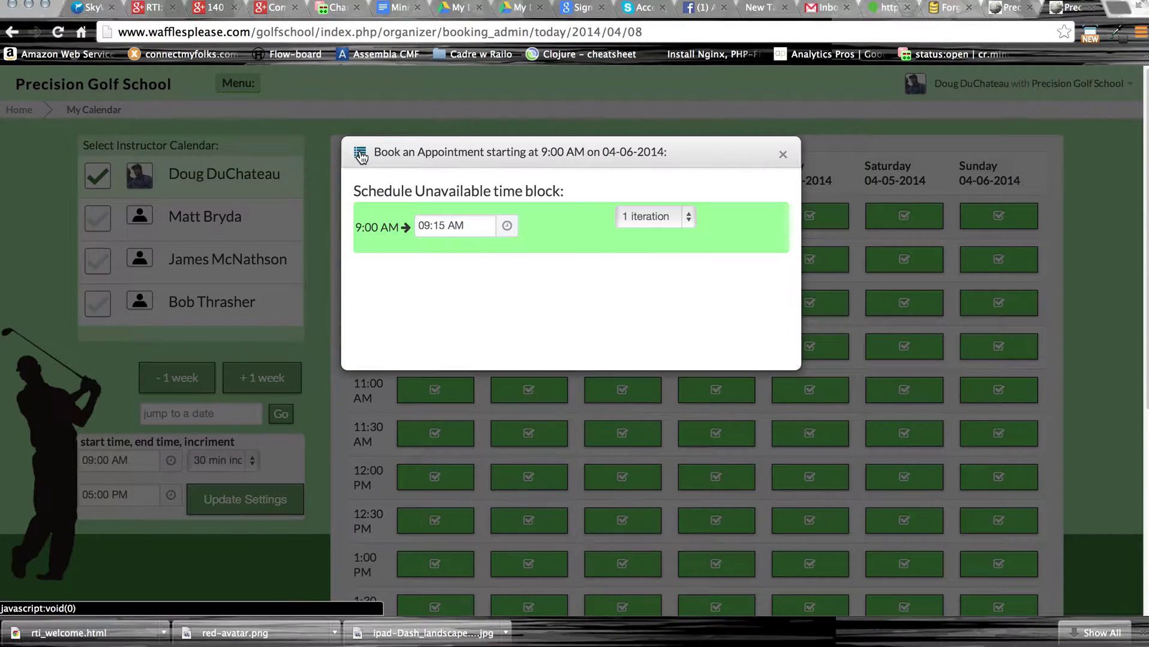
left_click(742, 224)
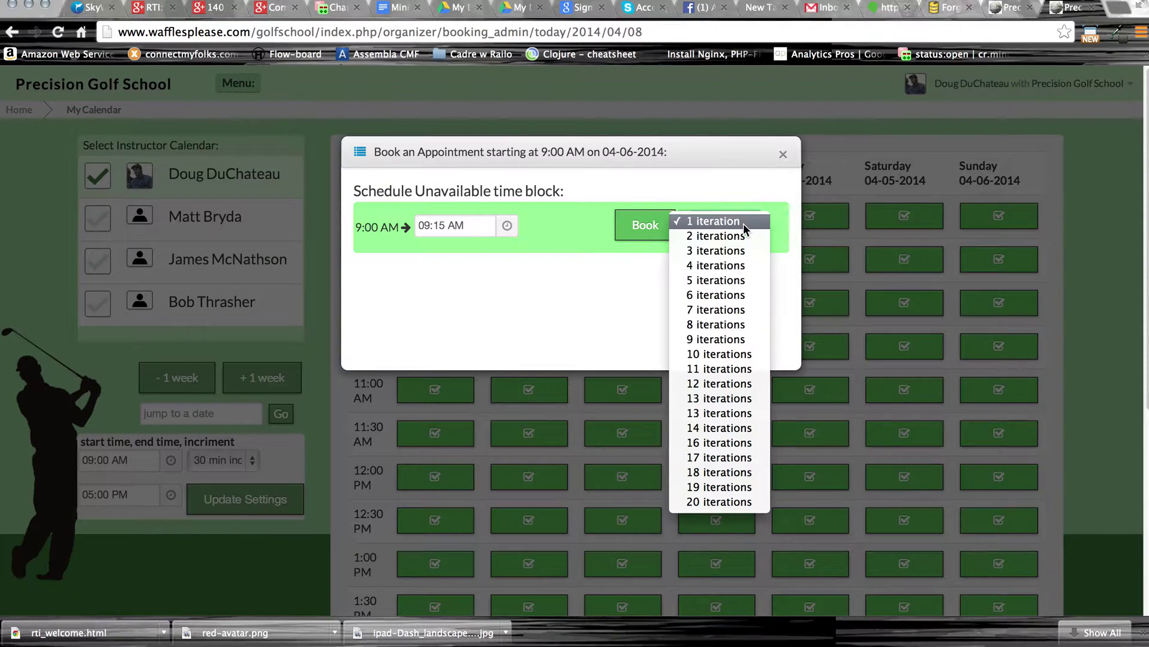
left_click(732, 238)
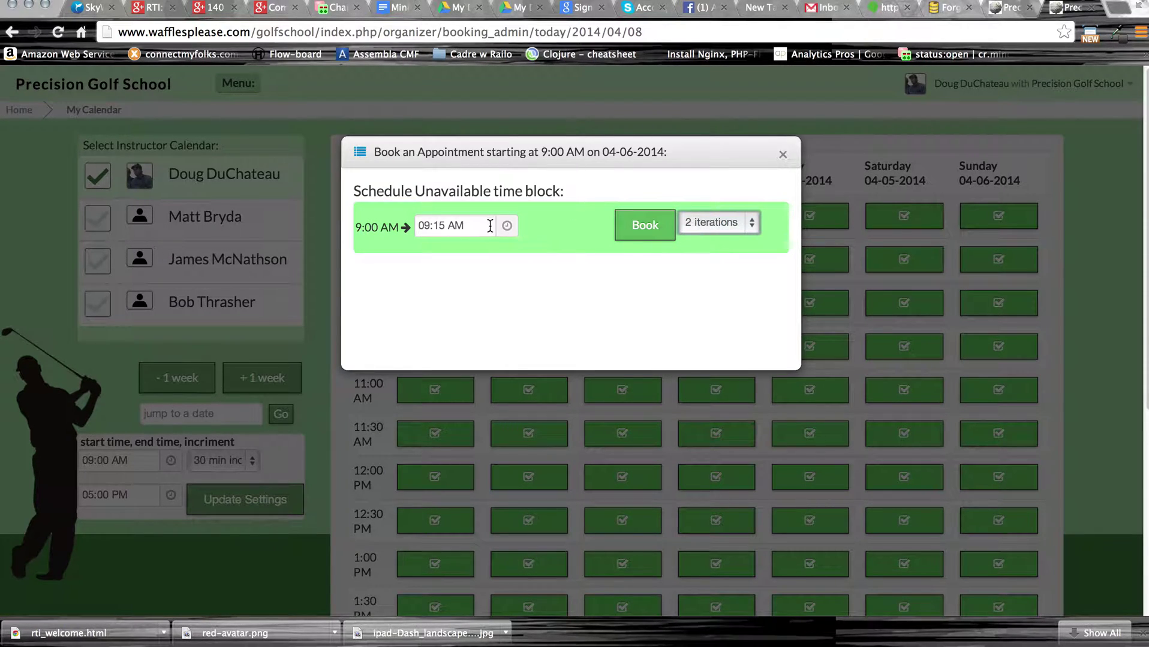
left_click(646, 232)
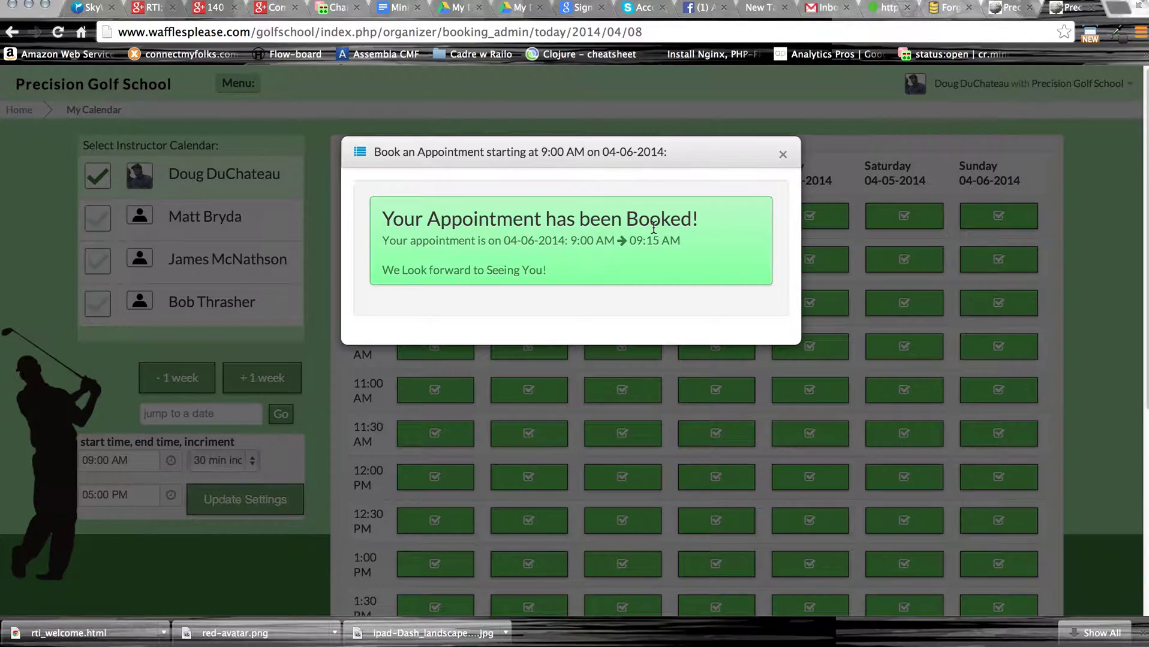
left_click(783, 155)
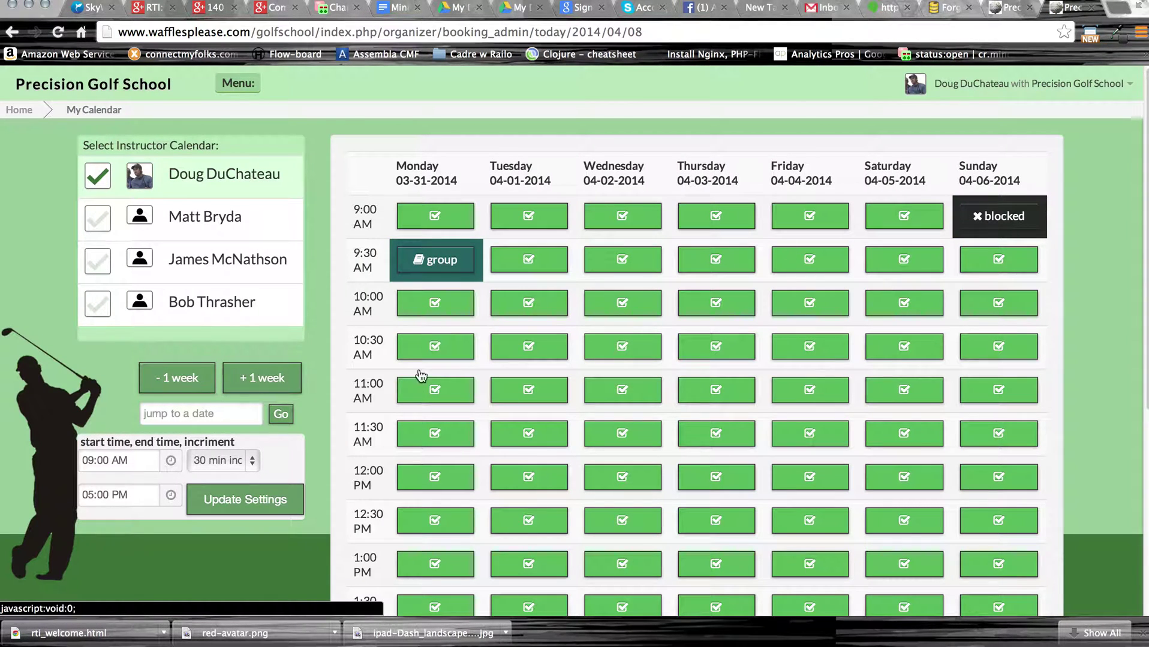
left_click(259, 383)
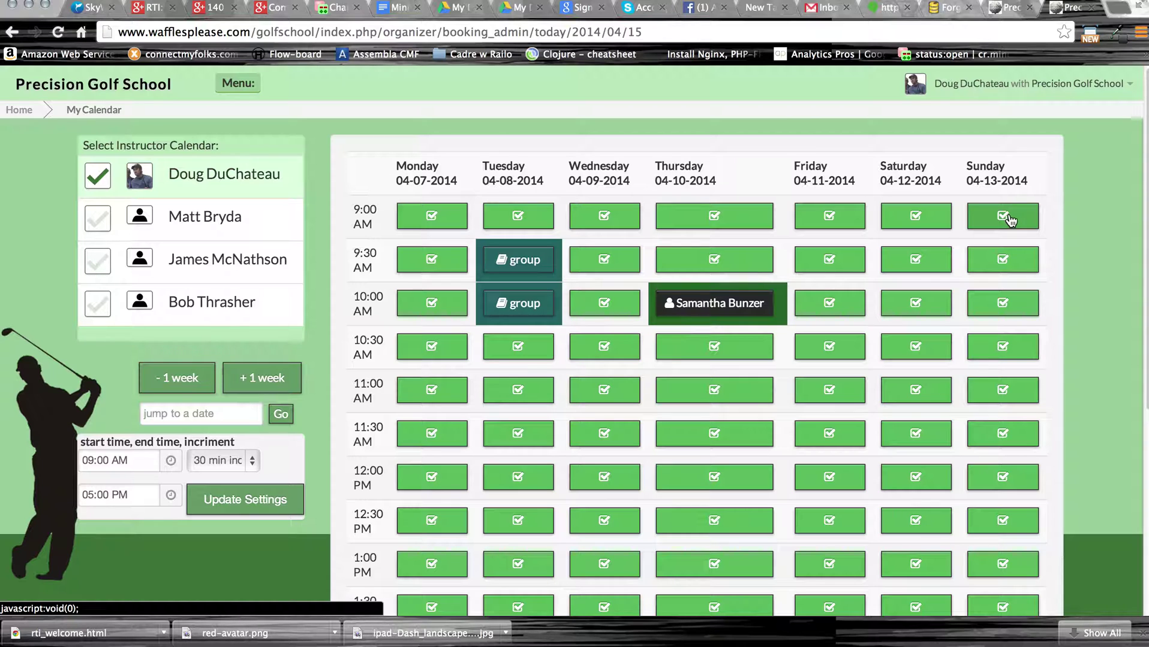
left_click(193, 387)
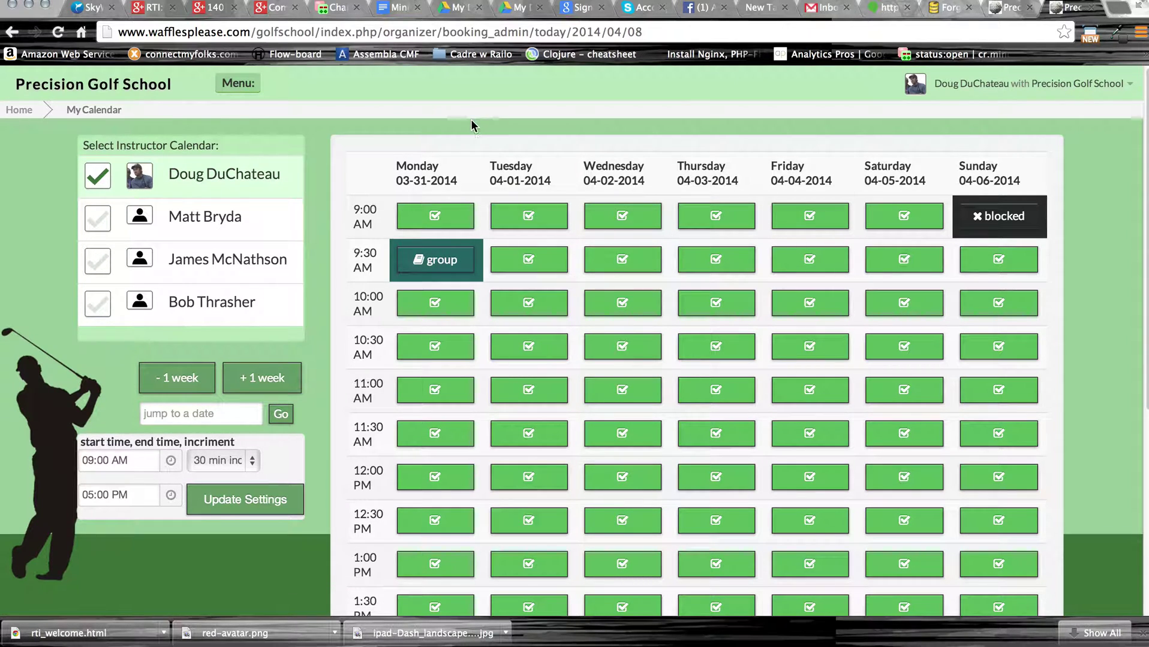
Go to the My Clients page and select the client e-mail list.
left_click(238, 83)
left_click(326, 211)
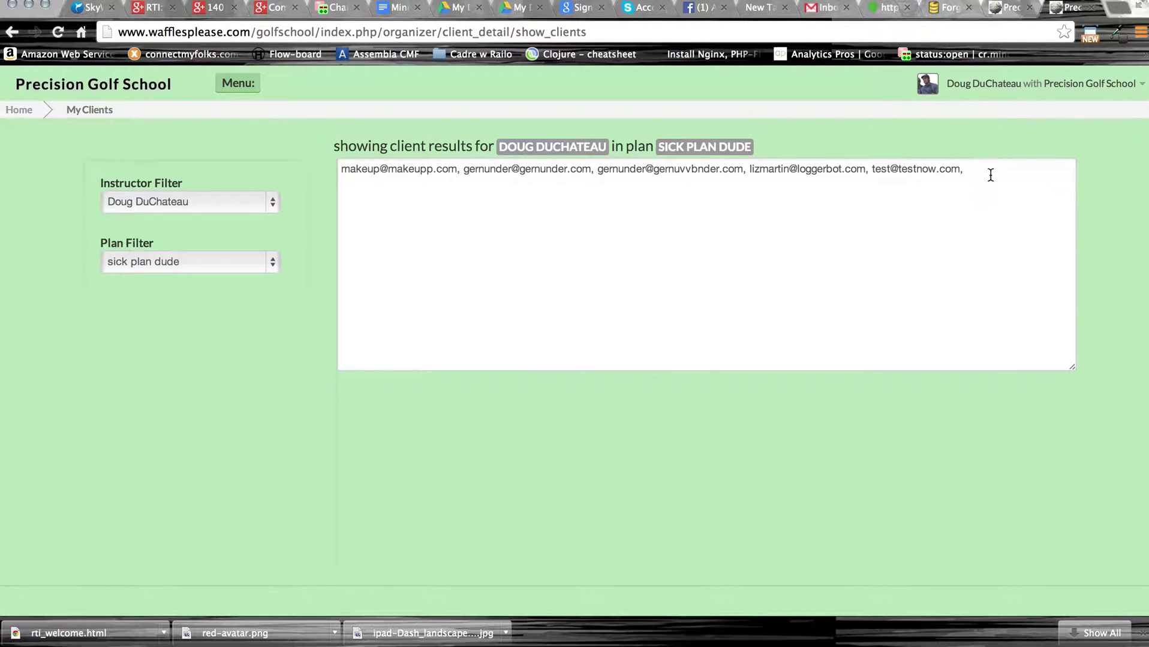
left_click(990, 168)
left_click(421, 175)
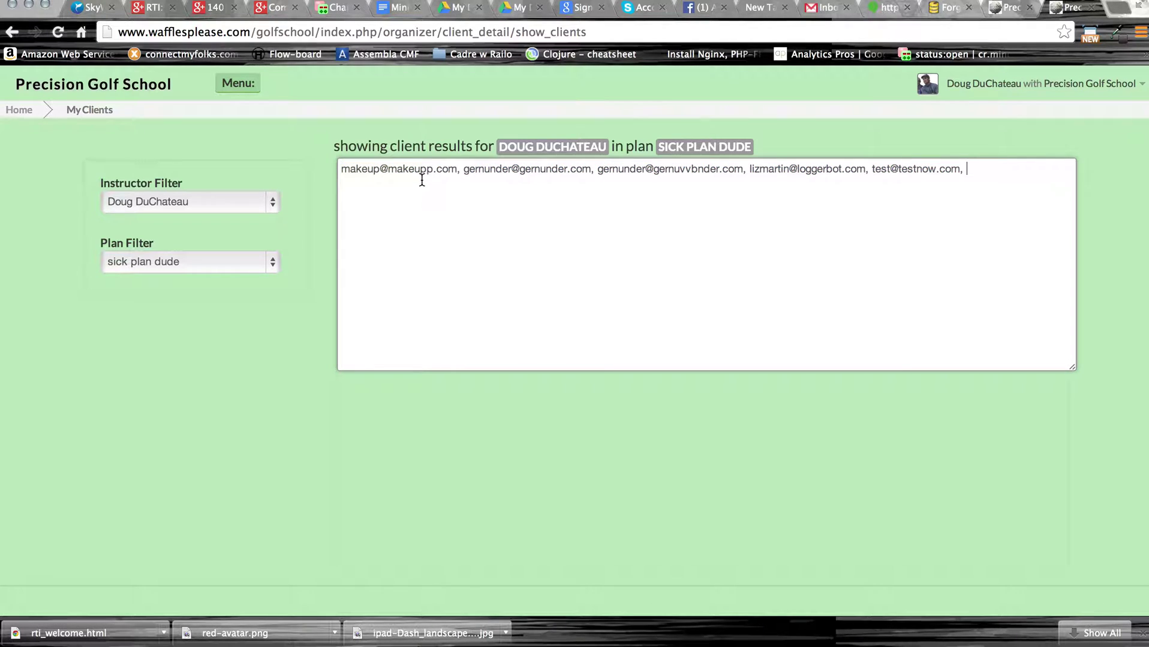
left_click(341, 174)
Filter clients by another instructor, trying Money Golf Plan, Another Cool Plan and all plans.
left_click(231, 200)
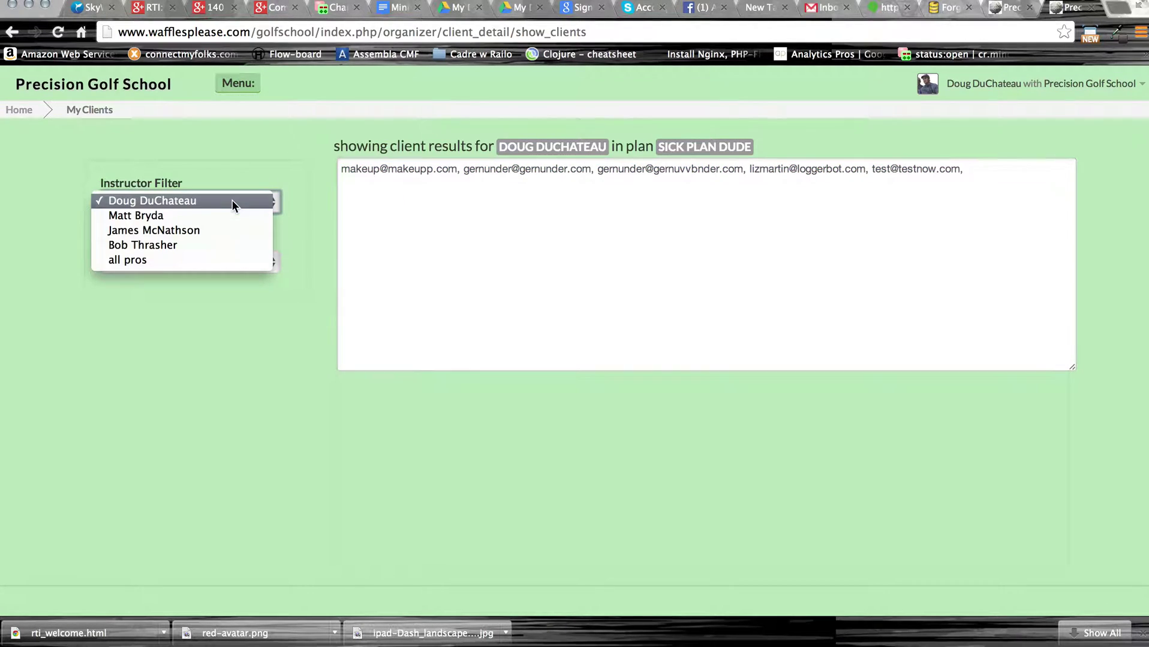
left_click(223, 209)
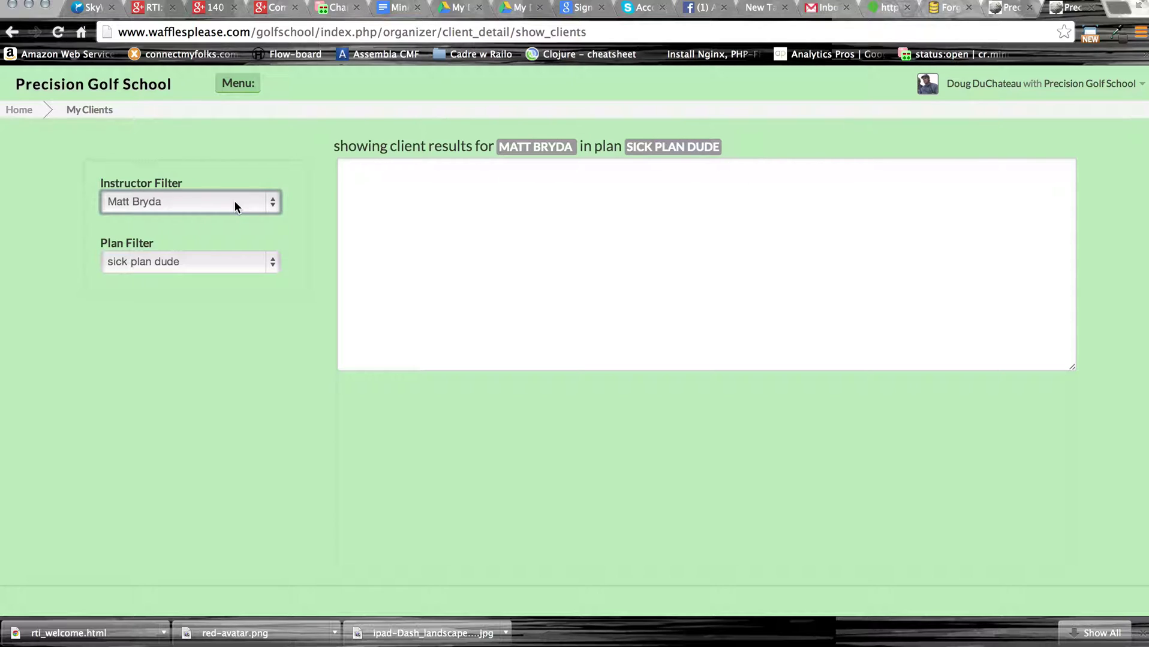
left_click(223, 261)
left_click(218, 286)
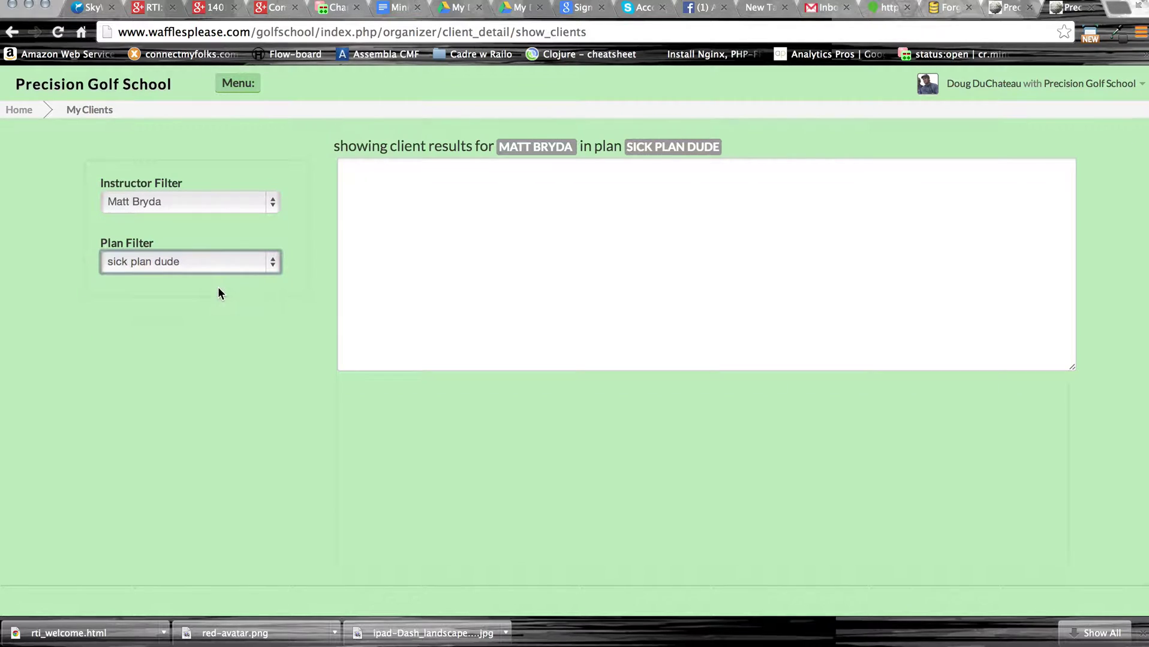
left_click(231, 265)
left_click(229, 248)
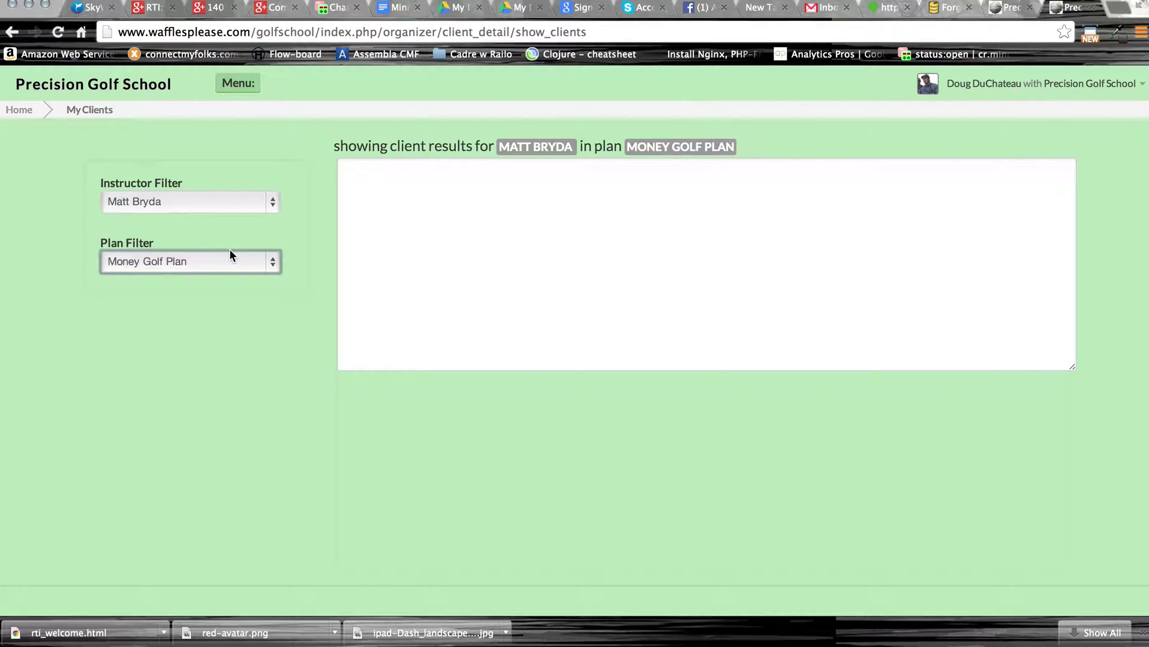
left_click(226, 261)
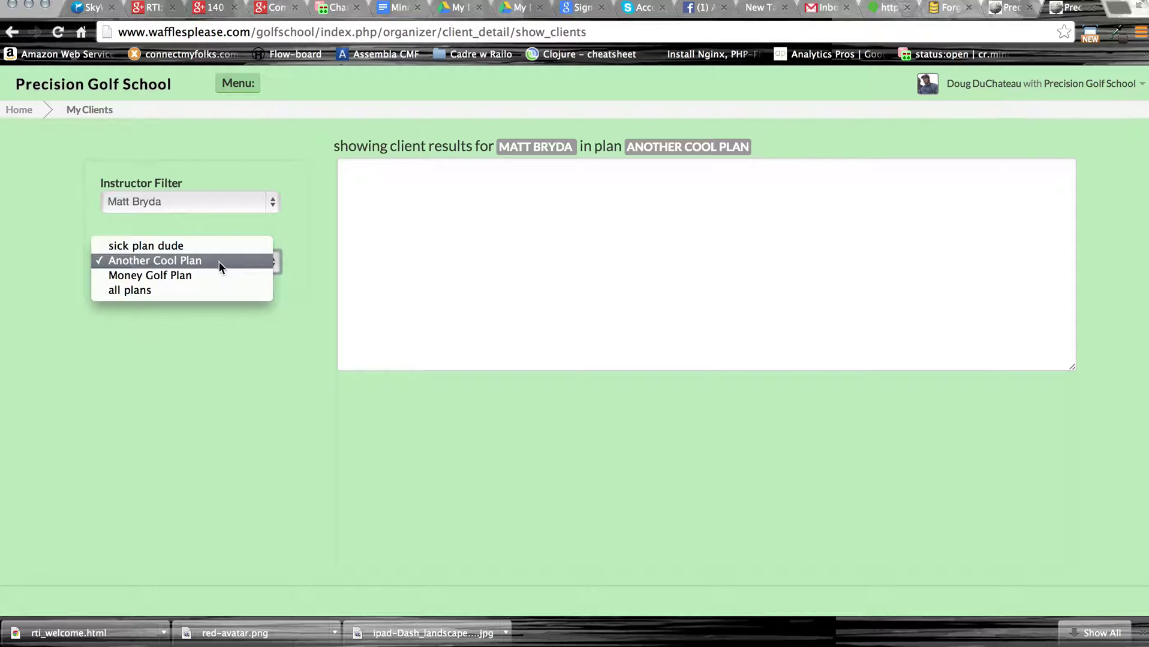
left_click(201, 292)
Switch back to the first instructor and filter clients to the sick plan dude plan.
left_click(254, 203)
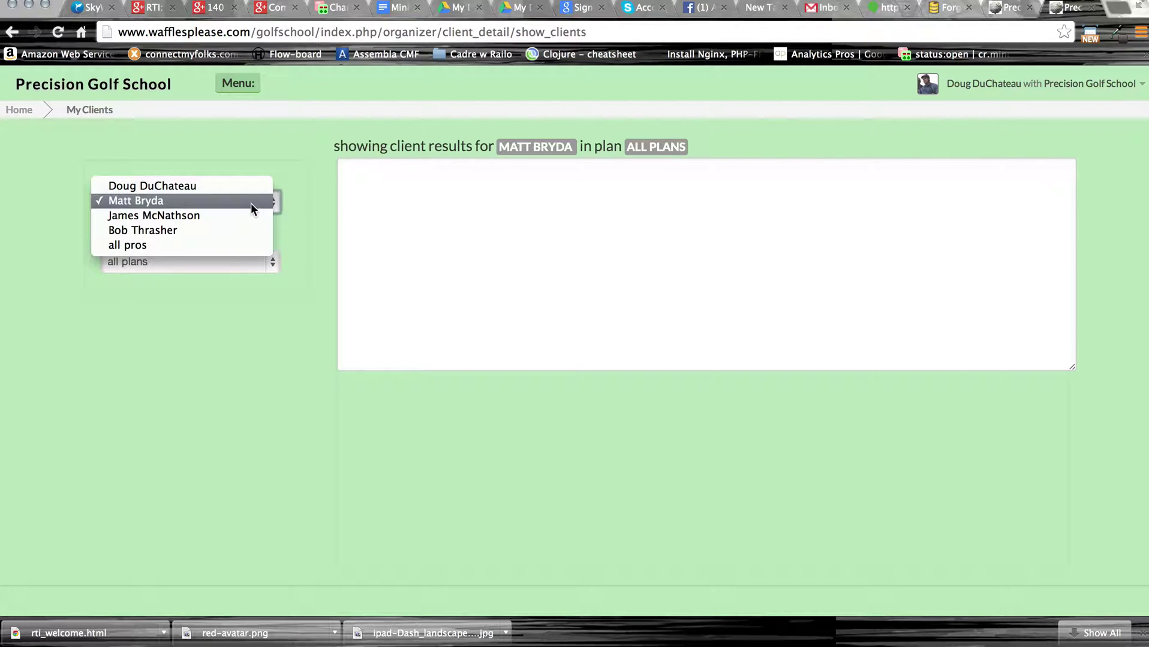
left_click(251, 187)
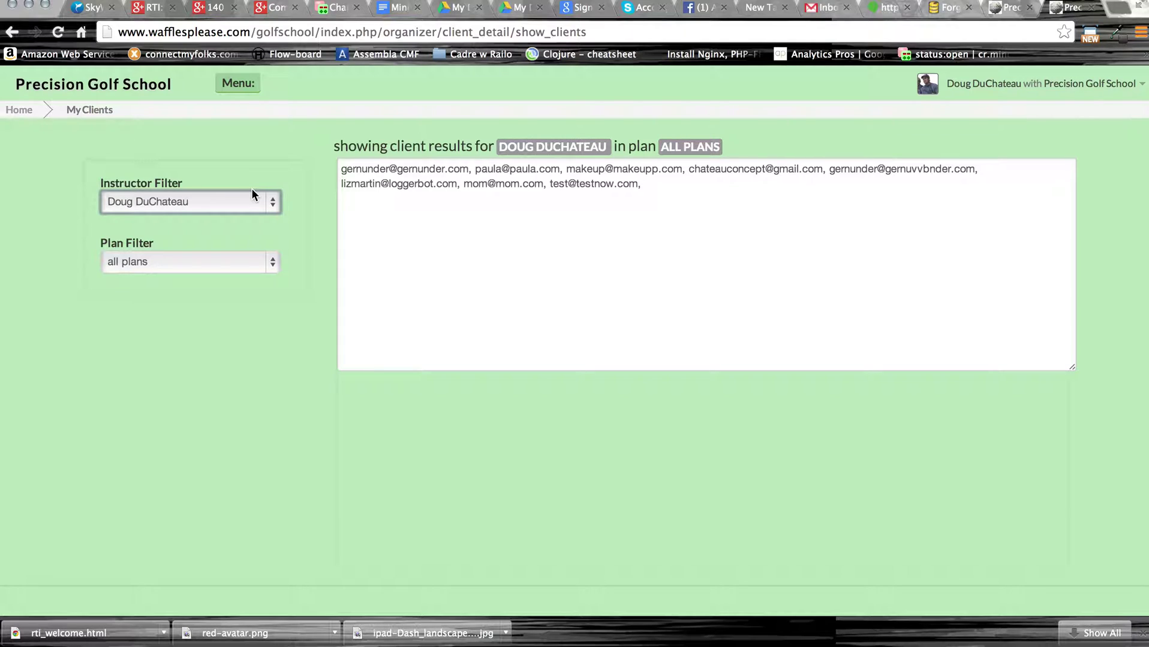
left_click(238, 263)
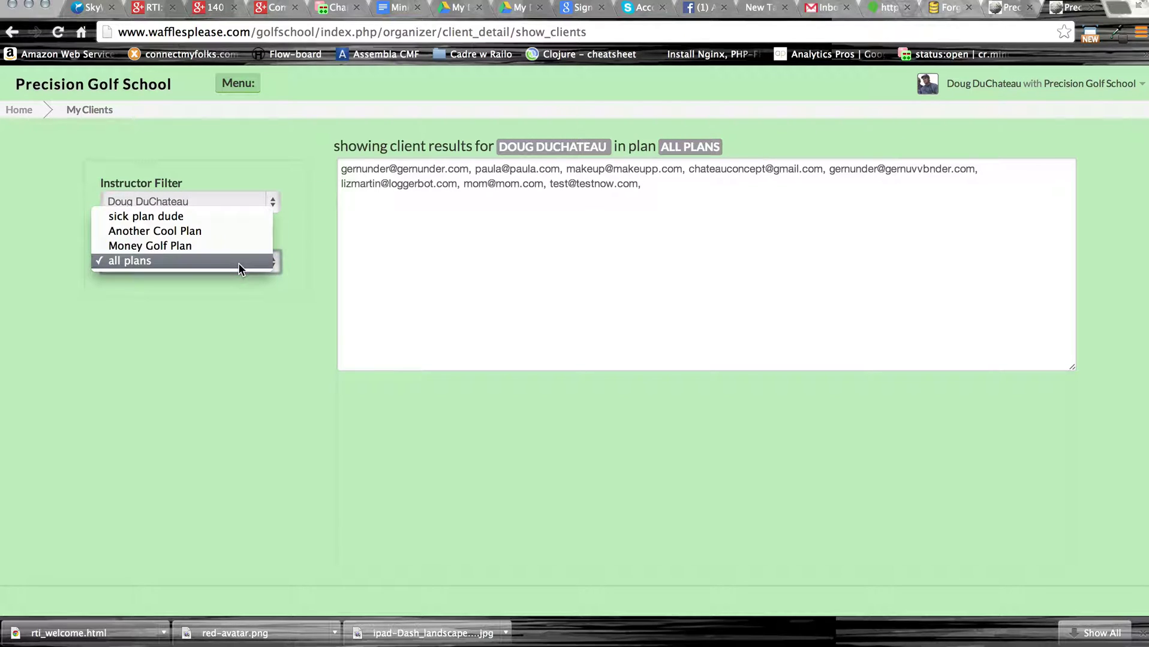
left_click(235, 230)
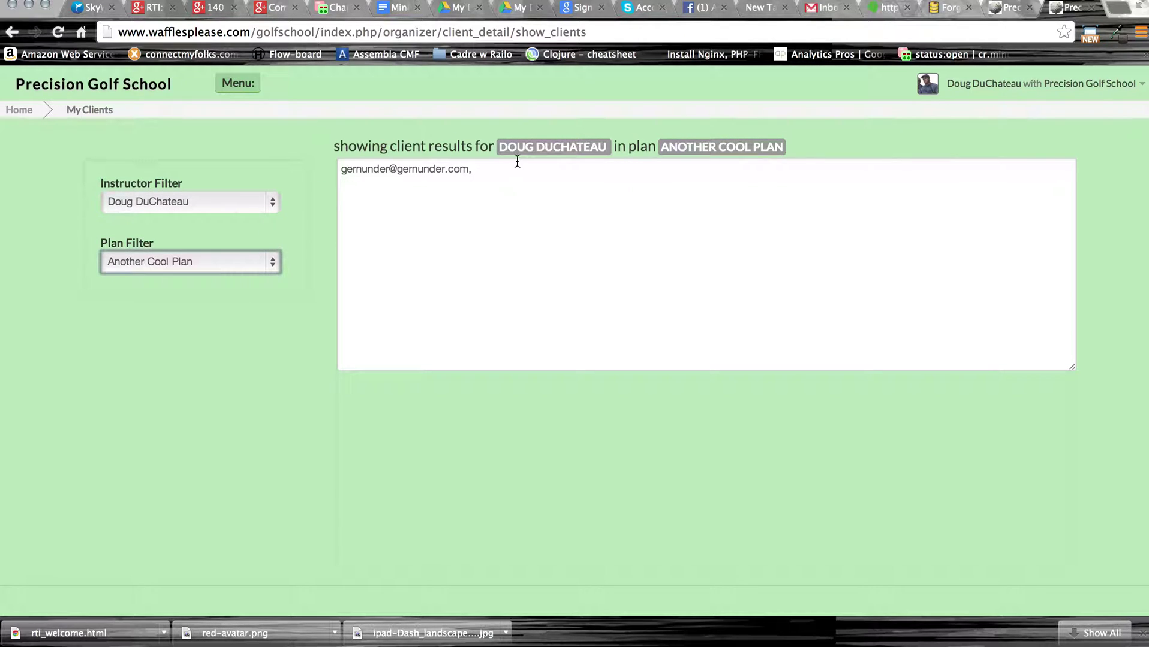
left_click(252, 260)
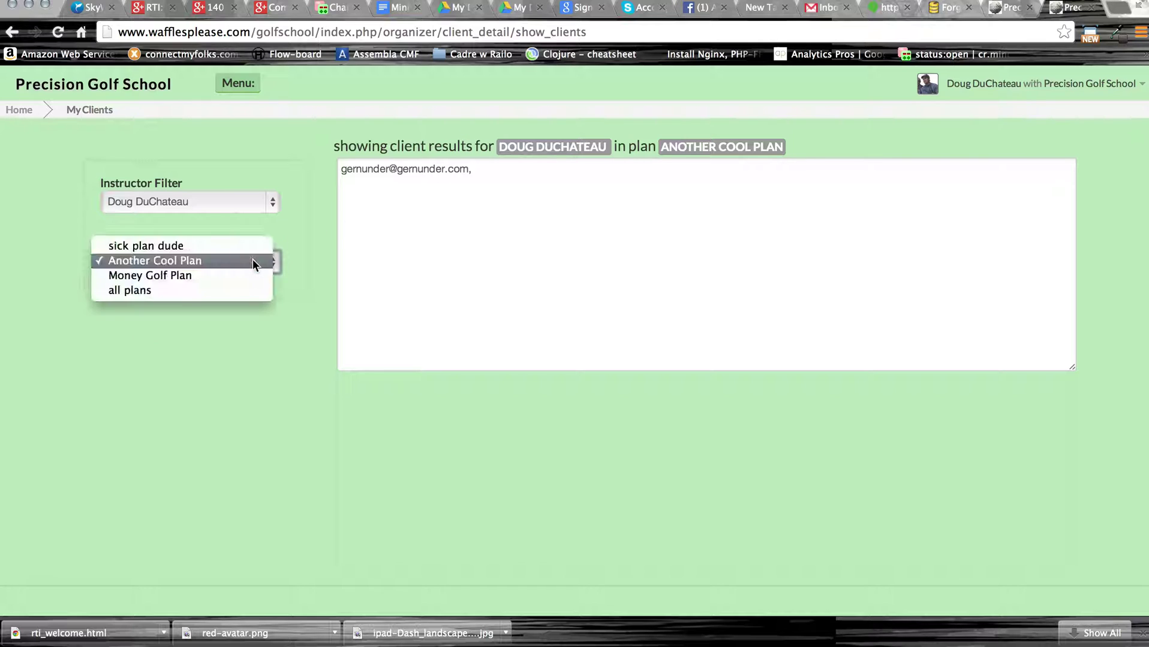
left_click(234, 274)
left_click(242, 259)
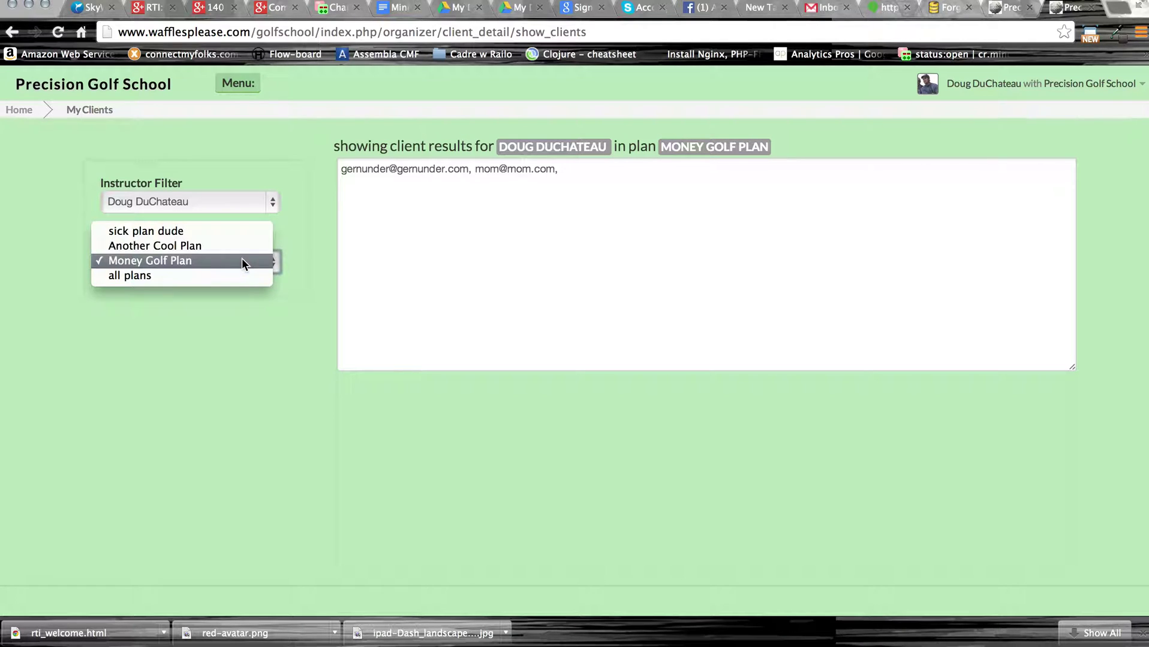
left_click(244, 231)
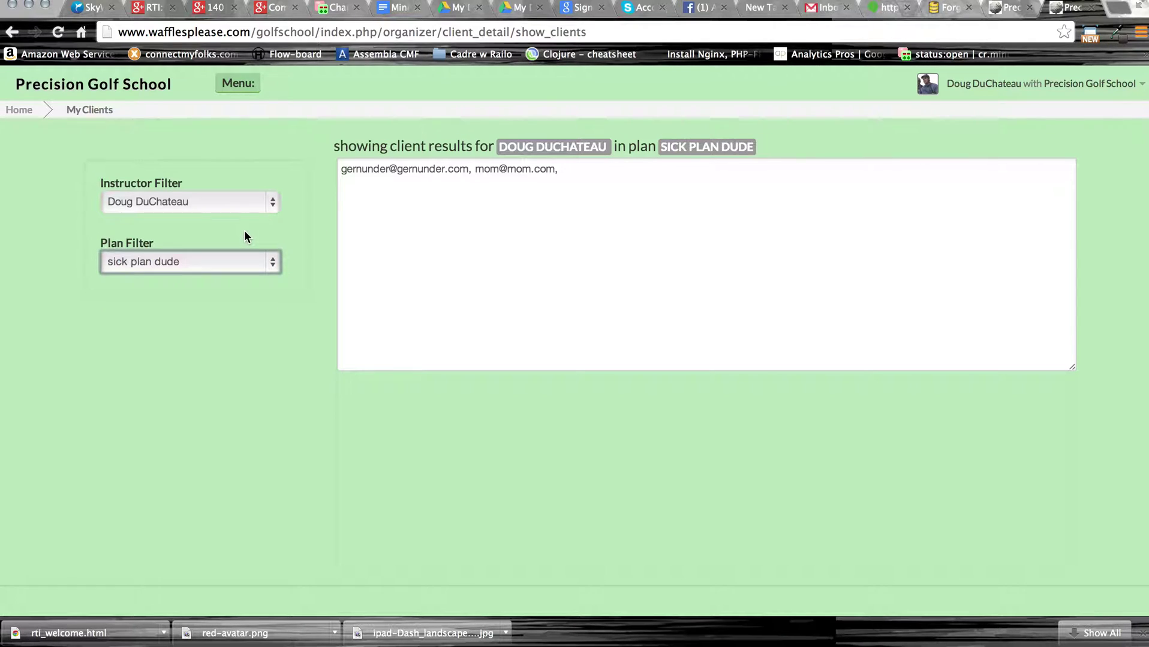
Check the instructor filter without changing it, then bring up the admin sections list.
left_click(251, 200)
left_click(250, 200)
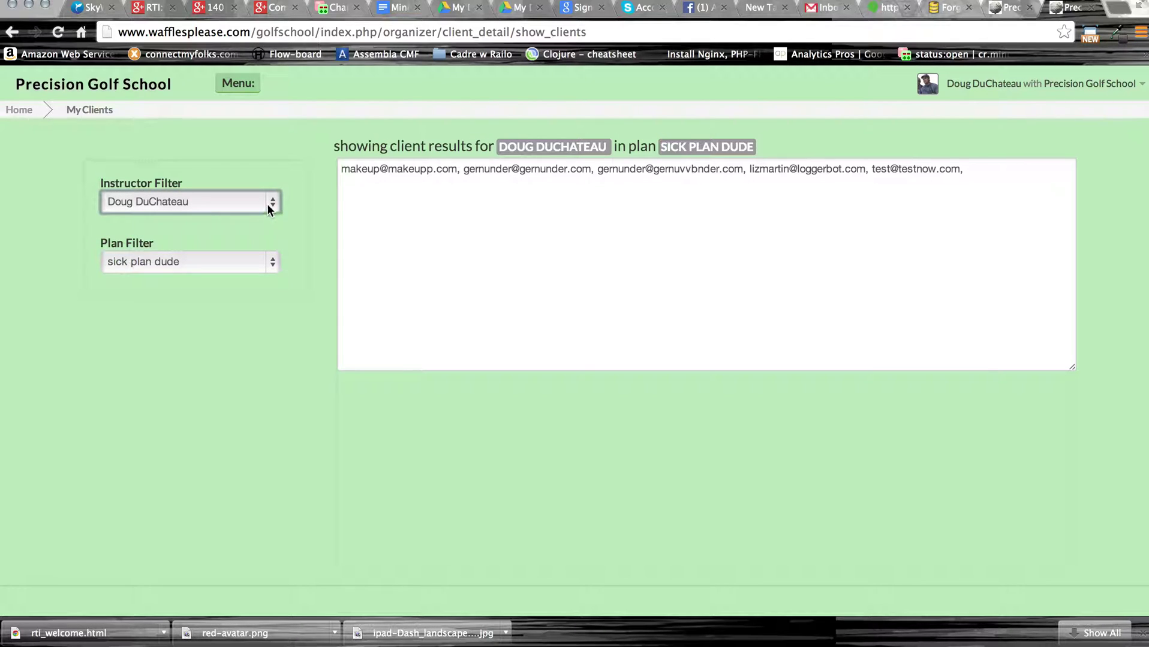
left_click(268, 205)
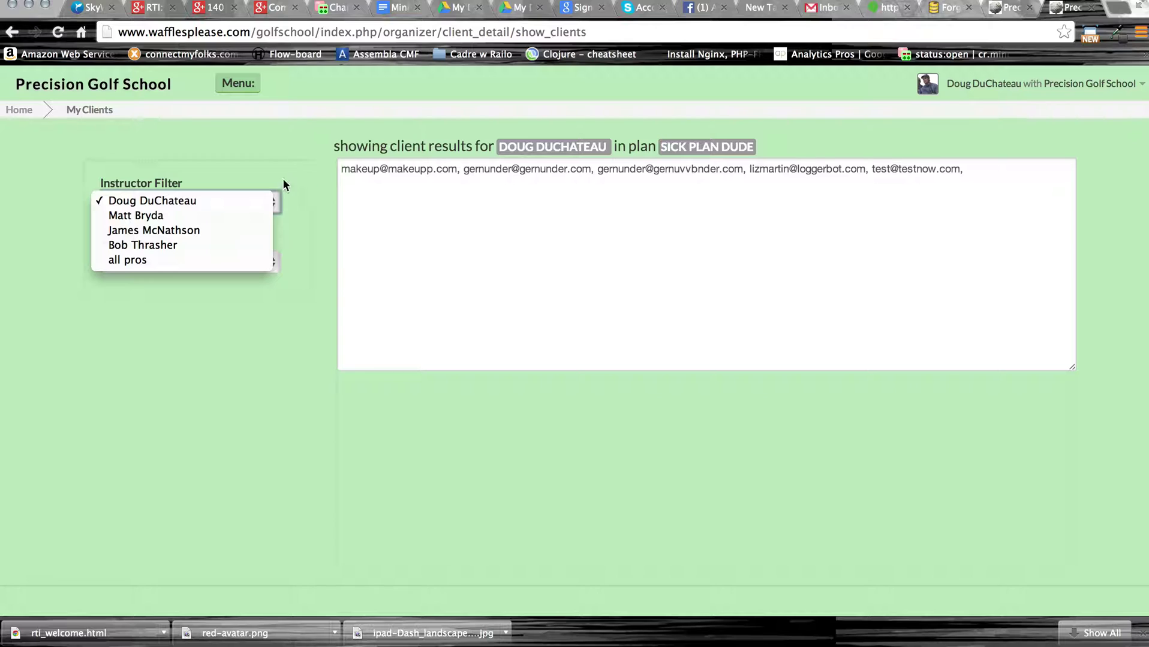
left_click(292, 185)
left_click(247, 205)
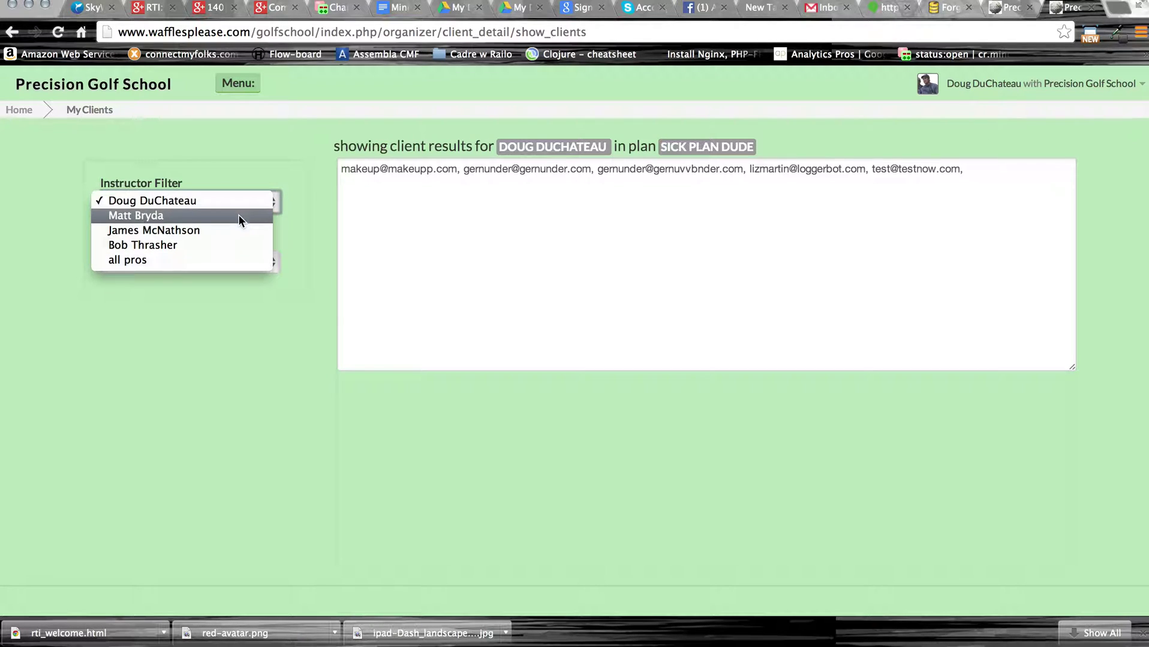
left_click(241, 202)
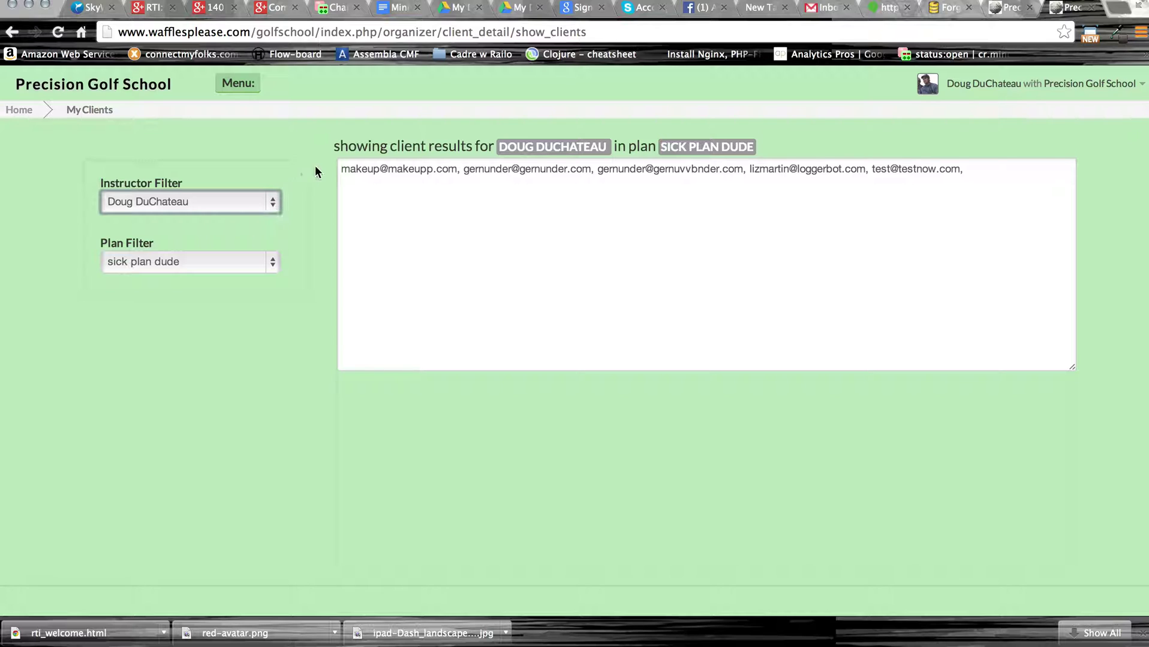
left_click(239, 83)
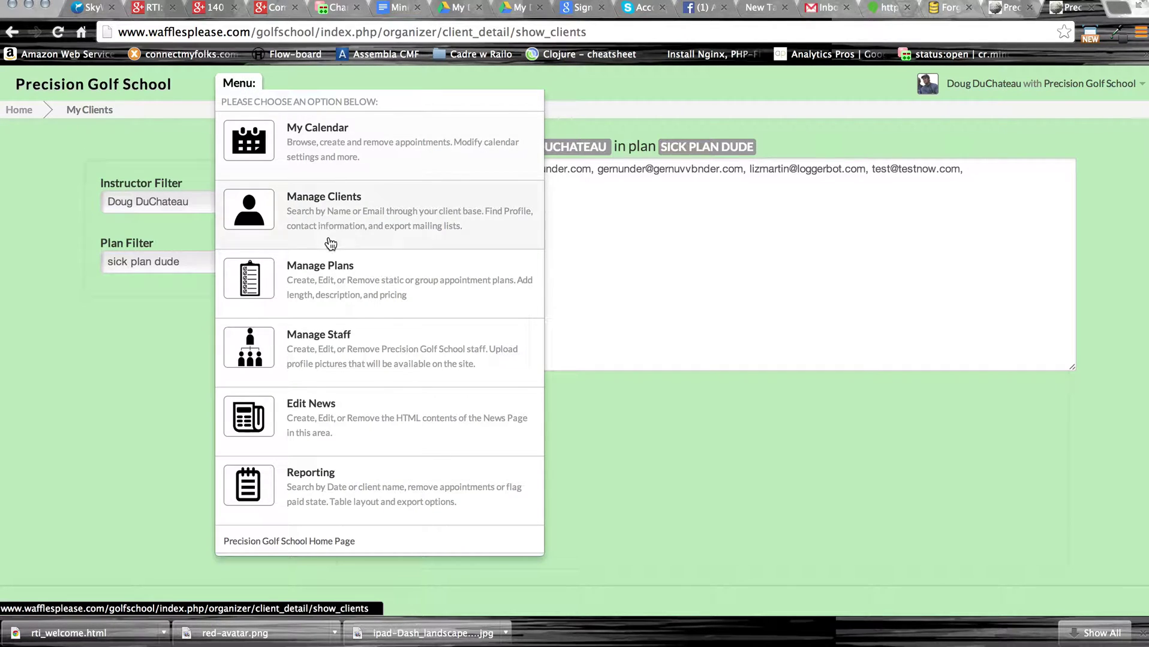
Go to Manage Plans and load sick plan dude, Another Cool Plan, then Money Golf Plan for editing.
left_click(322, 295)
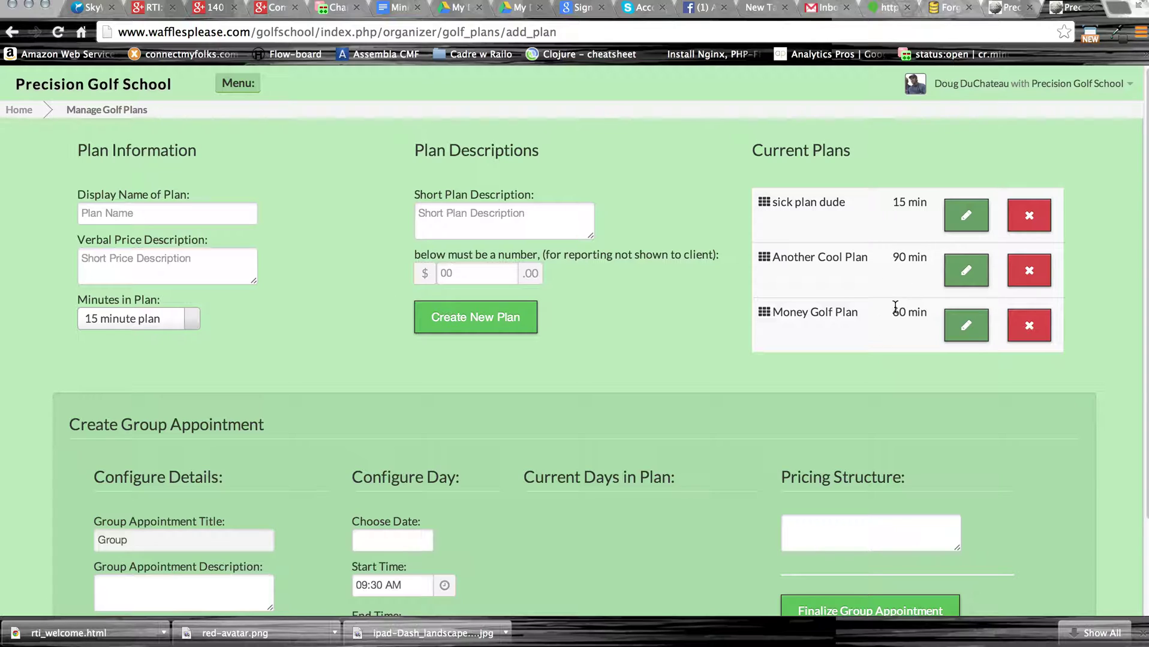
left_click(964, 225)
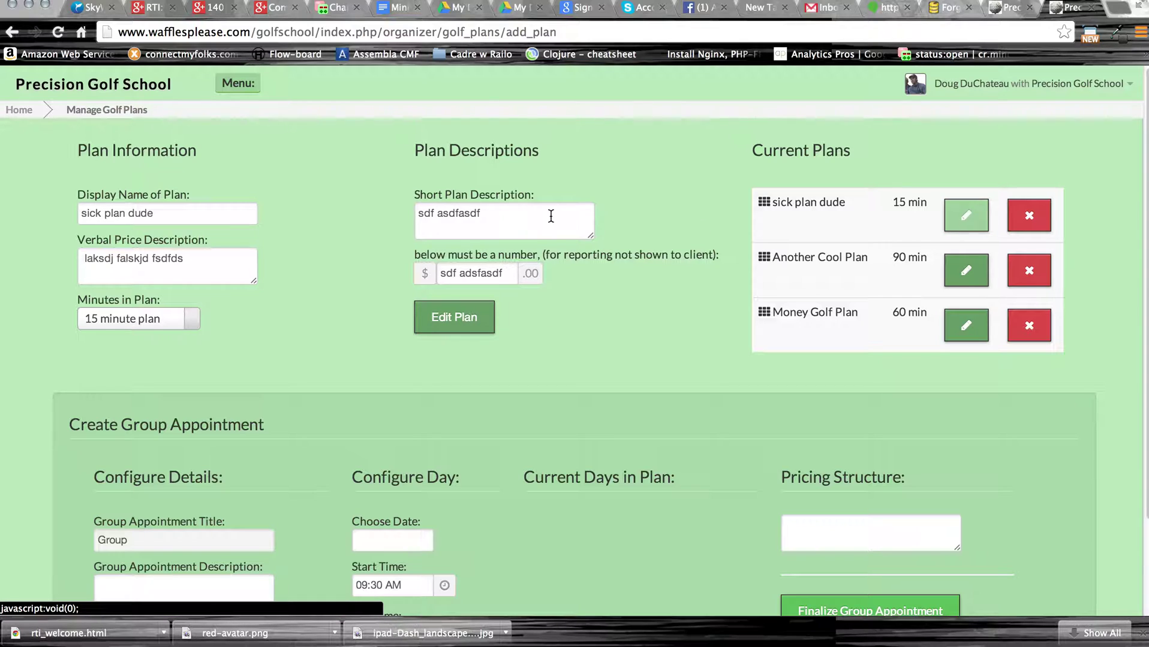
left_click(951, 272)
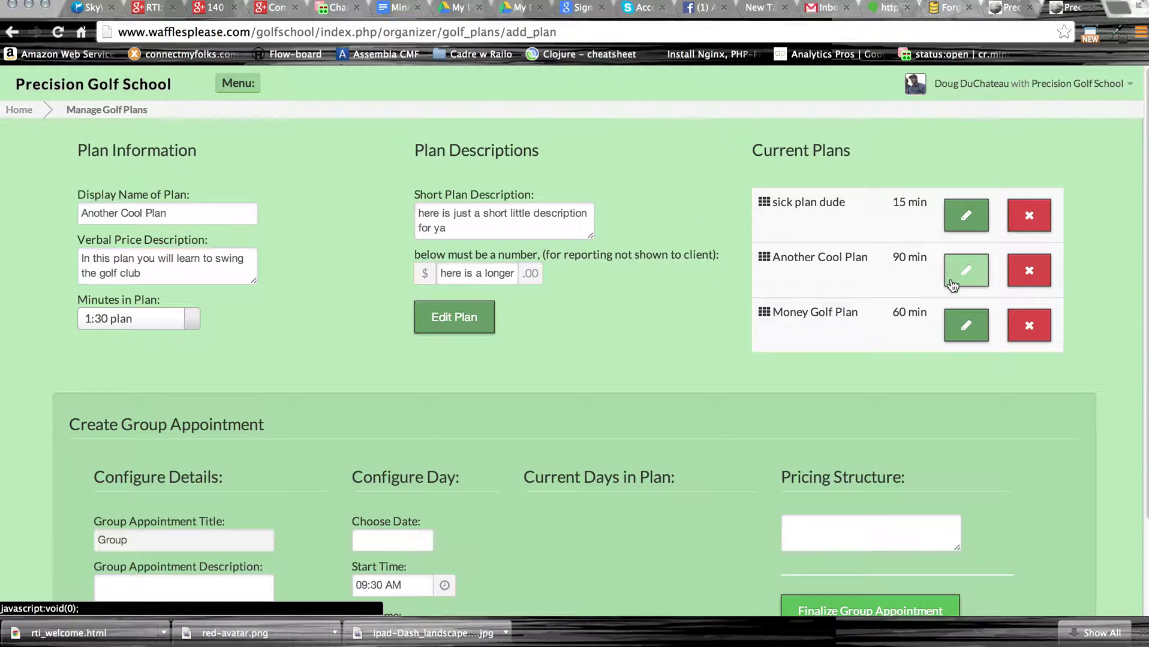
left_click(963, 332)
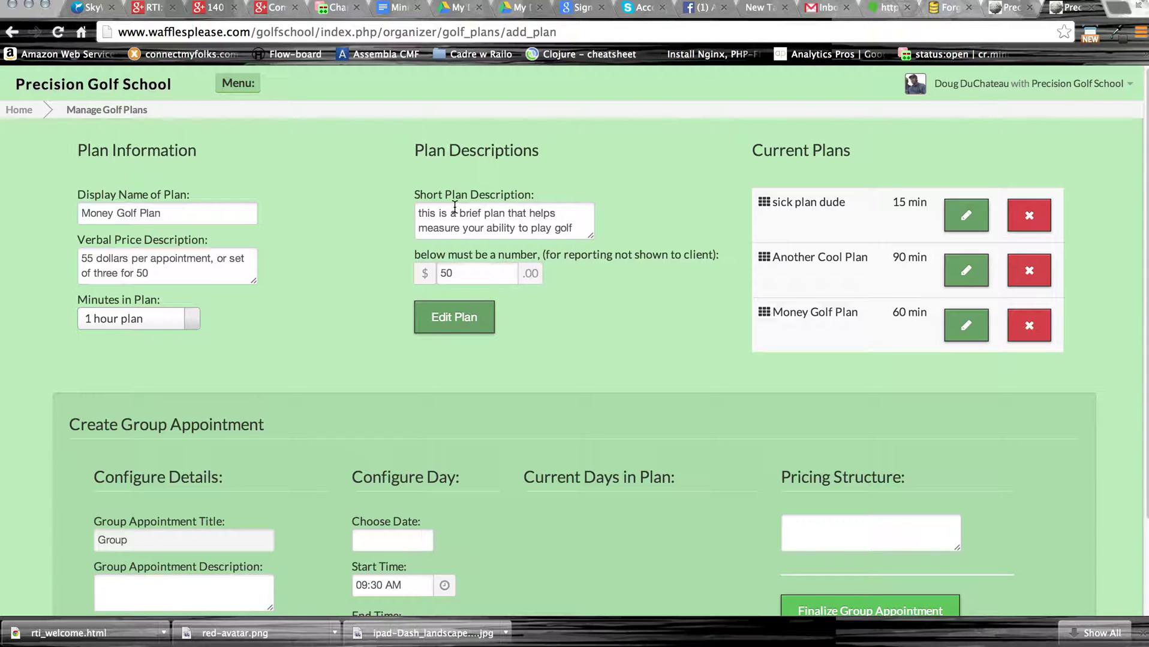
left_click(578, 228)
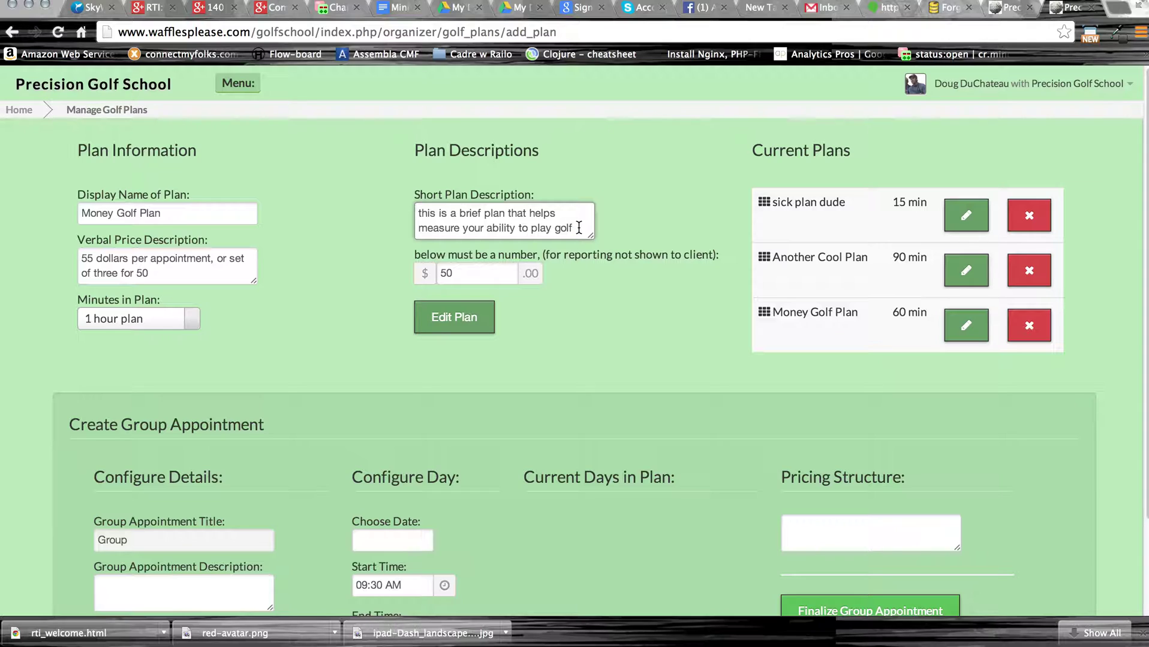
left_click(481, 275)
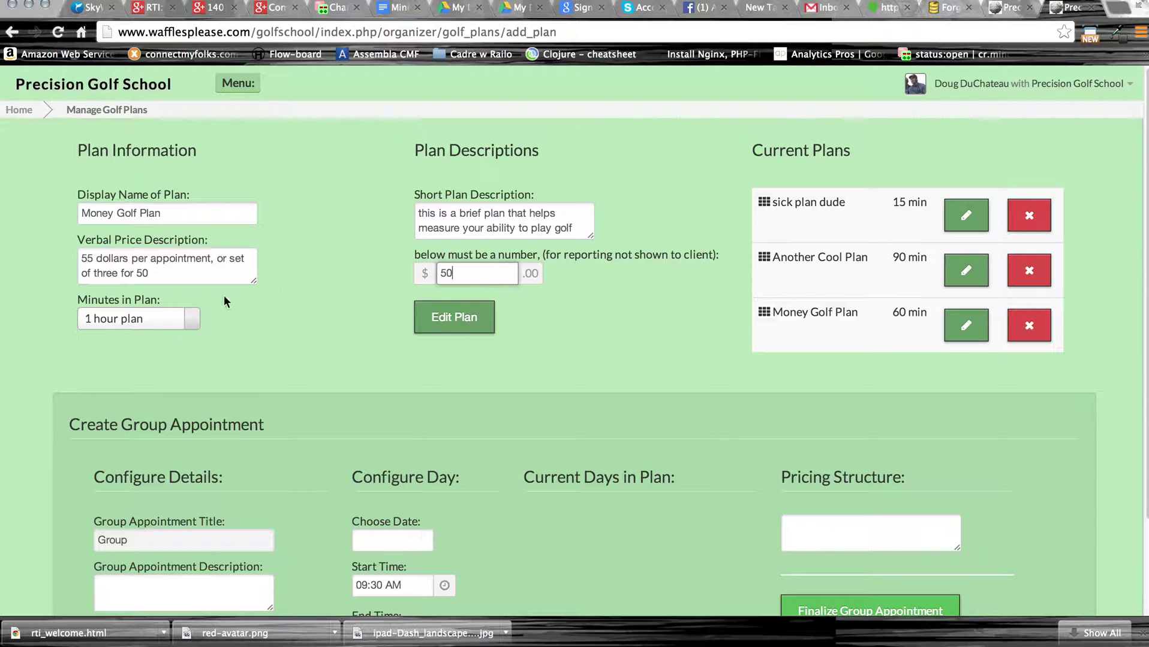
Change Money Golf Plan to a 45 minute plan and save it.
left_click(159, 322)
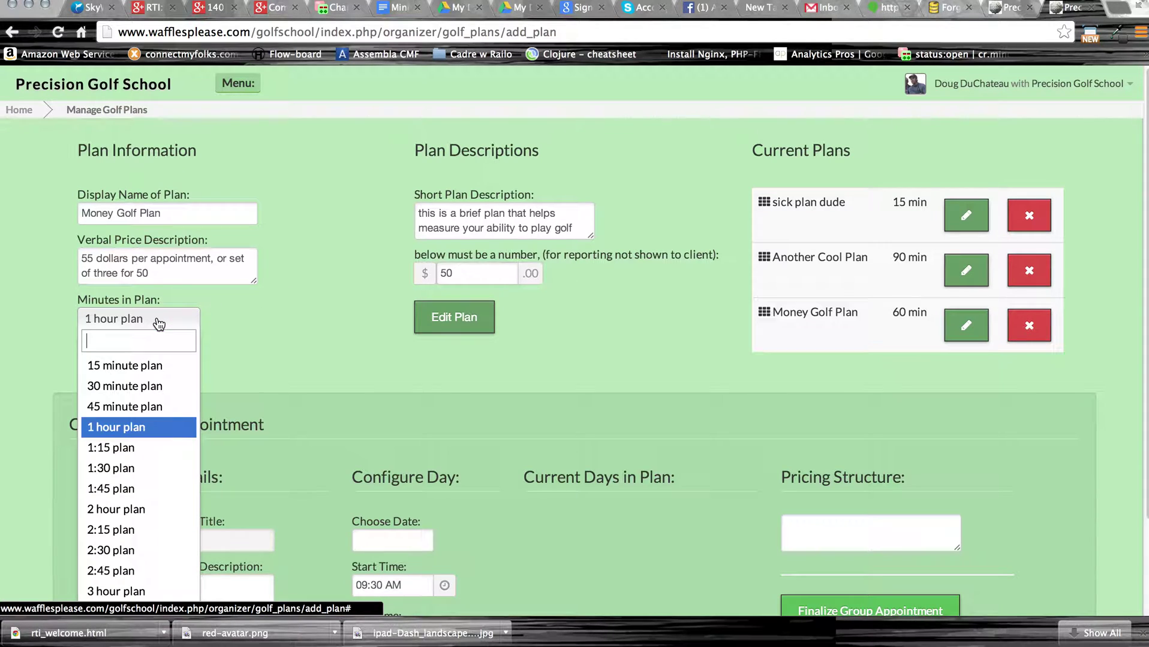
left_click(144, 405)
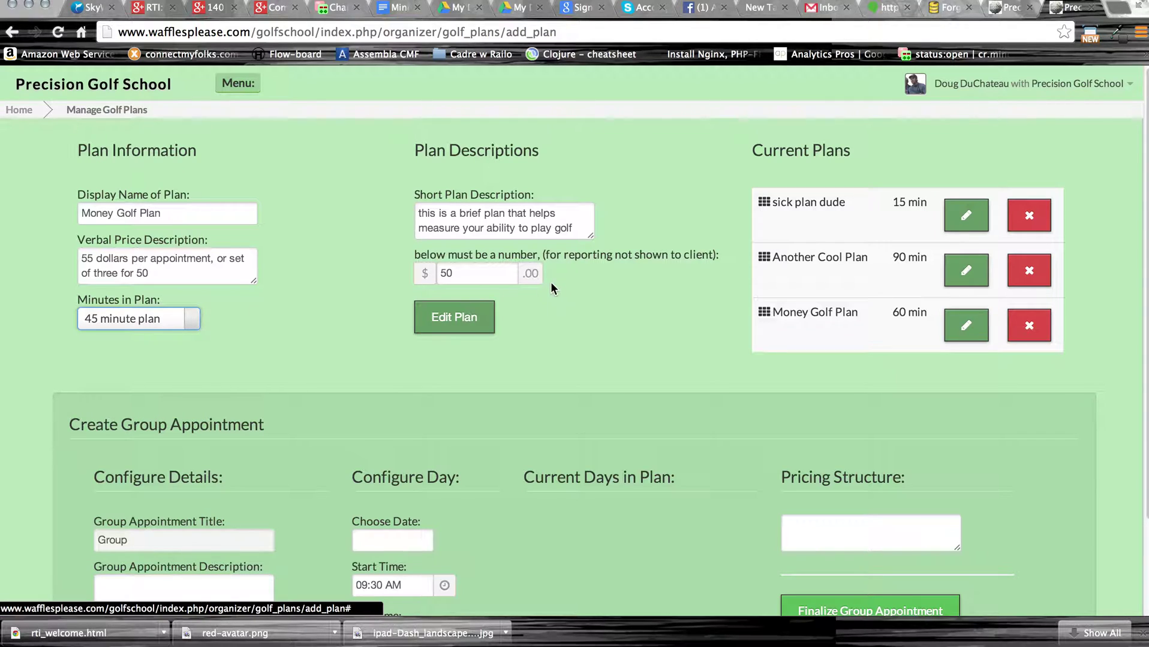
left_click(463, 325)
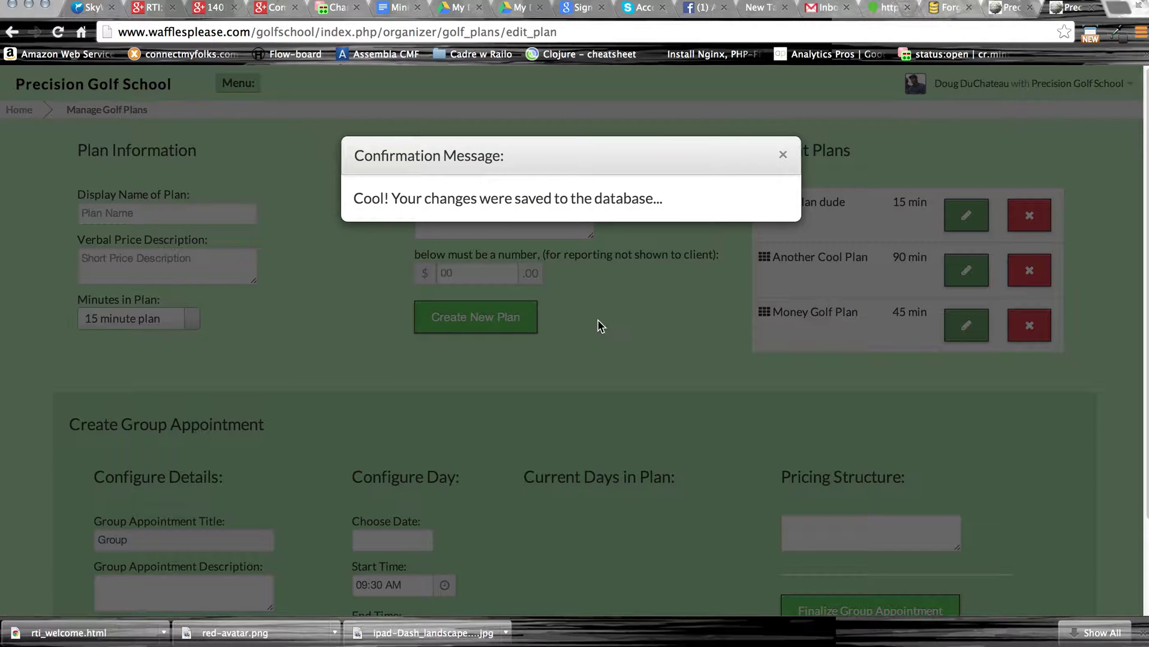
left_click(782, 157)
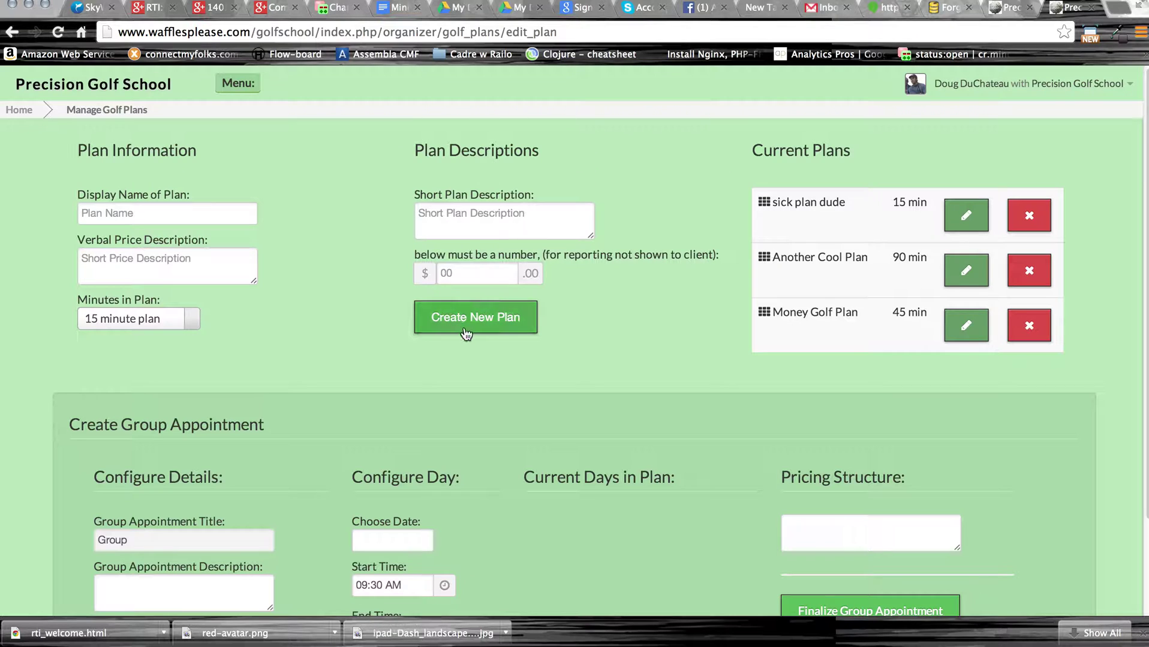
Create a plan named 'Test' with 'test' price and short descriptions and a price of 50.
left_click(233, 216)
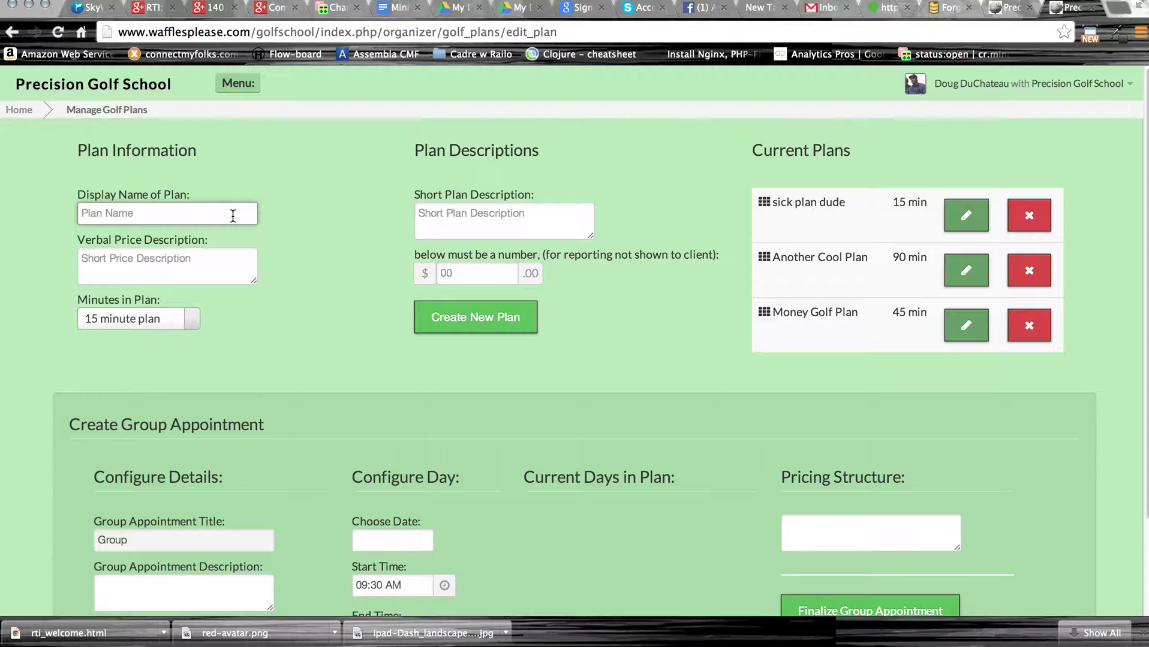
type("Test")
key("Tab")
type("test")
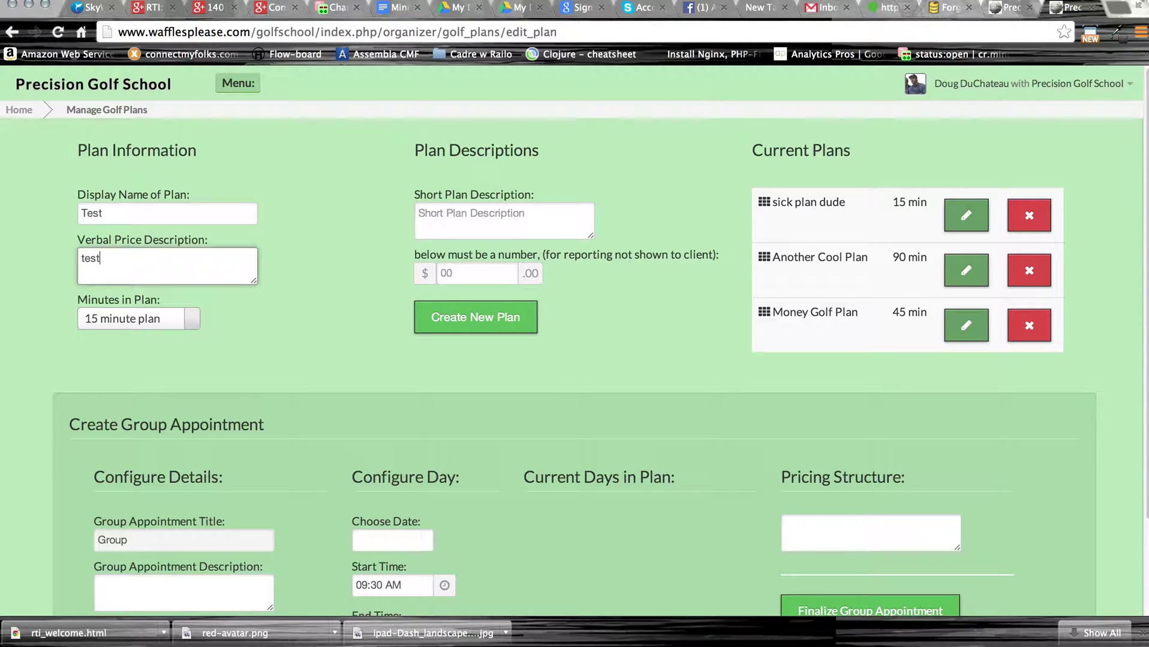
left_click(450, 205)
type("test")
left_click(473, 274)
type("50")
left_click(495, 316)
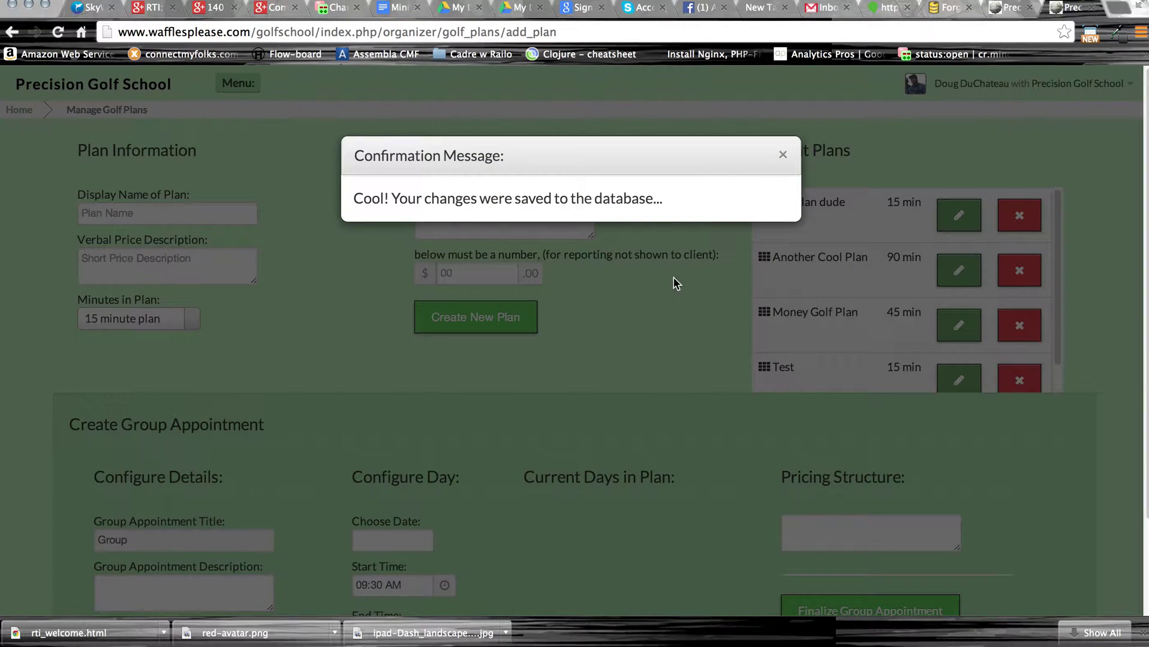
left_click(785, 157)
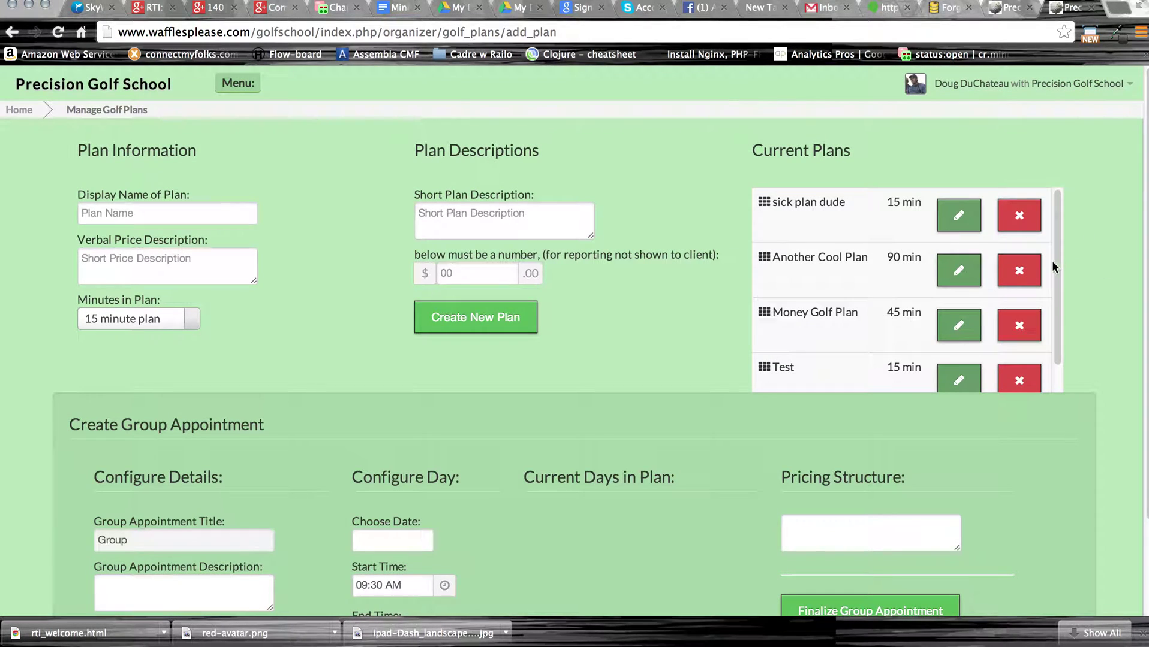
Delete the Test plan, then load sick plan dude's details into the plan form.
scroll(899, 324, "down", 1)
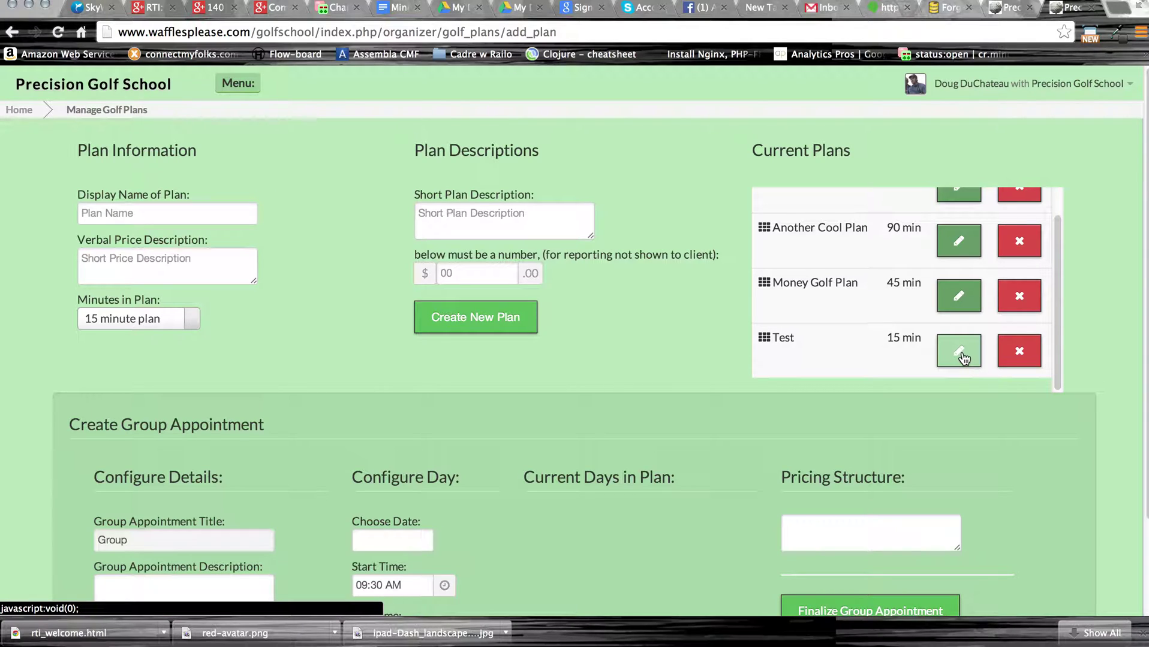
left_click(961, 356)
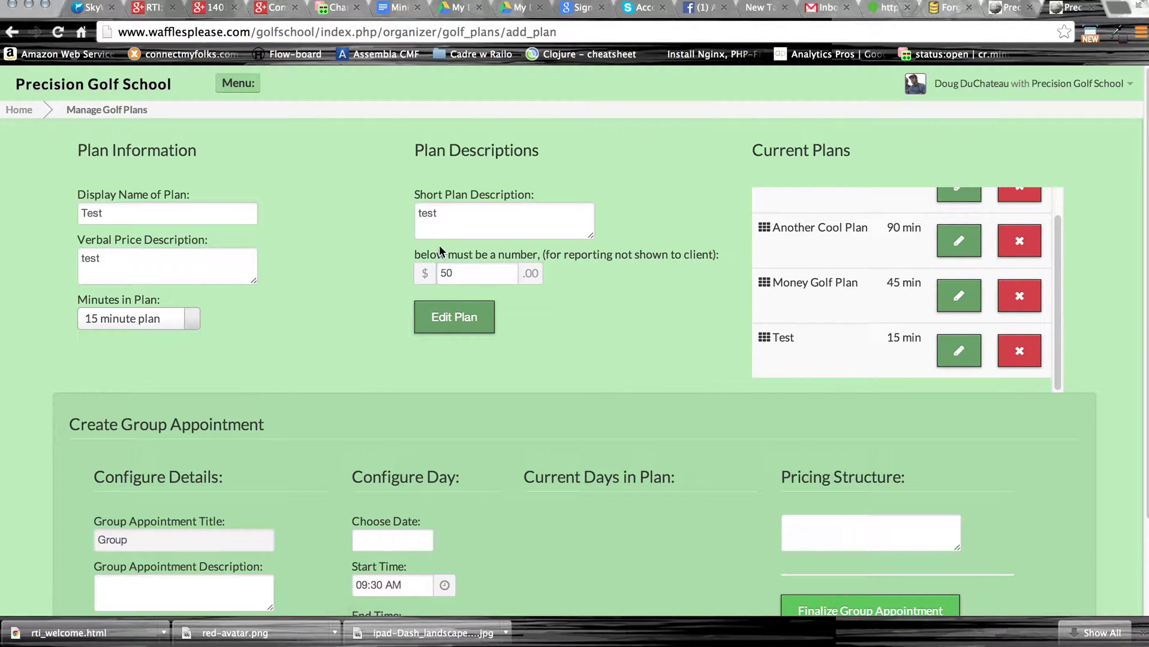
left_click(1026, 358)
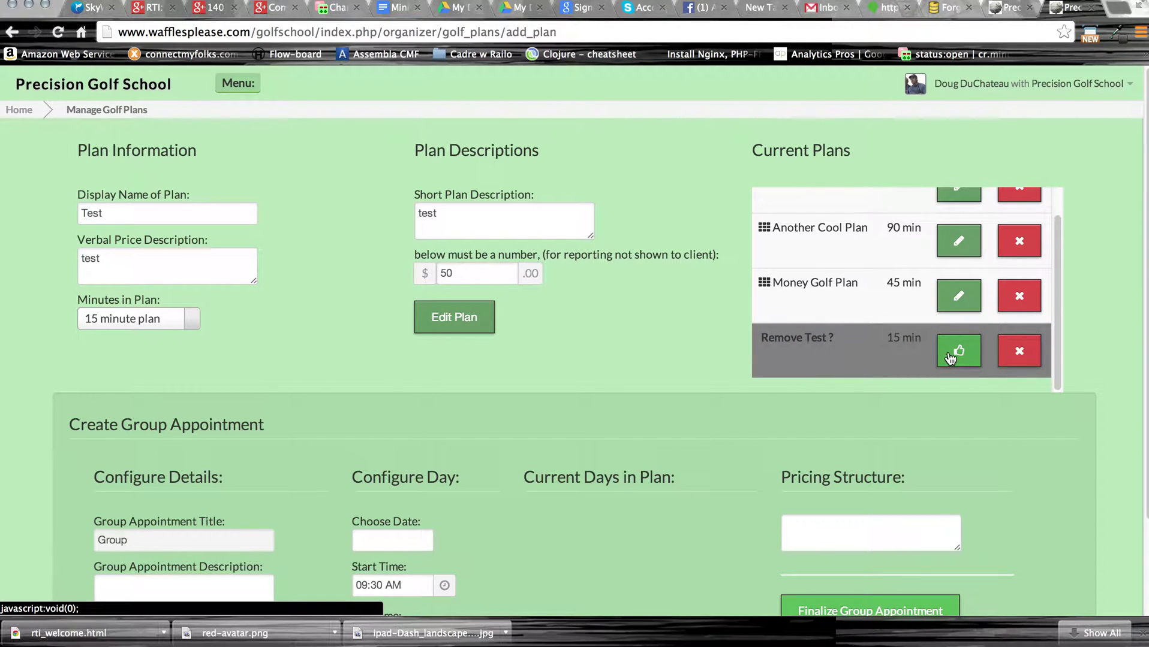
left_click(950, 355)
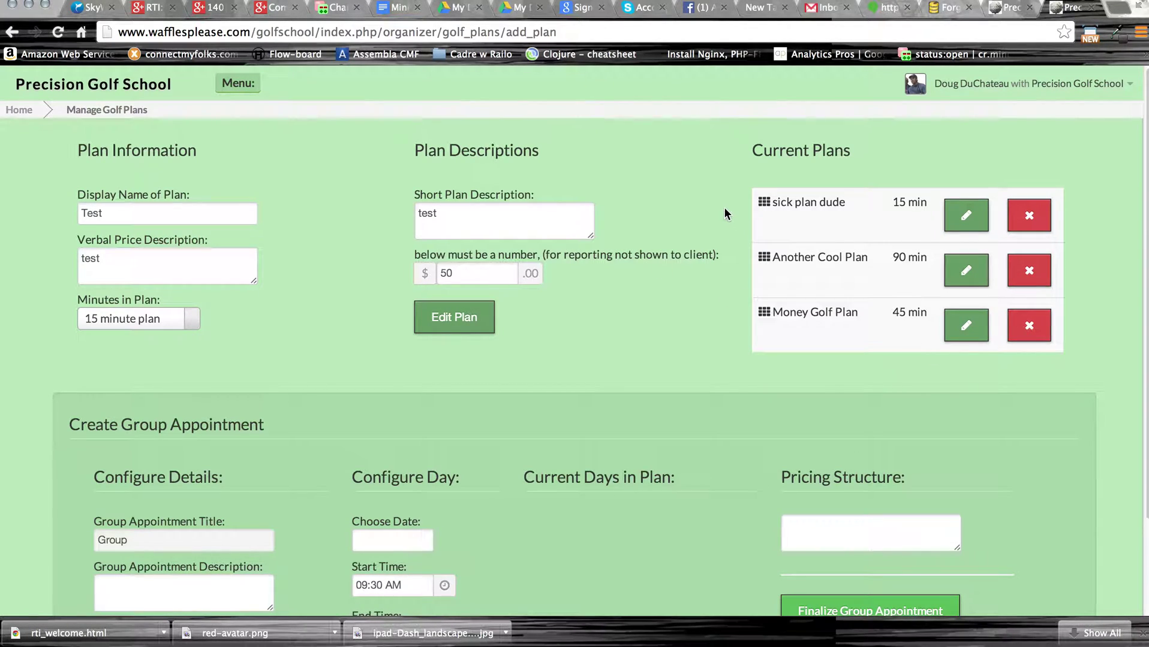
left_click(966, 215)
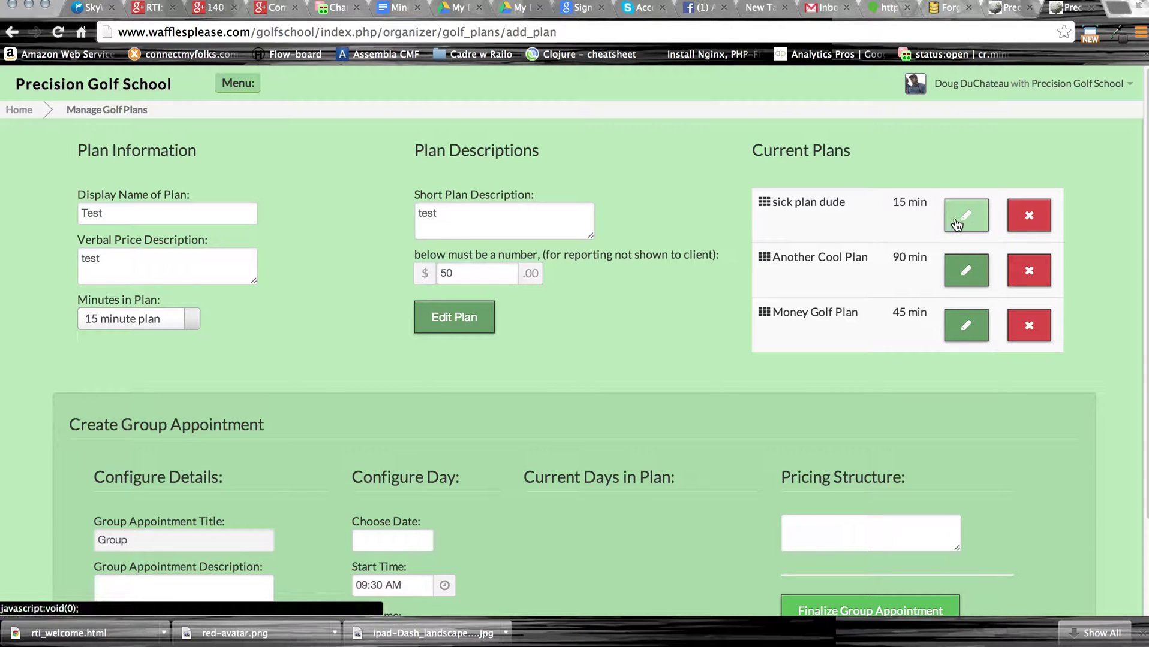
scroll(599, 384, "down", 3)
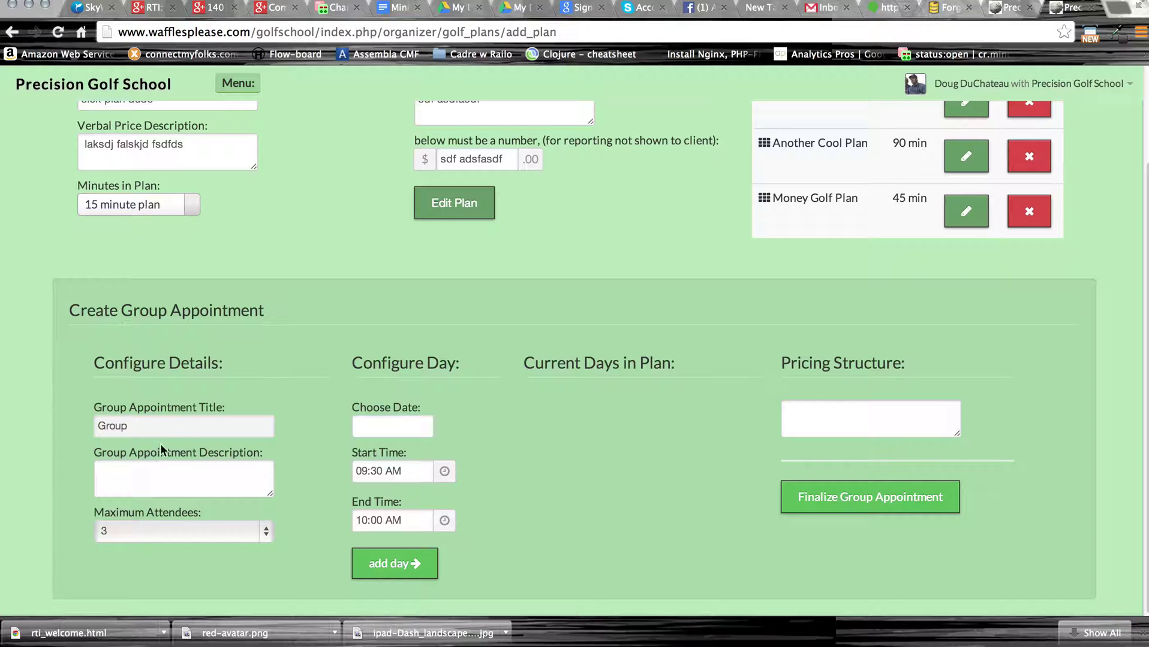
Describe the group session as 'A group session focusing on swings' with up to 5 attendees.
left_click(161, 472)
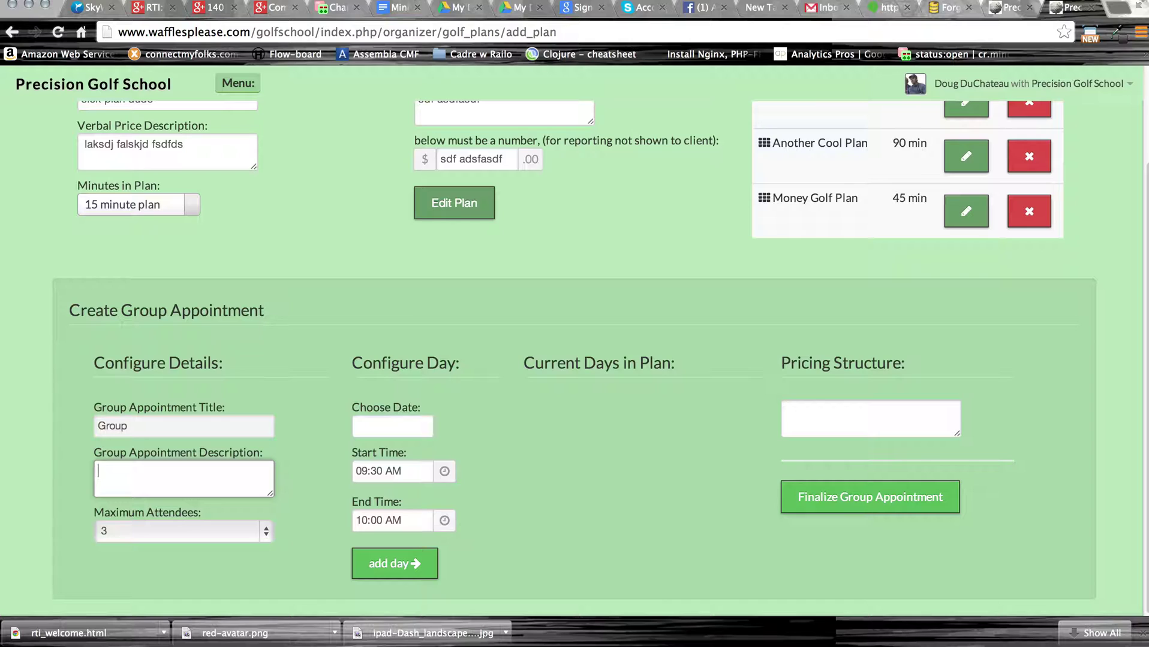
type("A group session focusing on swings")
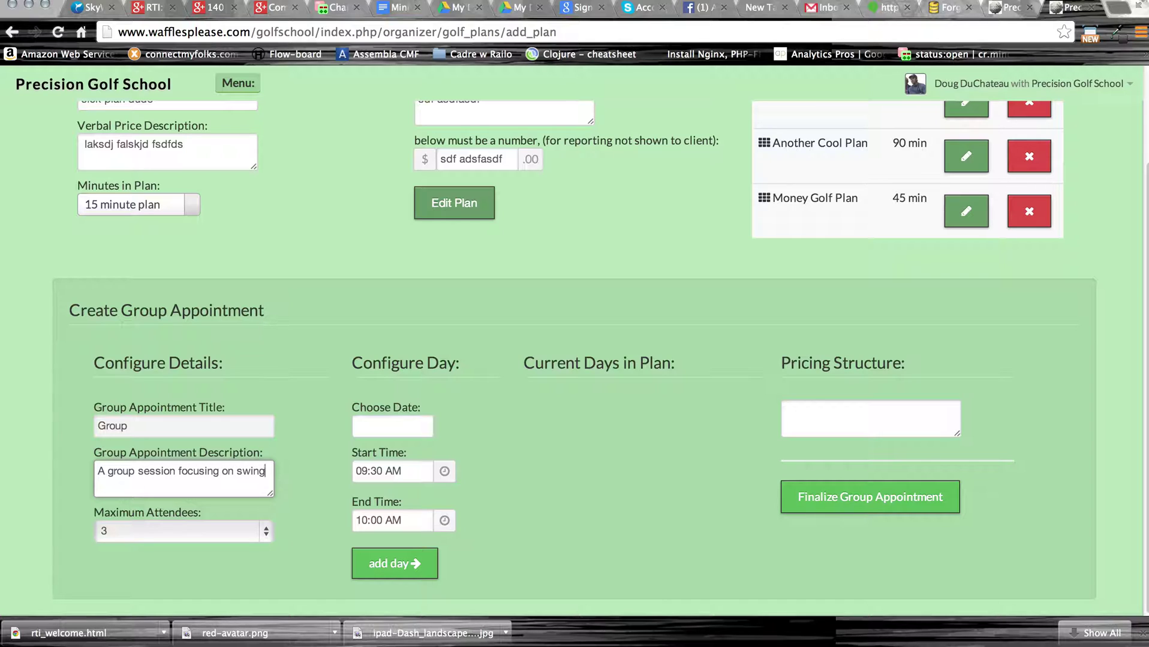
left_click(186, 528)
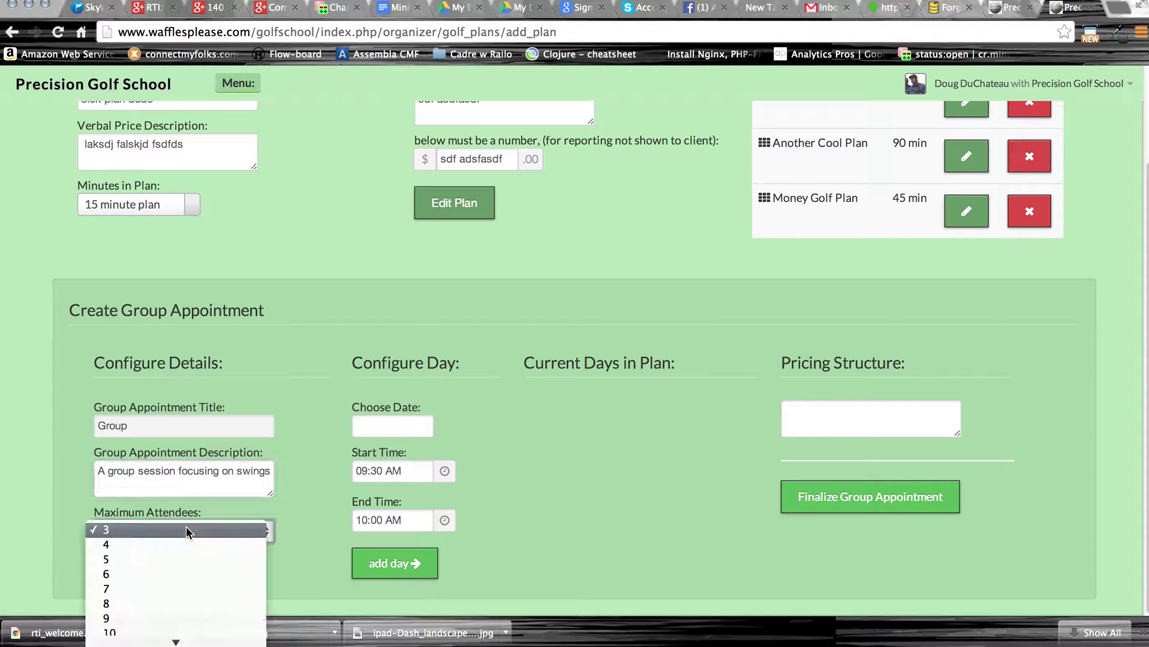
left_click(174, 558)
Set the session date to 29 May 2014 and the start time to 10:30 AM.
left_click(395, 424)
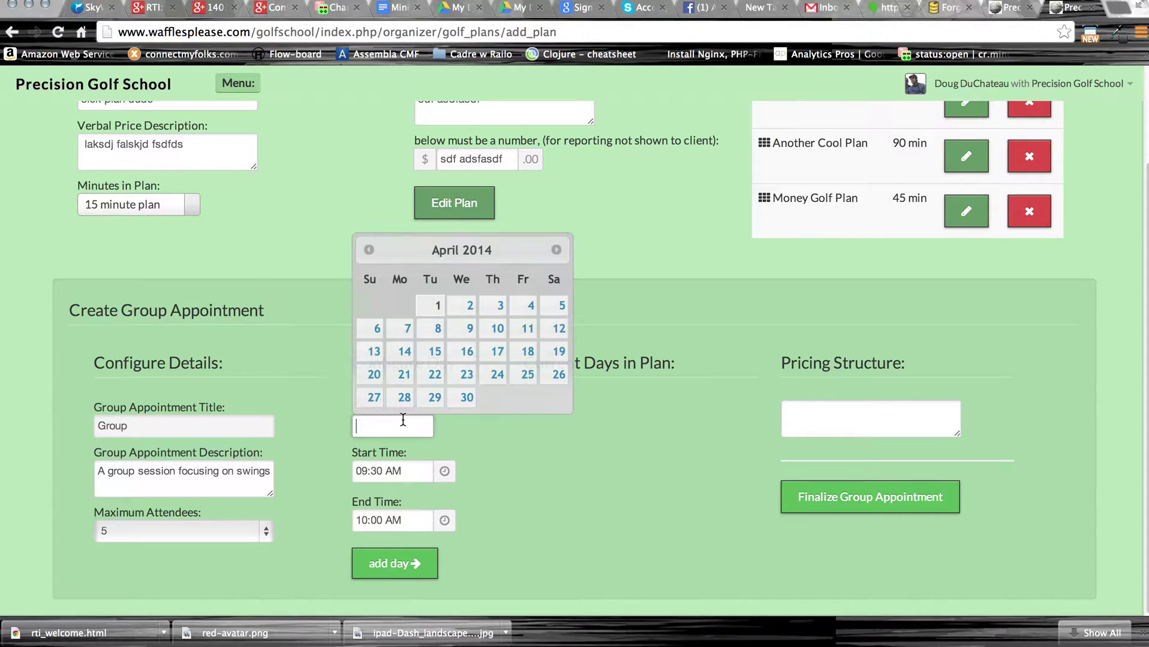
left_click(557, 251)
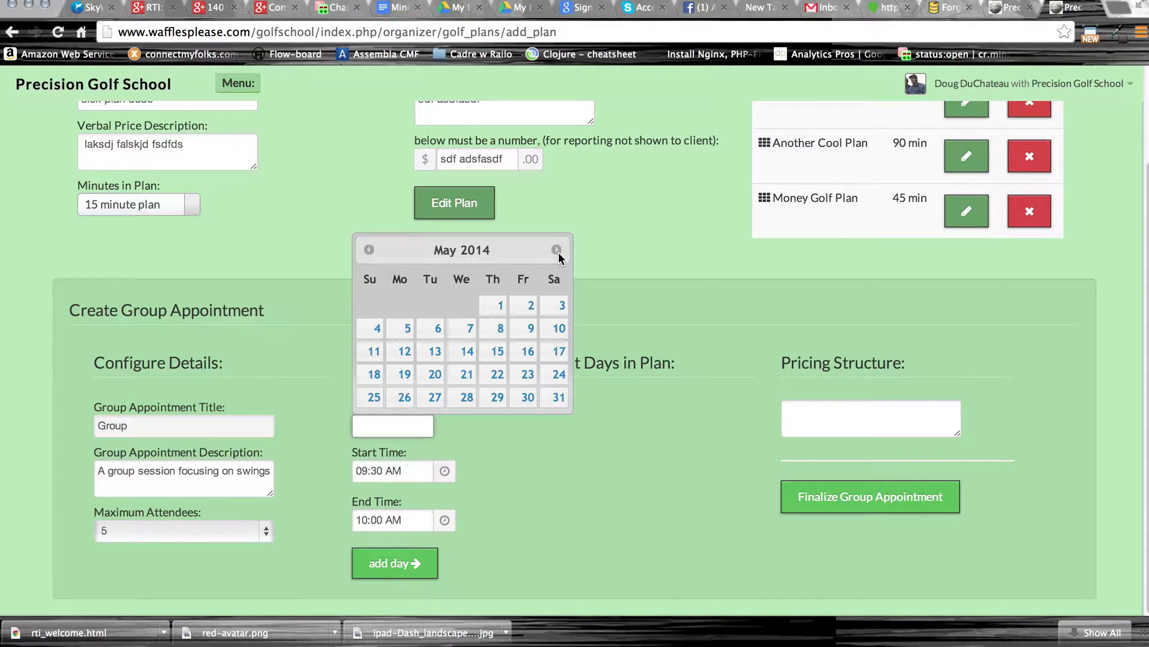
left_click(496, 398)
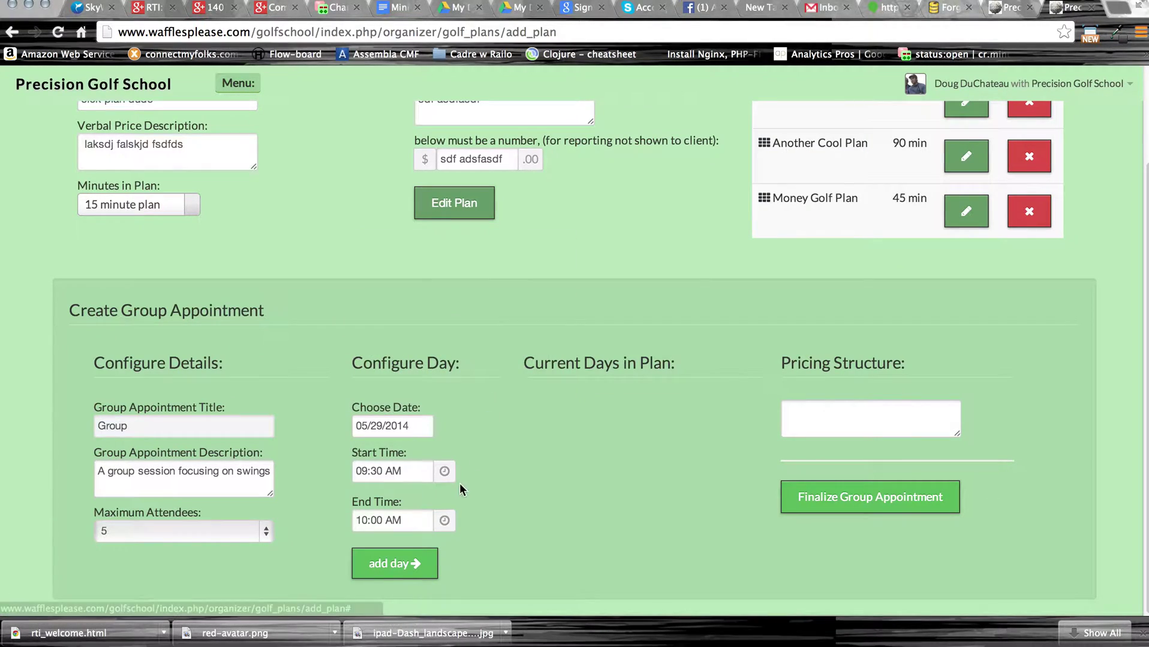
left_click(414, 520)
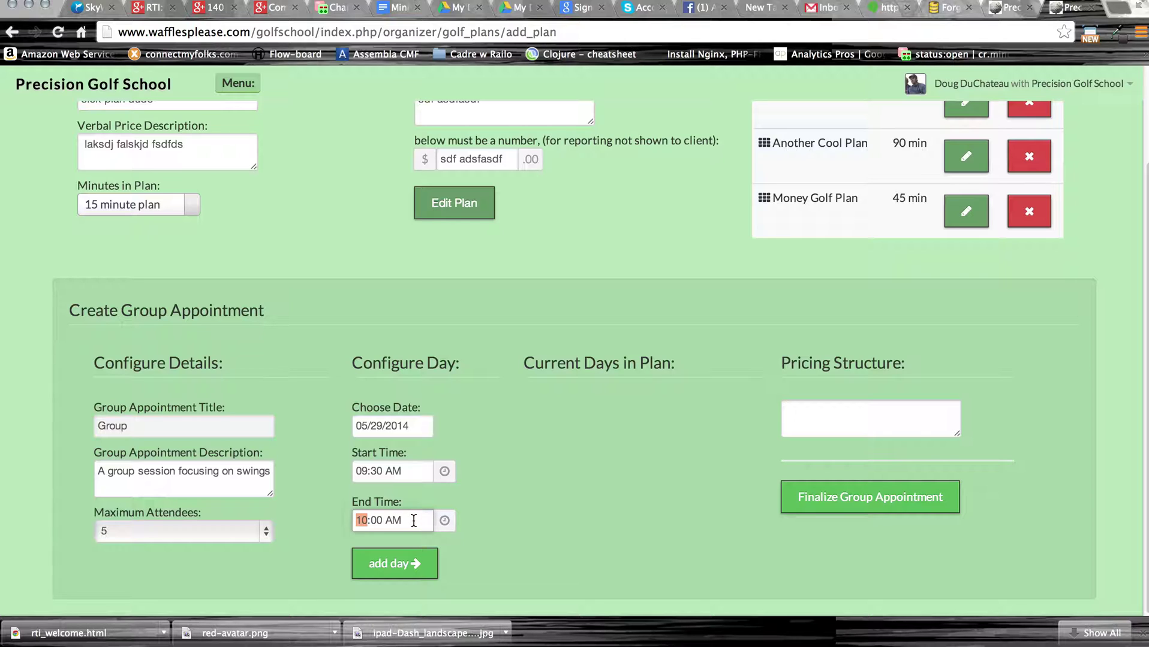
left_click(444, 521)
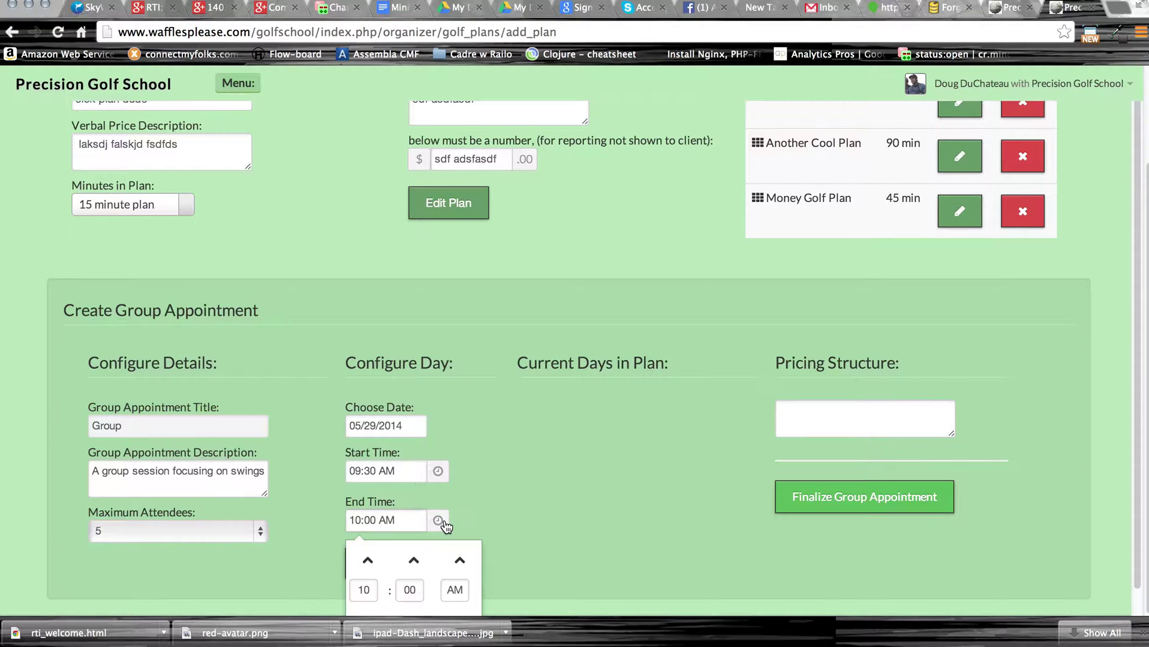
left_click(444, 521)
left_click(444, 521)
left_click(443, 472)
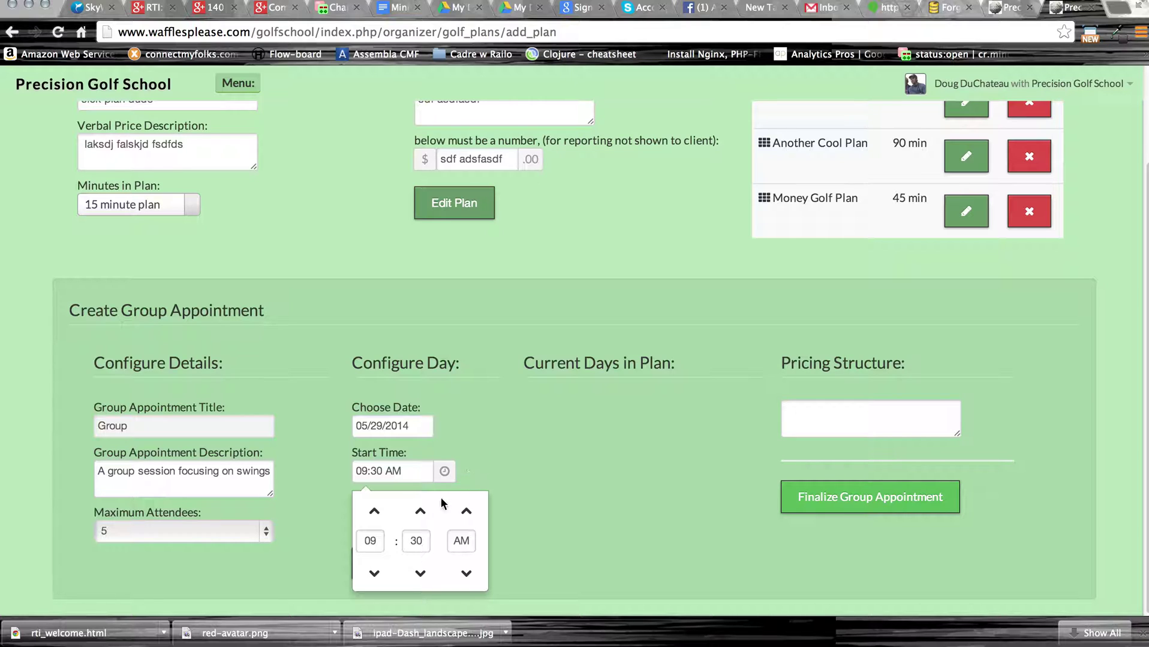
left_click(374, 511)
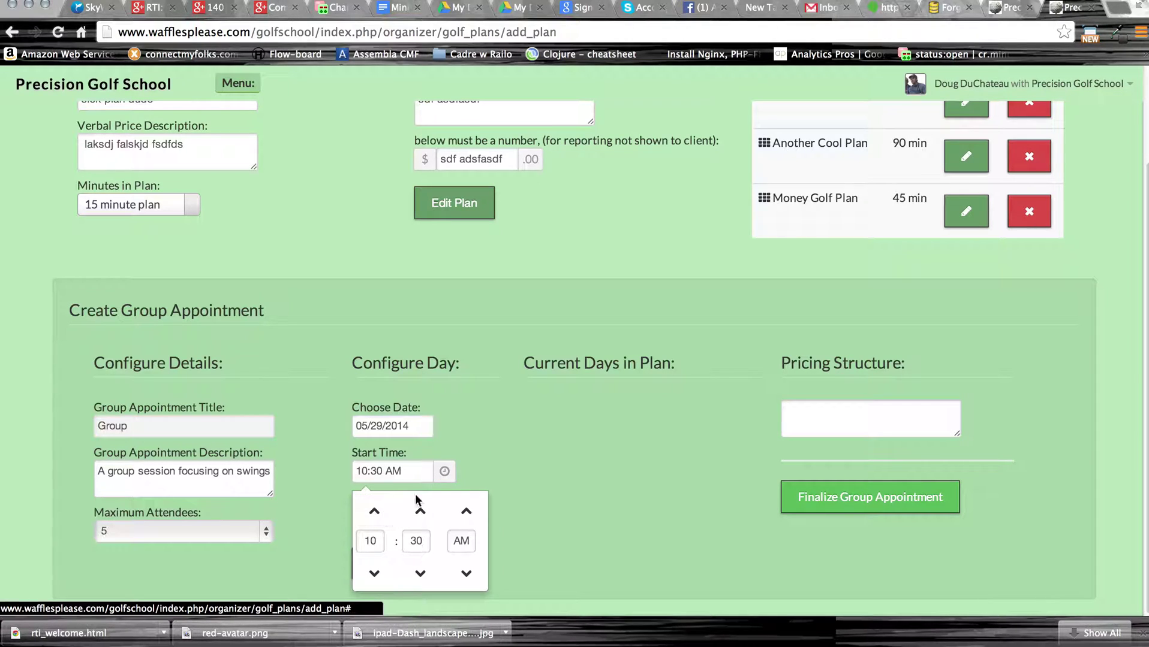
left_click(474, 473)
Set the end time to 12:00 PM and add the day to the plan.
left_click(445, 527)
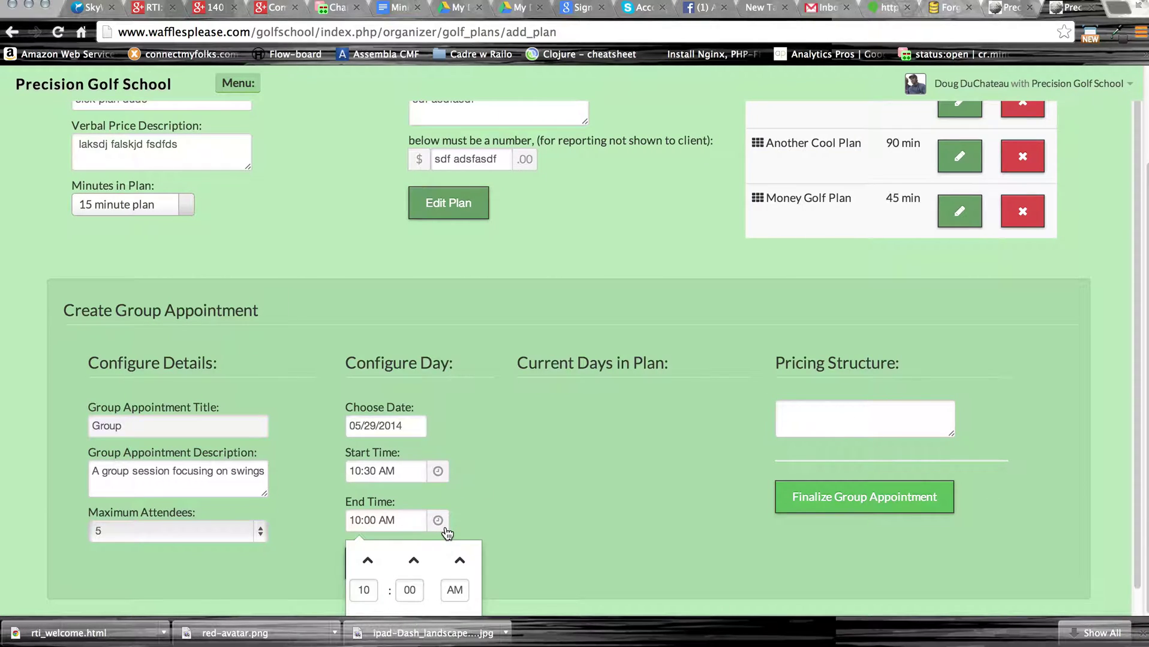
left_click(366, 562)
left_click(367, 562)
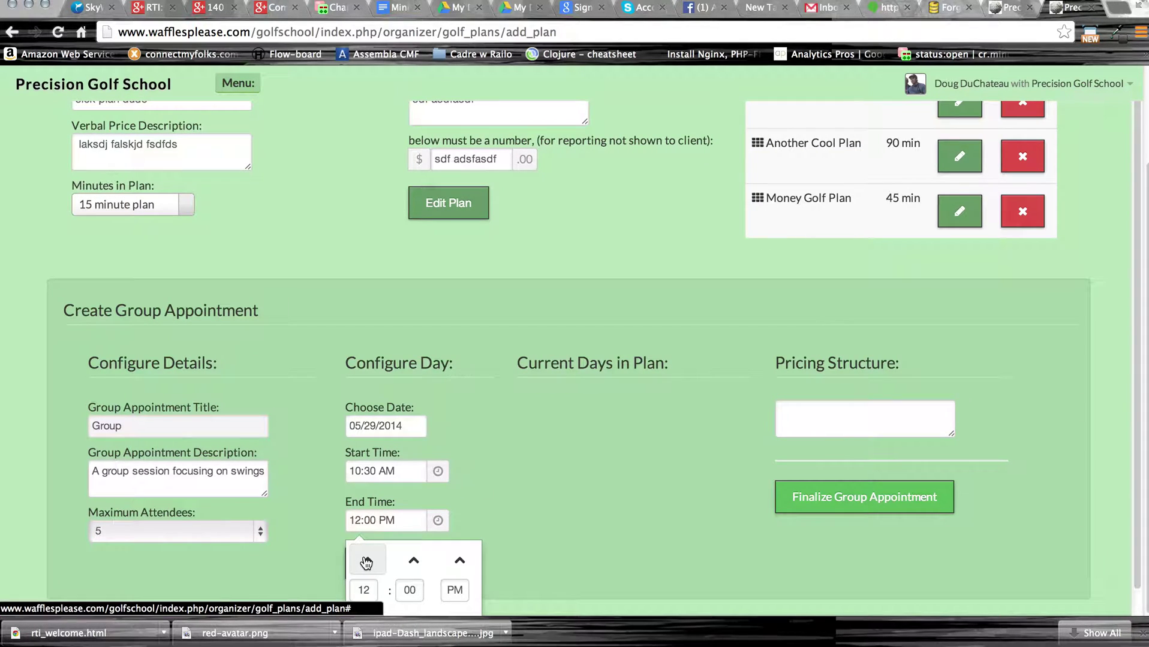
left_click(524, 453)
left_click(398, 564)
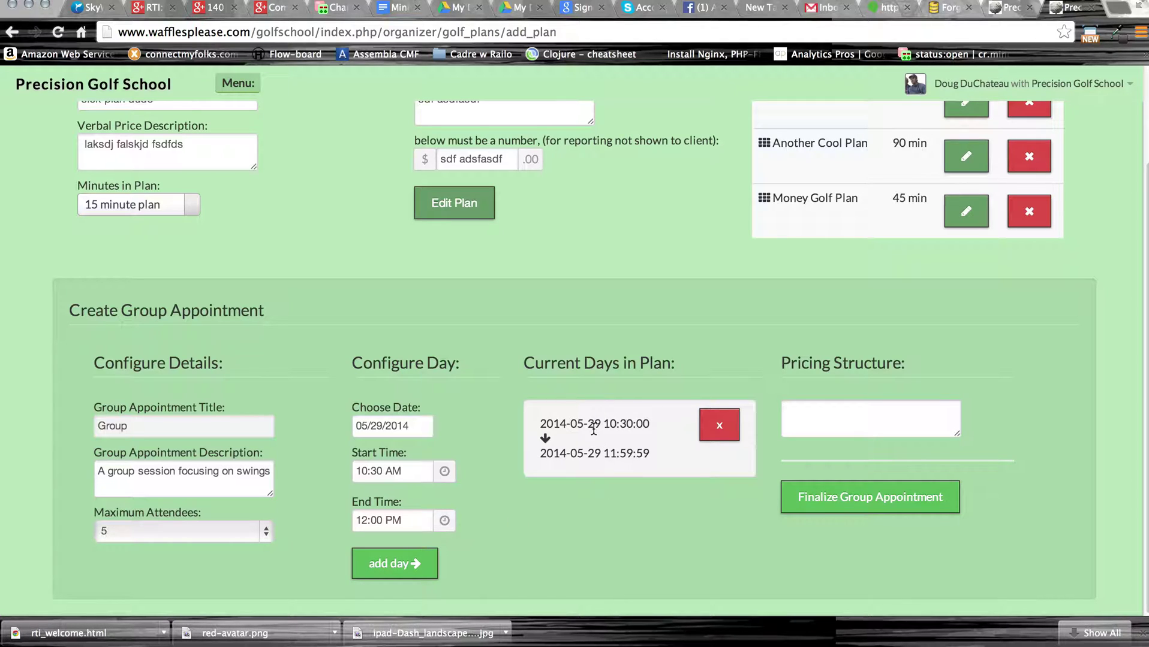
Add May 30, 2014 as a second day of the plan.
left_click(422, 425)
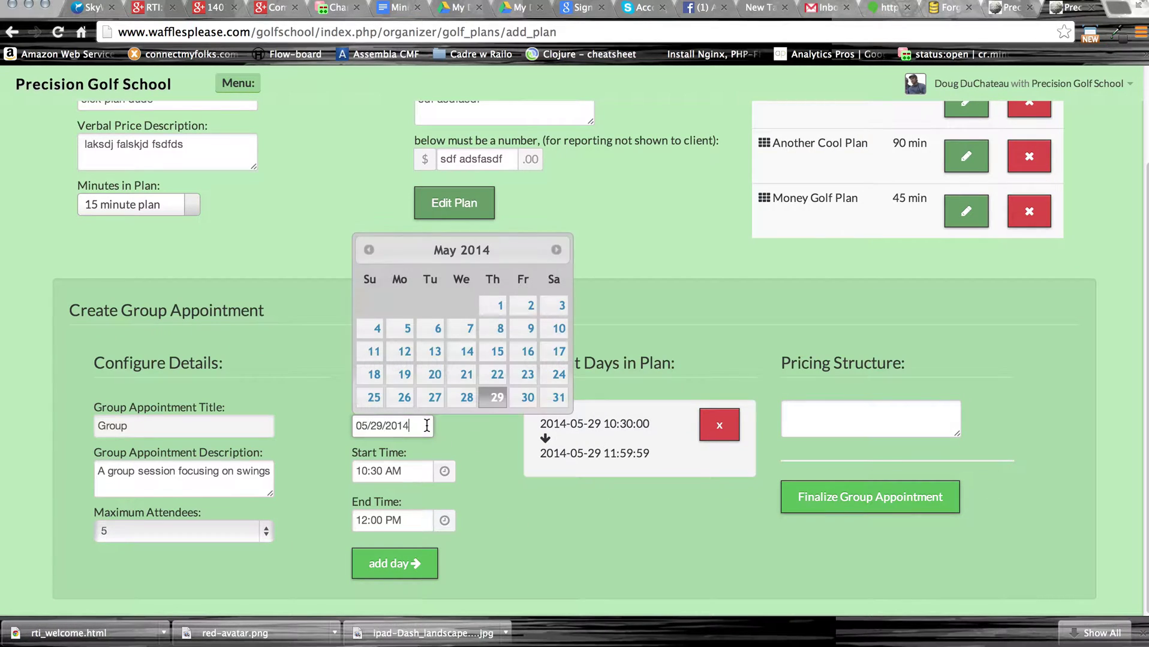
left_click(521, 398)
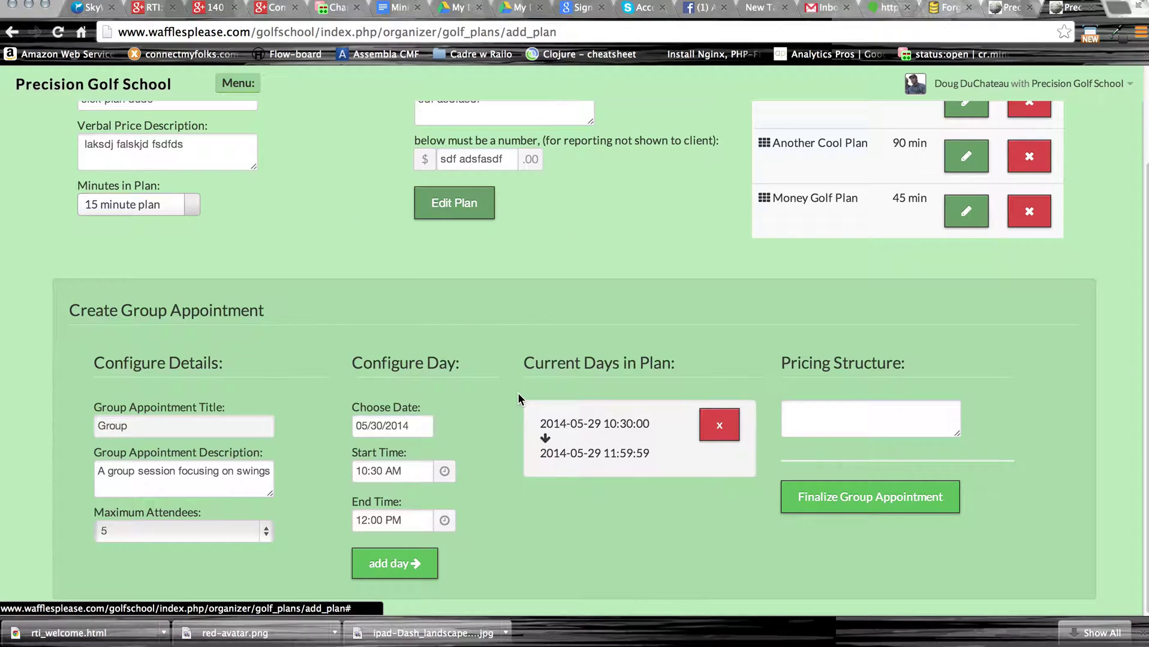
left_click(395, 568)
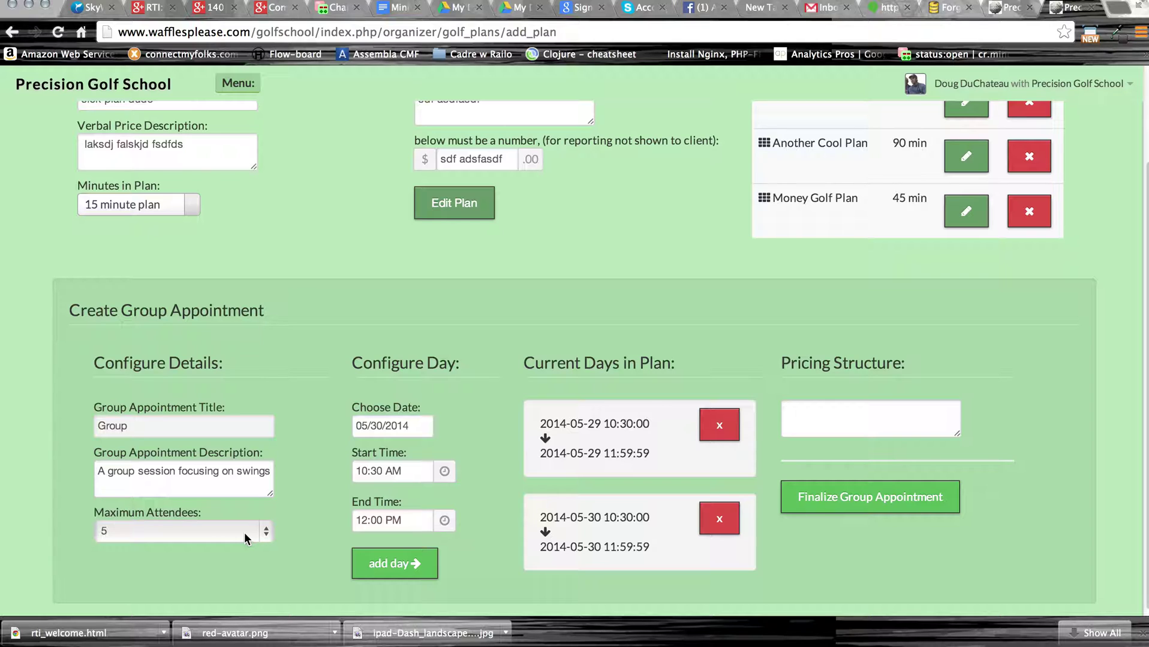
Keep maximum attendees at 5 and move into the pricing description.
left_click(244, 533)
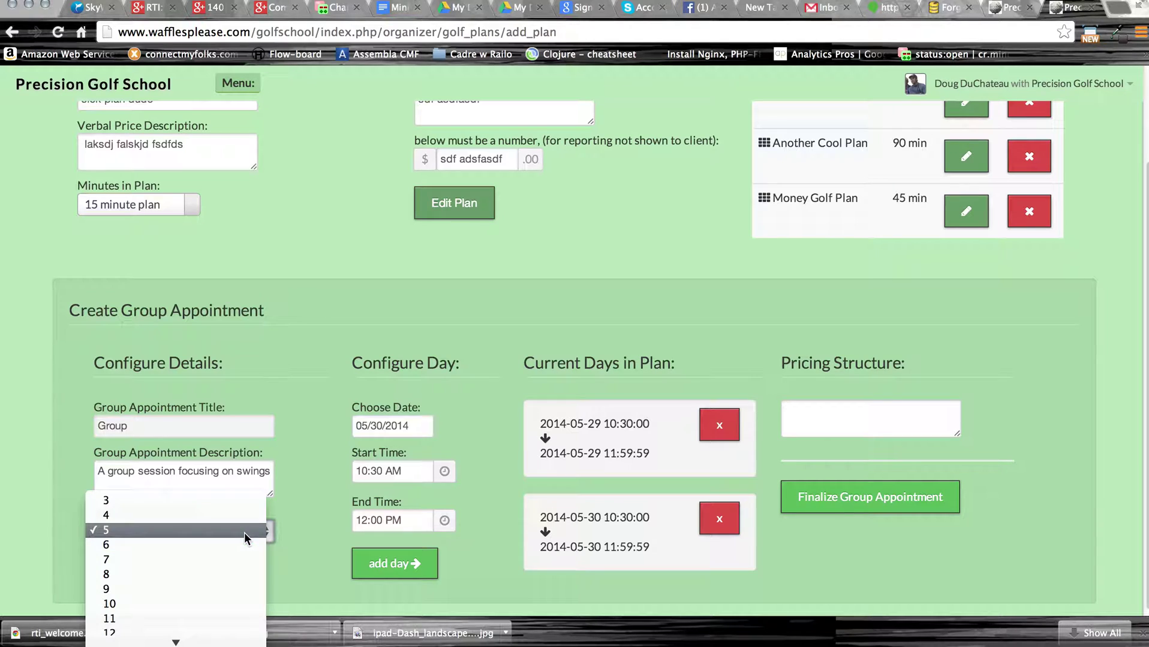
left_click(300, 526)
left_click(849, 427)
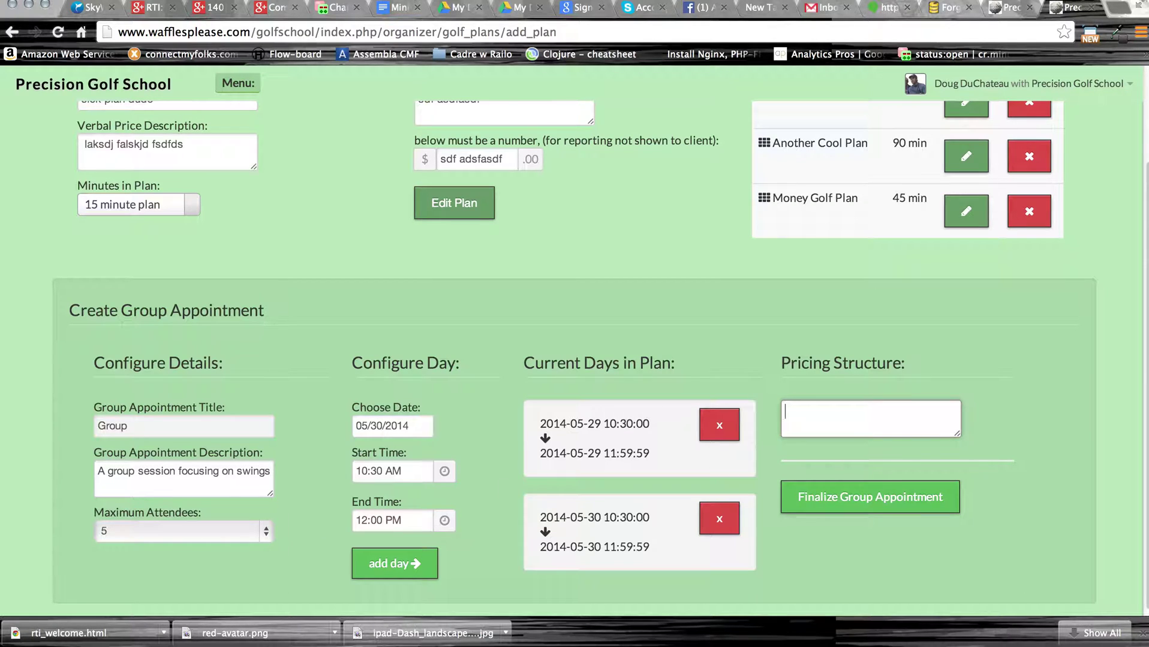
Enter the pricing text '2 day appointment with total cost of 90 bucks'.
type("#")
key("BackSpace")
type("2 day apo")
key("BackSpace")
type("point with")
key("BackSpace")
key("BackSpace")
key("BackSpace")
key("BackSpace")
key("BackSpace")
type("ment with total cost of ")
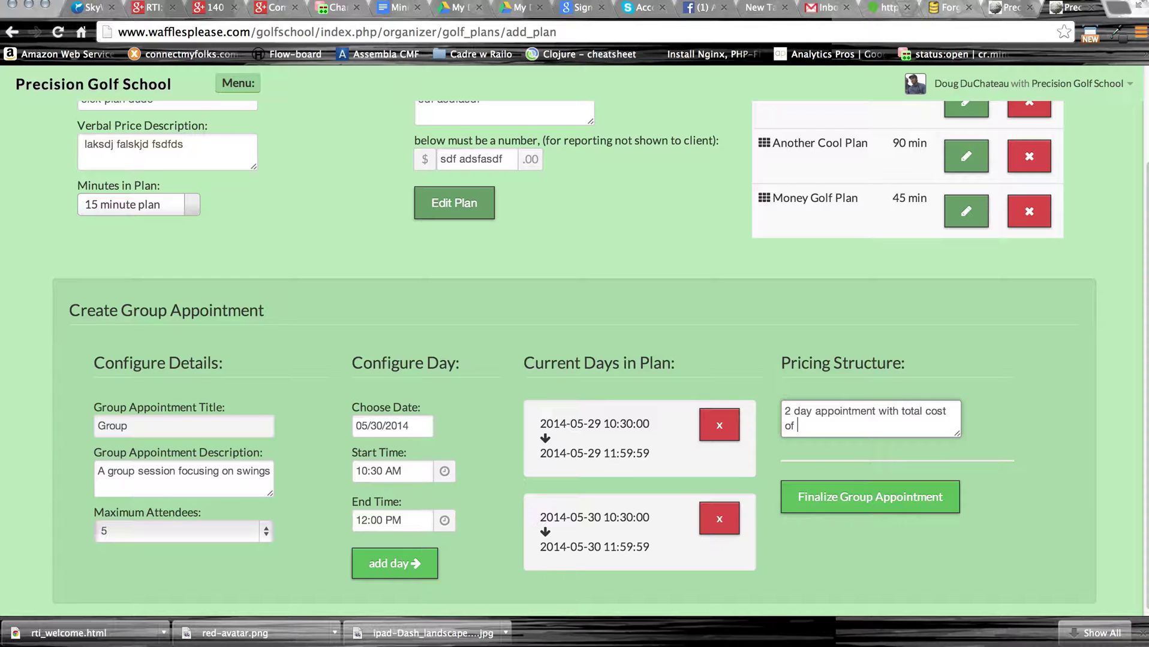
type("90 bucks")
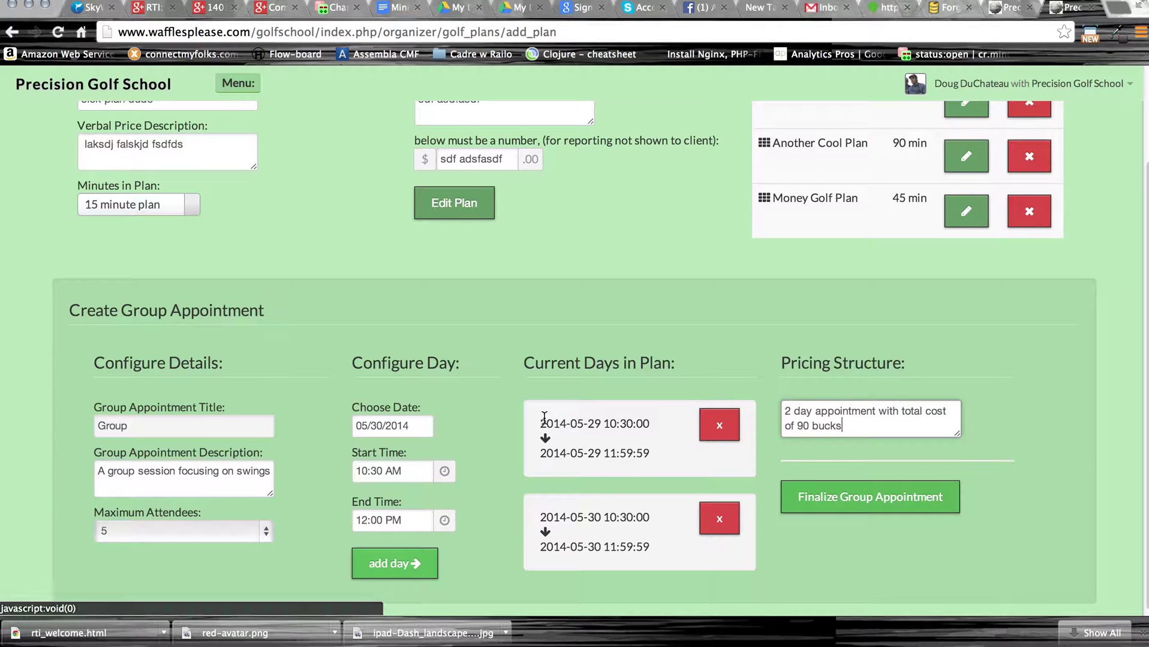
Finalize the group appointment.
left_click(410, 425)
left_click(653, 315)
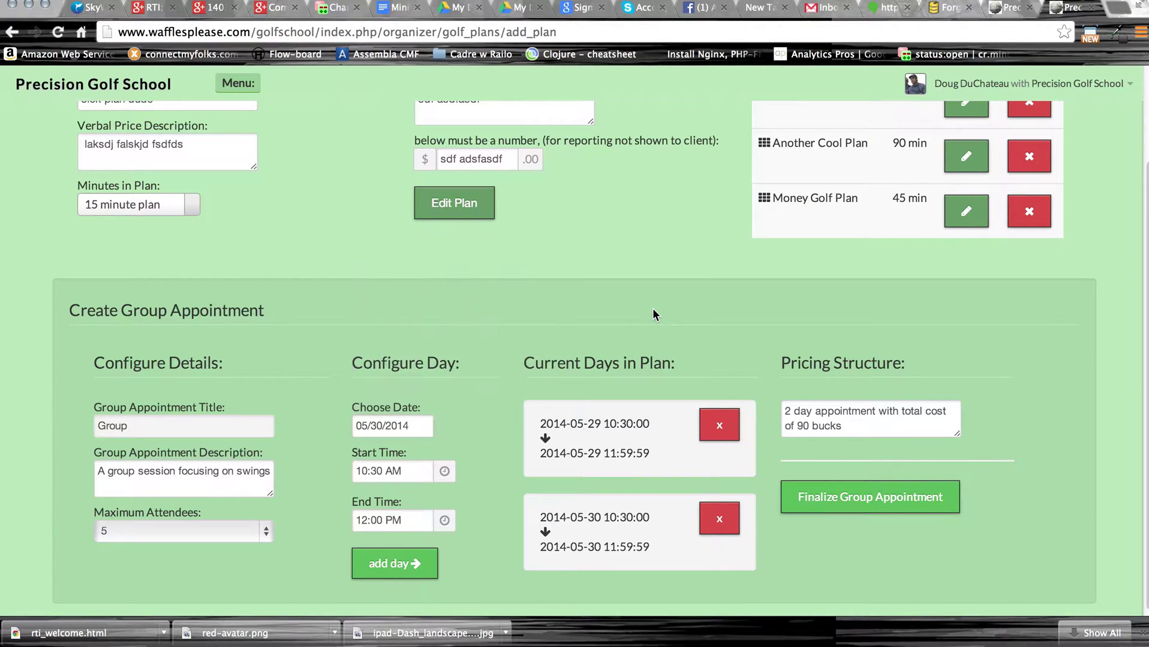
left_click(891, 499)
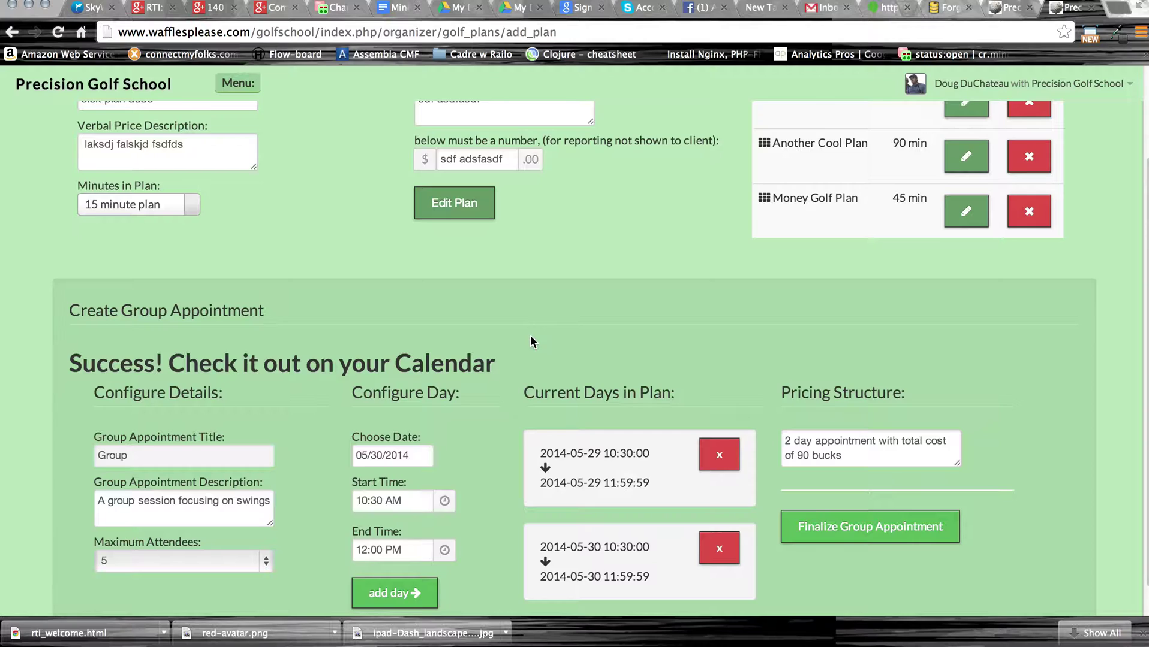
scroll(530, 342, "up", 3)
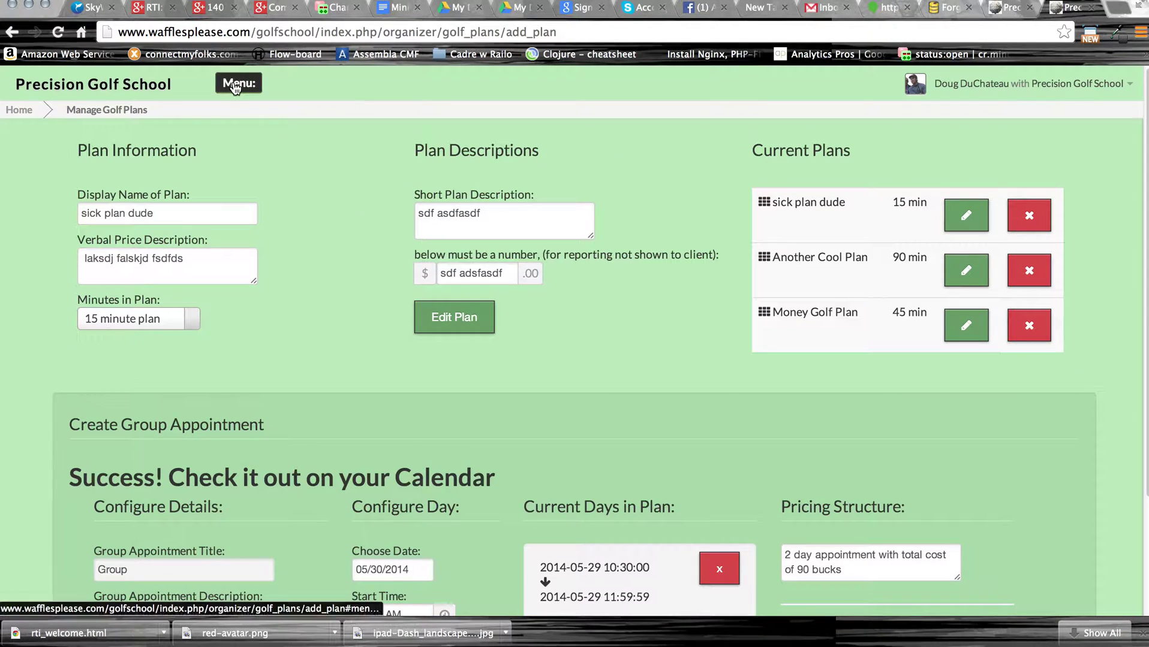
left_click(235, 88)
Open My Calendar and page to the week of 05-26-2014, showing the new group sessions.
left_click(318, 163)
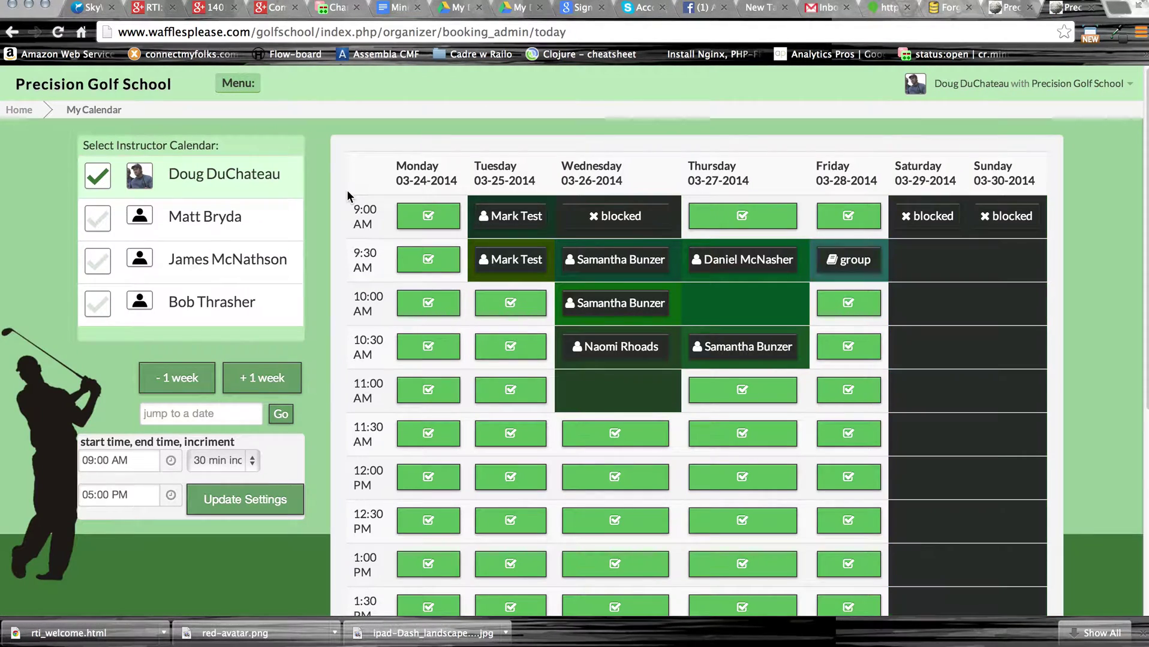
left_click(254, 383)
left_click(254, 382)
left_click(254, 383)
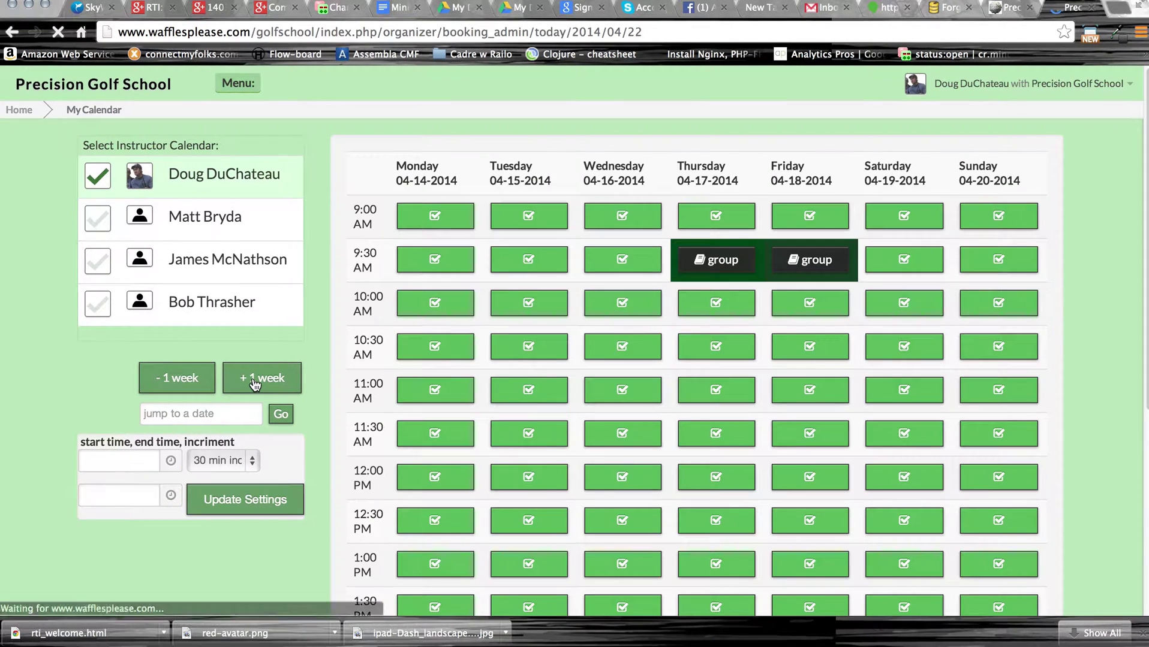
left_click(255, 383)
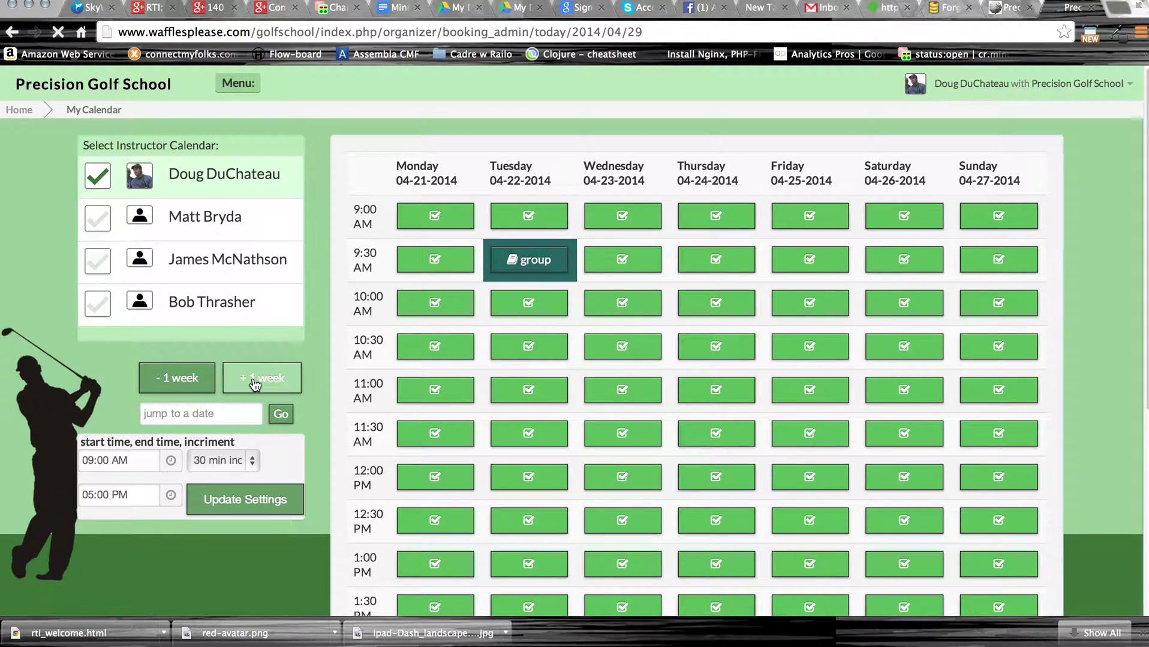
left_click(255, 383)
left_click(254, 382)
left_click(254, 382)
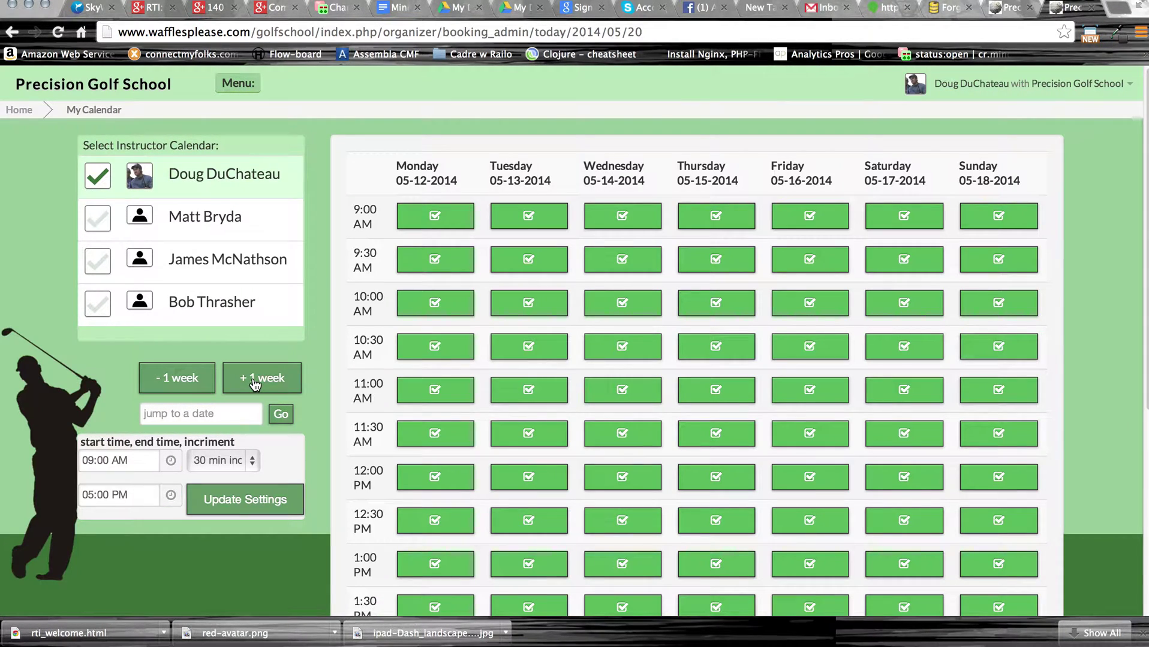
left_click(200, 383)
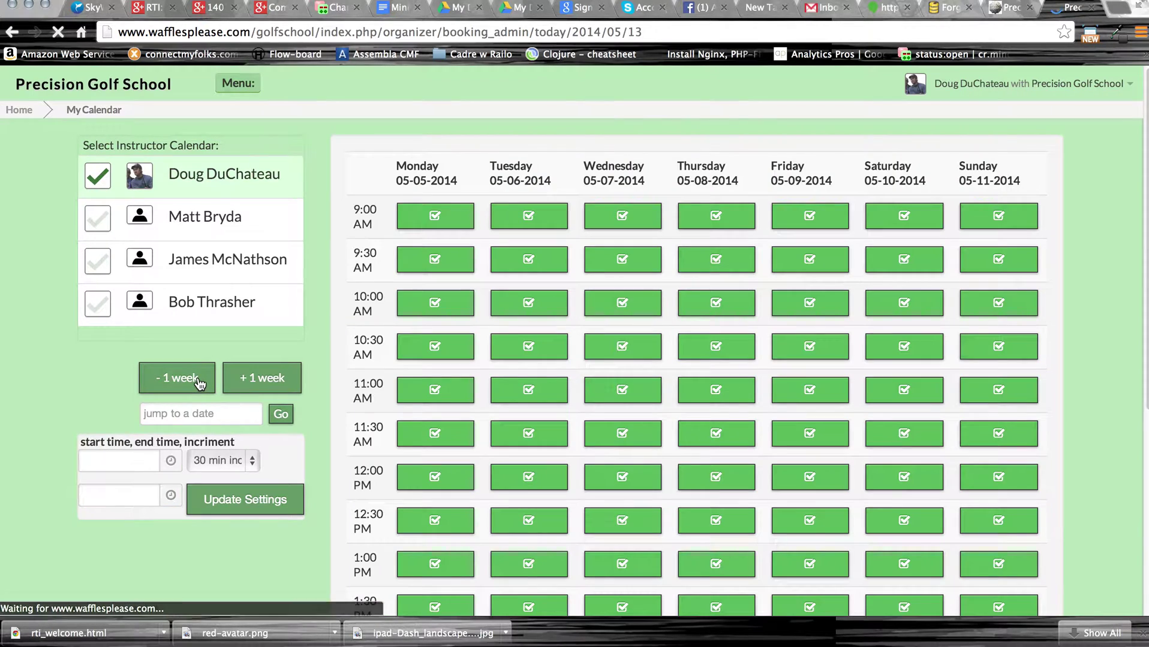
left_click(200, 384)
left_click(199, 383)
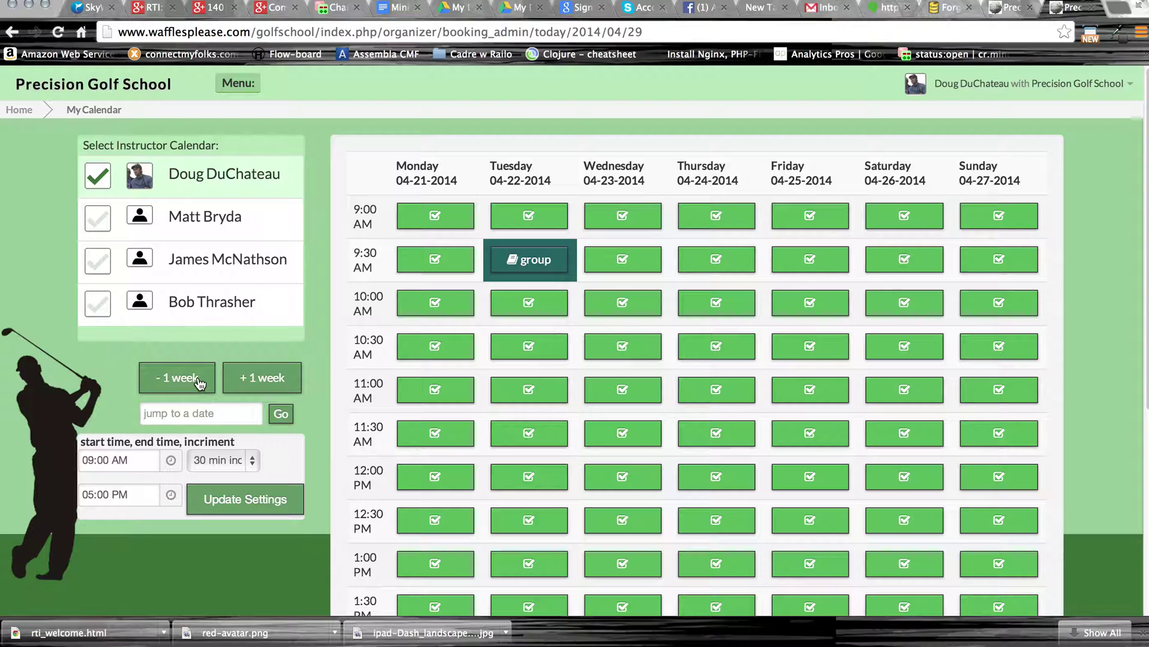
left_click(290, 384)
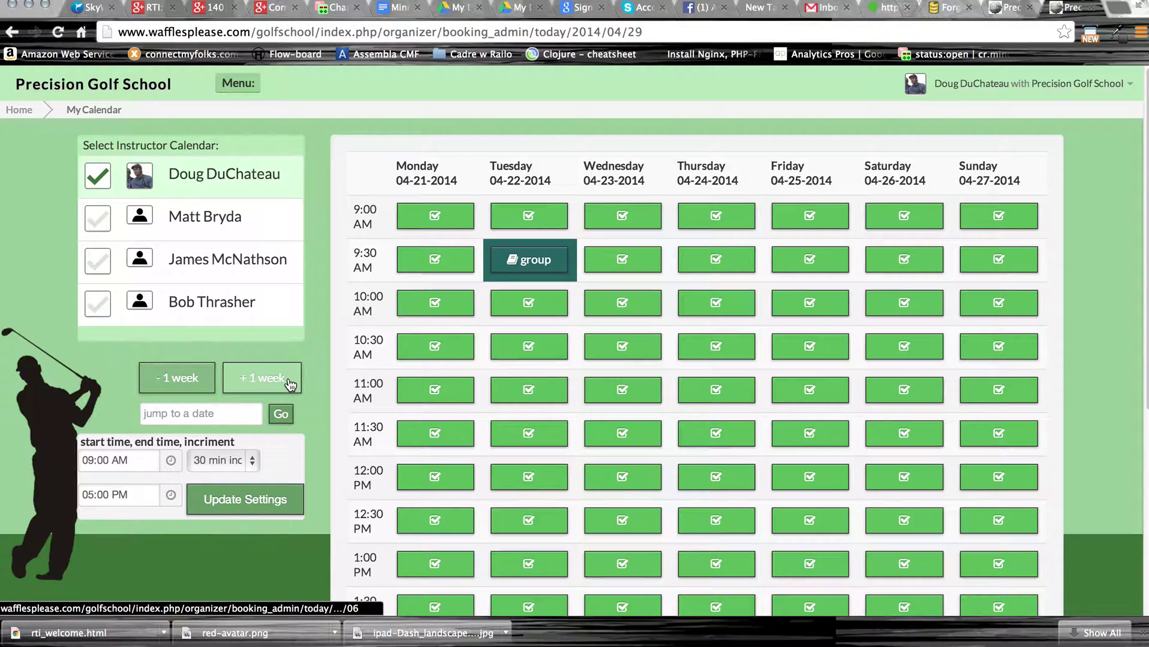
left_click(289, 383)
left_click(289, 383)
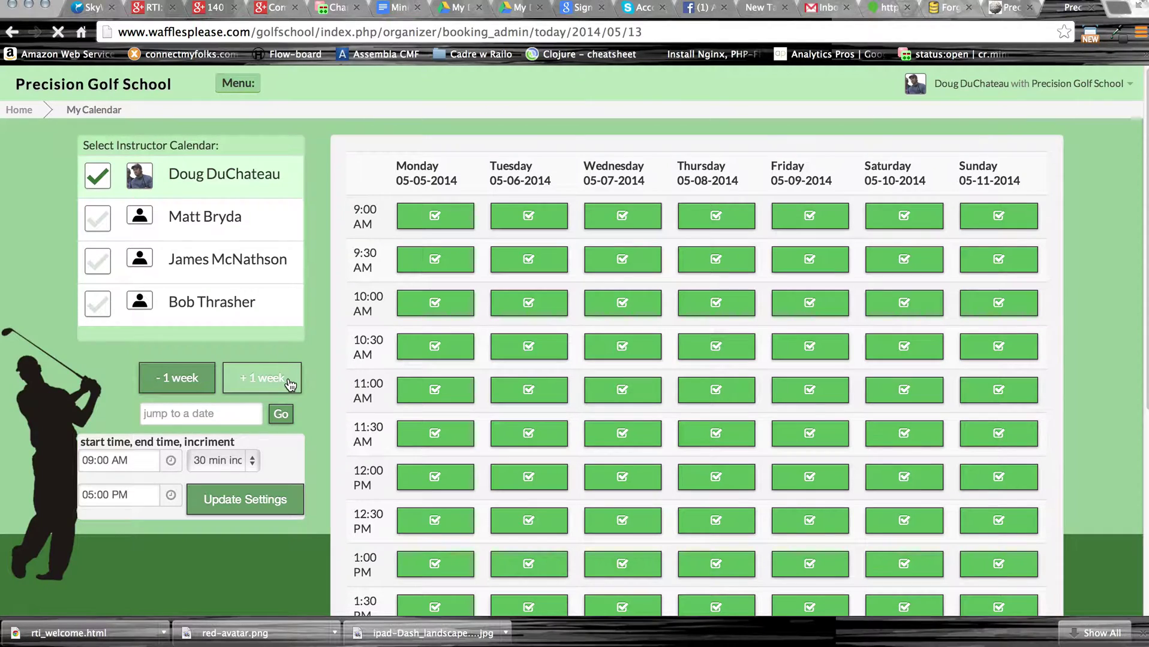
left_click(290, 384)
left_click(290, 384)
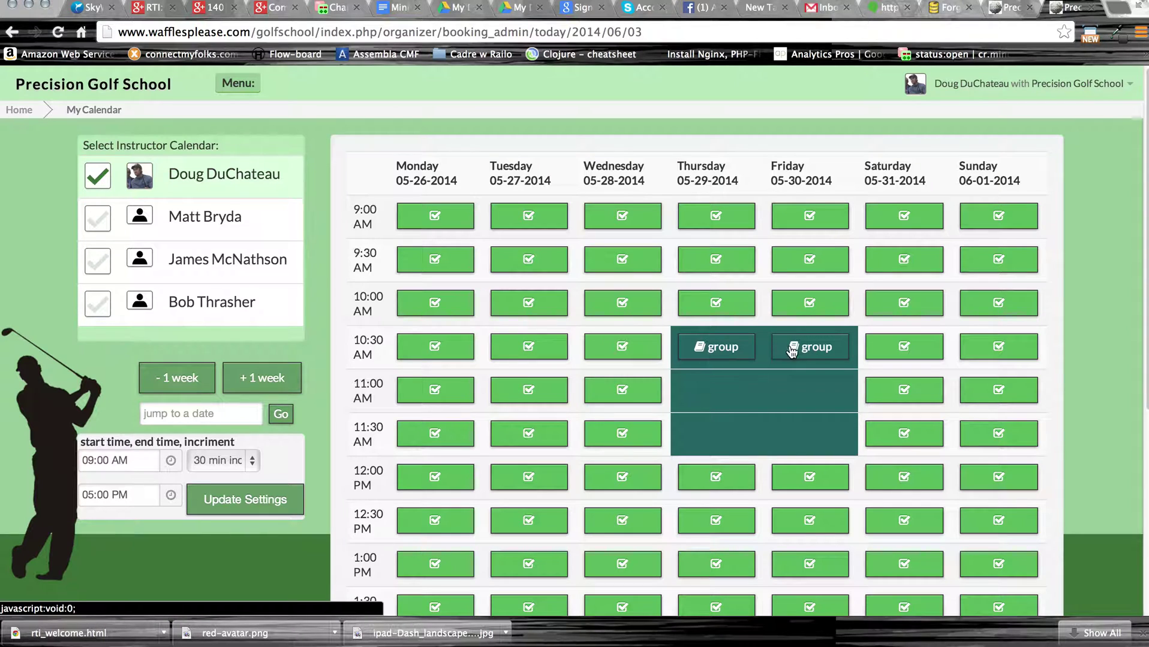
left_click(718, 348)
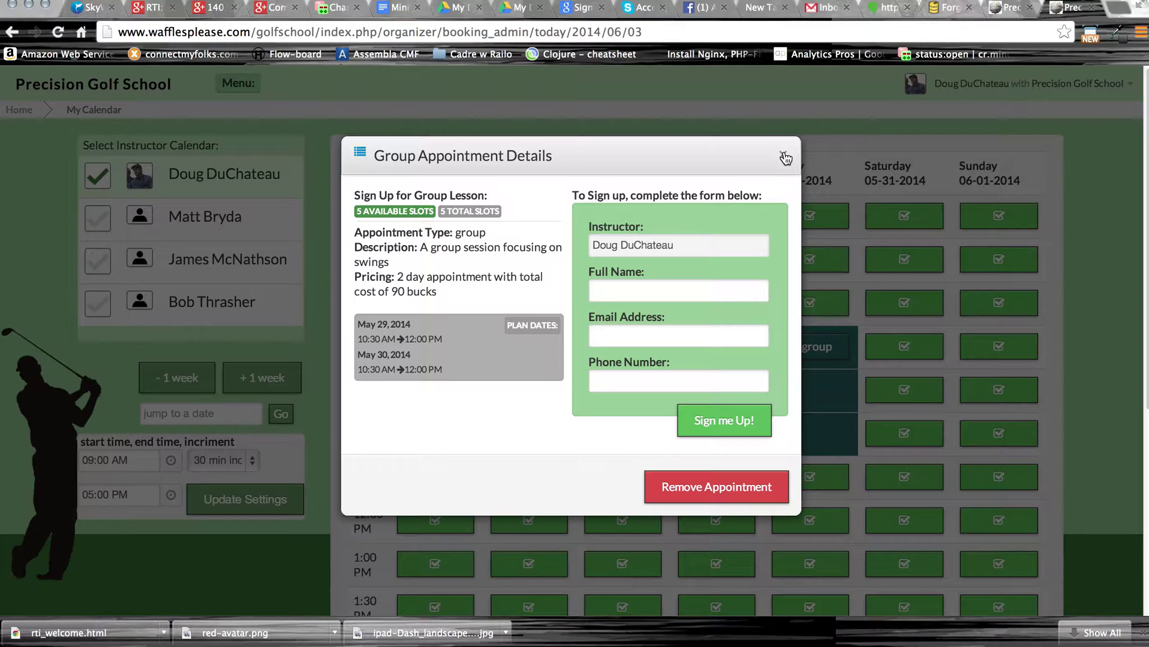
left_click(711, 488)
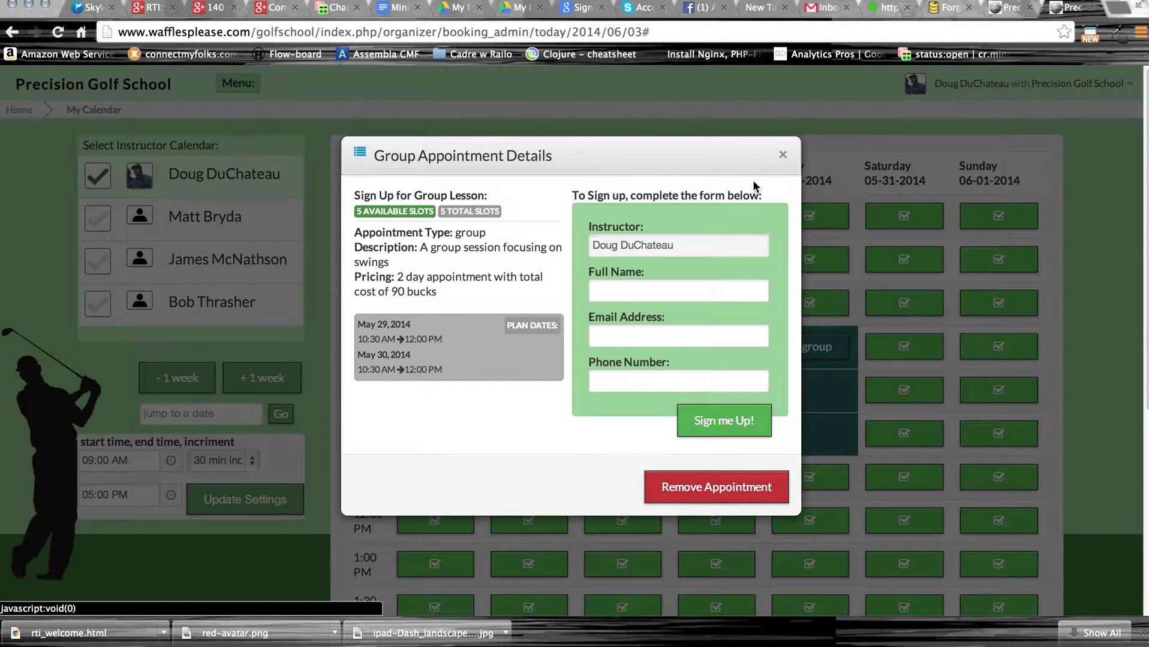
left_click(783, 158)
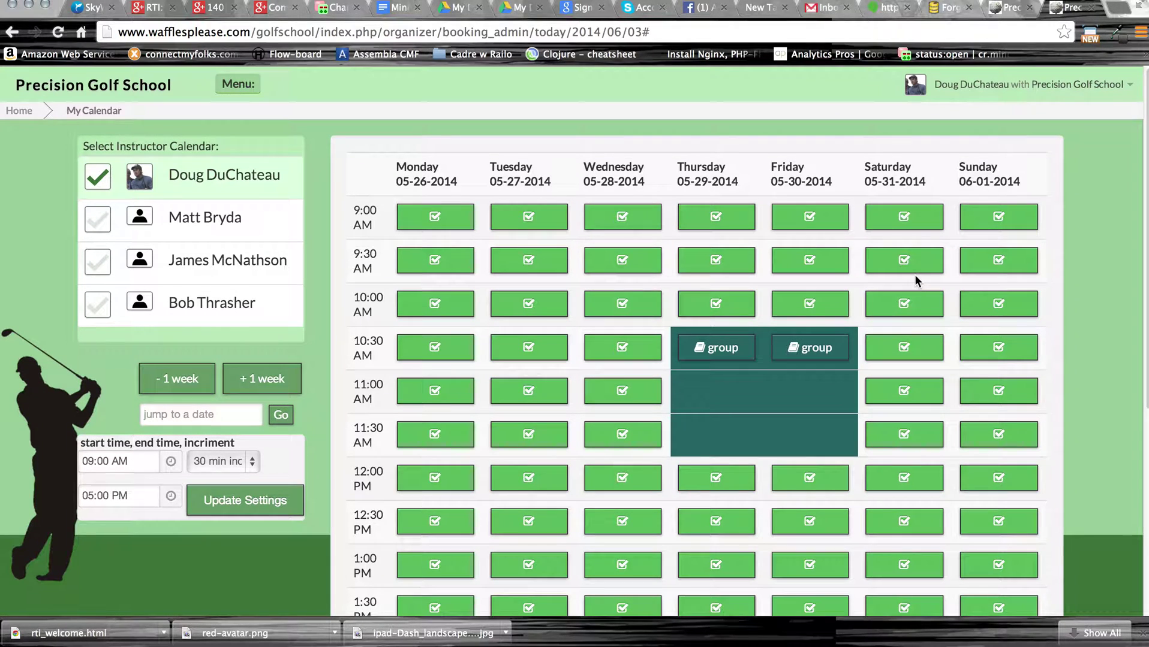
left_click(238, 84)
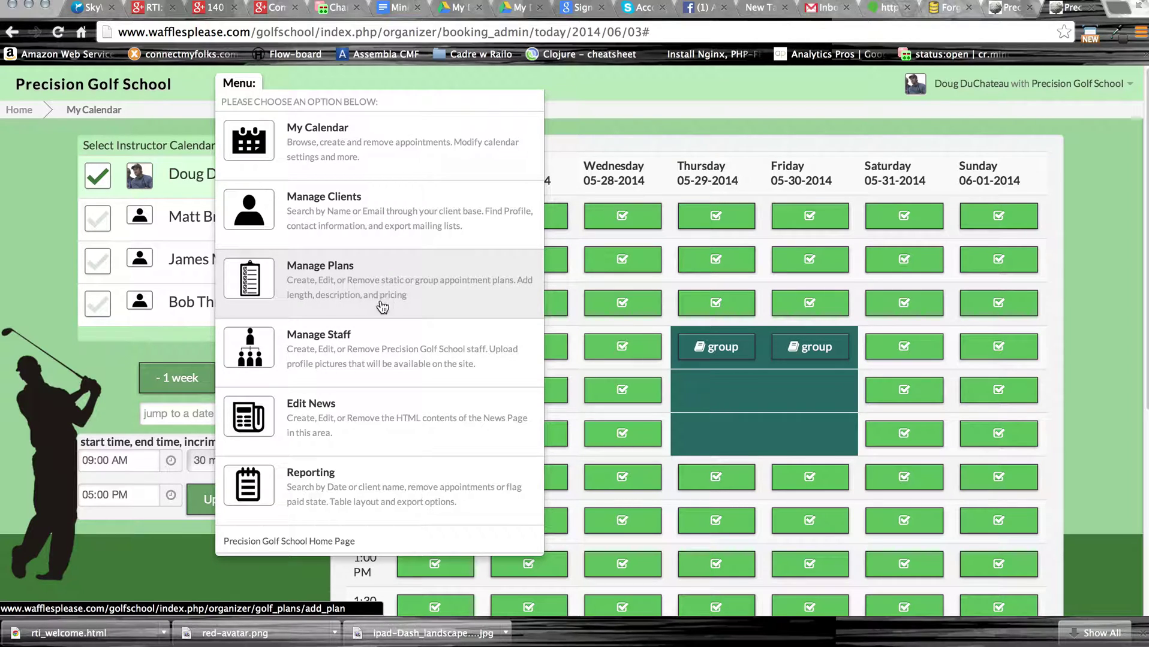
Open Manage Staff and load the first admin's title, photo and HTML bio into the edit form.
left_click(384, 349)
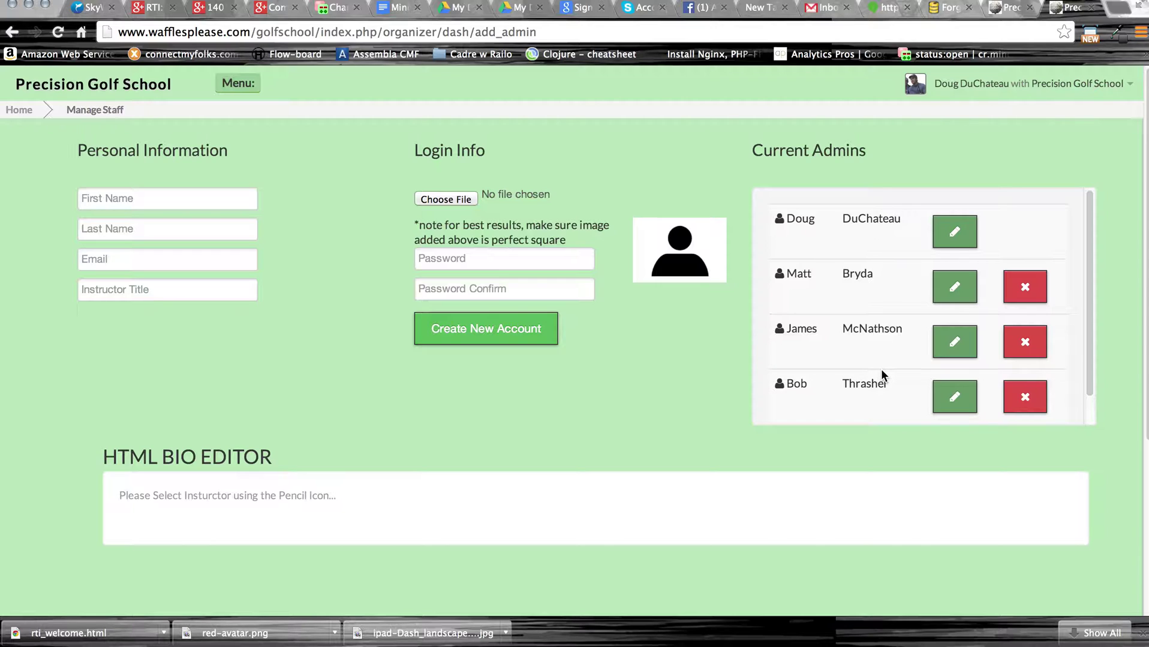
left_click(949, 239)
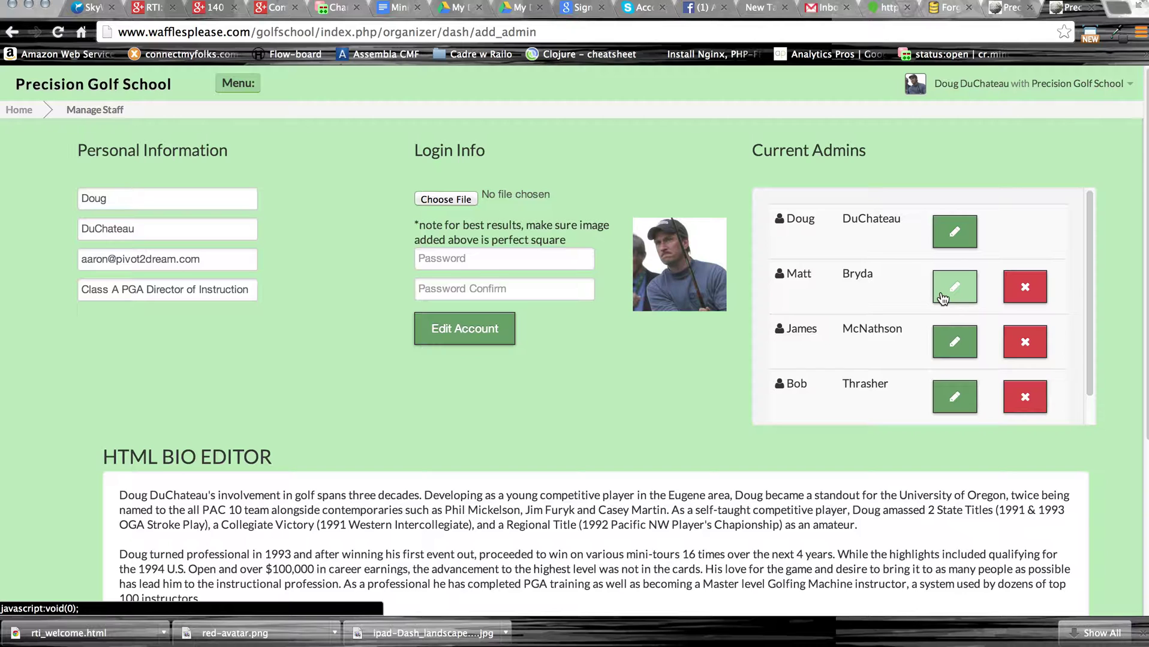
scroll(605, 388, "down", 3)
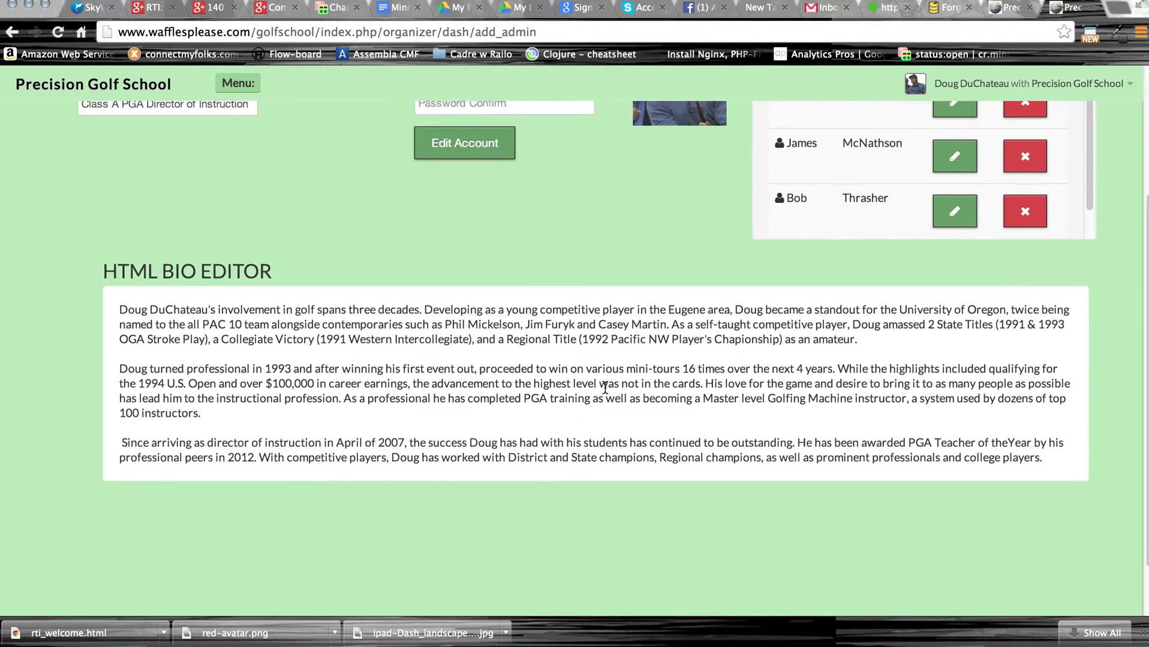
scroll(605, 388, "up", 2)
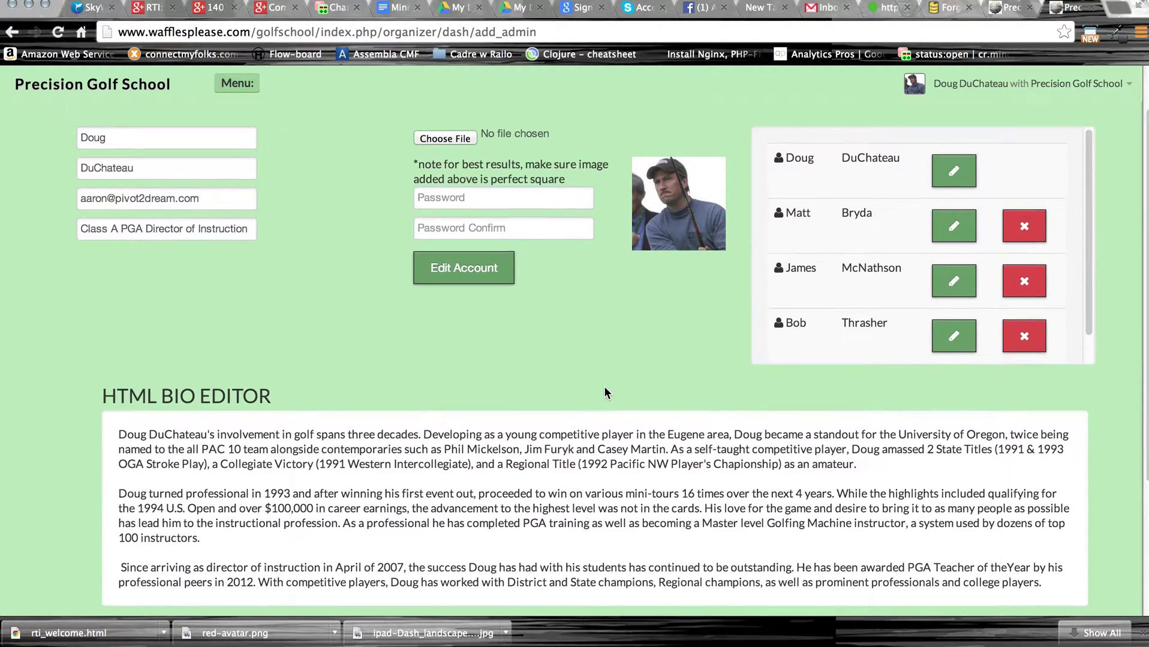
left_click(239, 250)
left_click_drag(205, 250, 95, 252)
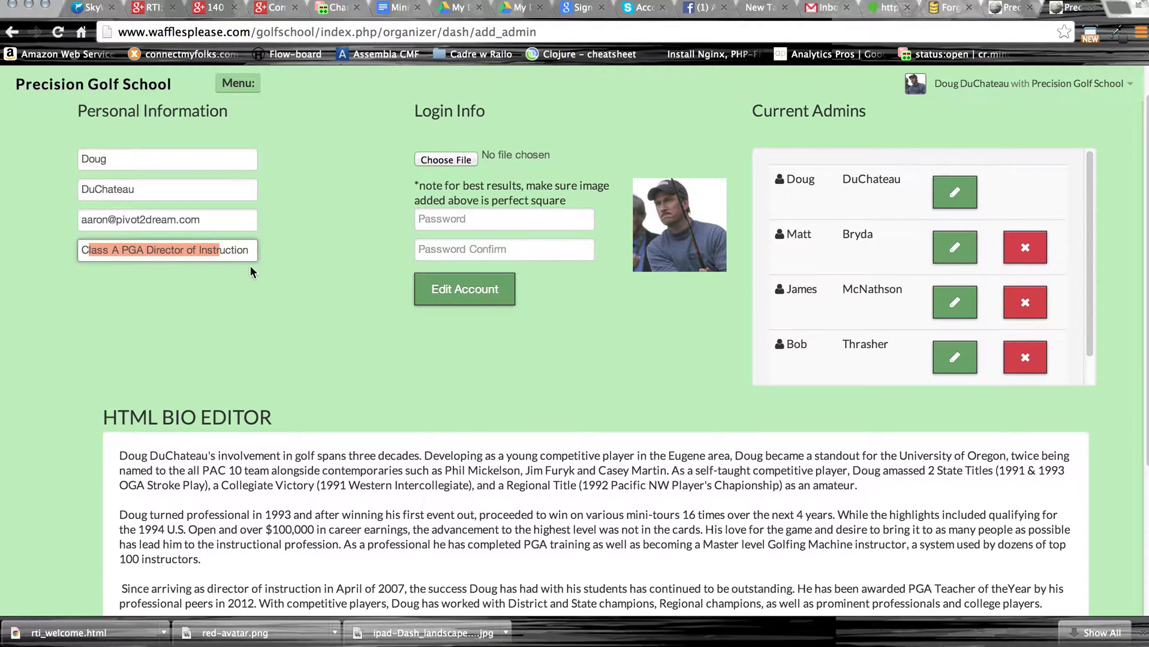
left_click(267, 283)
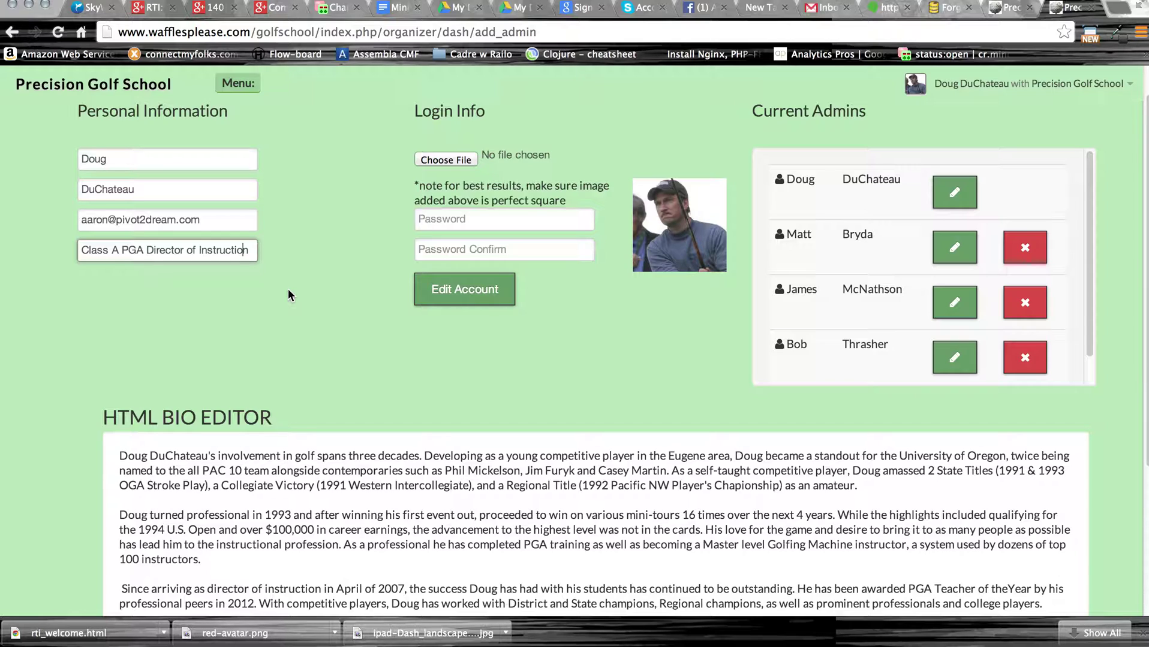
scroll(290, 292, "up", 1)
scroll(291, 292, "down", 1)
scroll(291, 291, "up", 1)
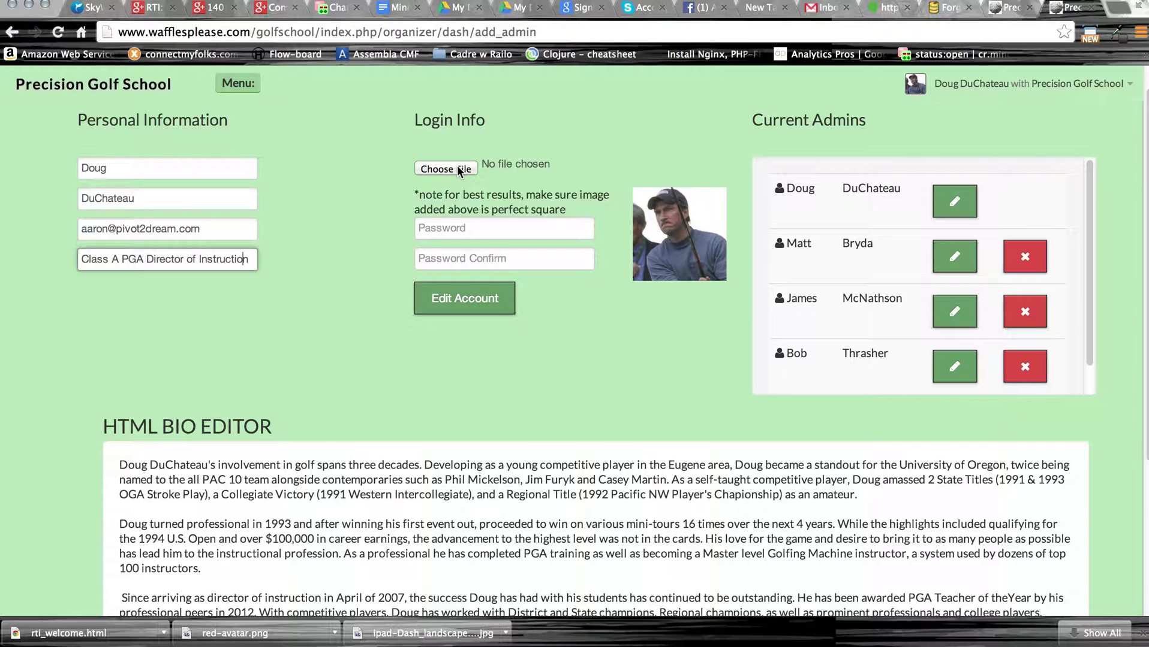
scroll(544, 116, "up", 1)
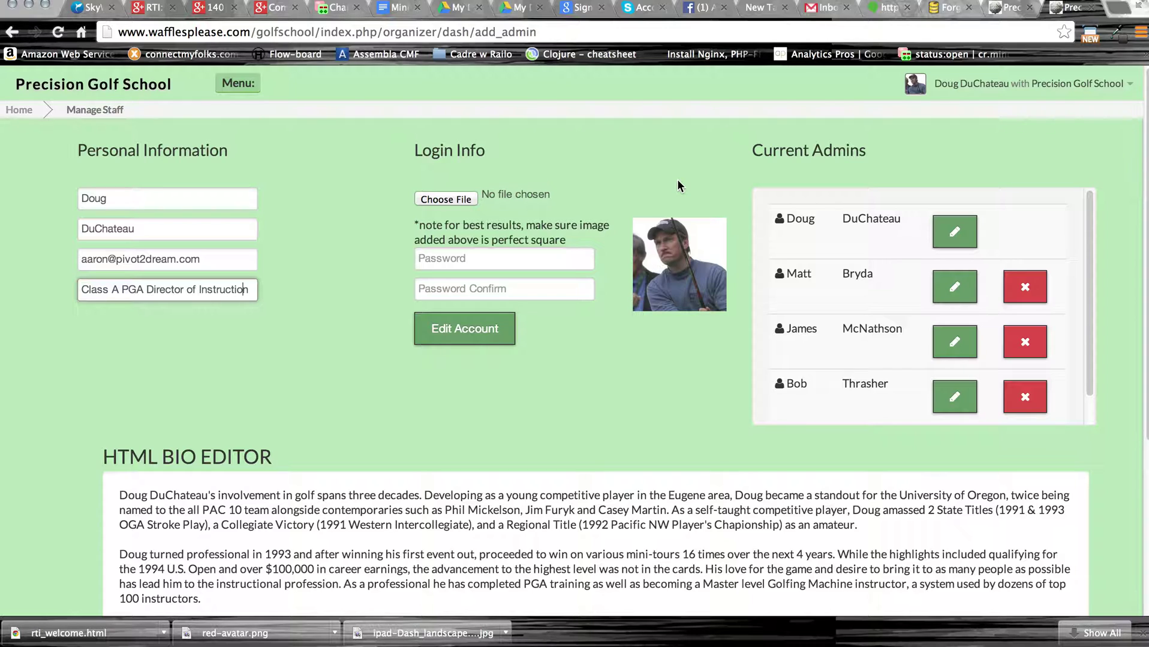
scroll(607, 379, "down", 5)
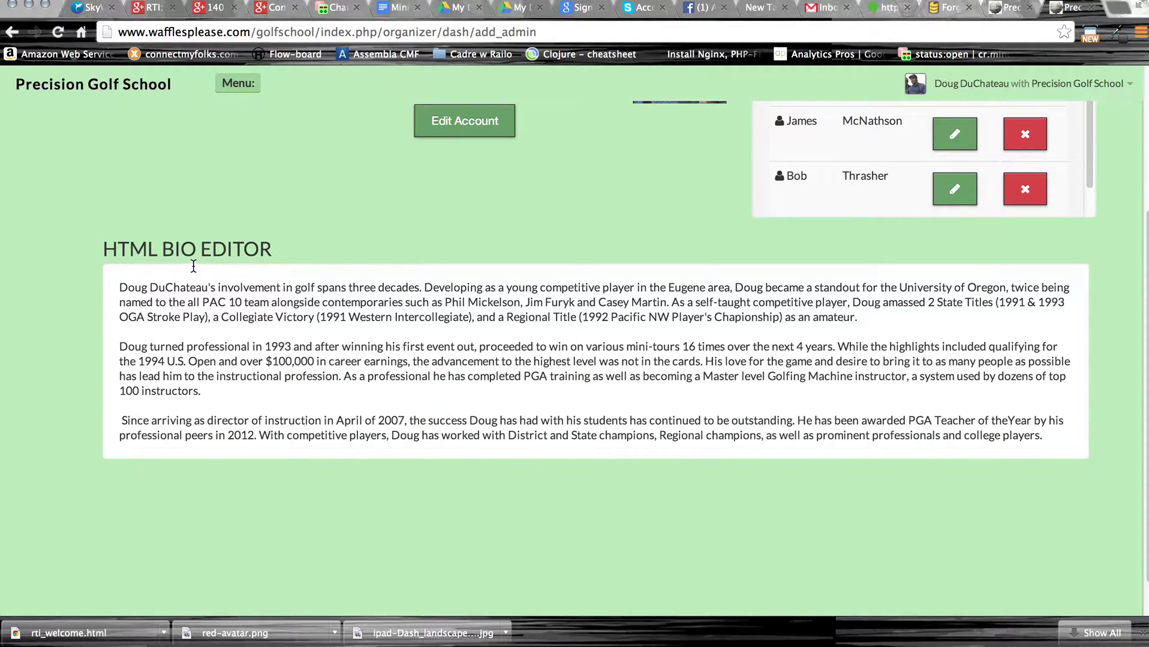
Bold a phrase in the first paragraph of the first admin's bio.
left_click(547, 309)
type("sdfsdfsdfsdfs")
key("BackSpace")
key("BackSpace")
key("BackSpace")
key("BackSpace")
key("BackSpace")
key("BackSpace")
key("BackSpace")
key("BackSpace")
key("BackSpace")
key("BackSpace")
key("BackSpace")
left_click_drag(559, 319, 455, 319)
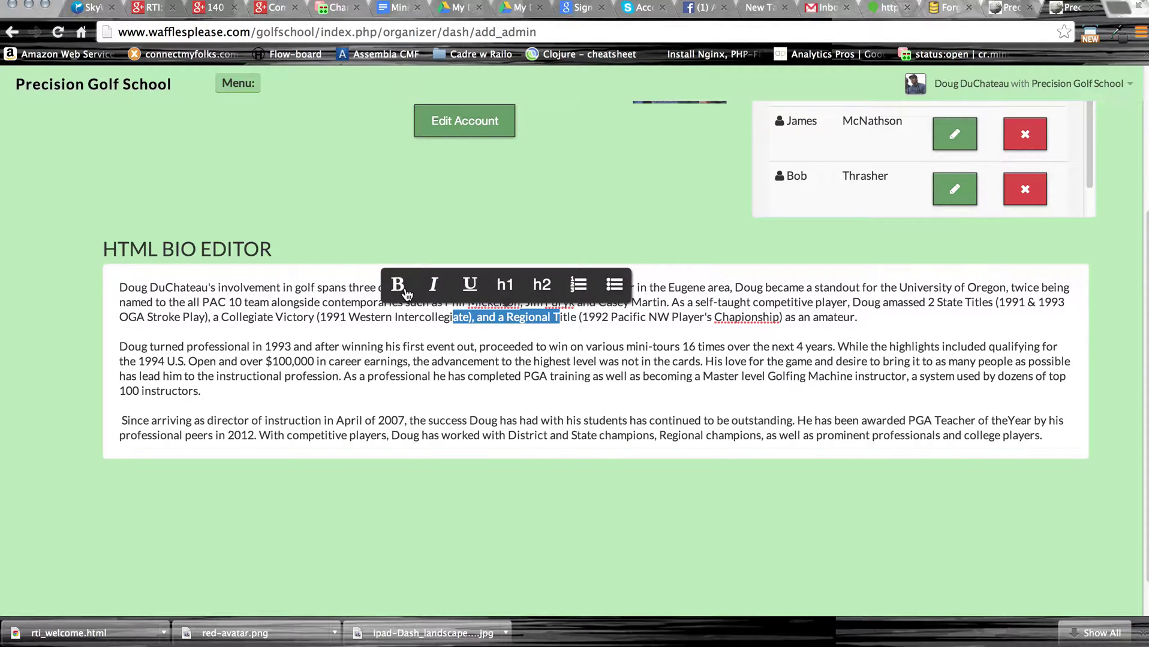
left_click(399, 289)
left_click(507, 289)
left_click(507, 289)
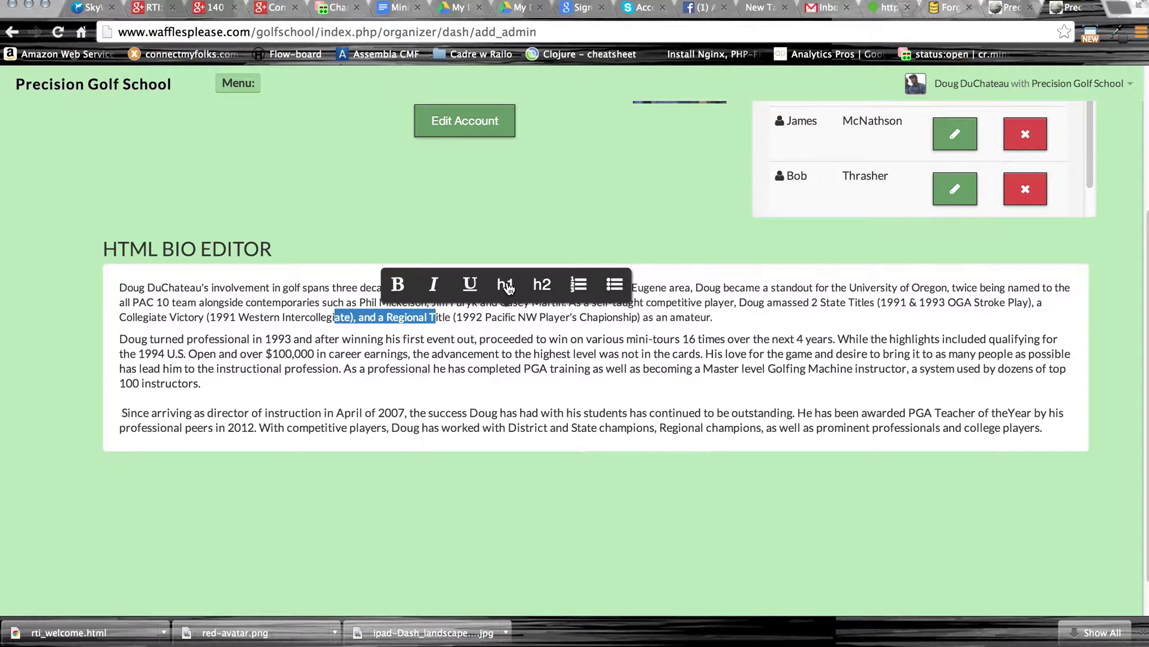
left_click(570, 319)
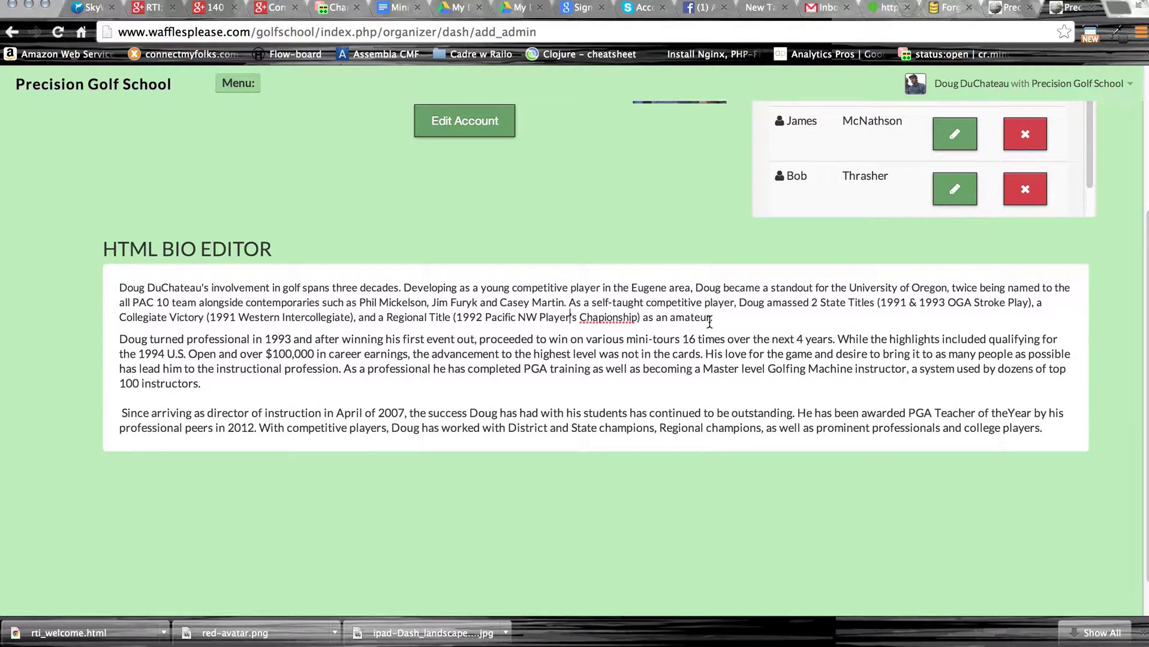
Load the second admin's profile and bio into the staff form.
scroll(716, 322, "up", 4)
scroll(670, 364, "down", 1)
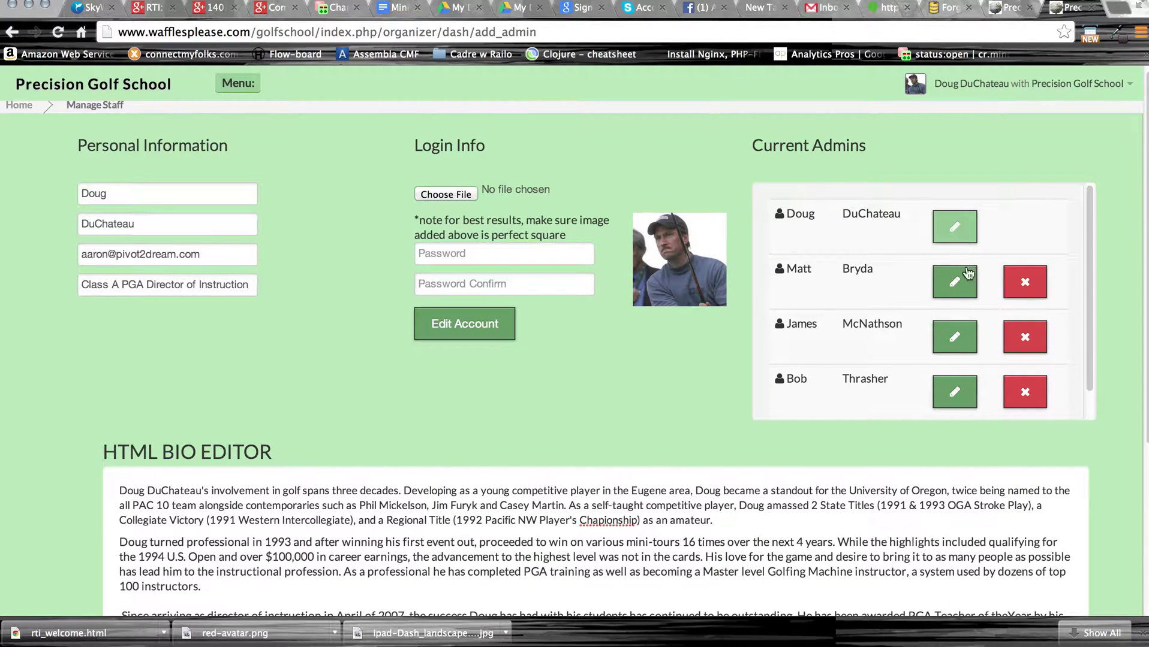
left_click(956, 284)
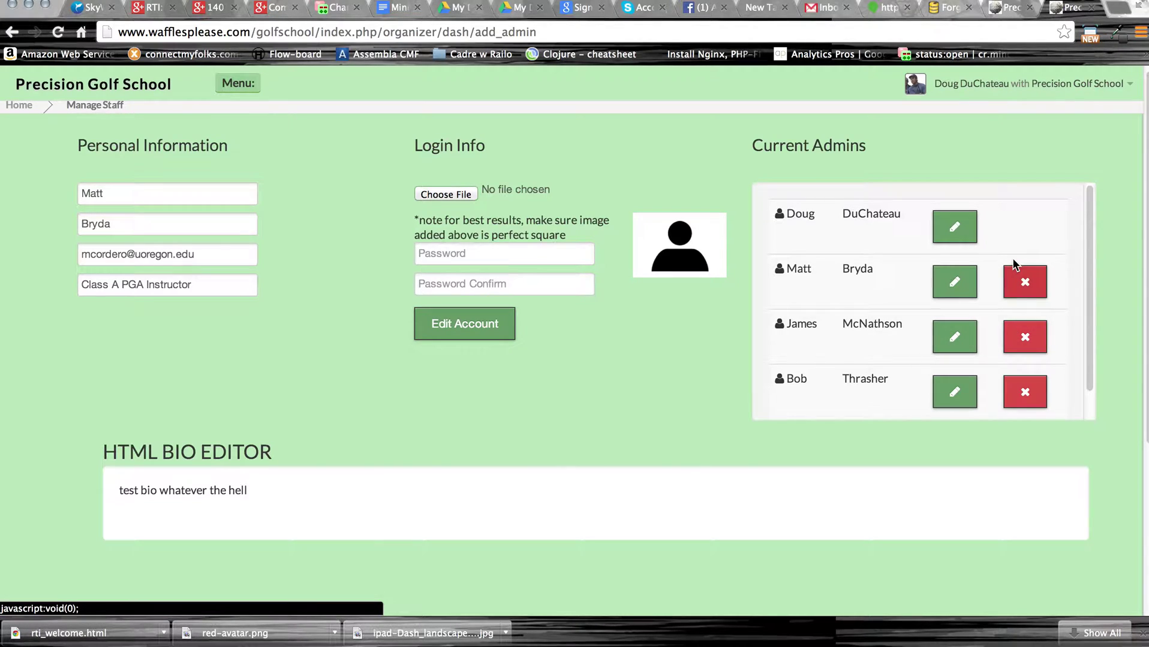
left_click(240, 83)
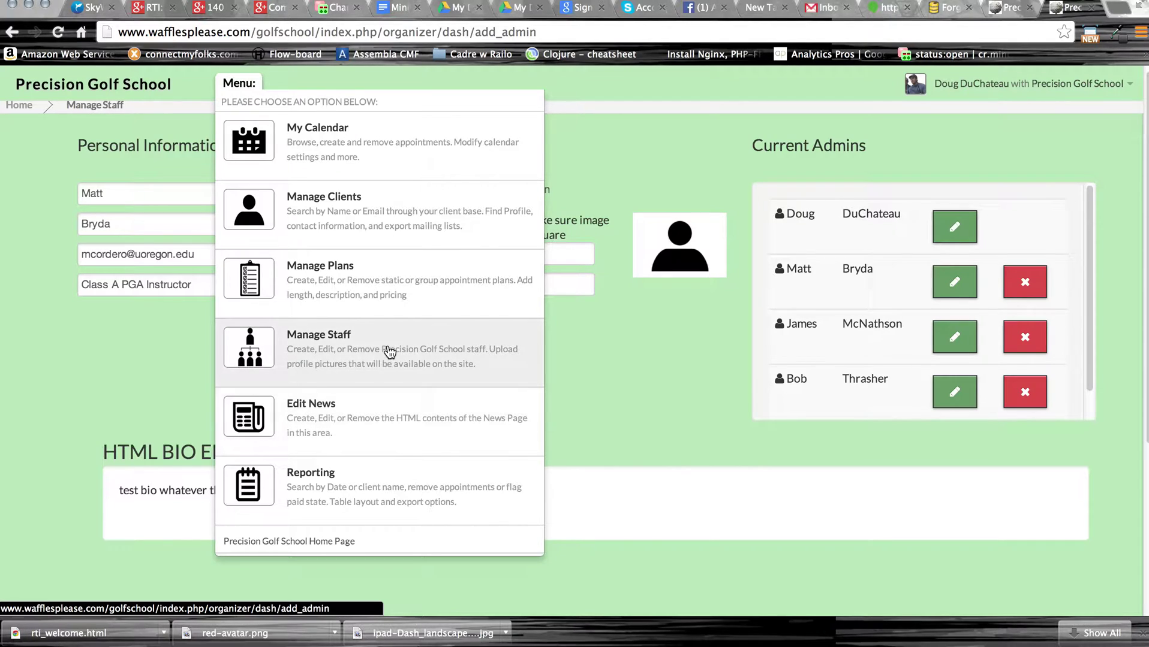
Review the Edit News page's News and About School editors, including the 2013 Schedule of Events, then reopen the admin sections menu.
left_click(383, 440)
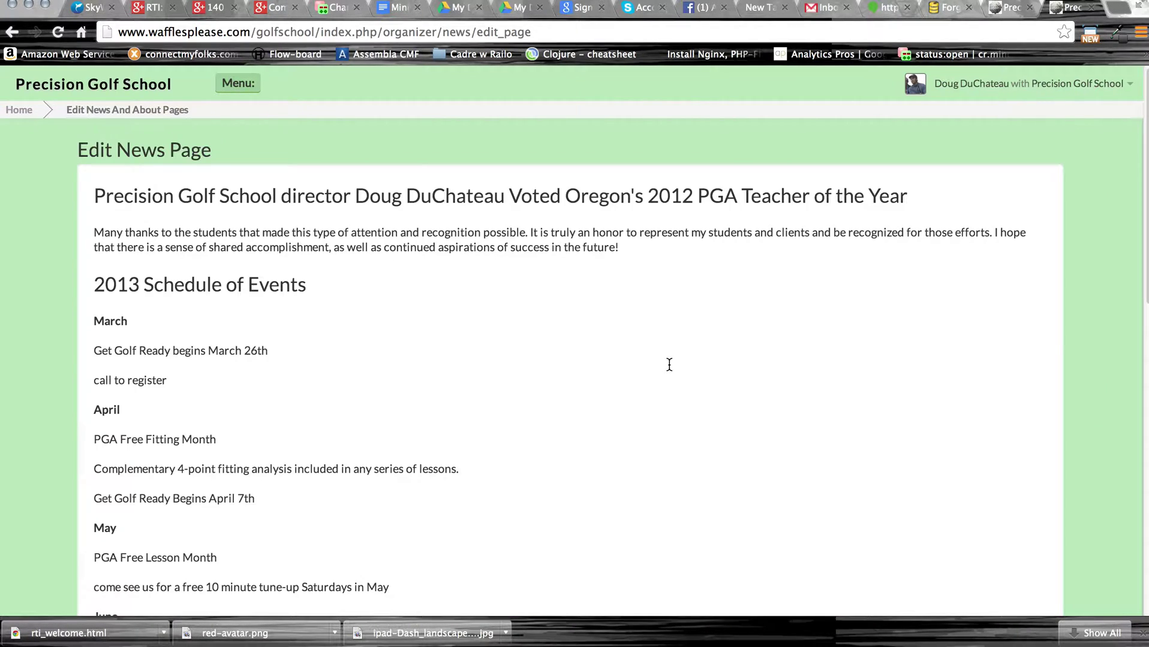
scroll(669, 365, "down", 5)
scroll(669, 365, "down", 11)
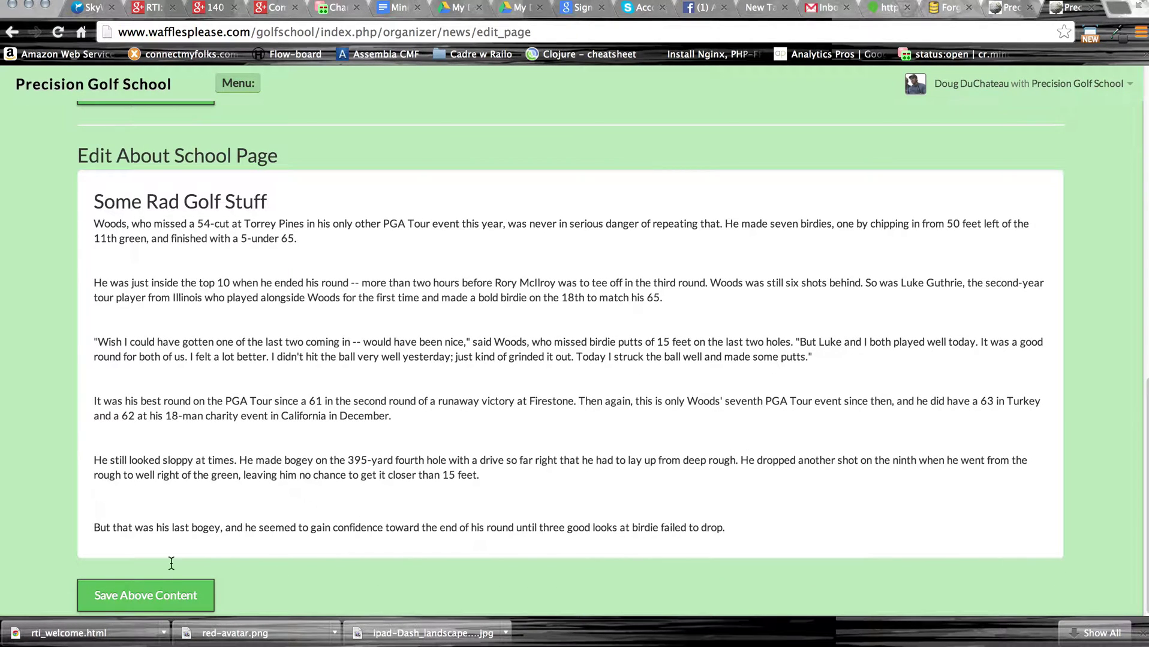
left_click_drag(528, 343, 397, 347)
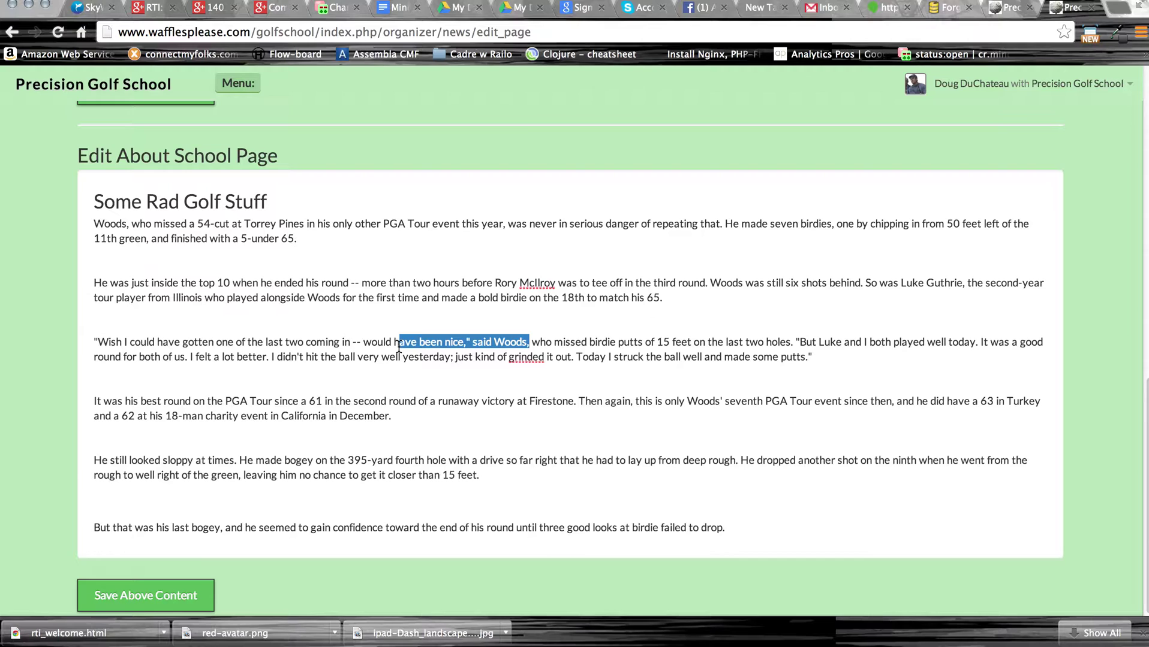
left_click(547, 335)
scroll(610, 295, "up", 12)
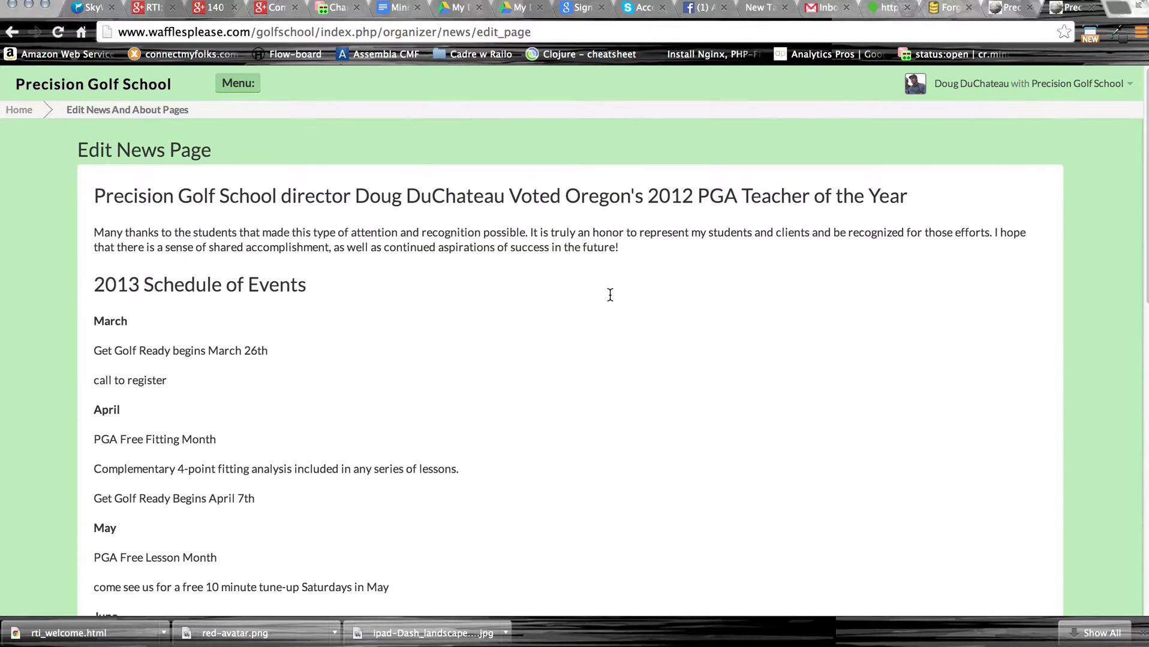
scroll(610, 295, "down", 5)
scroll(456, 316, "up", 1)
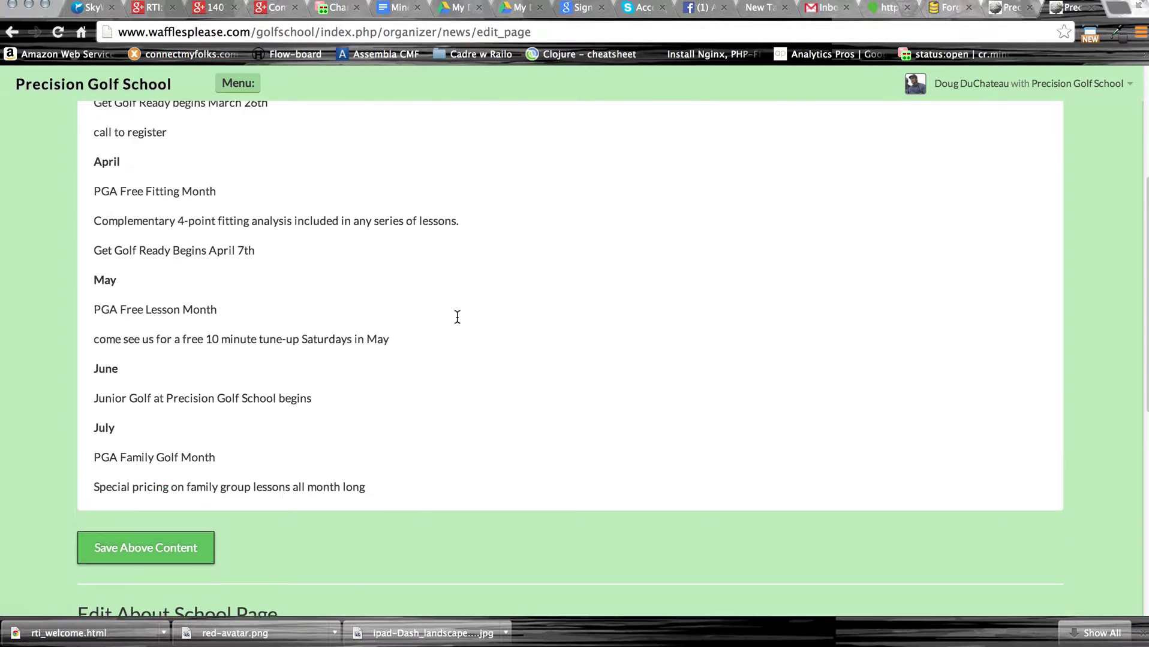
scroll(457, 316, "up", 5)
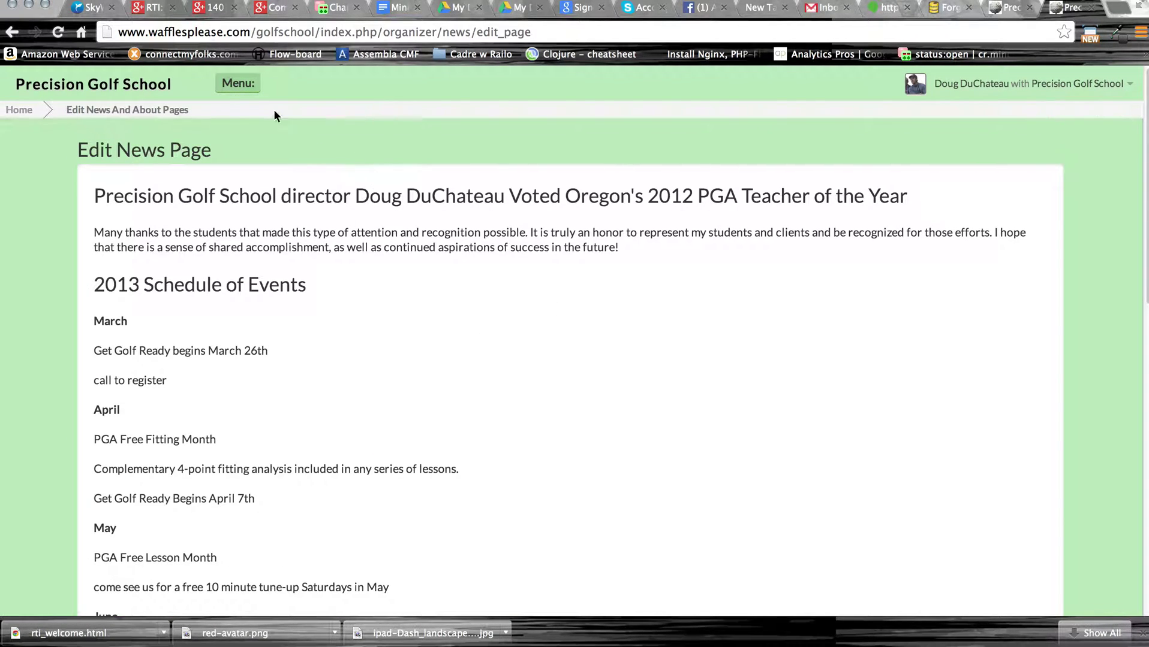
left_click(238, 83)
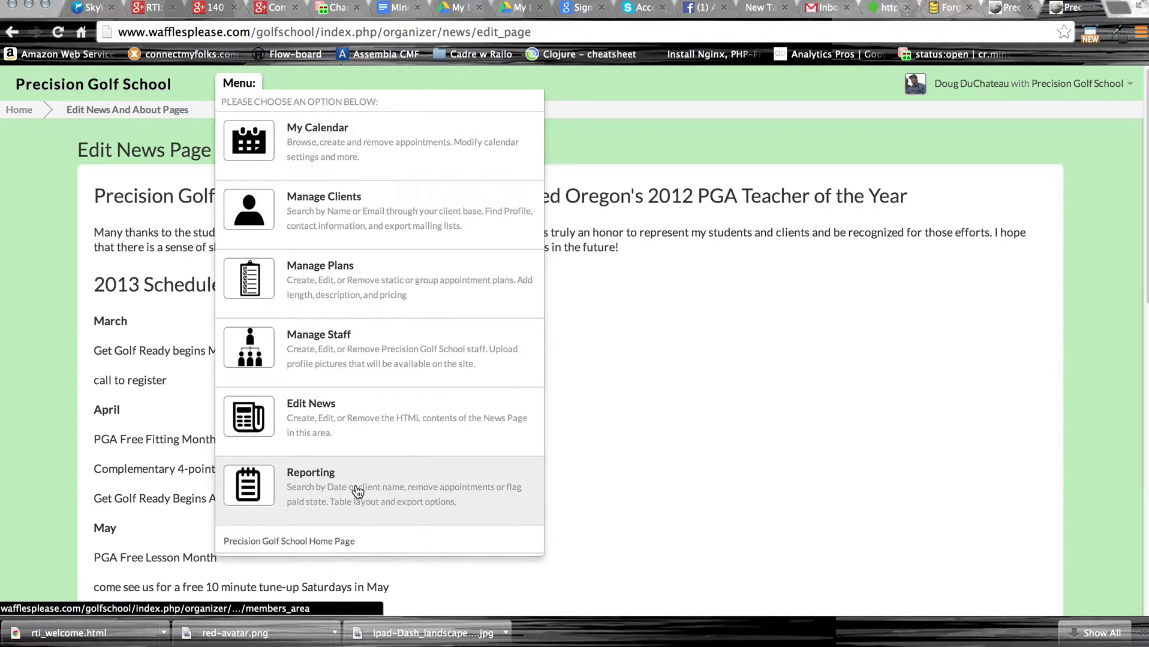
Go to the bookings Reporting Options page and look over its search fields.
left_click(358, 492)
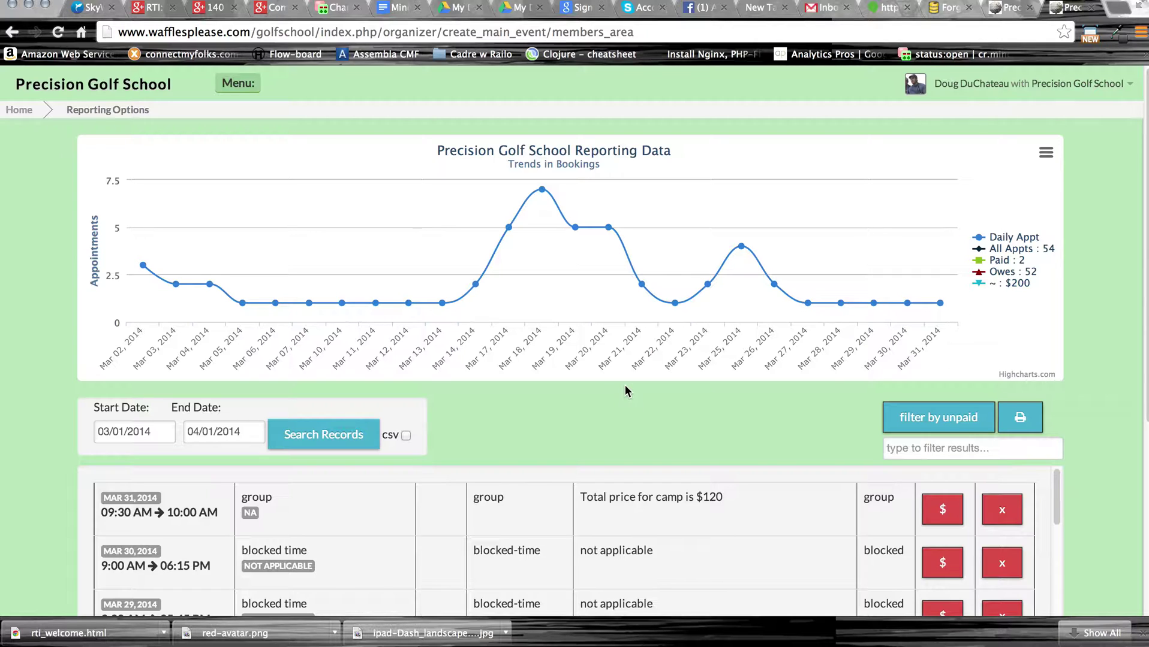
scroll(695, 412, "down", 6)
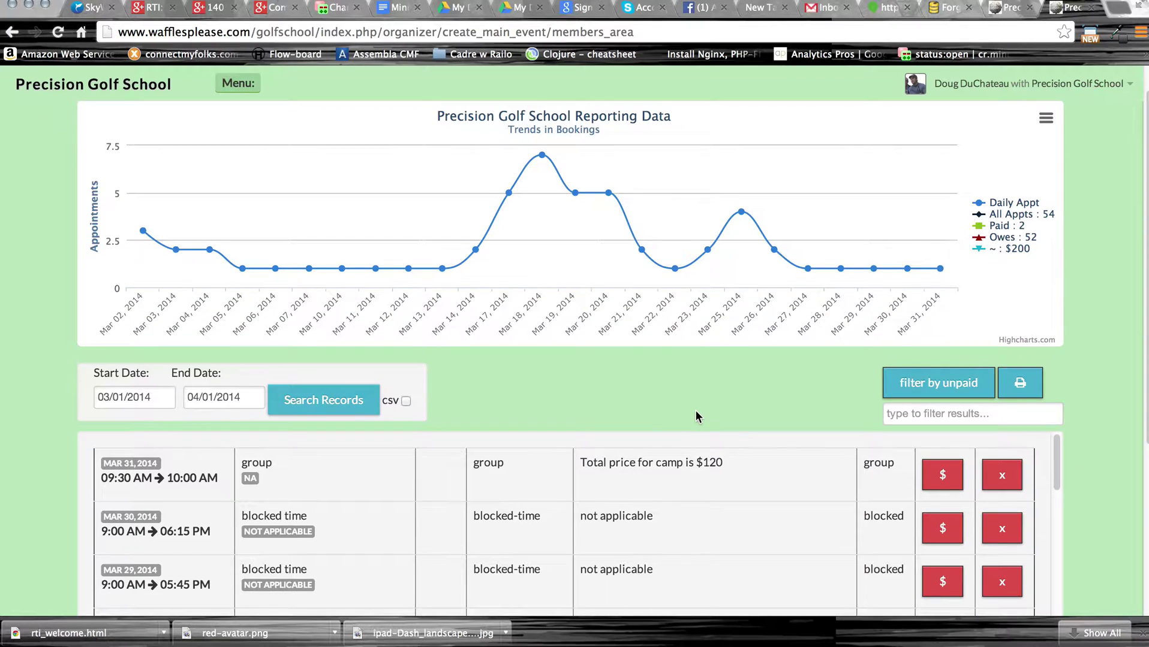
scroll(695, 411, "up", 15)
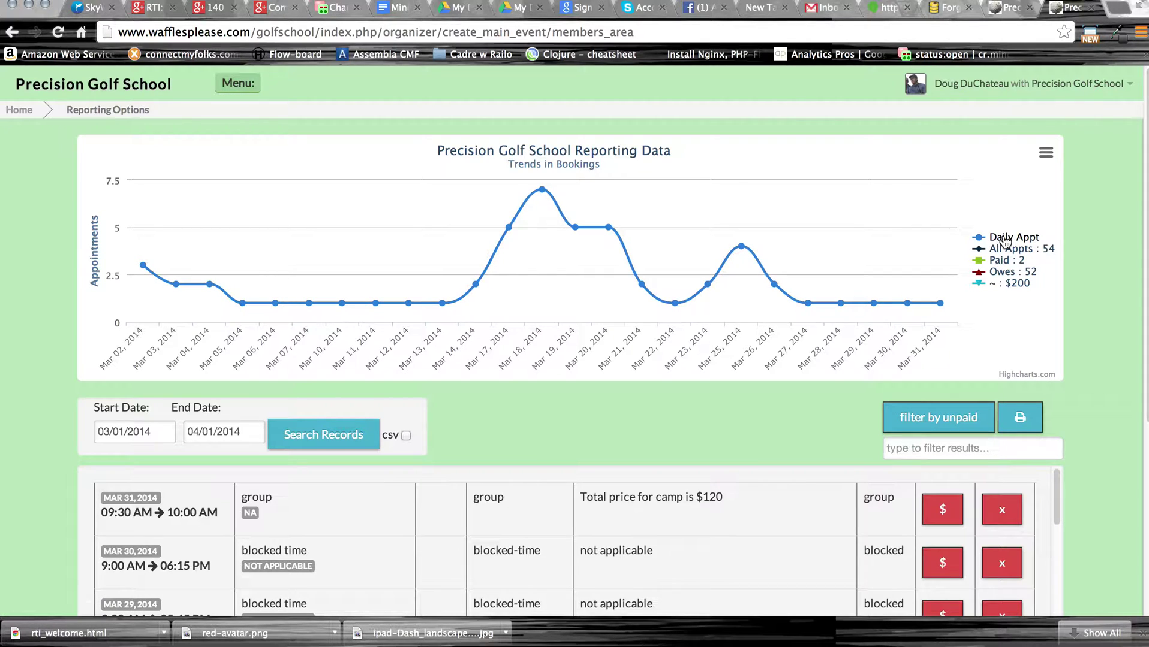
Set the start date to 02/01/2014 and search bookings through 04/01/2014.
left_click(164, 434)
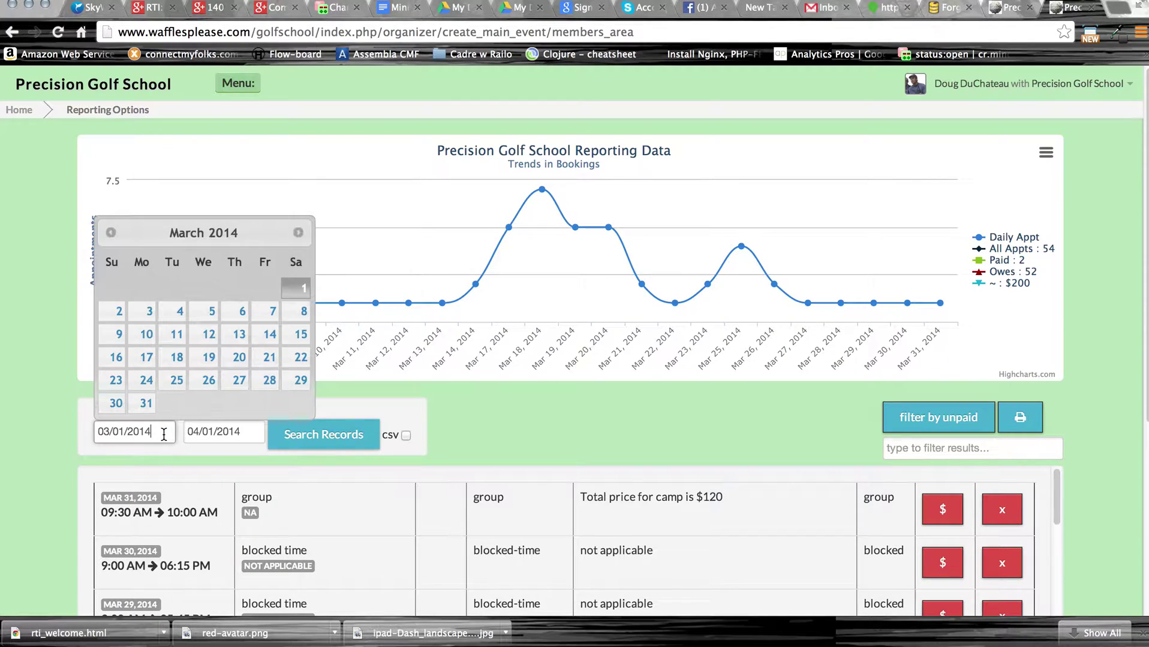
left_click(249, 438)
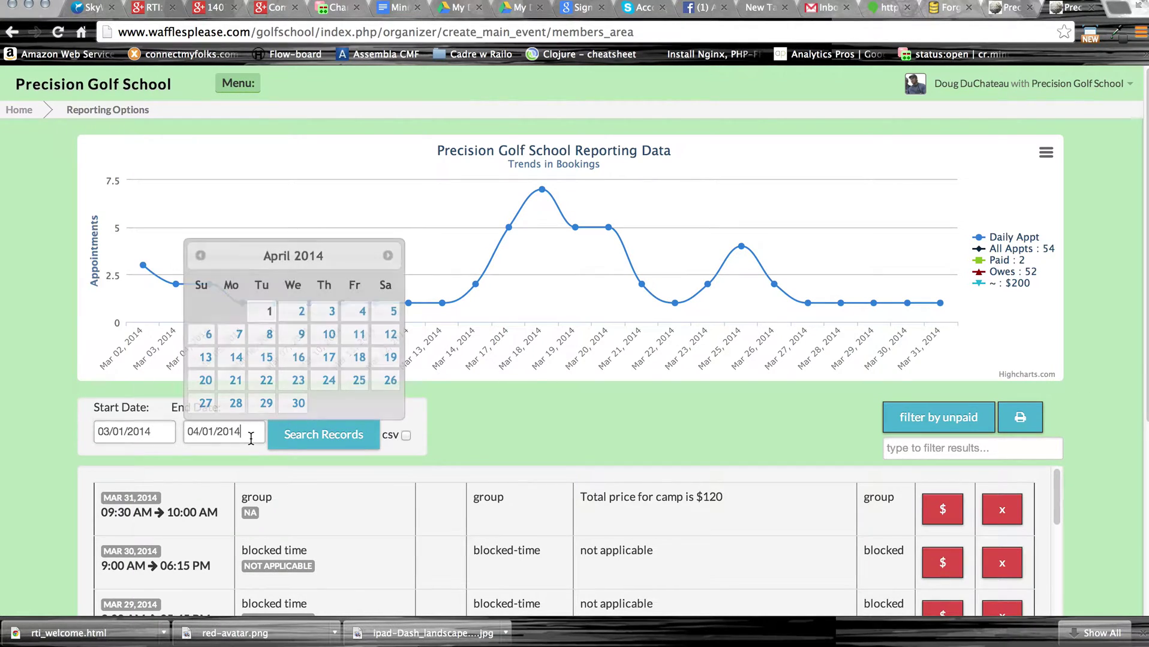
left_click(151, 432)
left_click(111, 235)
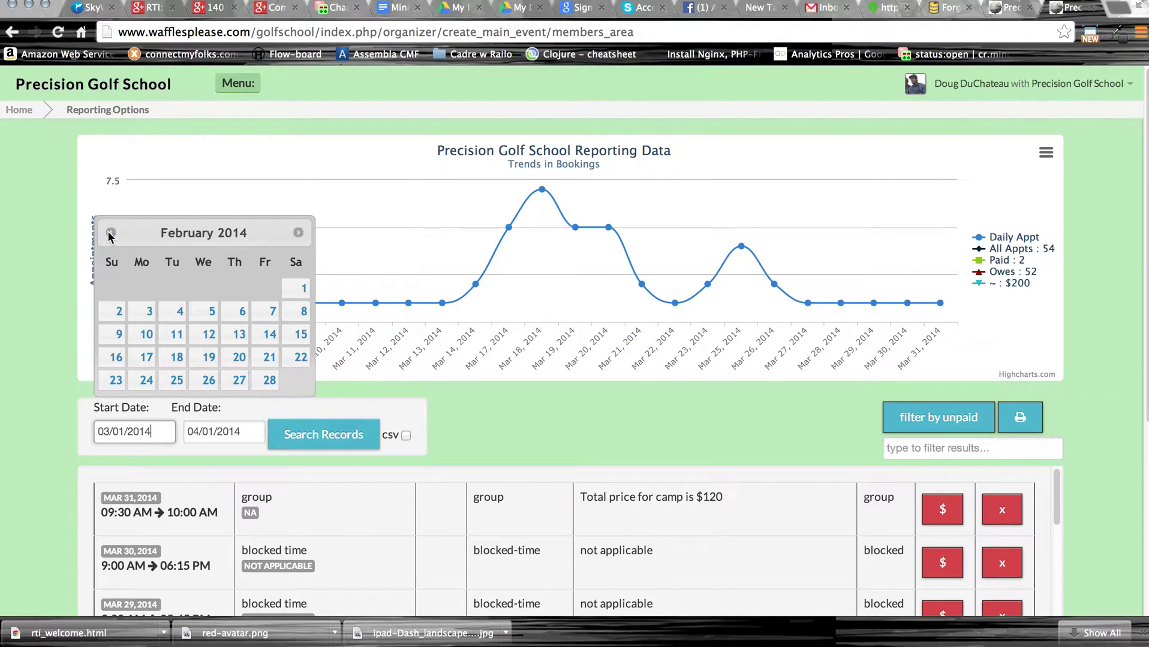
left_click(298, 290)
left_click(313, 433)
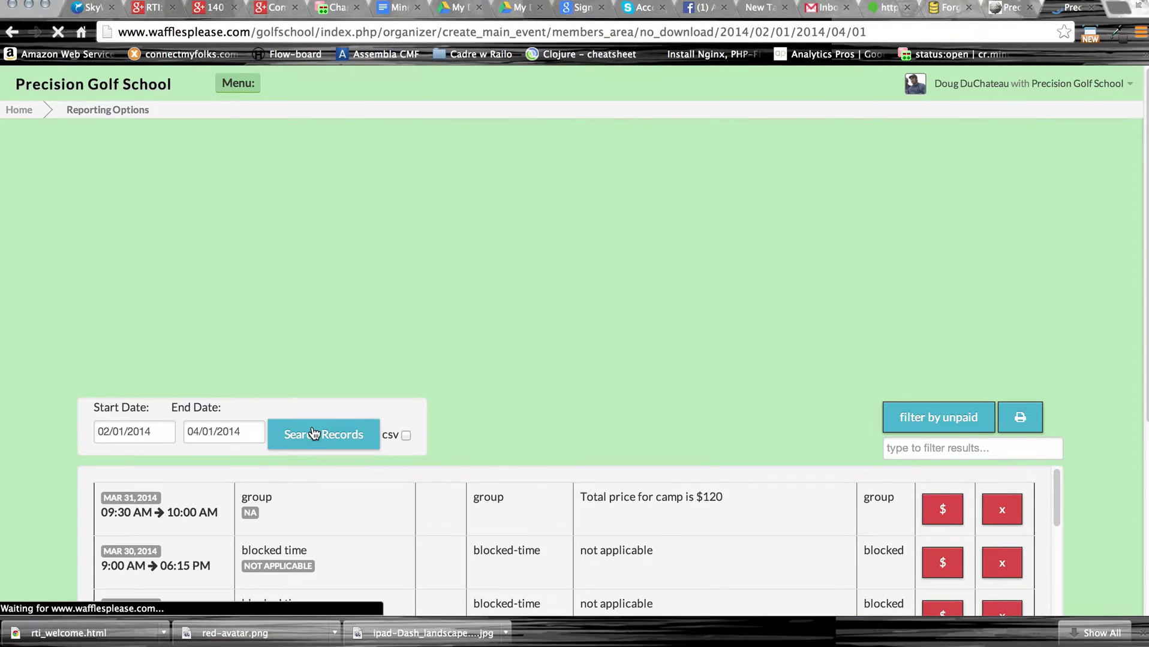
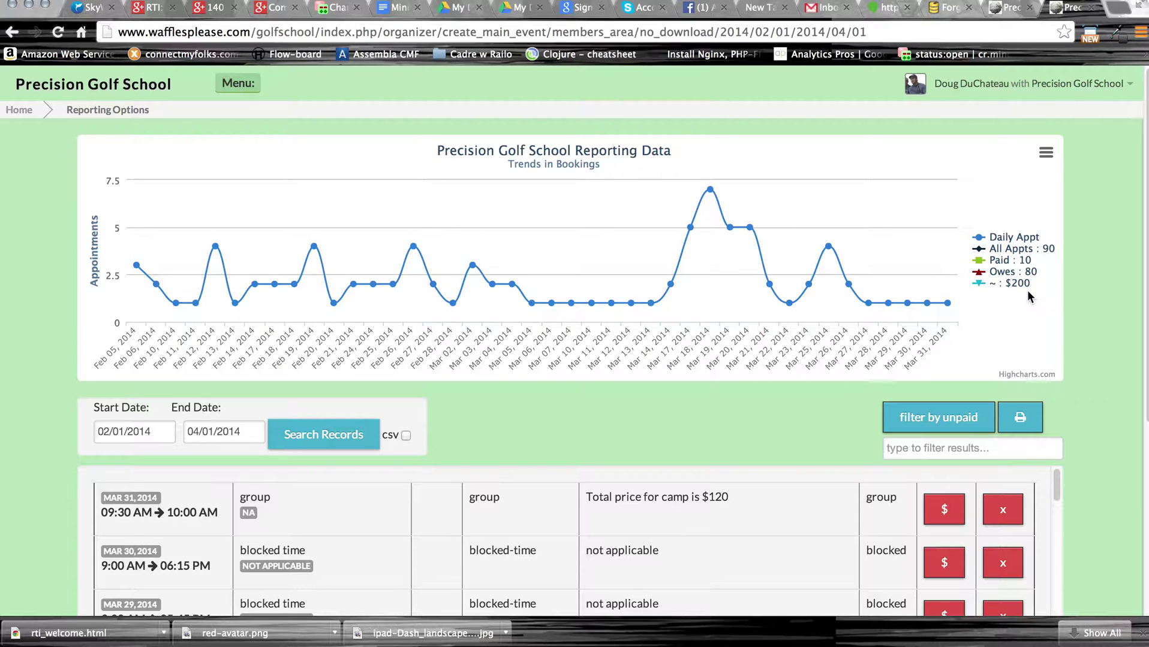
Mark the Mar 31 and Mar 28 group bookings and the Mar 30 and Mar 29 blocked times as paid.
mouse_move(901, 310)
scroll(849, 407, "down", 2)
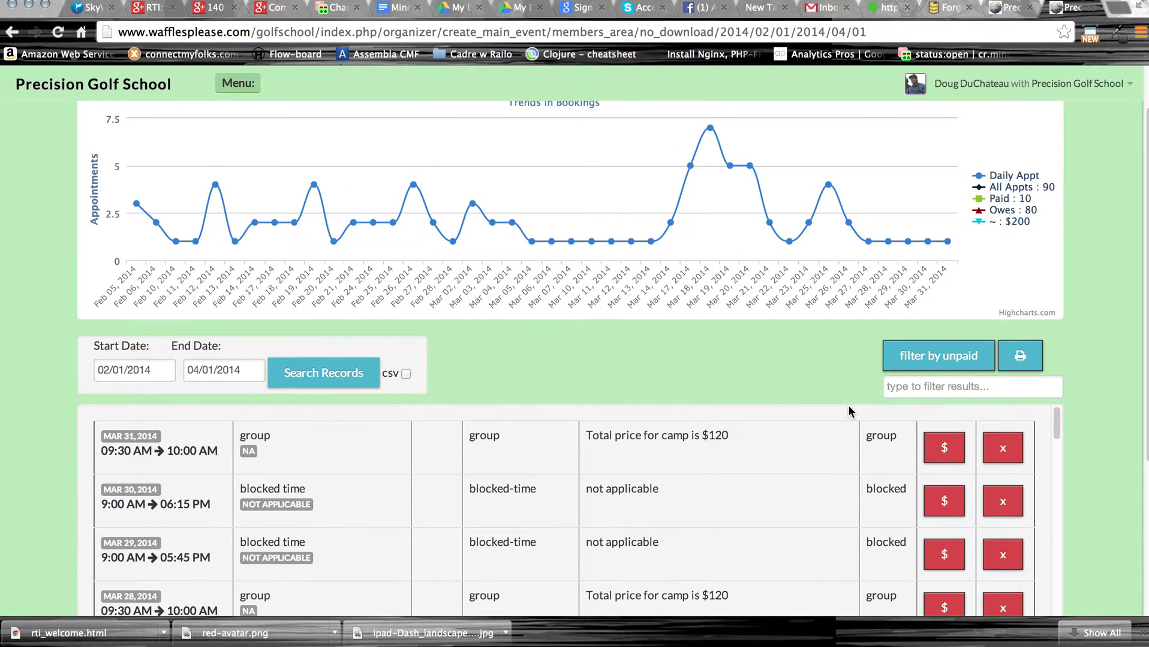
scroll(845, 399, "down", 1)
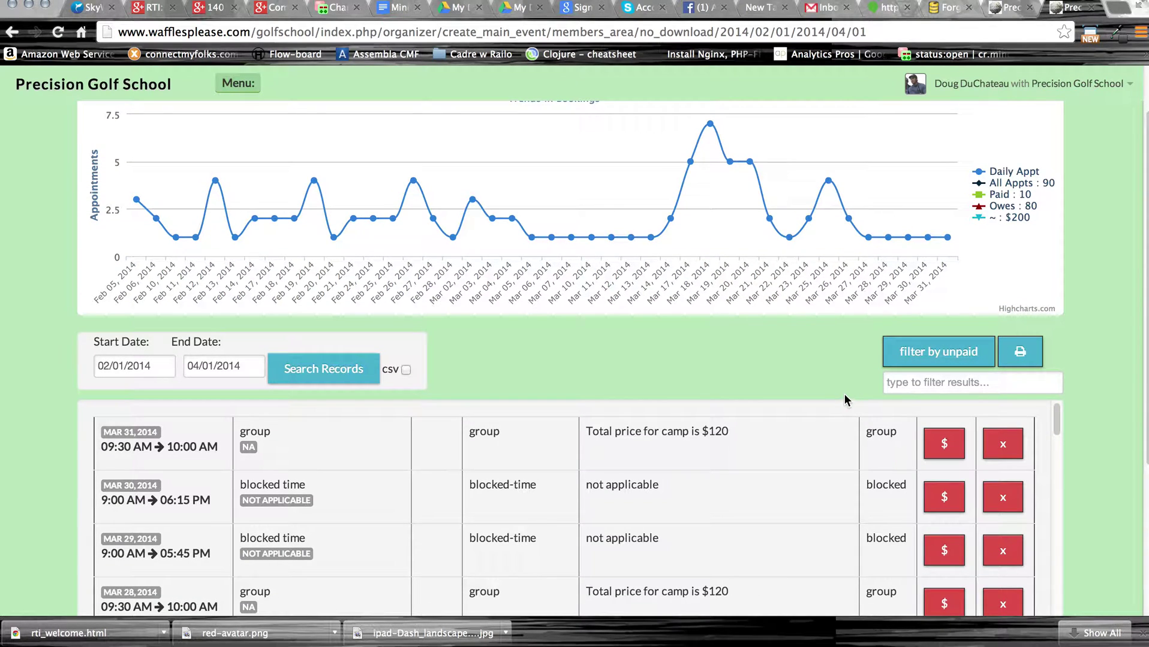
scroll(1009, 455, "down", 5)
scroll(881, 373, "up", 3)
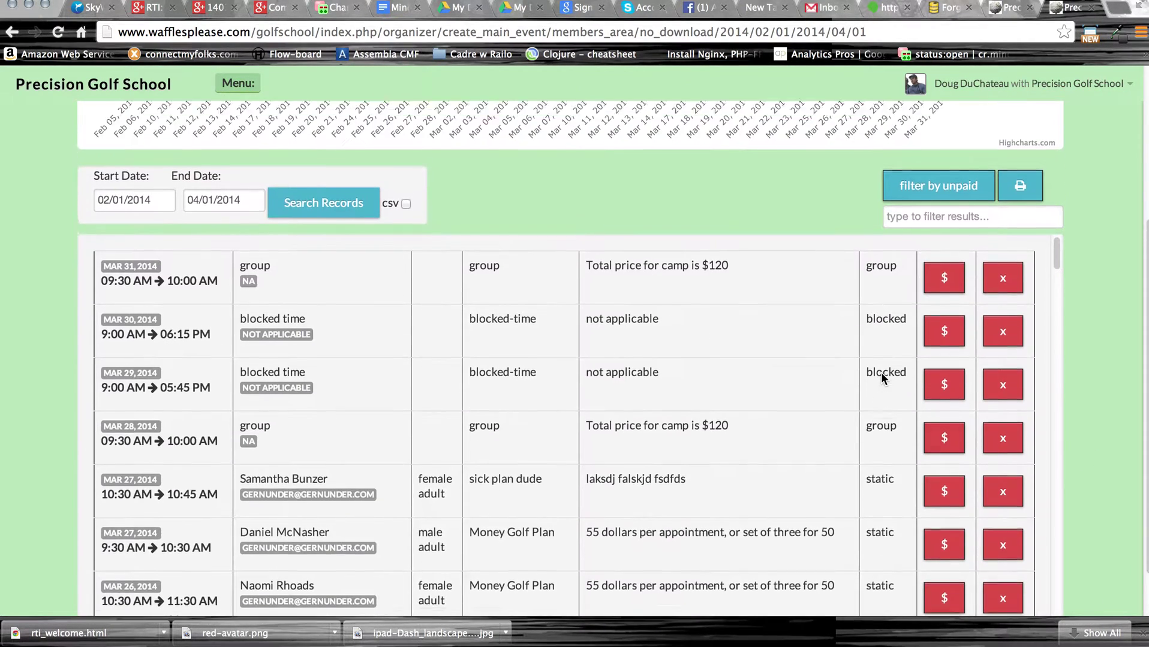
left_click(944, 328)
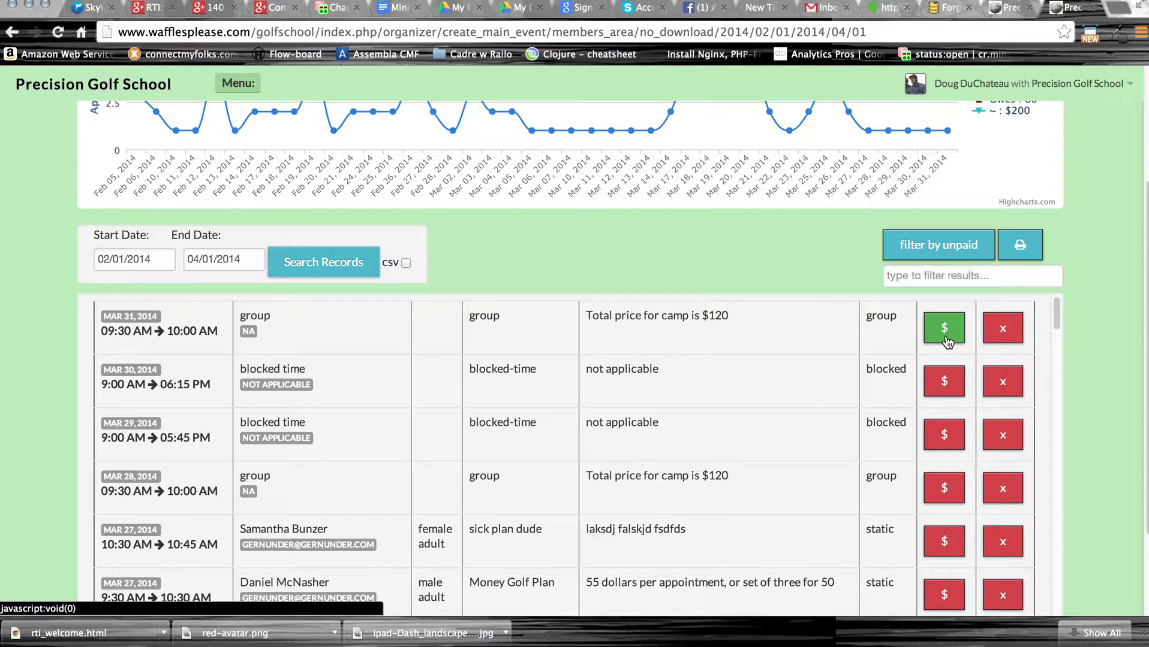
left_click(945, 382)
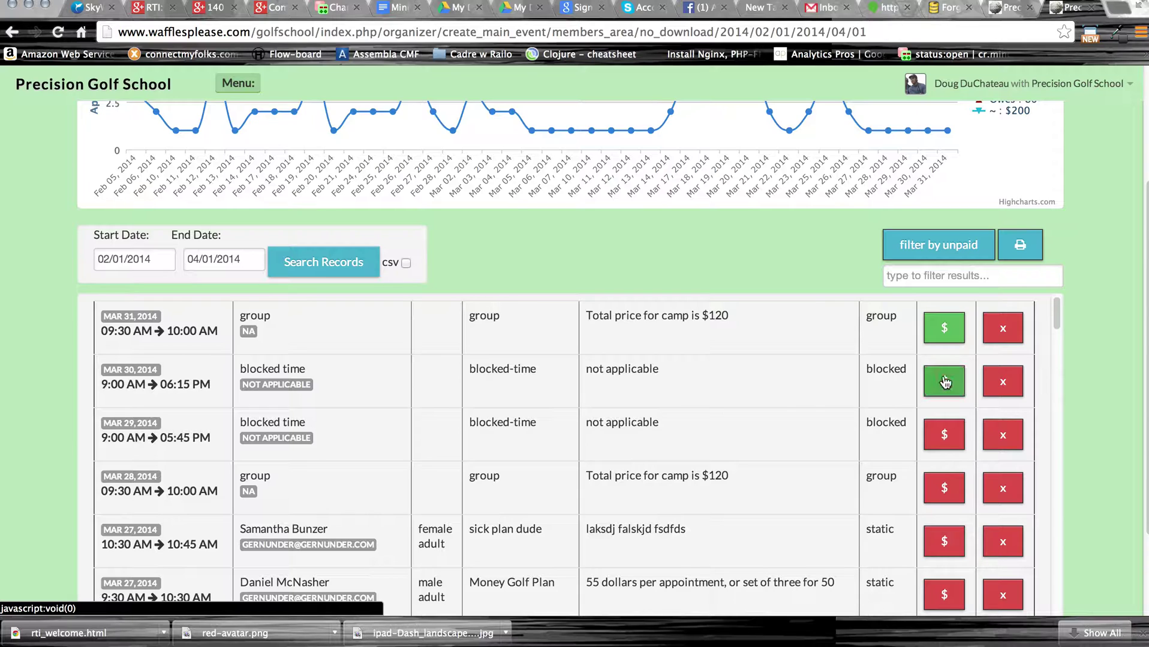
left_click(950, 447)
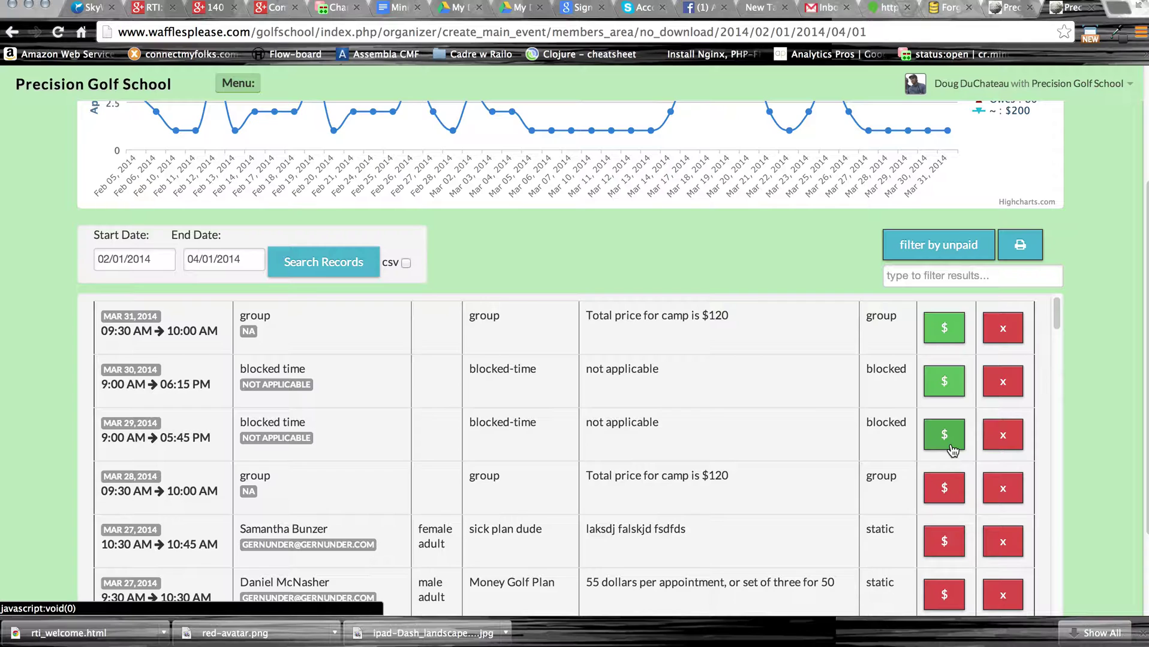
left_click(950, 488)
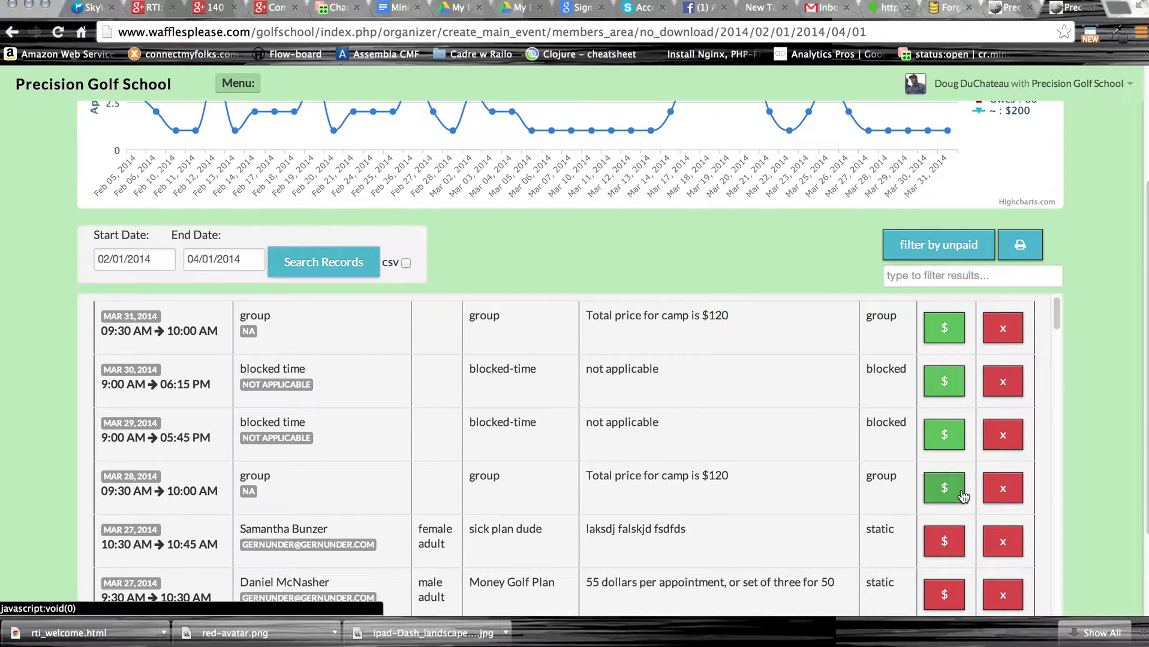
Reload the report and check the updated totals: 14 paid, 76 owing.
scroll(866, 422, "up", 1)
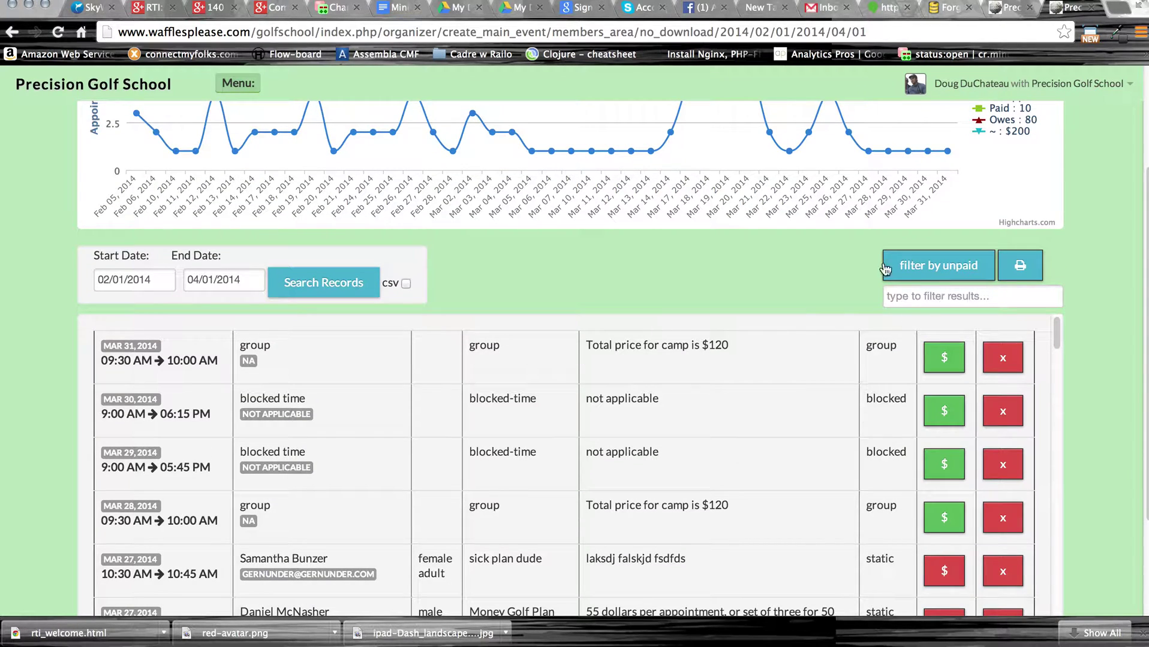
left_click(797, 30)
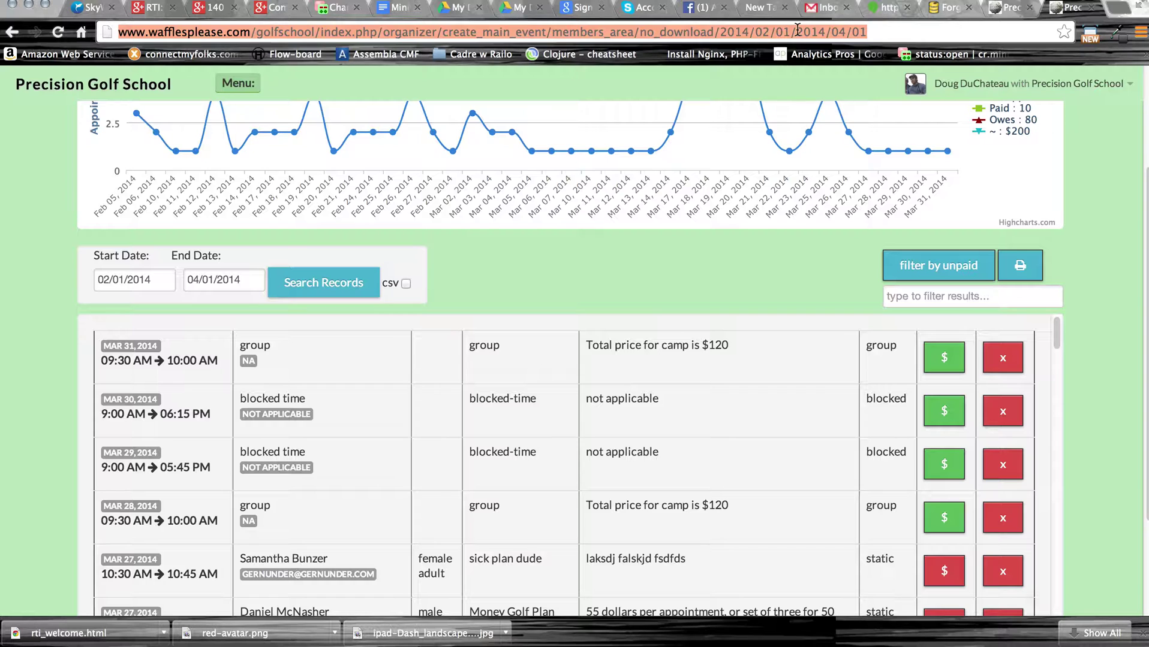
key("Return")
scroll(788, 258, "down", 4)
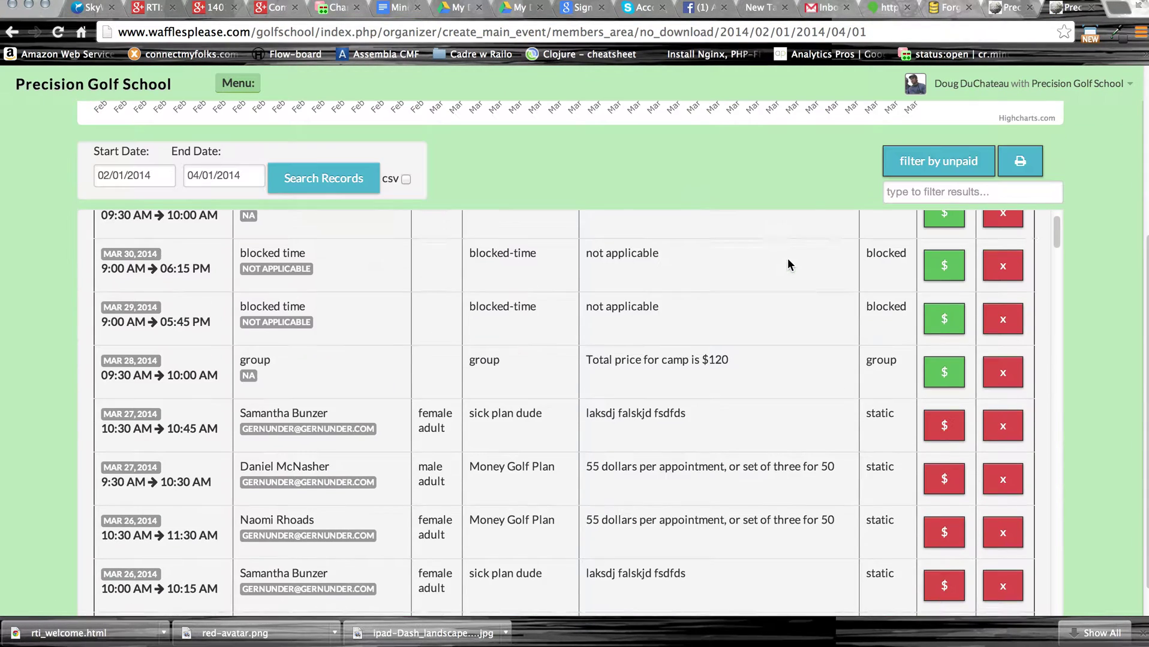
scroll(833, 269, "up", 2)
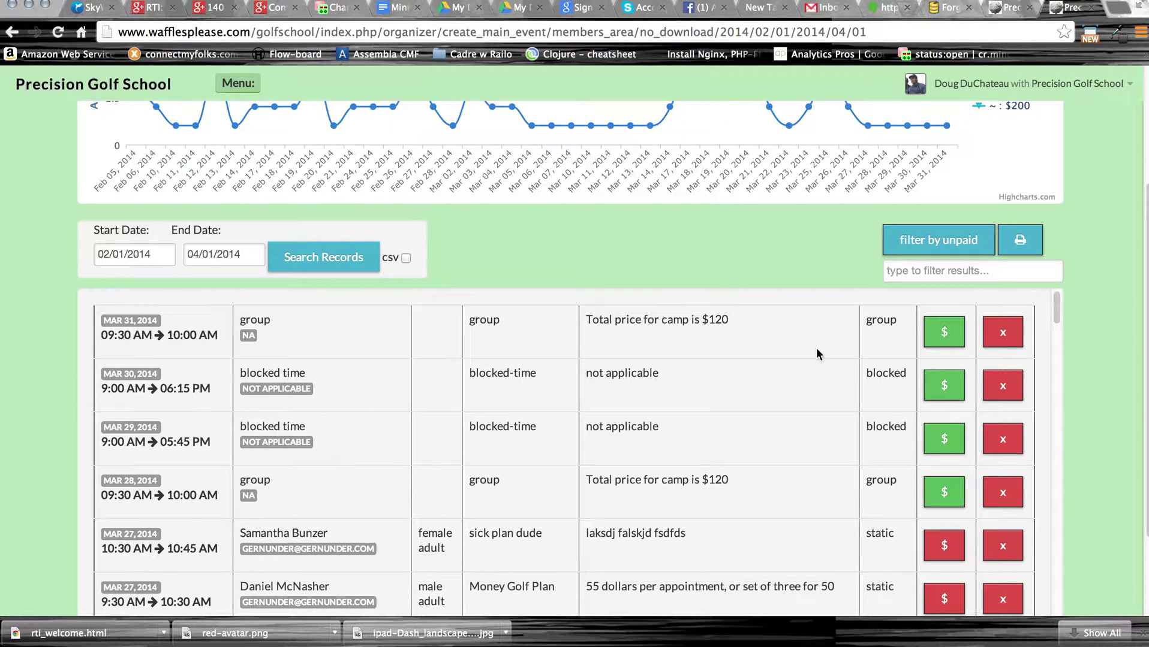
scroll(838, 513, "down", 8)
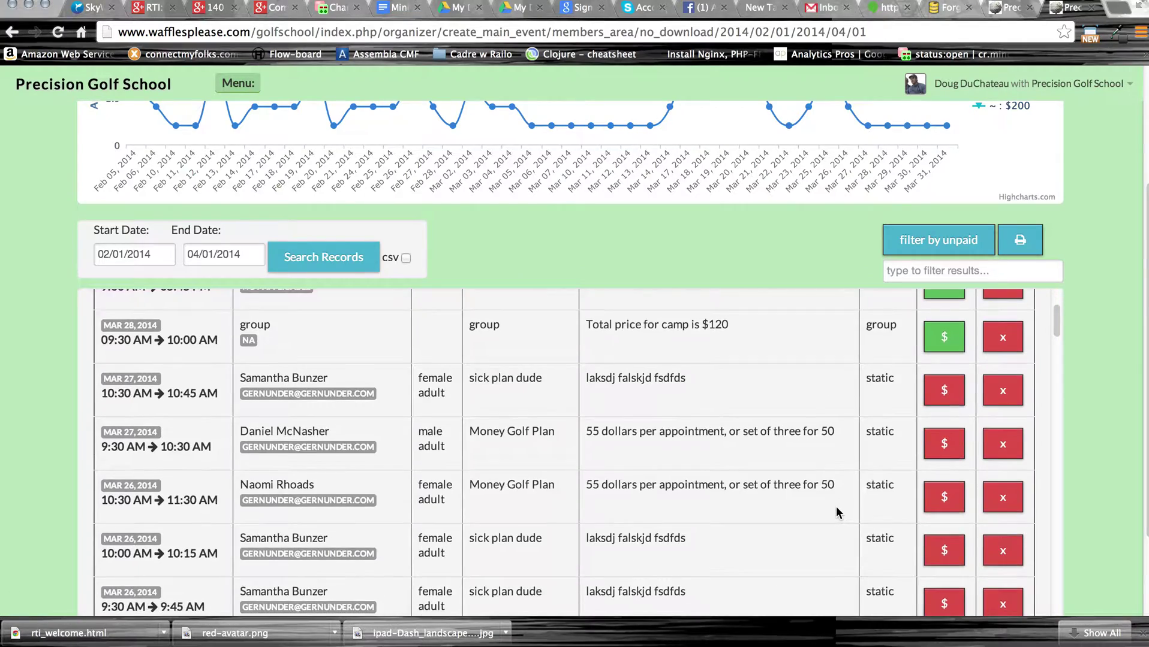
scroll(839, 513, "down", 5)
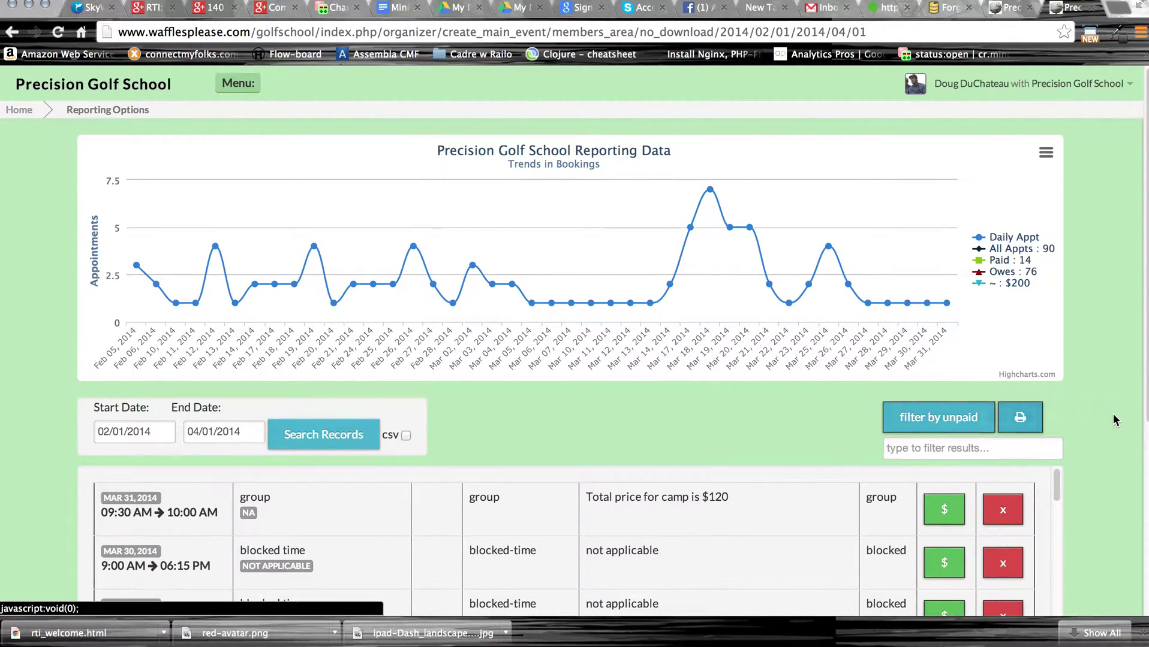
scroll(1113, 414, "down", 3)
scroll(1112, 419, "down", 1)
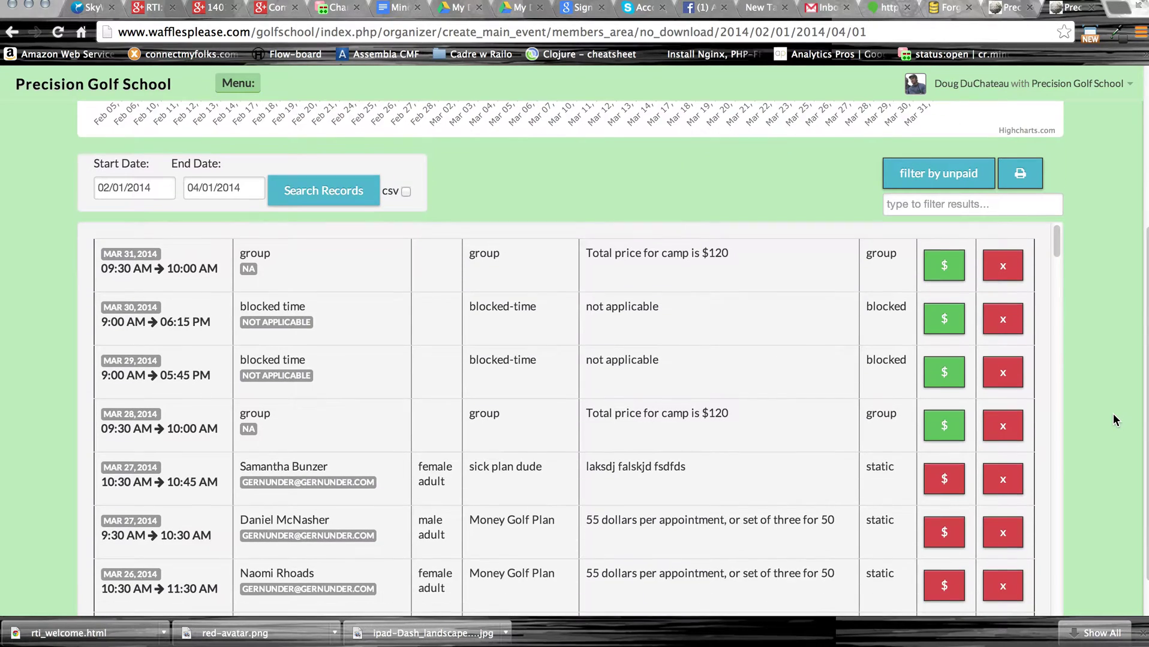
left_click(938, 175)
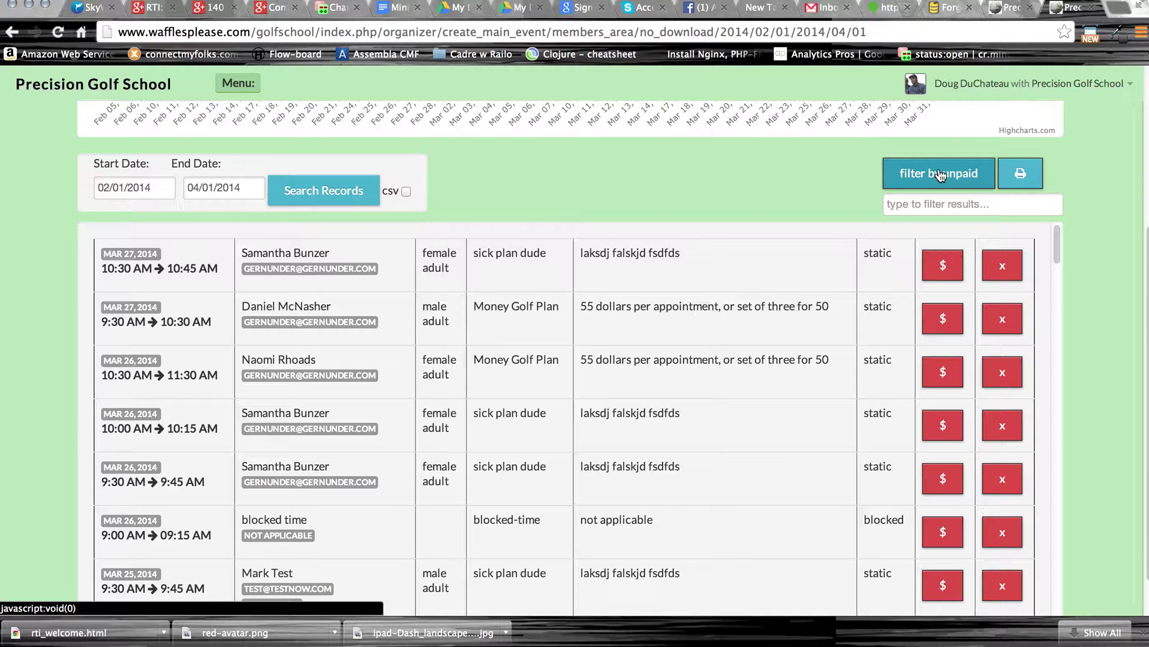
scroll(792, 339, "up", 2)
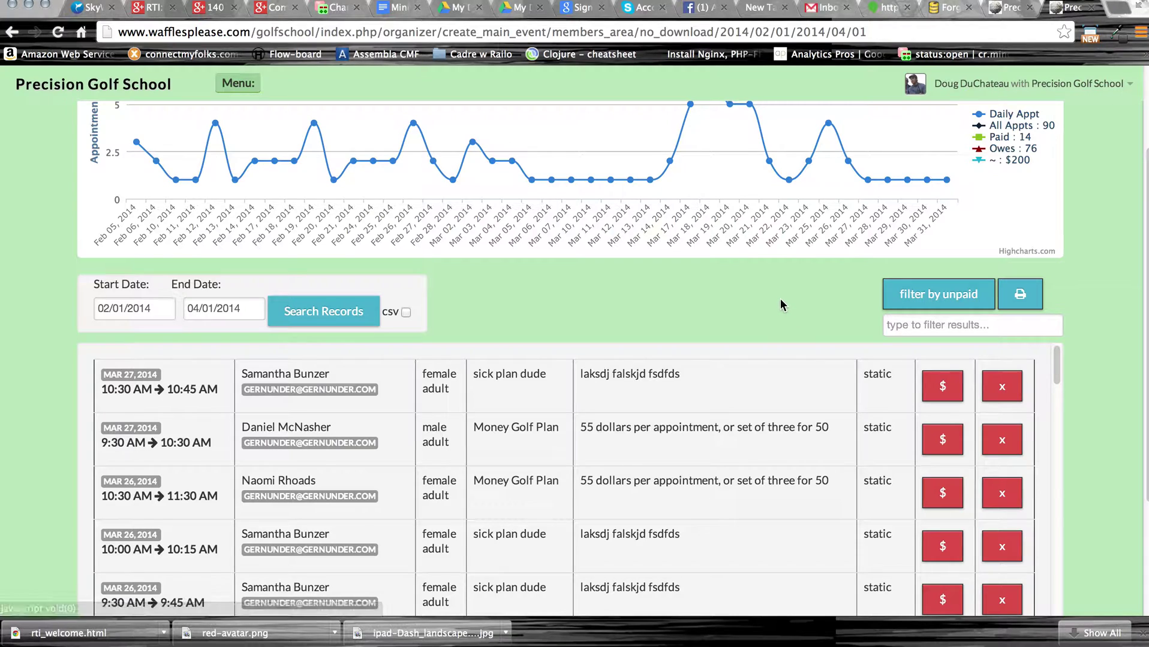
scroll(782, 306, "up", 2)
scroll(780, 307, "down", 2)
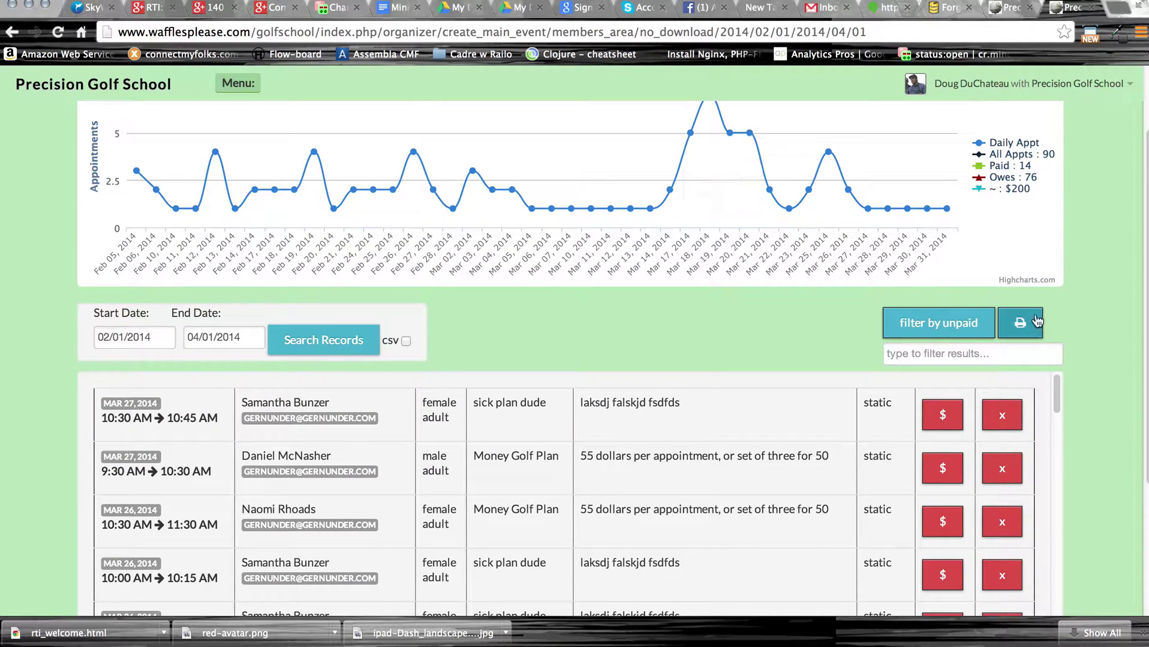
left_click(1005, 360)
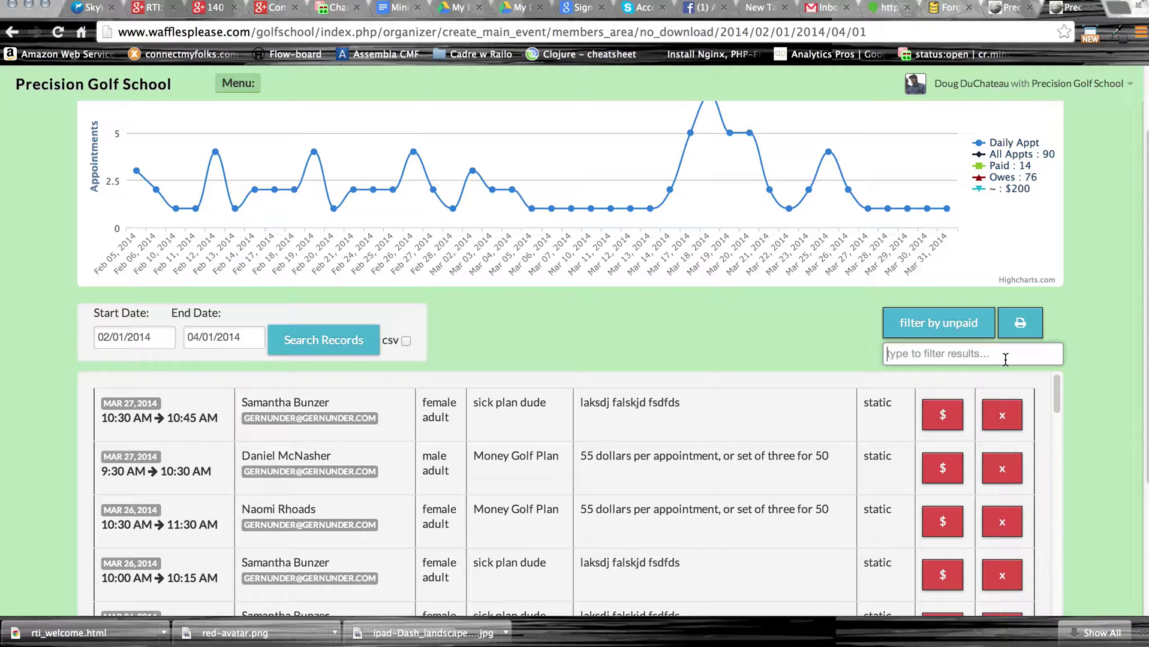
type("samanth")
key("BackSpace")
key("BackSpace")
key("BackSpace")
key("BackSpace")
key("BackSpace")
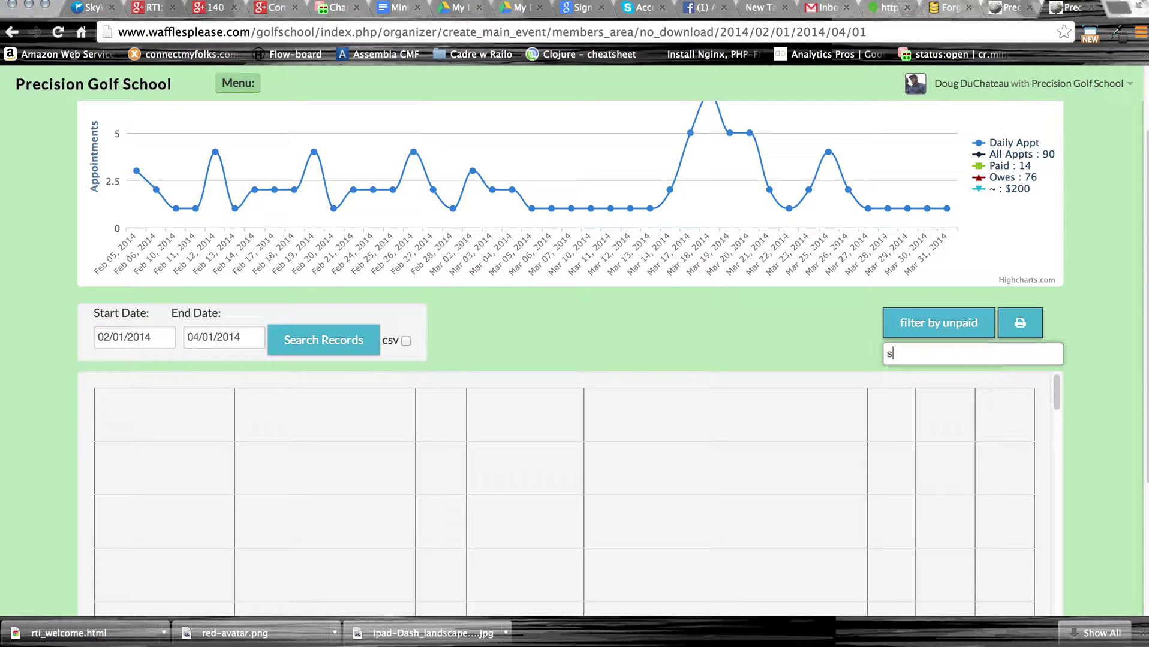
key("BackSpace")
type("Sam")
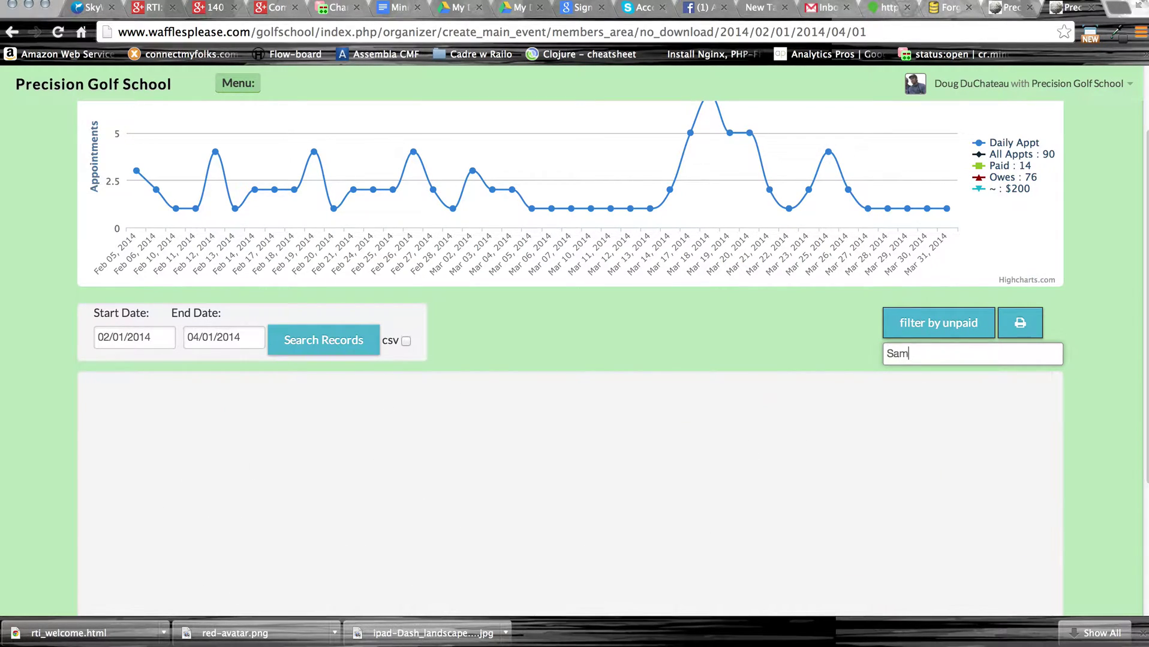
type("a")
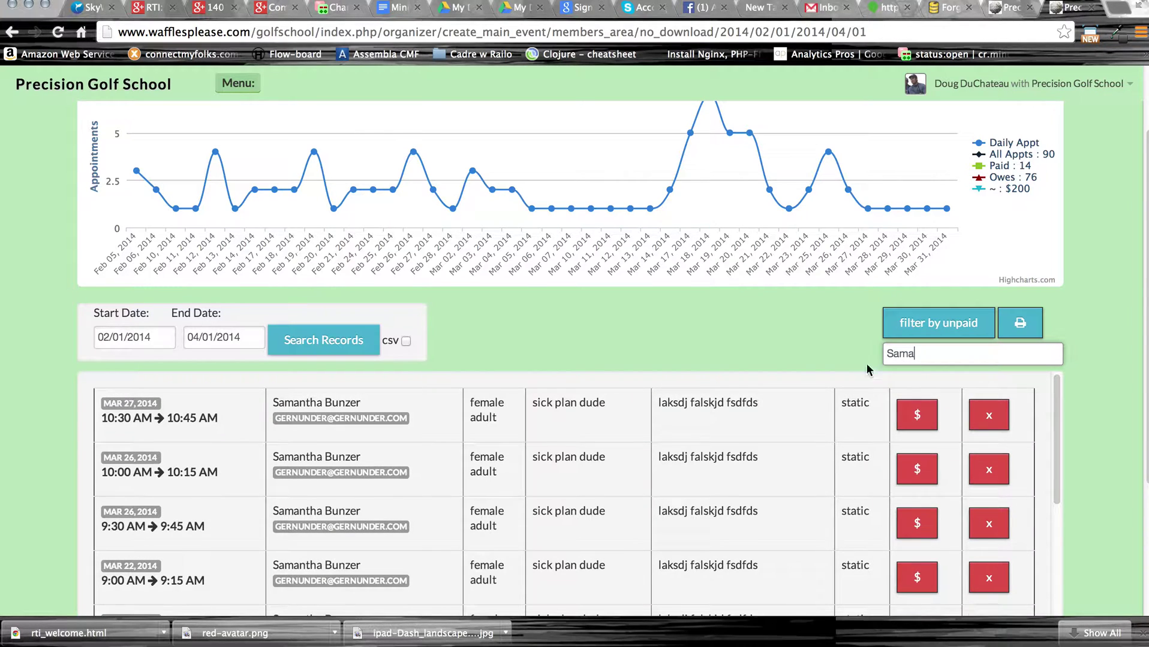
scroll(785, 420, "down", 1)
scroll(786, 420, "down", 15)
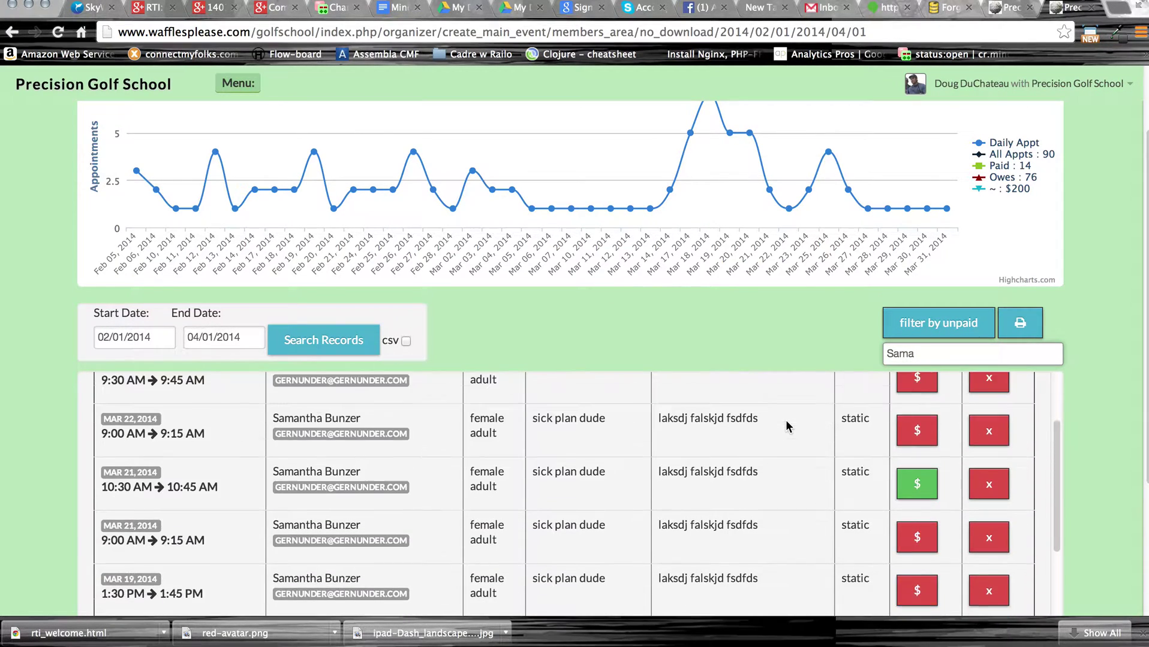
scroll(785, 420, "up", 5)
scroll(785, 420, "up", 4)
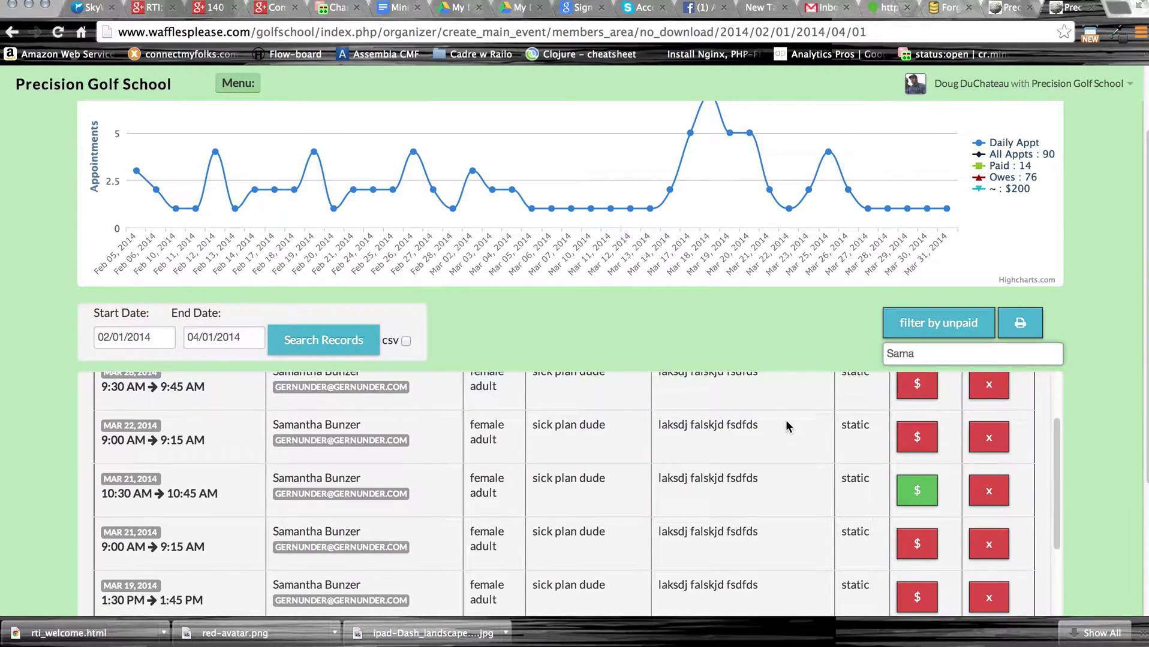
scroll(785, 420, "up", 1)
scroll(785, 420, "up", 3)
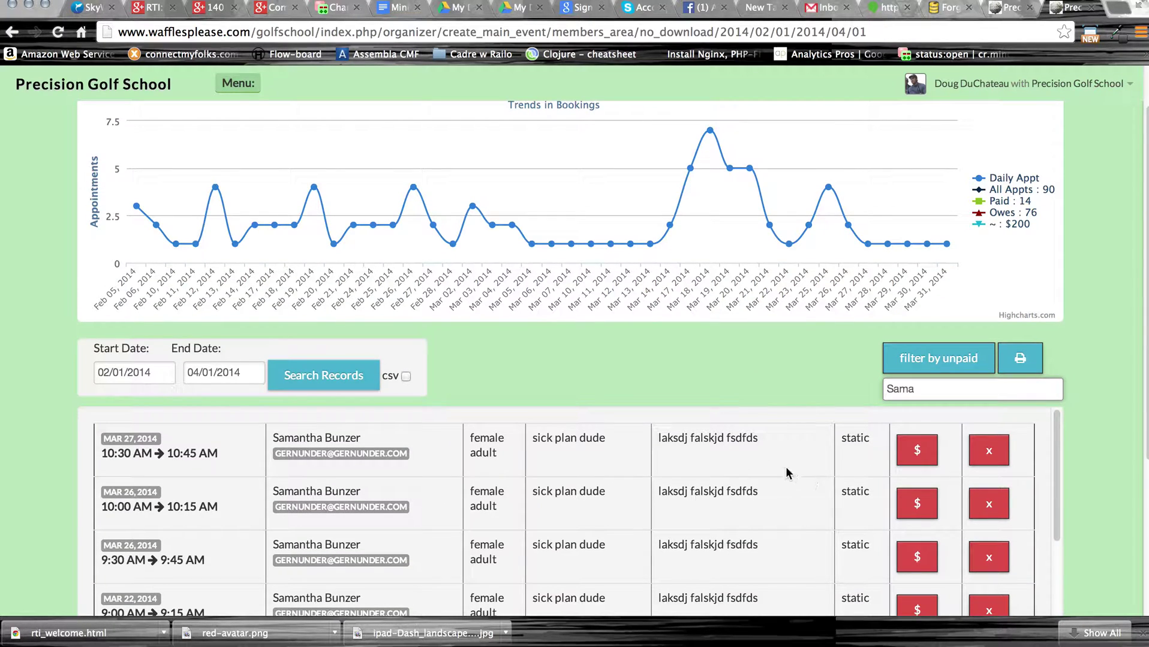
scroll(747, 515, "down", 2)
scroll(744, 519, "up", 2)
key("BackSpace")
key("BackSpace")
key("BackSpace")
key("BackSpace")
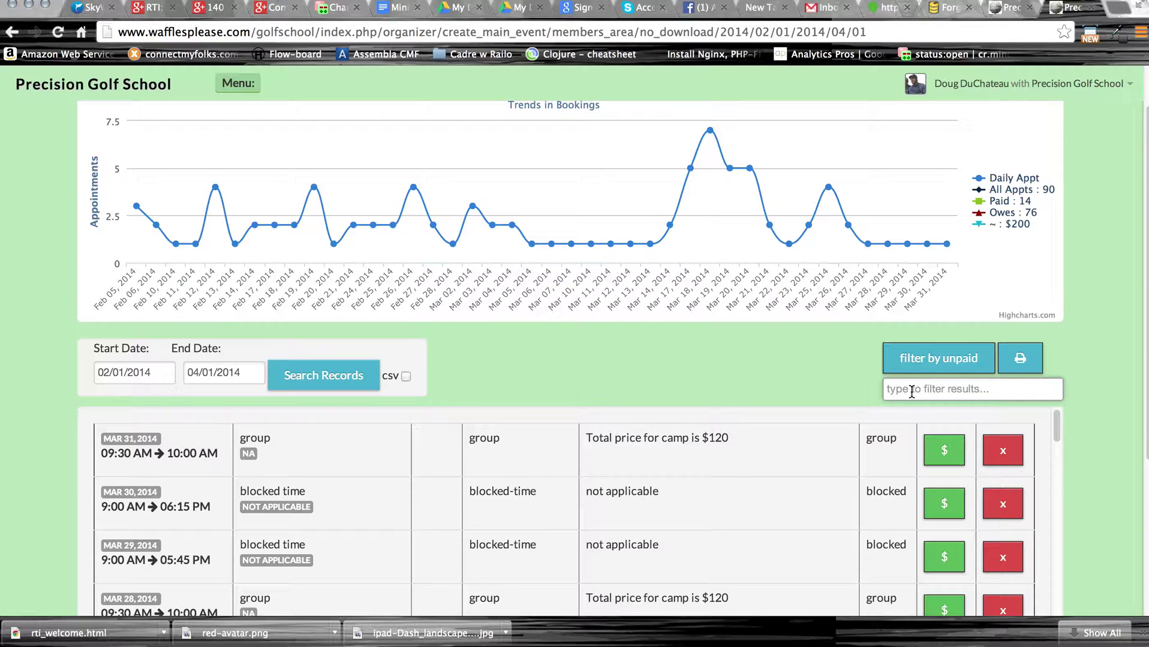
Preview the bookings table as a 6-page printable document, then cancel without saving.
left_click(1020, 360)
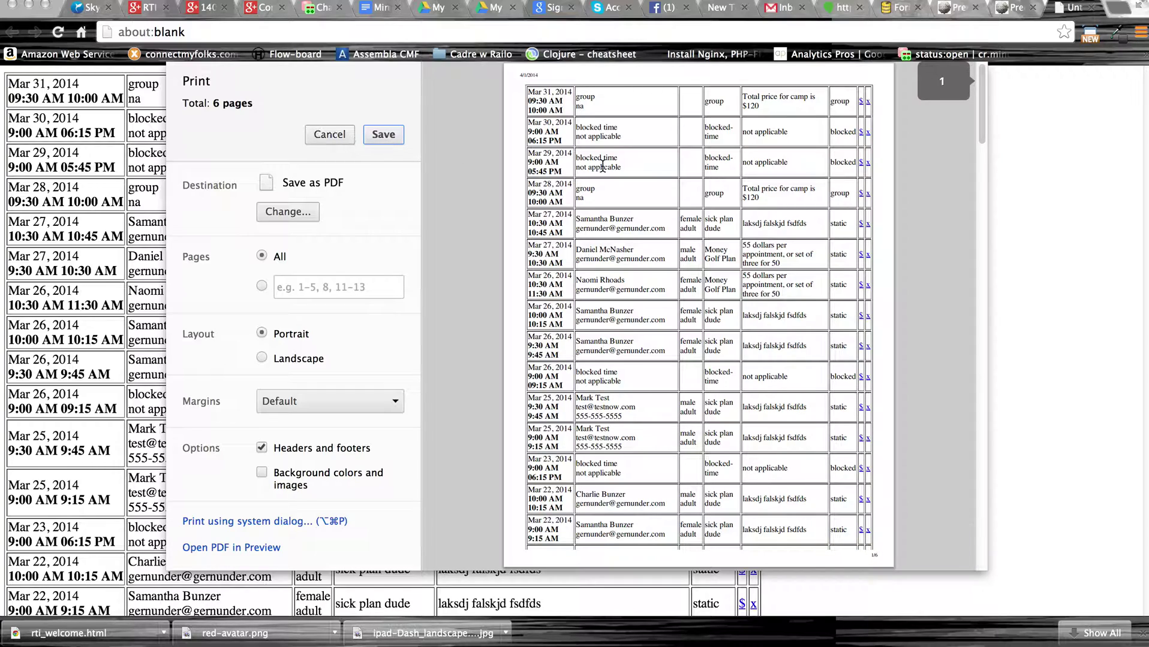
scroll(720, 242, "down", 15)
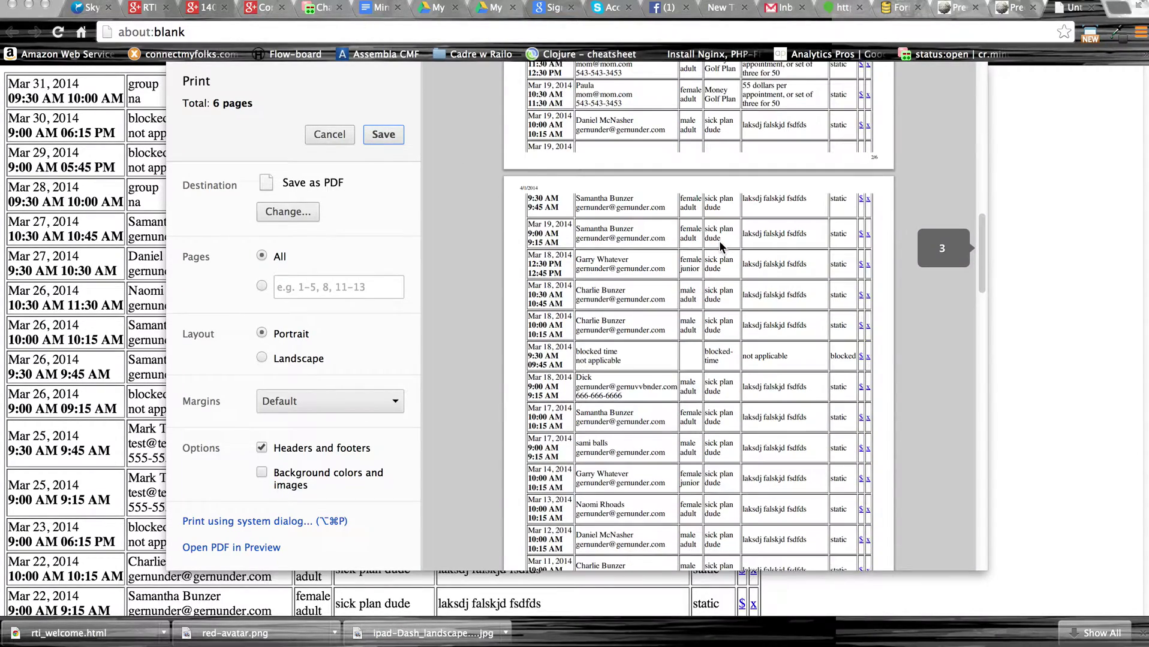
scroll(720, 243, "down", 15)
scroll(721, 247, "up", 20)
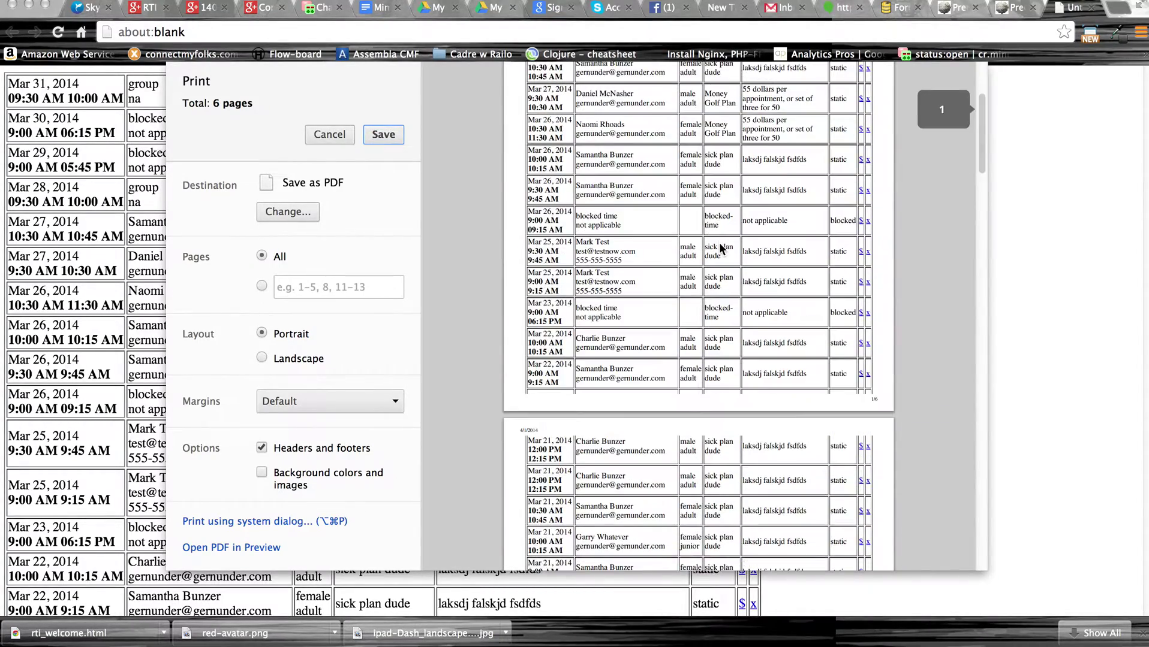
scroll(721, 248, "up", 5)
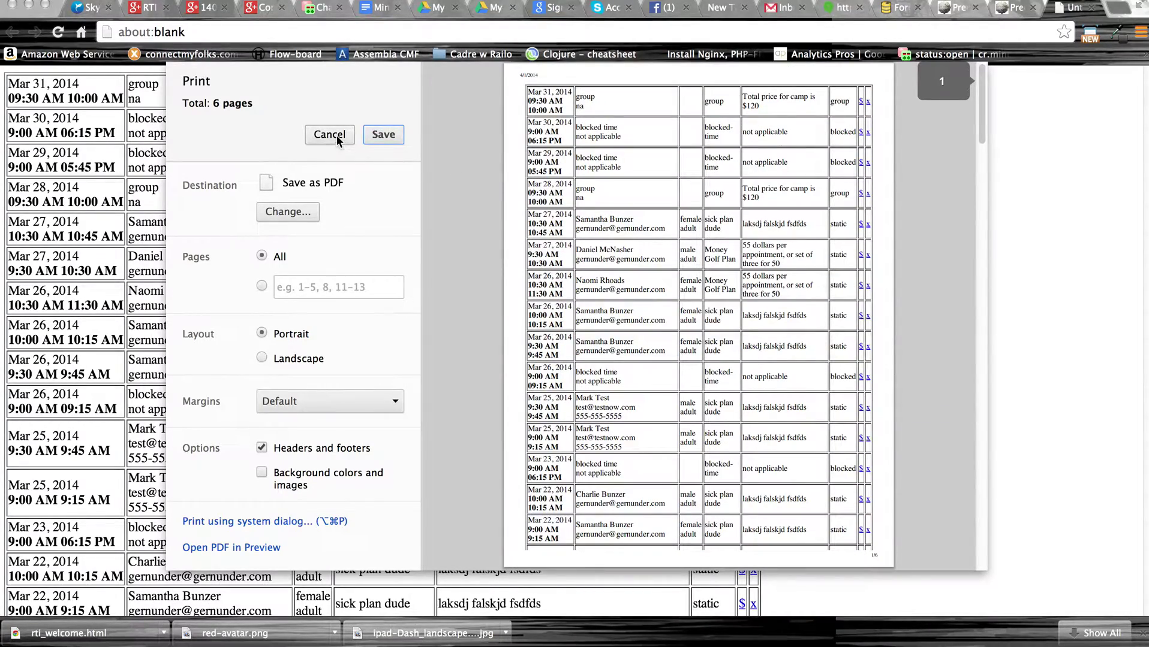
left_click(329, 134)
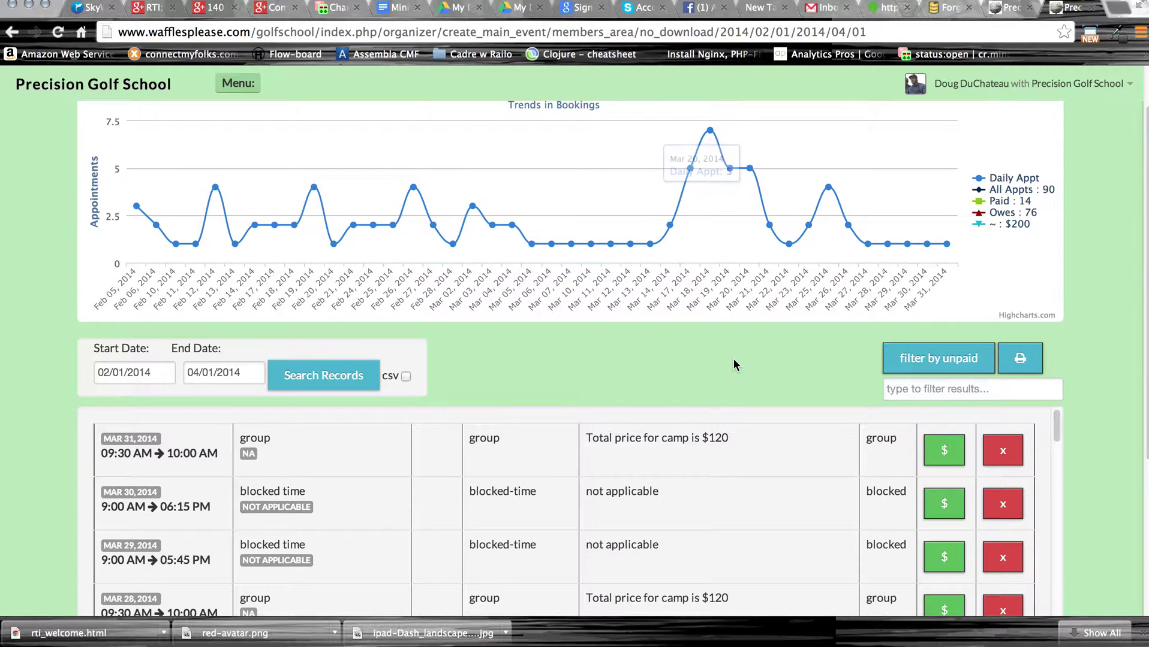
Export the 02/01/2014–04/01/2014 bookings as the CSV file golf_appointments.csv.
scroll(732, 358, "down", 2)
scroll(732, 358, "up", 2)
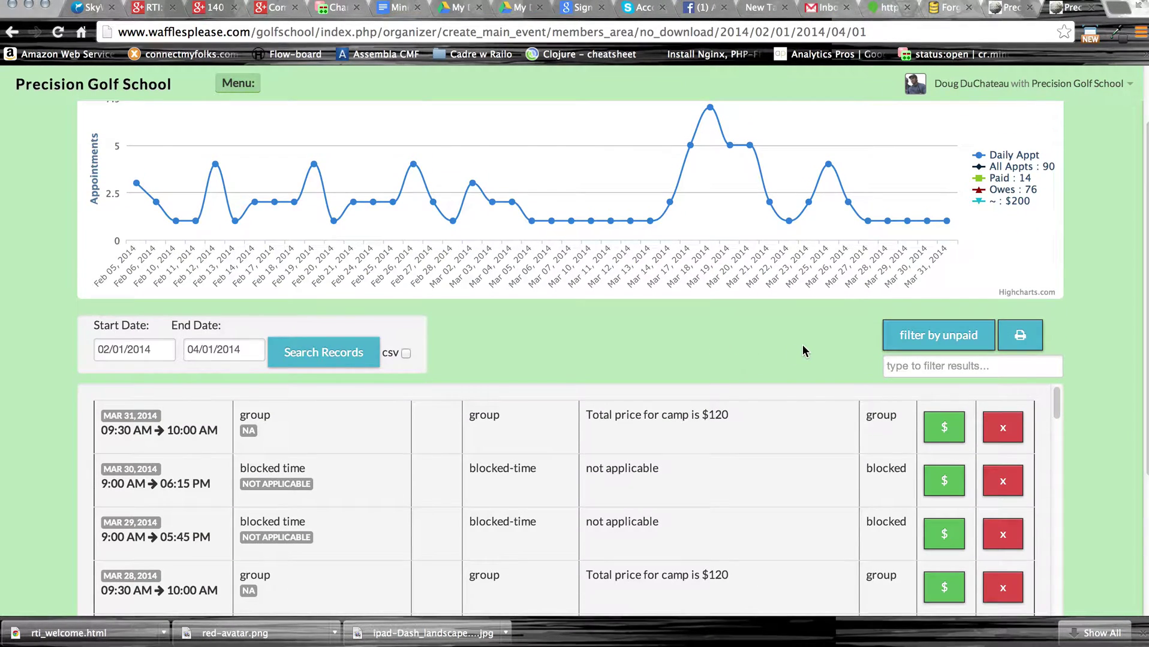
scroll(1107, 398, "up", 2)
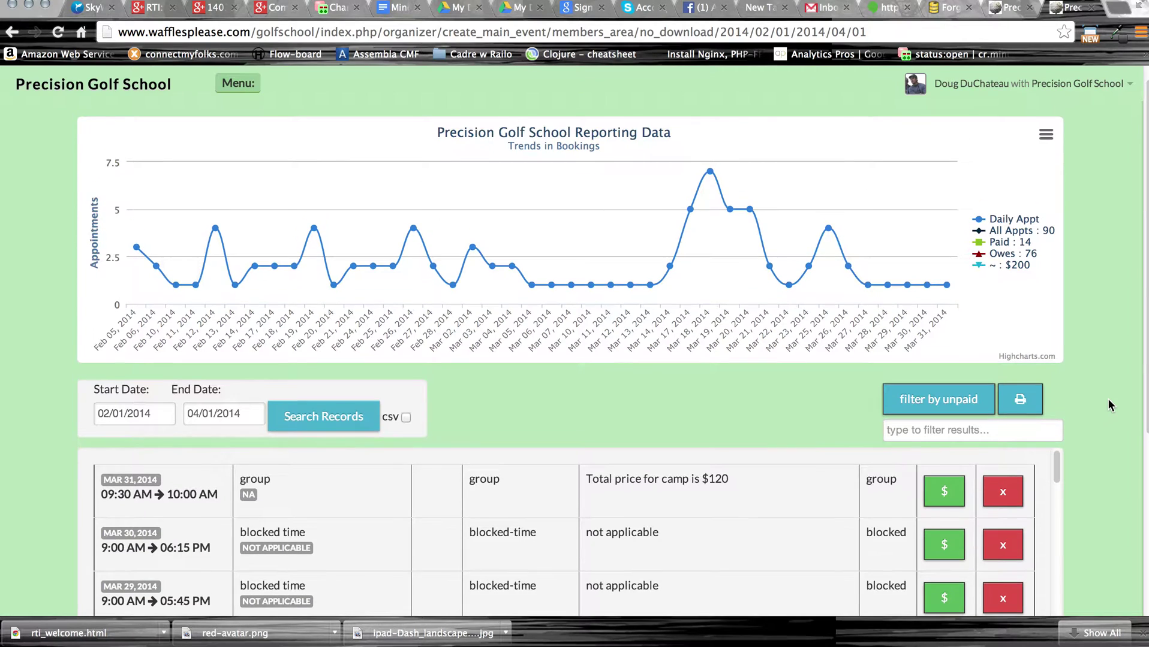
scroll(1107, 399, "down", 3)
scroll(1107, 398, "up", 5)
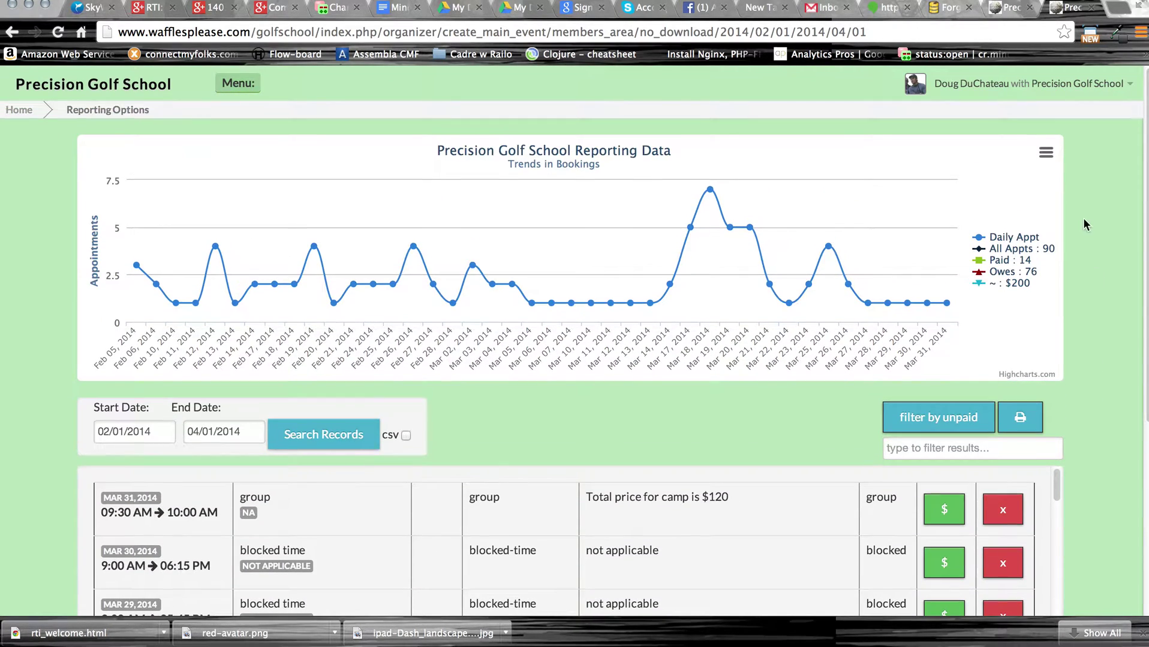
left_click(1041, 155)
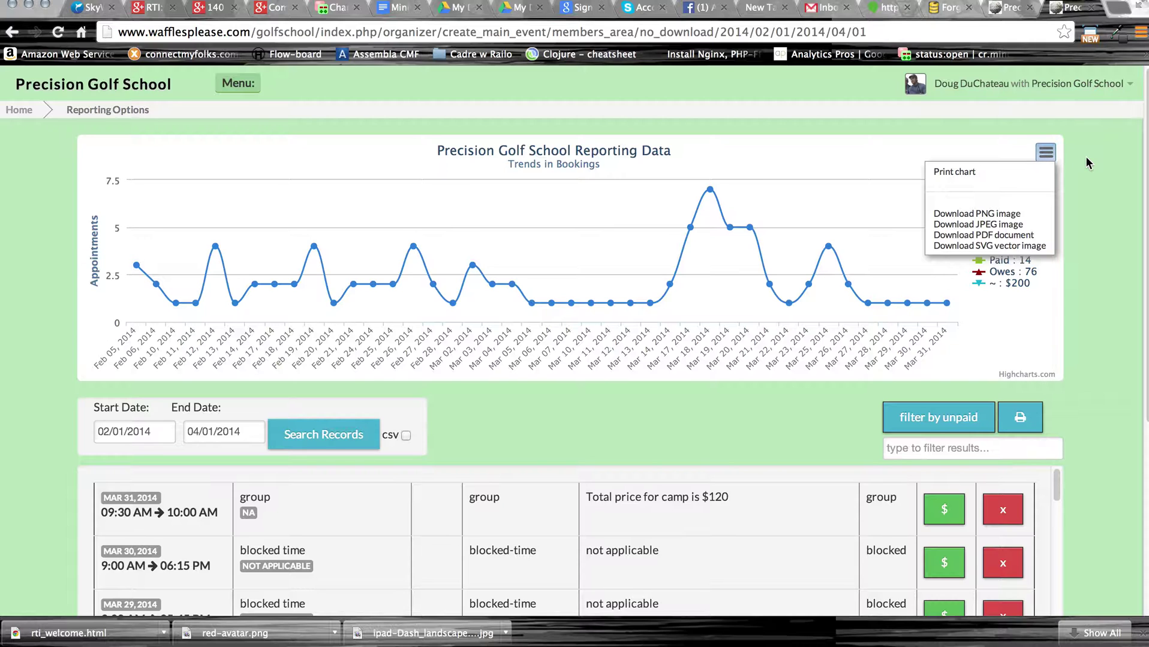
scroll(1098, 228, "down", 5)
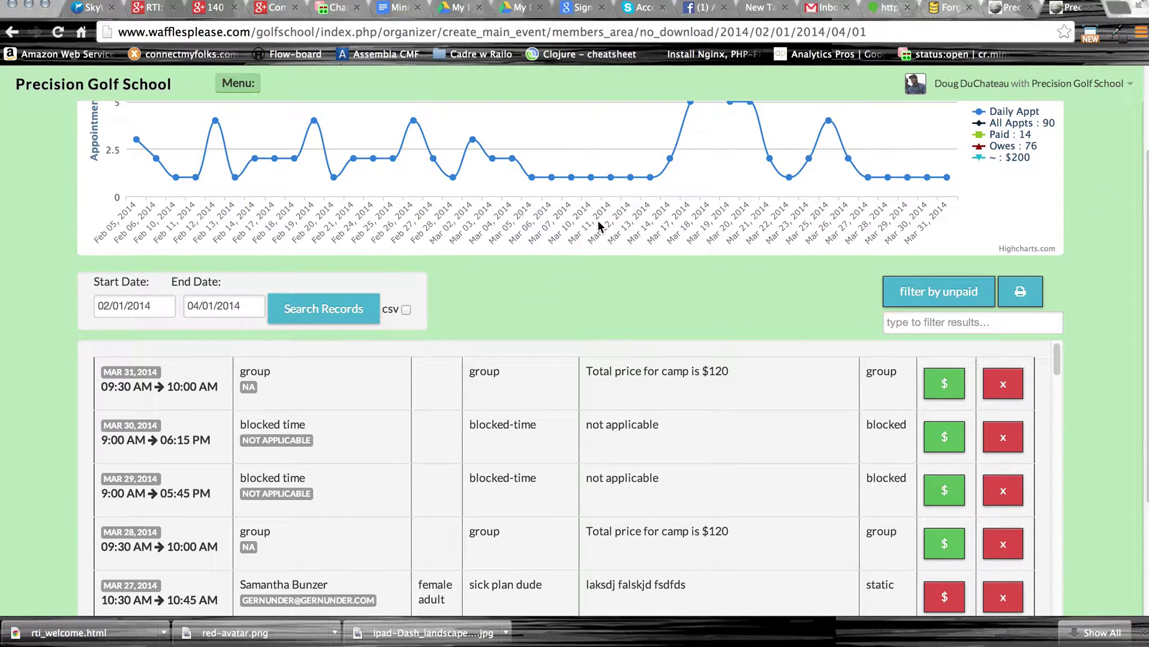
scroll(482, 310, "up", 5)
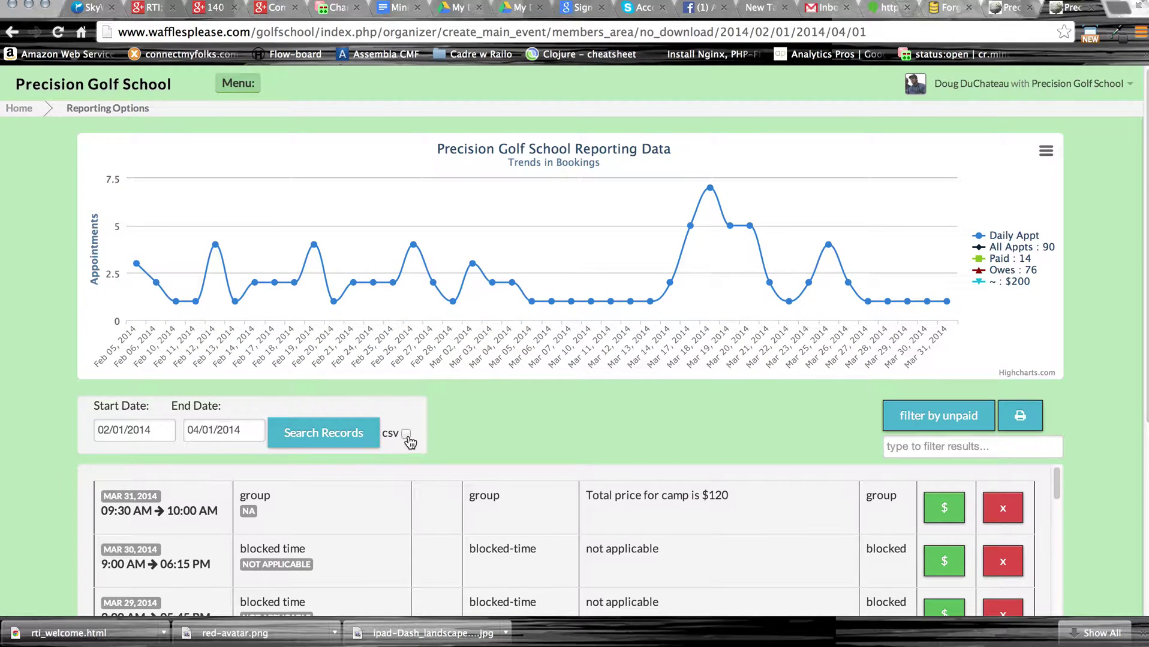
left_click(346, 440)
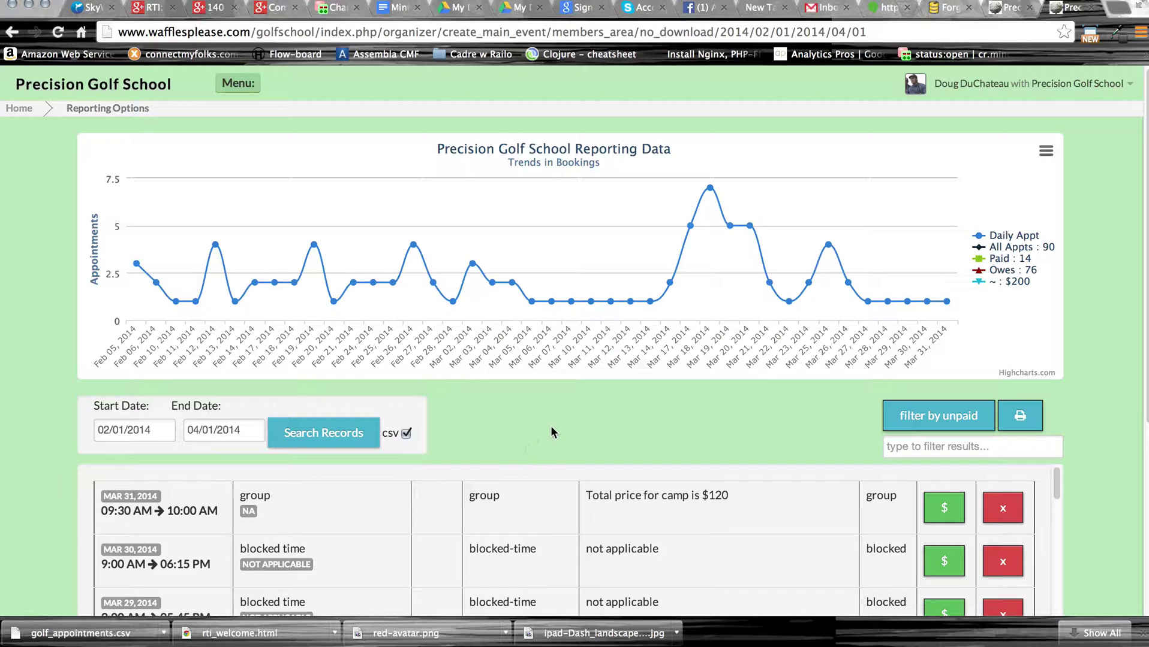
Return to the admin home calendar showing the Mar 24–30, 2014 week.
scroll(556, 428, "down", 1)
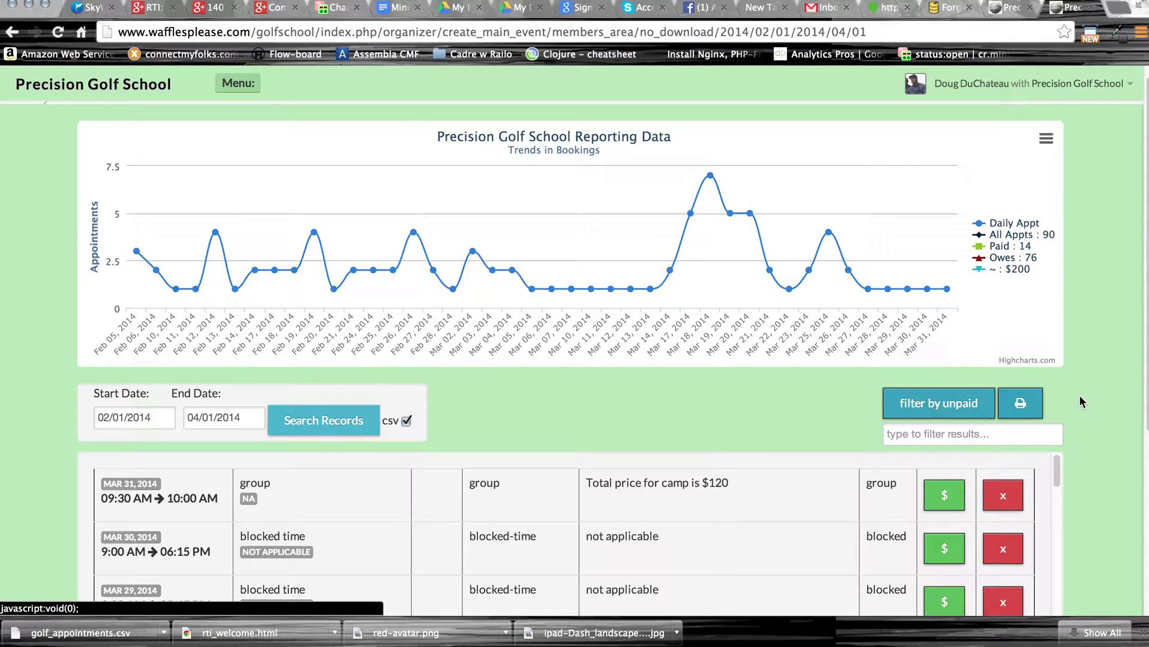
scroll(1083, 393, "up", 1)
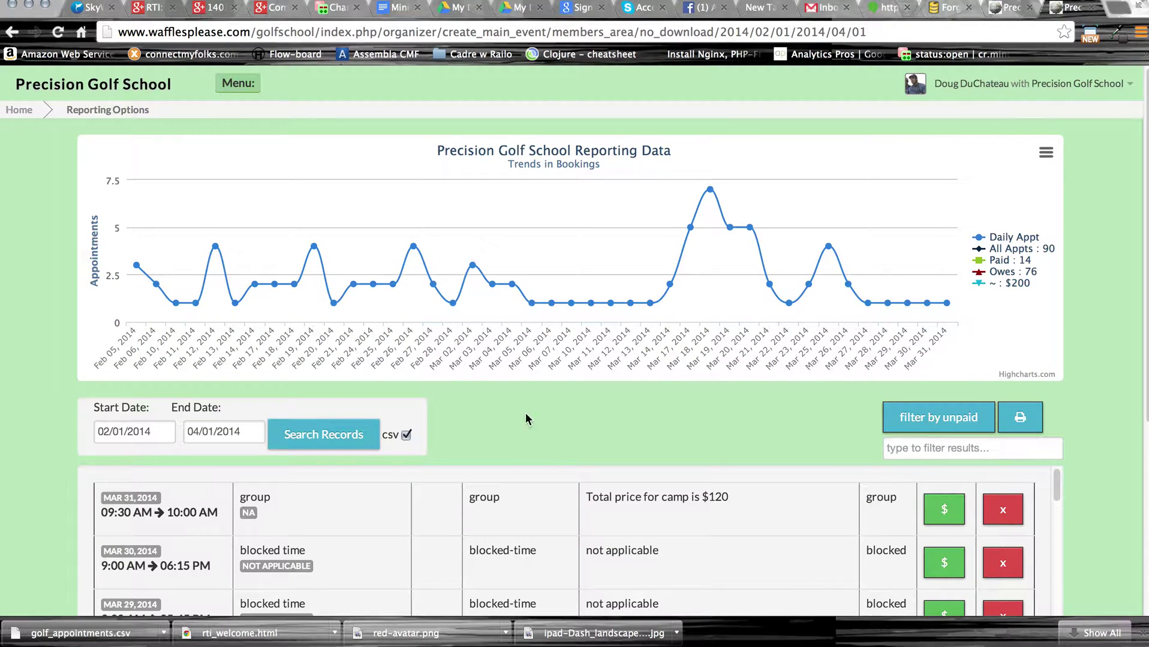
left_click(238, 83)
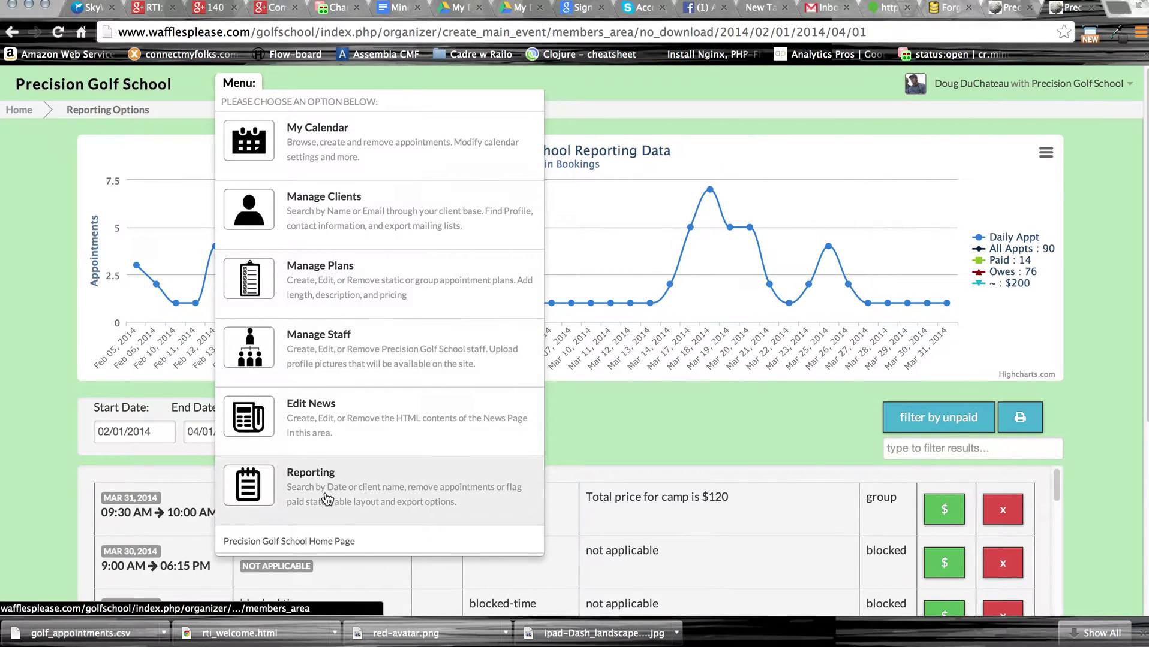
left_click(251, 90)
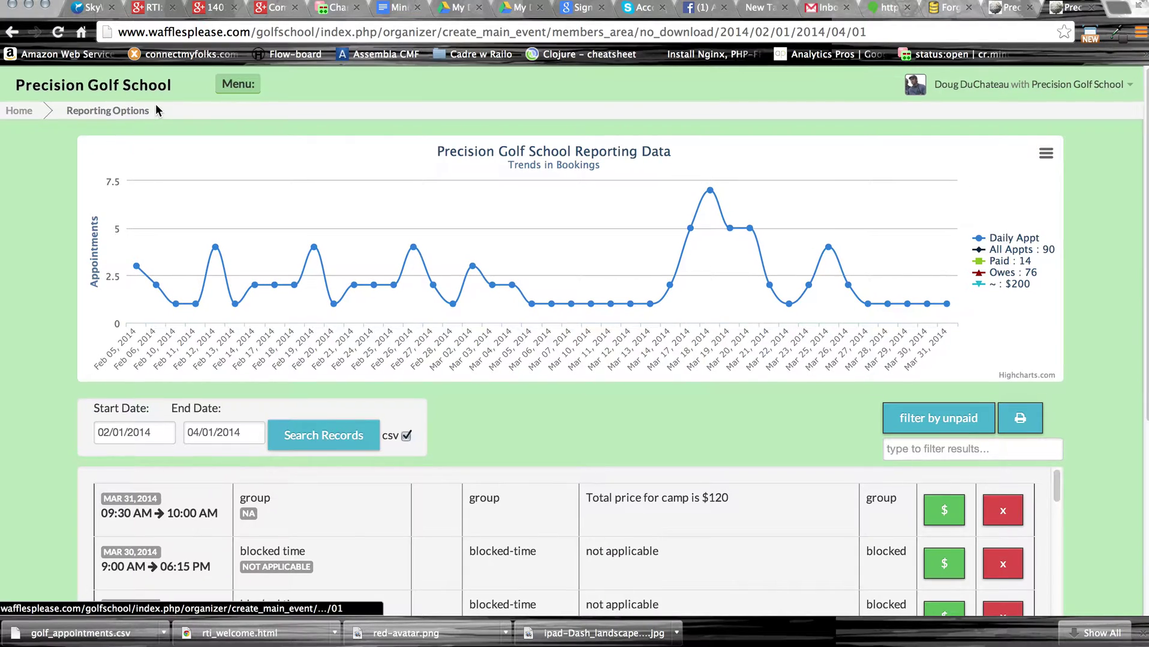
left_click(30, 114)
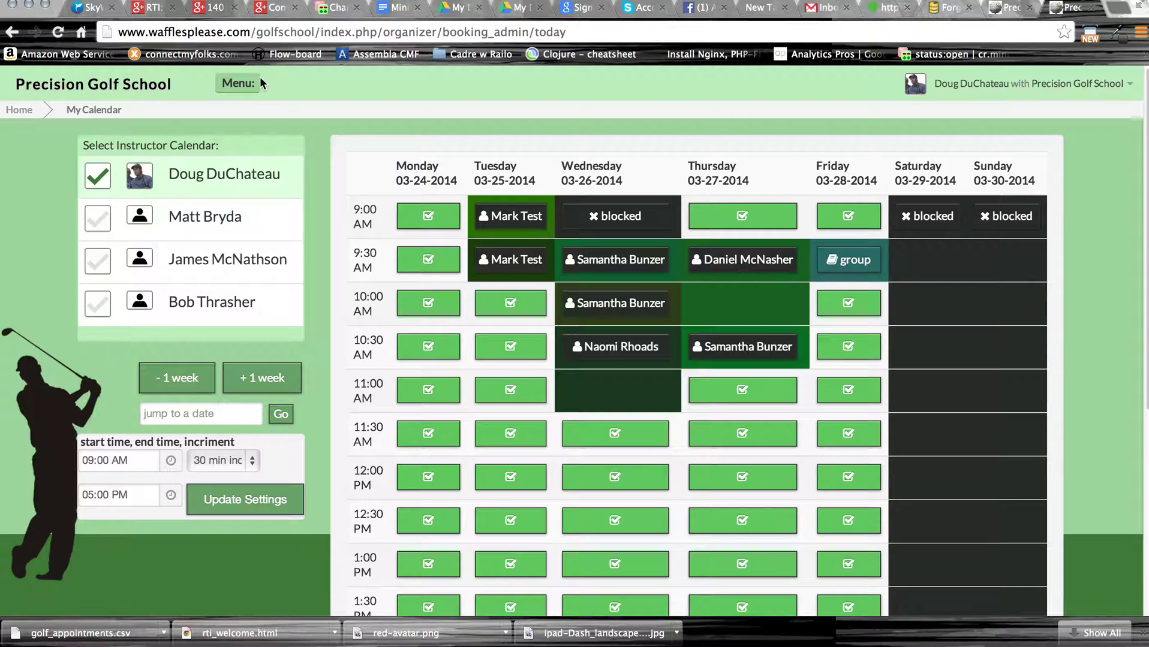
Log out of the admin account and reload the site's booking calendar address.
left_click(1023, 85)
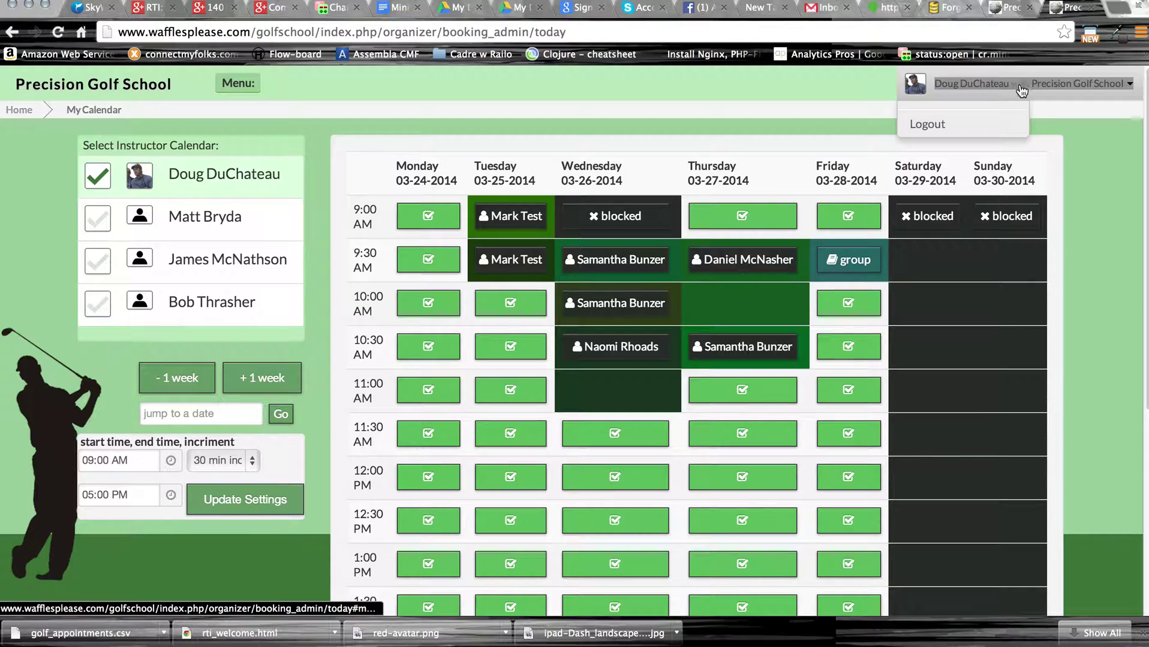
left_click(923, 126)
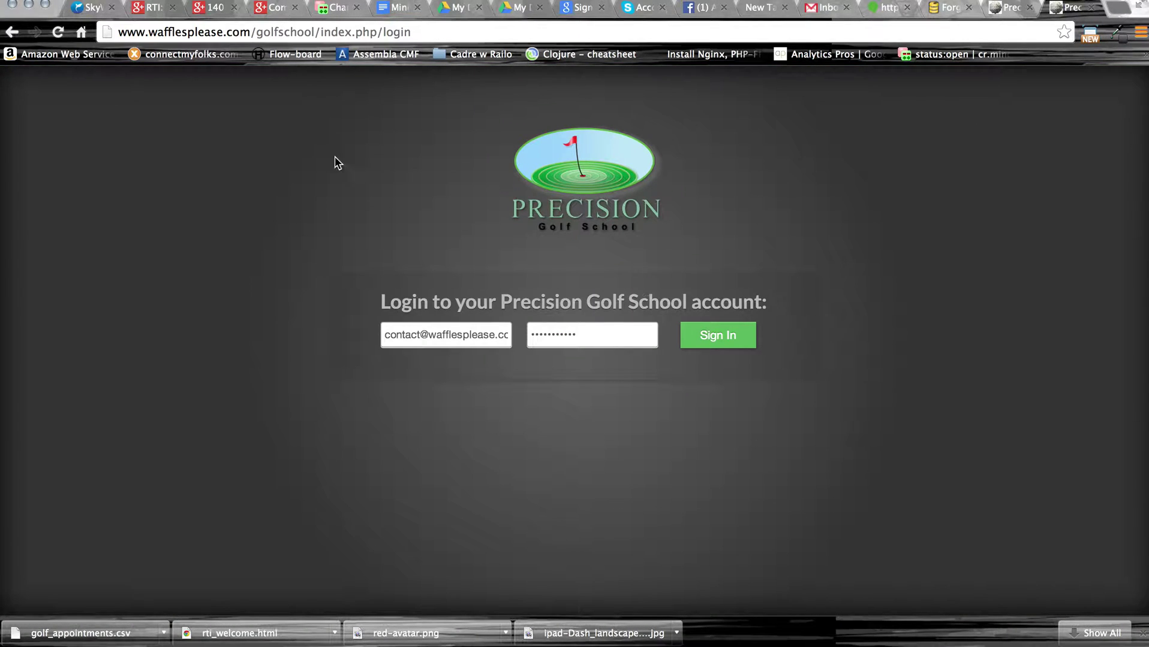
left_click_drag(420, 31, 257, 34)
key("BackSpace")
key("Return")
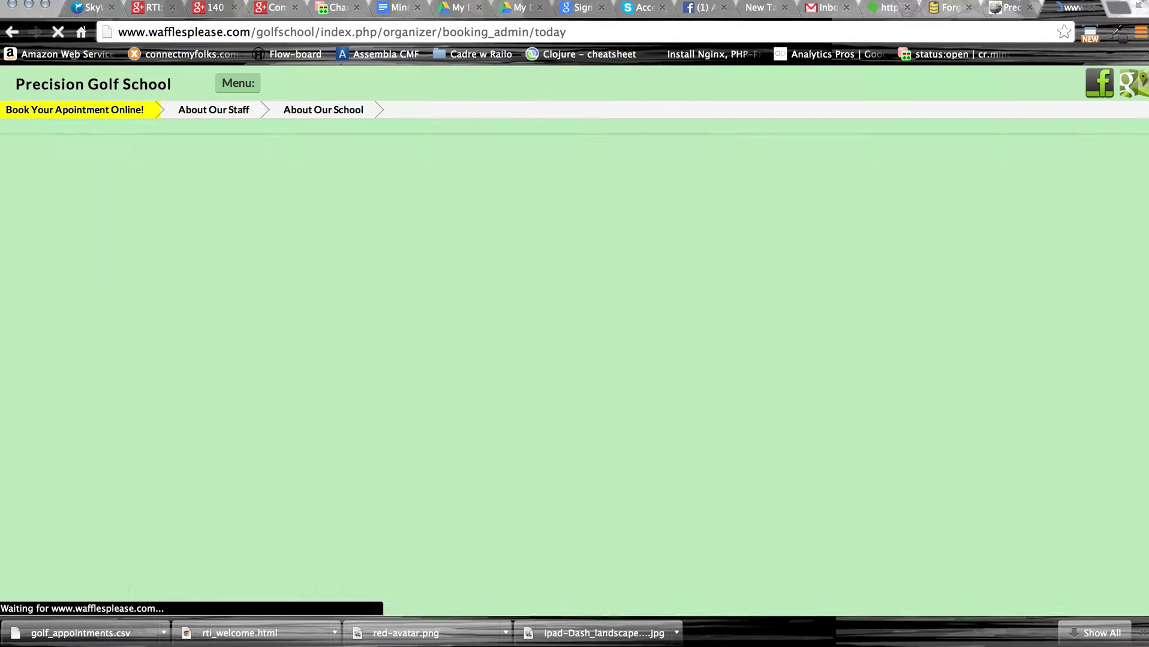
left_click(251, 111)
scroll(625, 369, "down", 2)
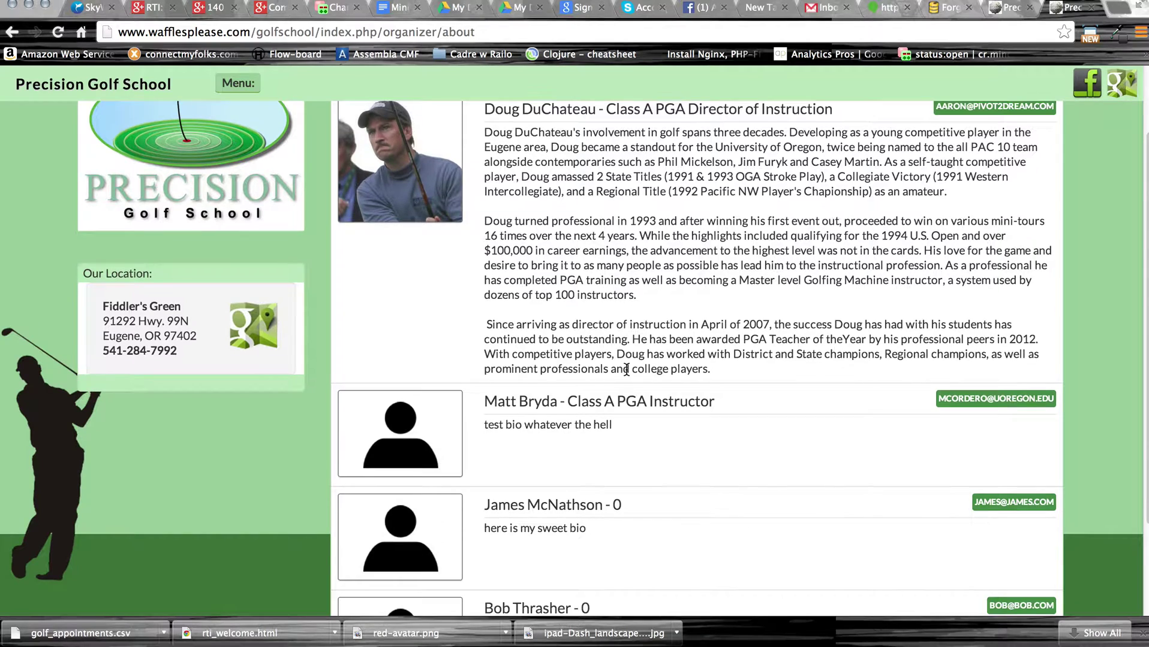
scroll(626, 368, "down", 1)
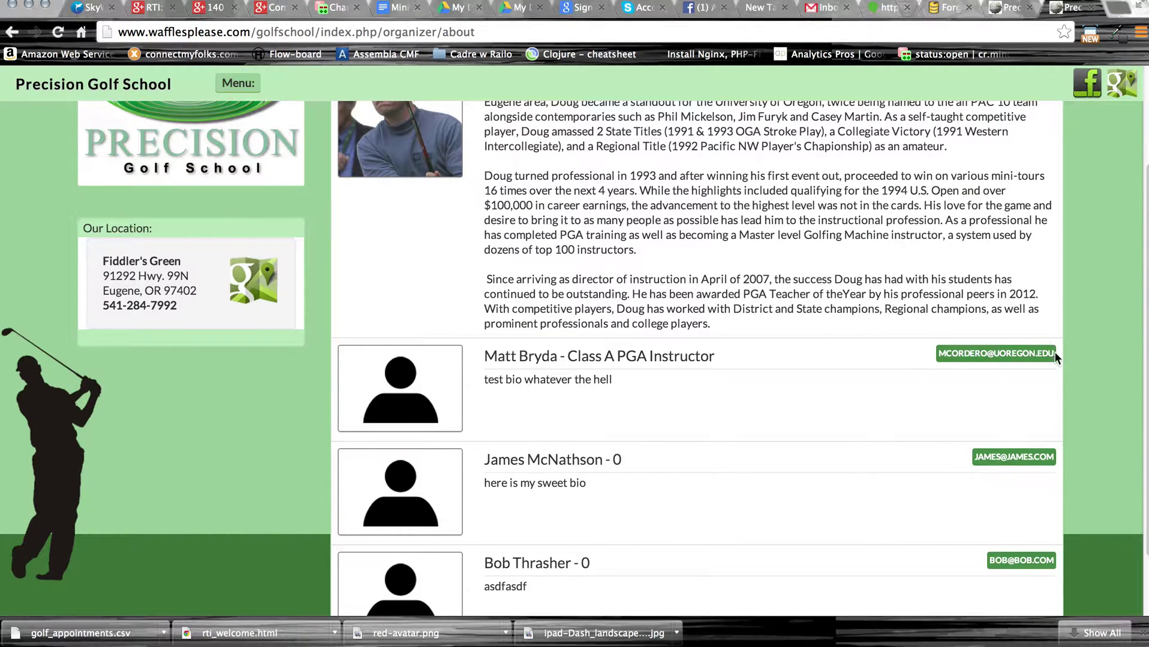
triple_click(935, 354)
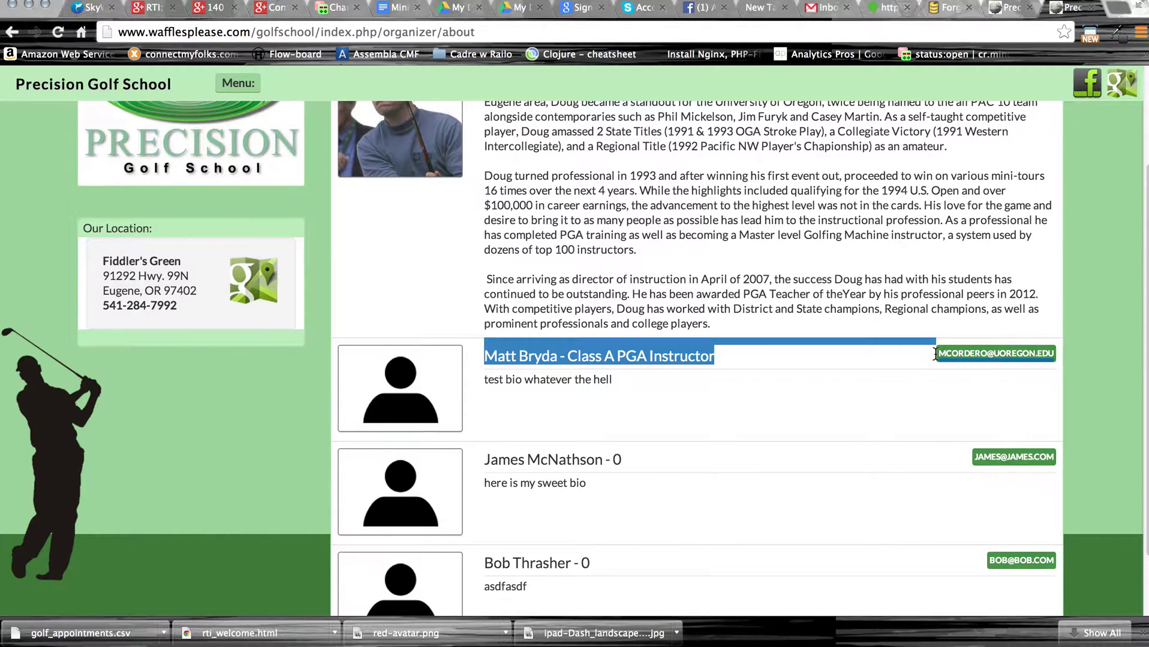
left_click(994, 364)
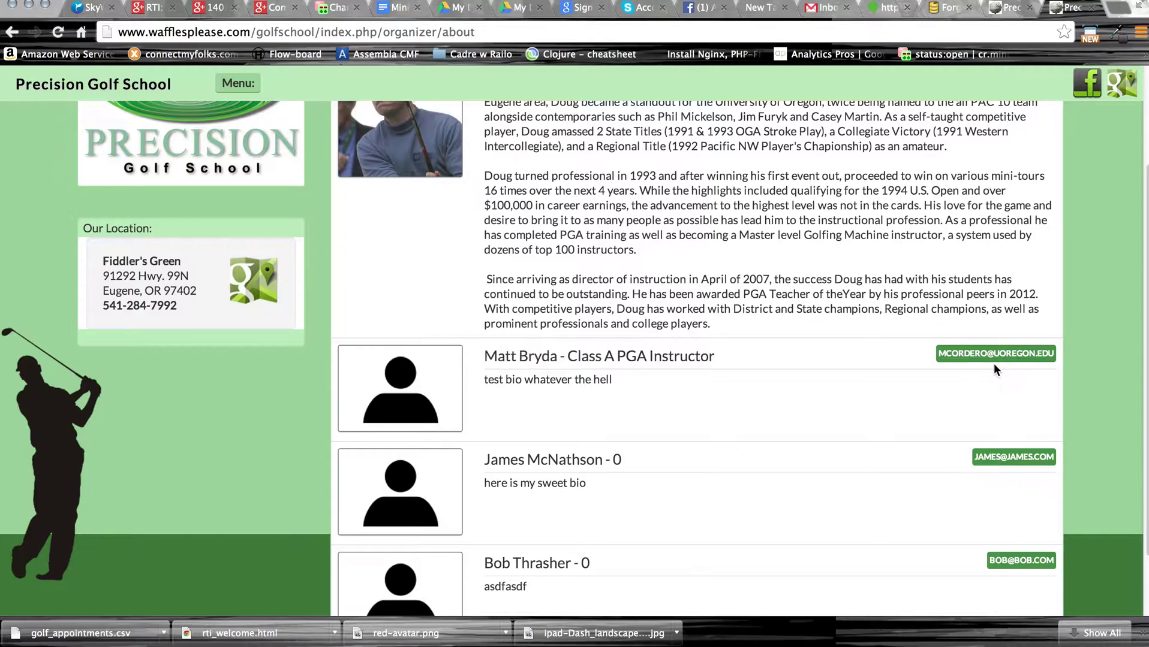
triple_click(1058, 354)
left_click(945, 352)
left_click_drag(1053, 356, 937, 354)
key("super+c")
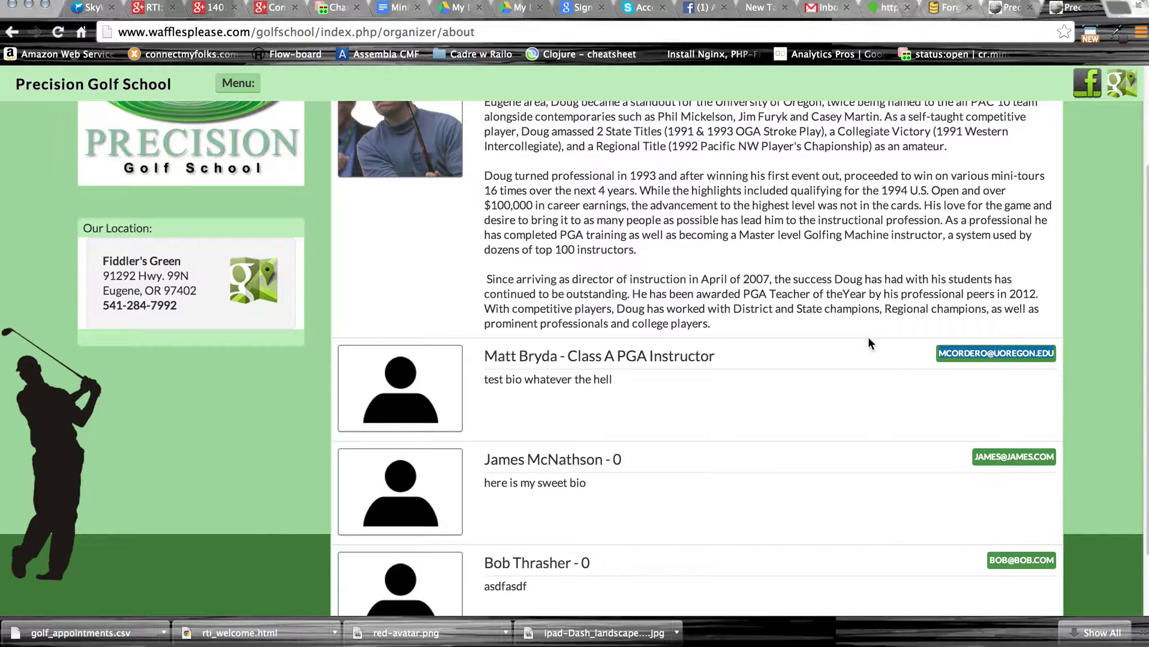
left_click(861, 338)
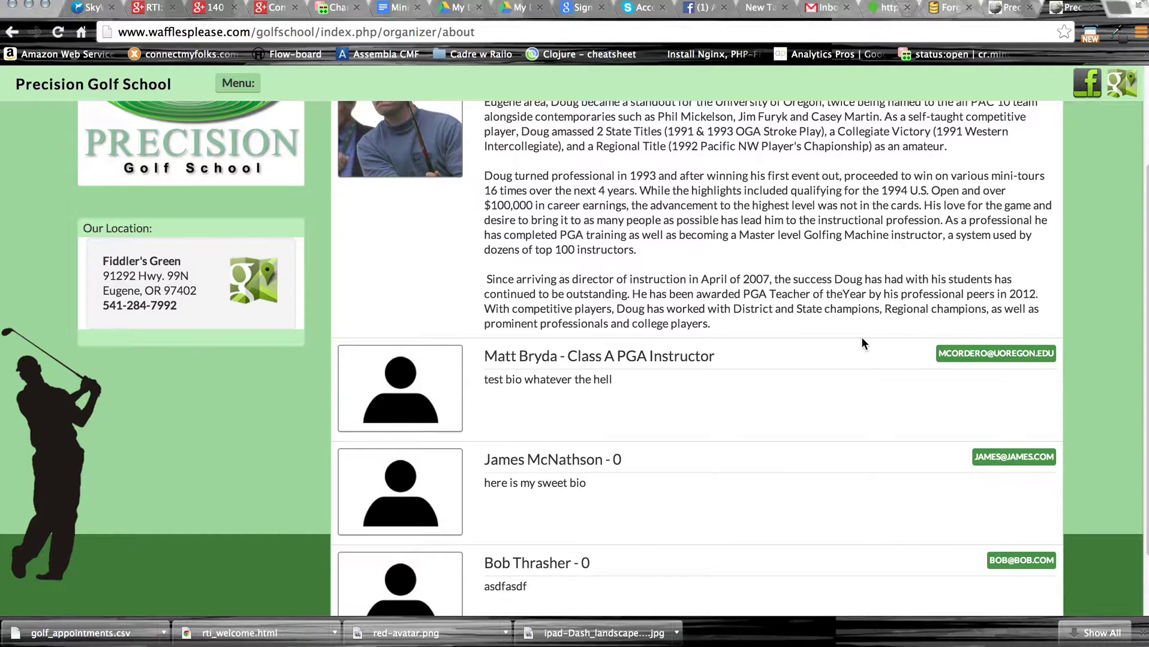
left_click(11, 32)
Sign in using the Class A PGA Instructor's pasted email address and his password.
left_click(11, 32)
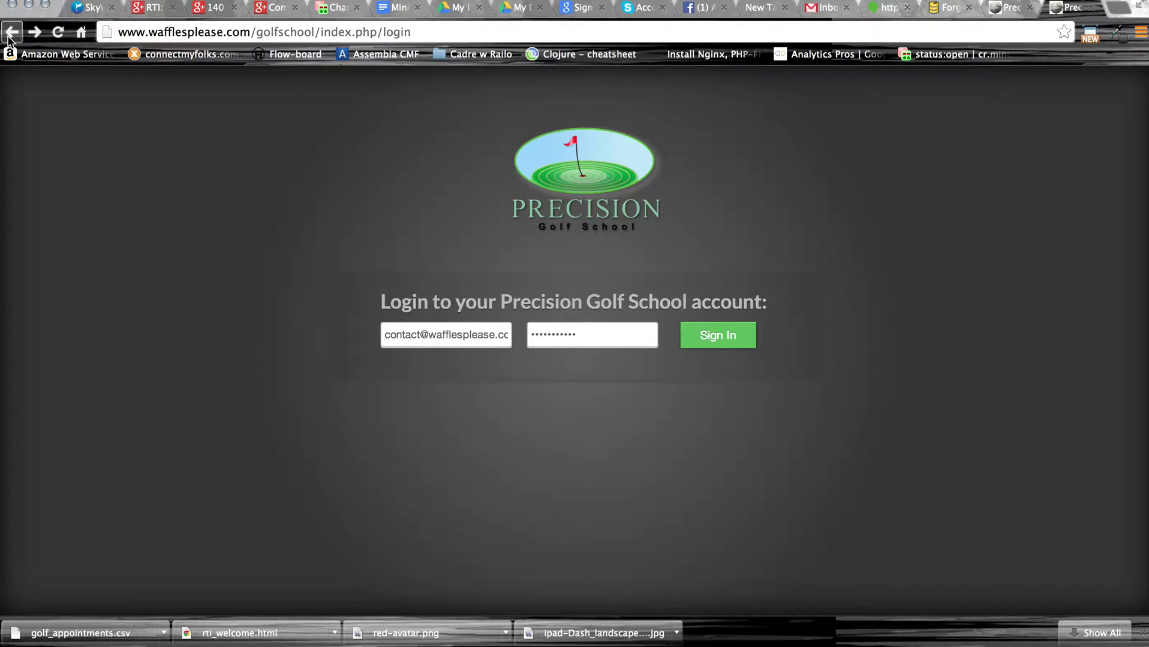
double_click(474, 335)
key("super+a")
key("BackSpace")
key("super+v")
key("Tab")
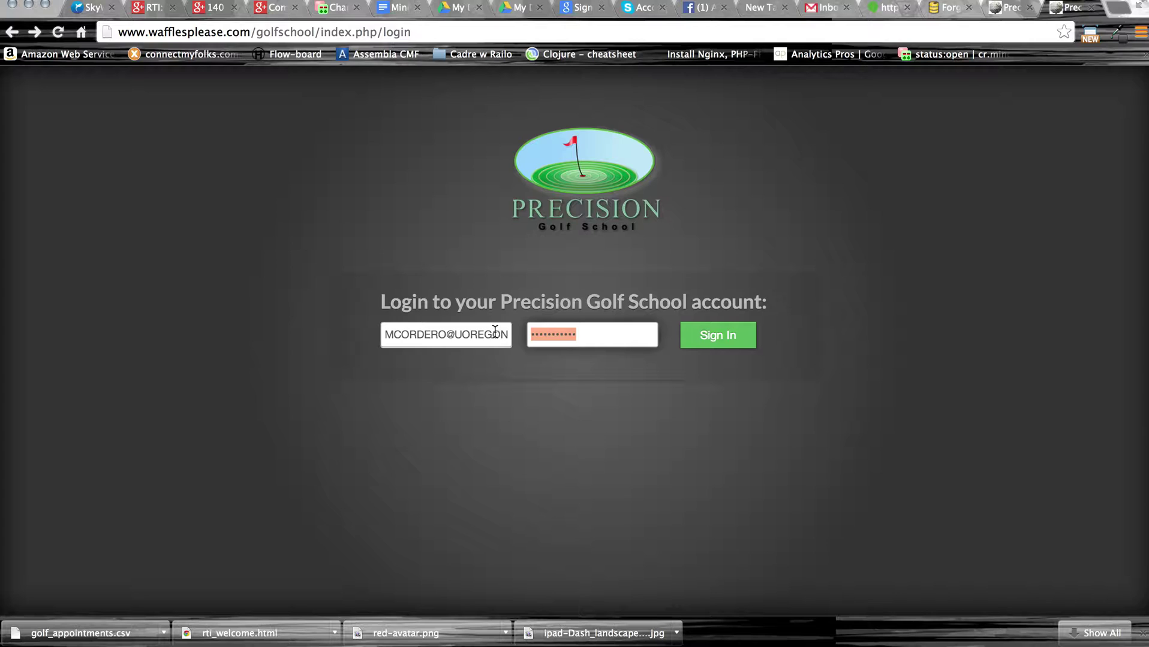
type("•••")
left_click(721, 339)
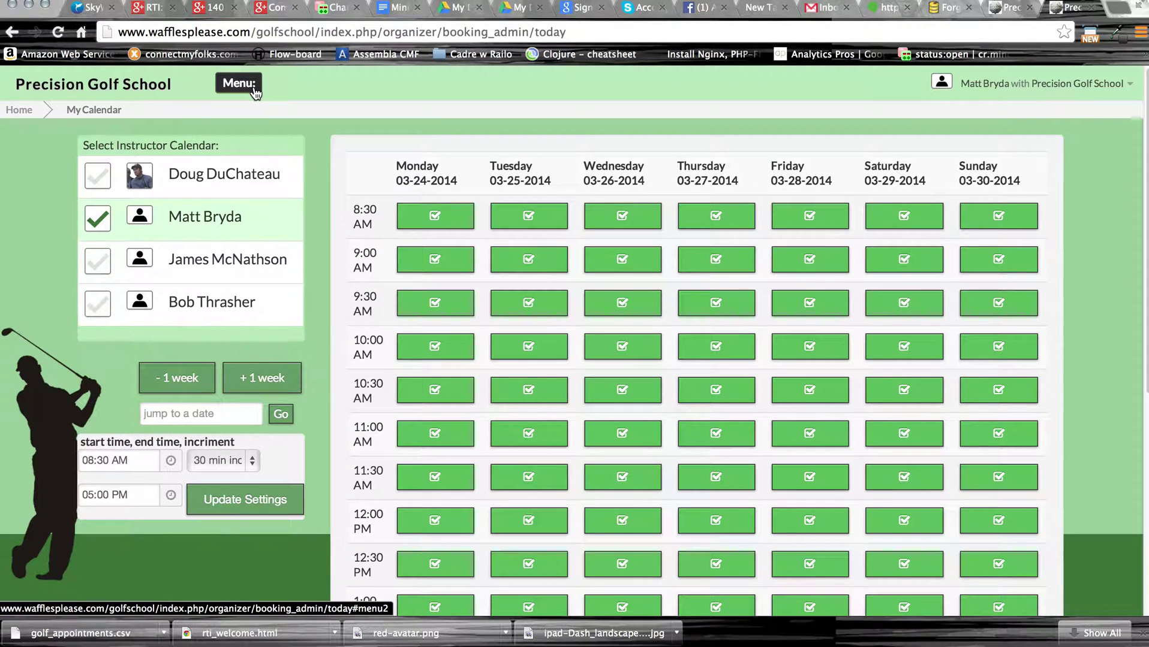
On the client management page, set the Plan Filter to 'all plans'.
left_click(254, 91)
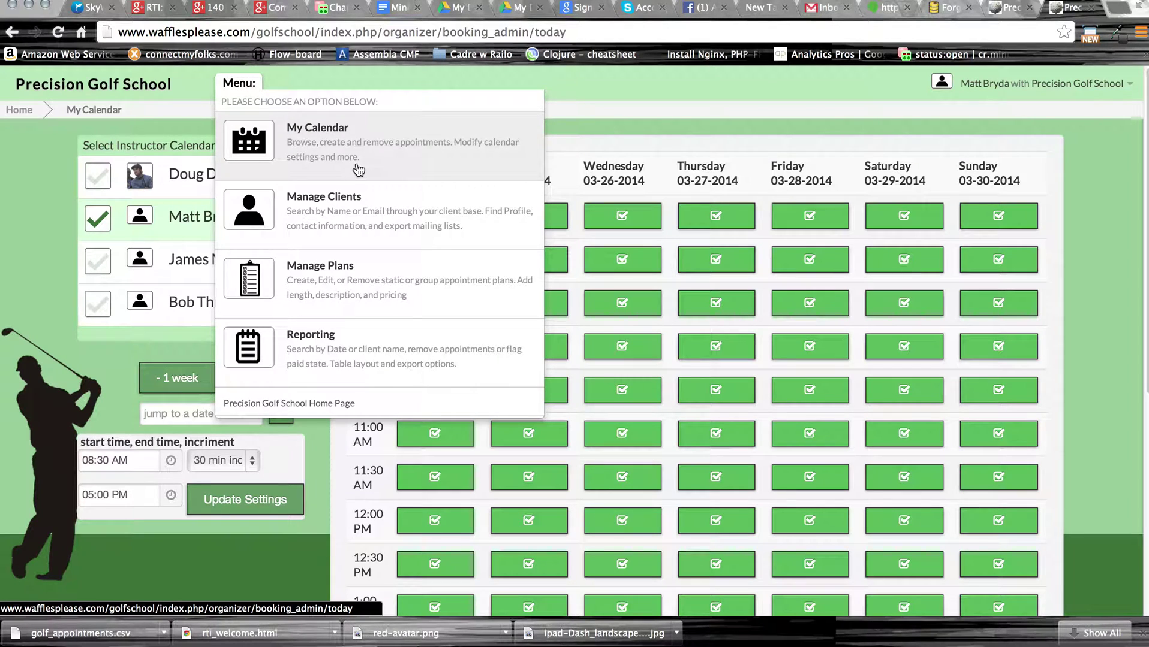
left_click(376, 209)
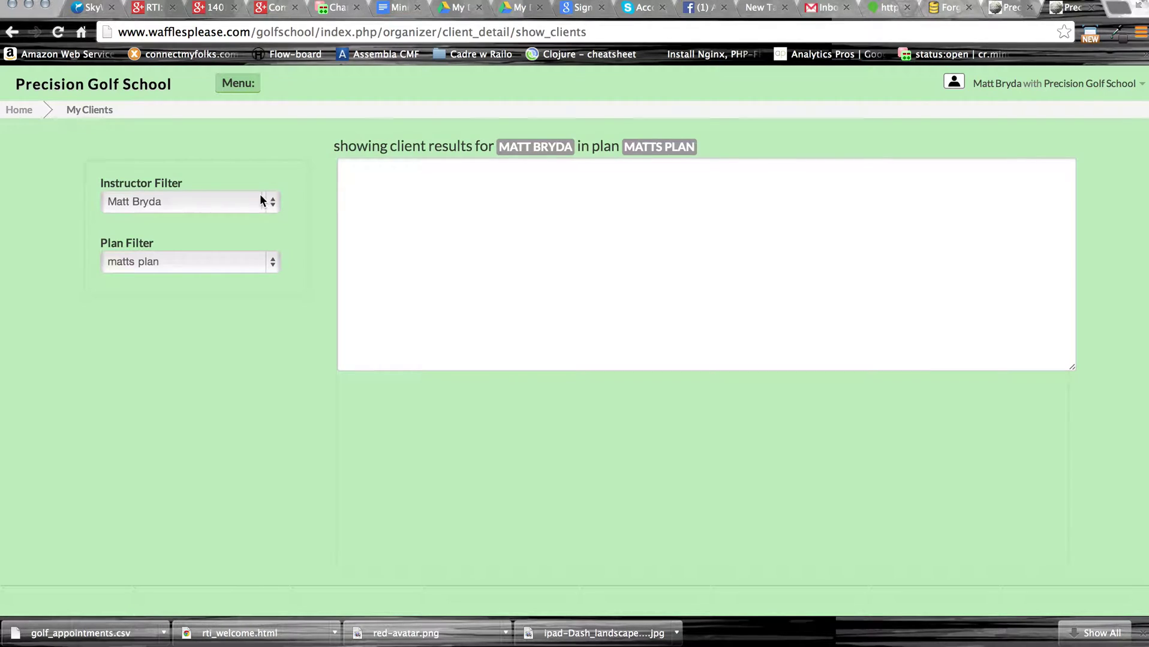
left_click(256, 203)
left_click(256, 202)
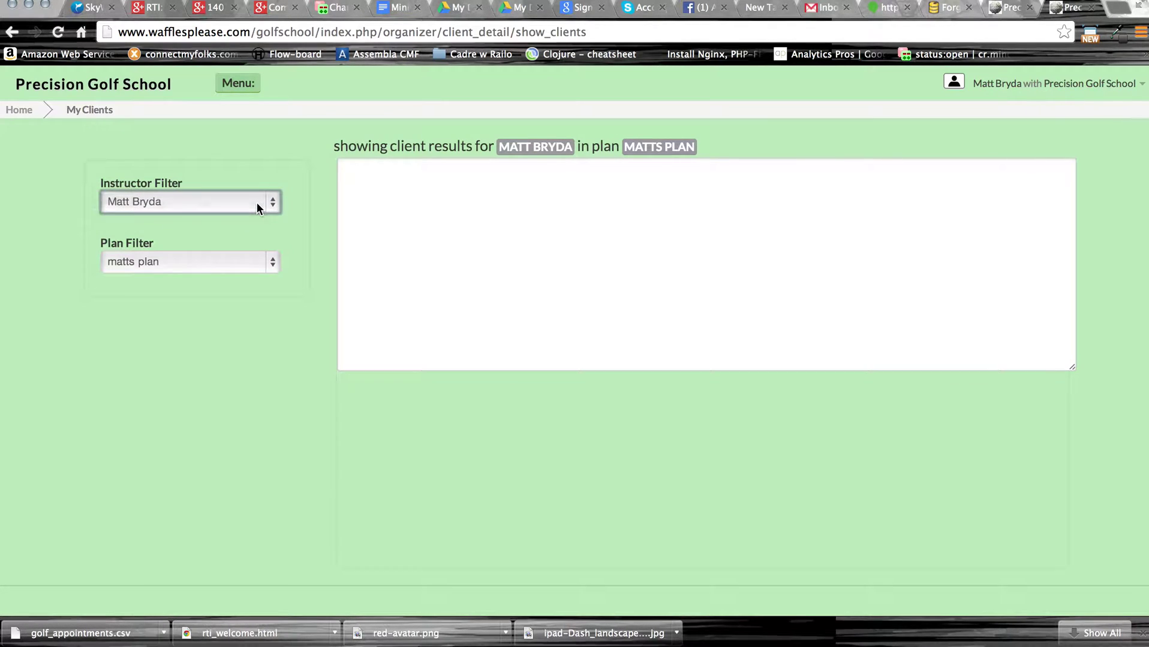
left_click(249, 264)
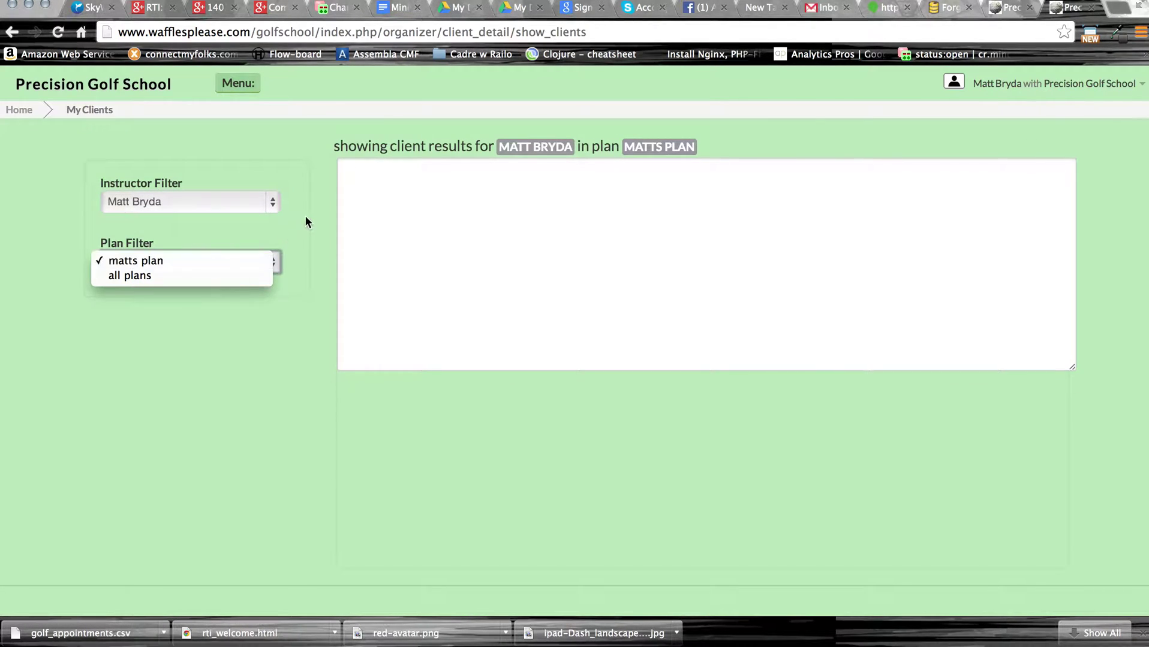
left_click(243, 77)
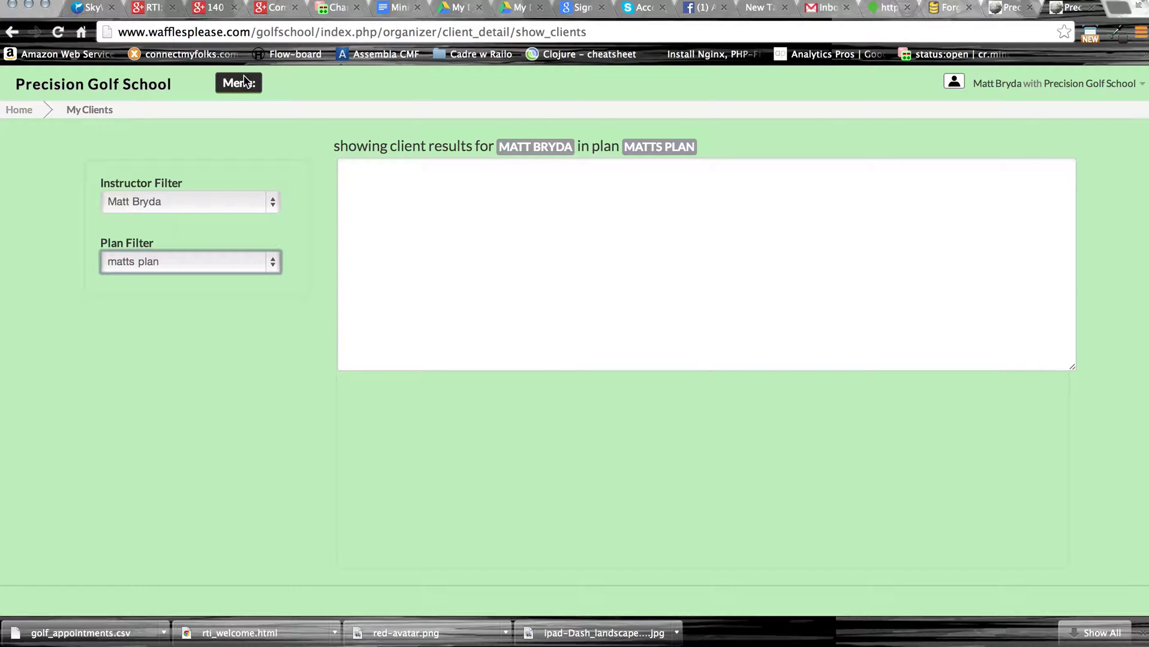
left_click(244, 78)
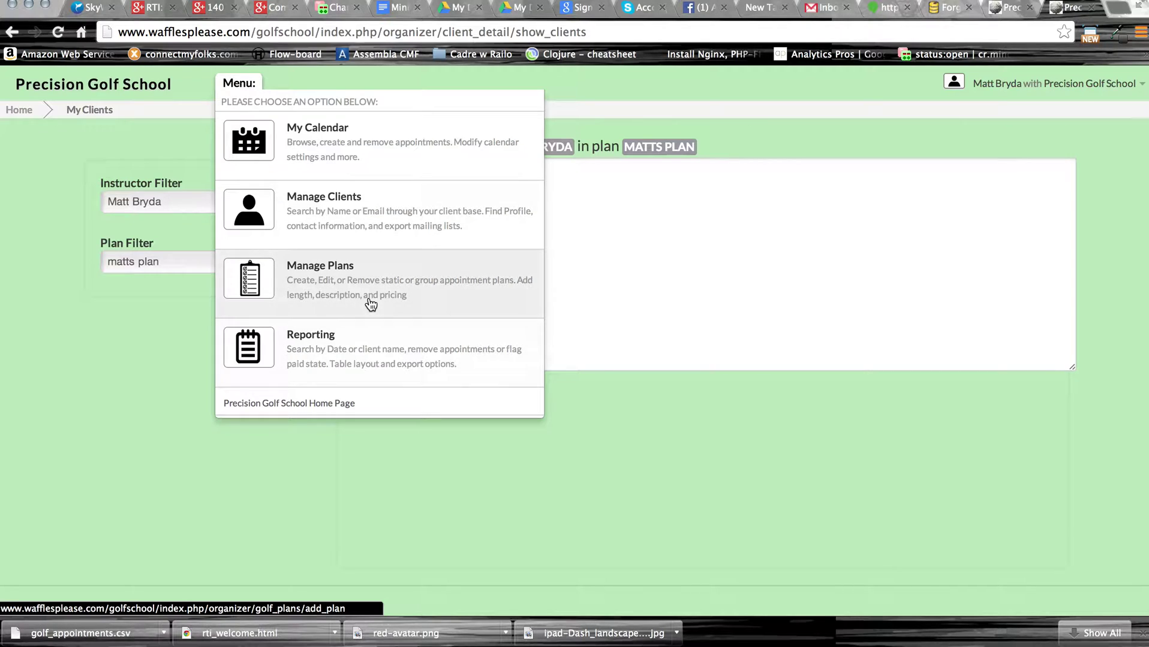
left_click(123, 339)
left_click(201, 261)
left_click(197, 277)
left_click(262, 202)
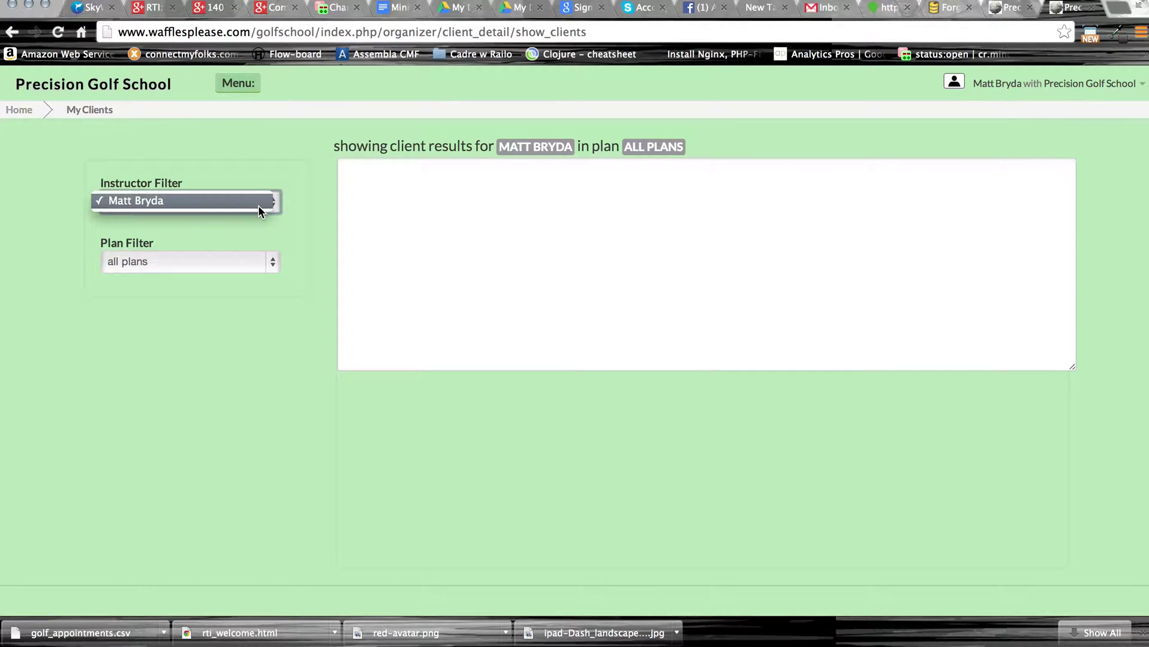
Visit Manage Plans, then open the Reporting page for 03/01/2014–04/01/2014.
left_click(248, 77)
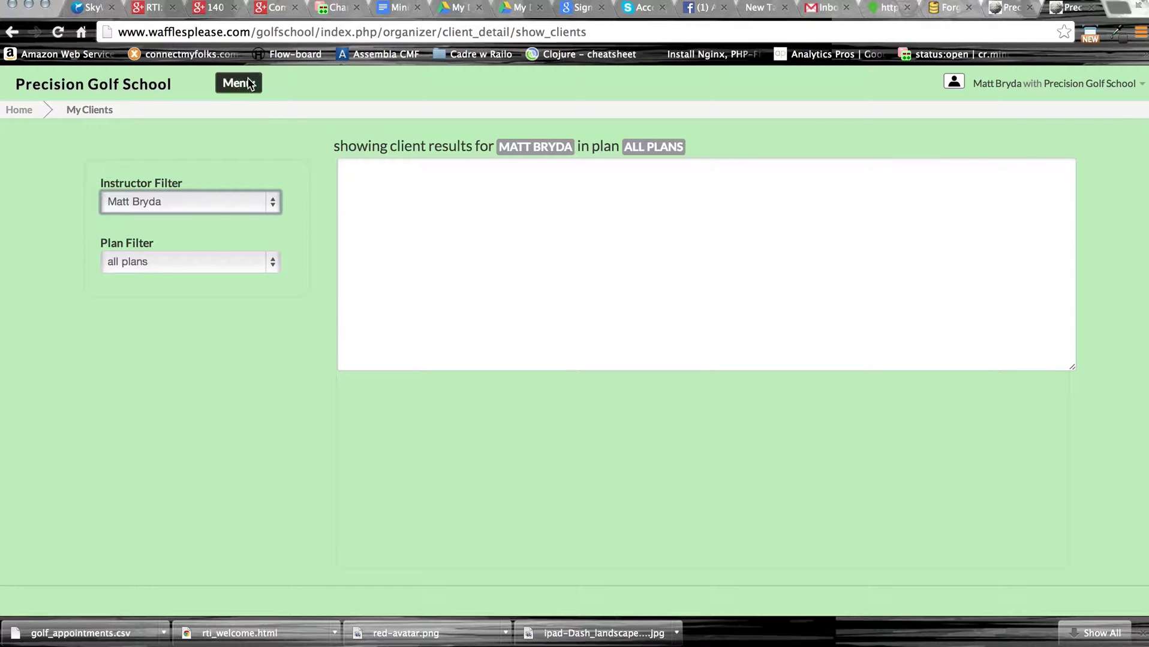
mouse_move(248, 80)
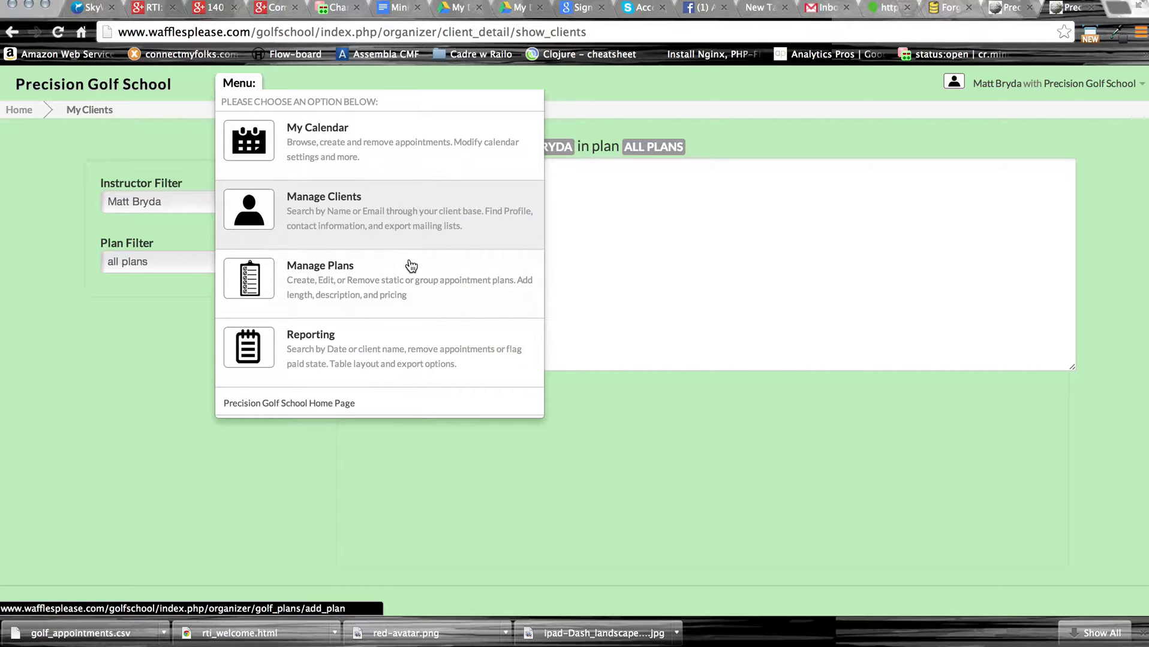
left_click(402, 272)
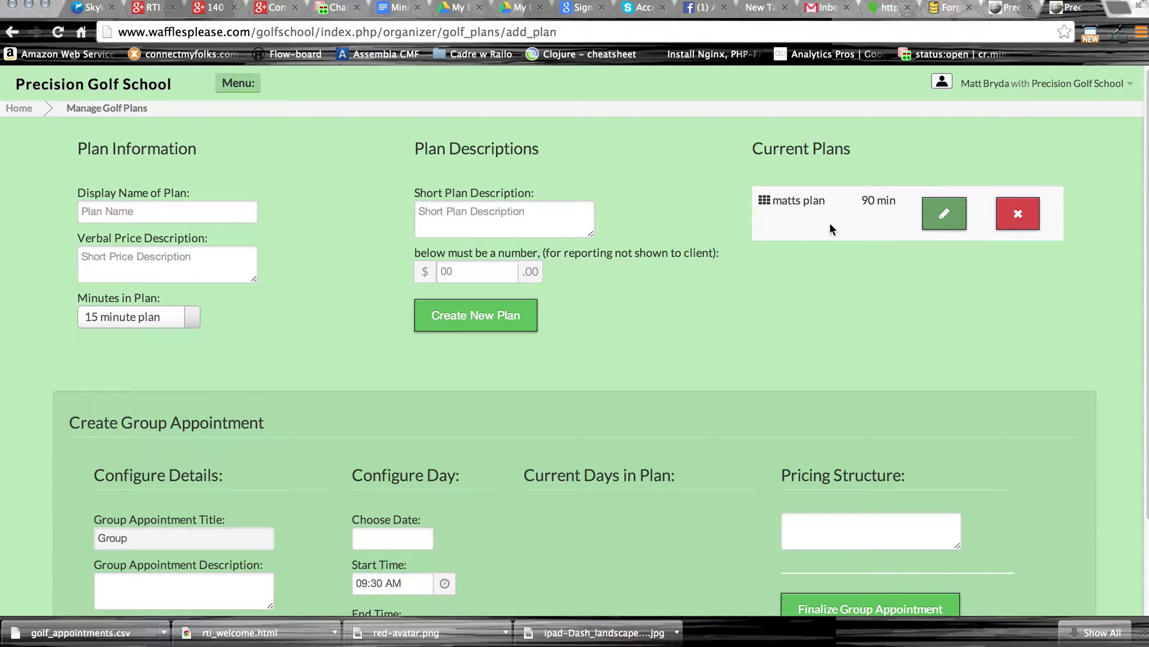
scroll(738, 338, "down", 4)
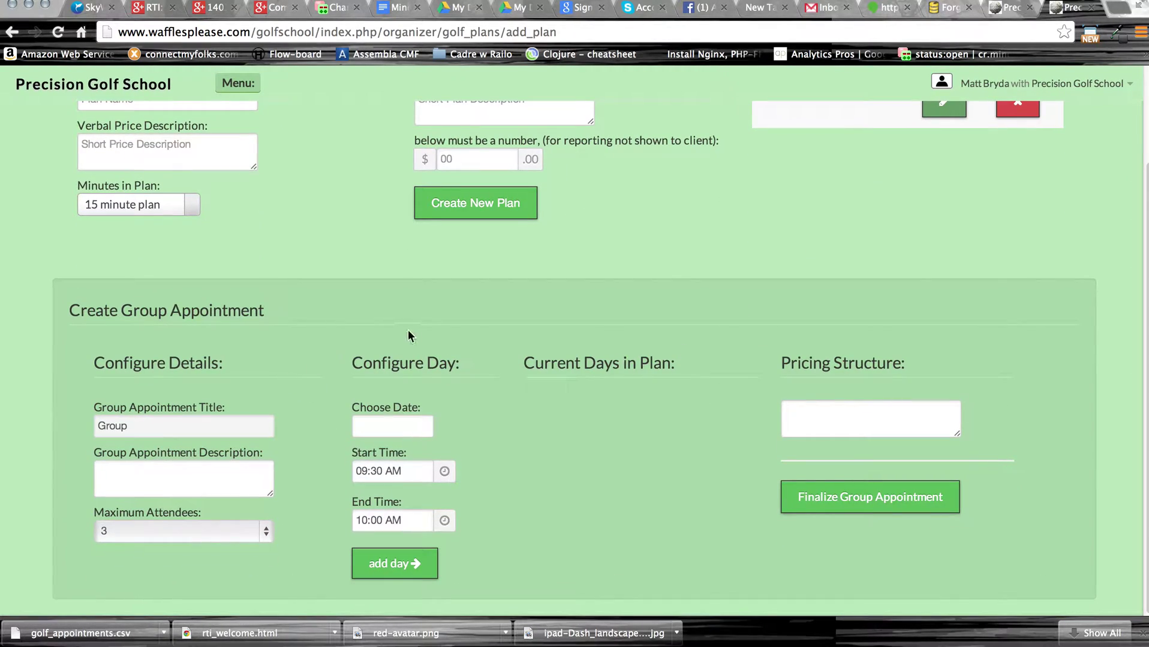
scroll(401, 338, "up", 4)
left_click(237, 85)
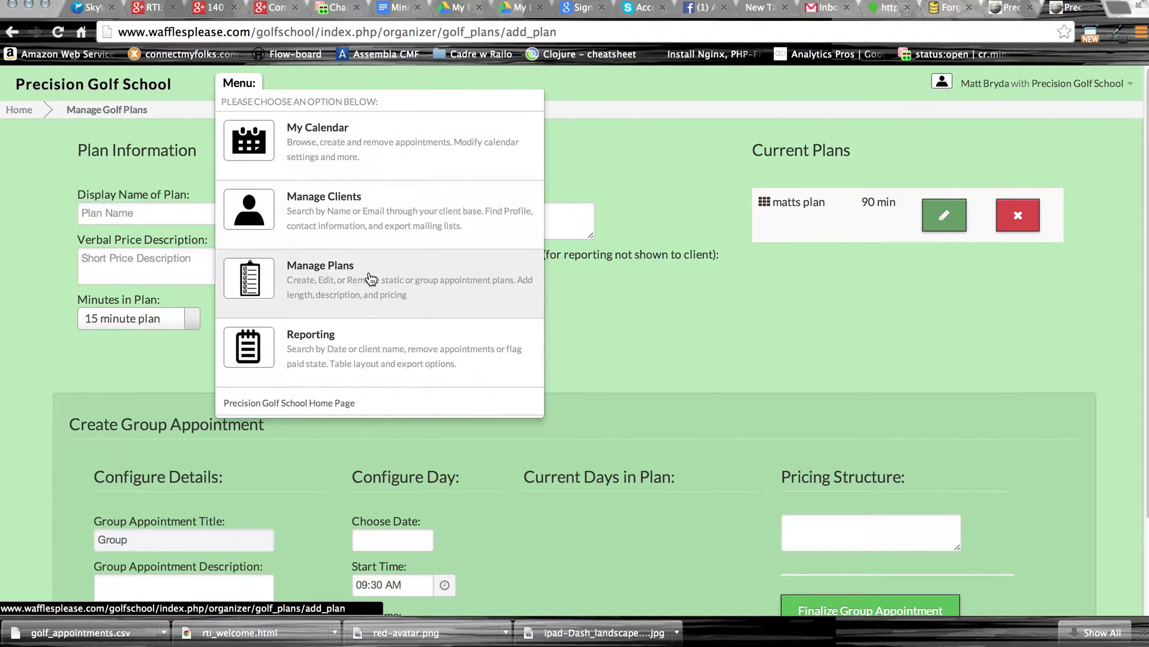
left_click(376, 346)
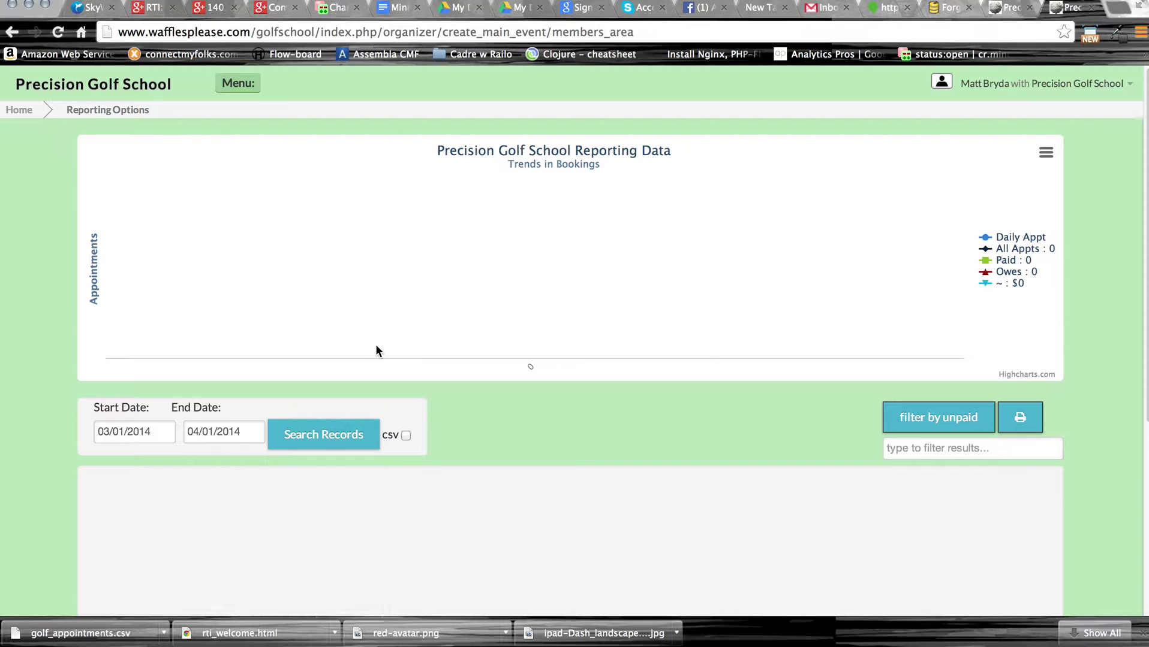
Reload the reporting page and return to the home calendar.
scroll(618, 413, "down", 3)
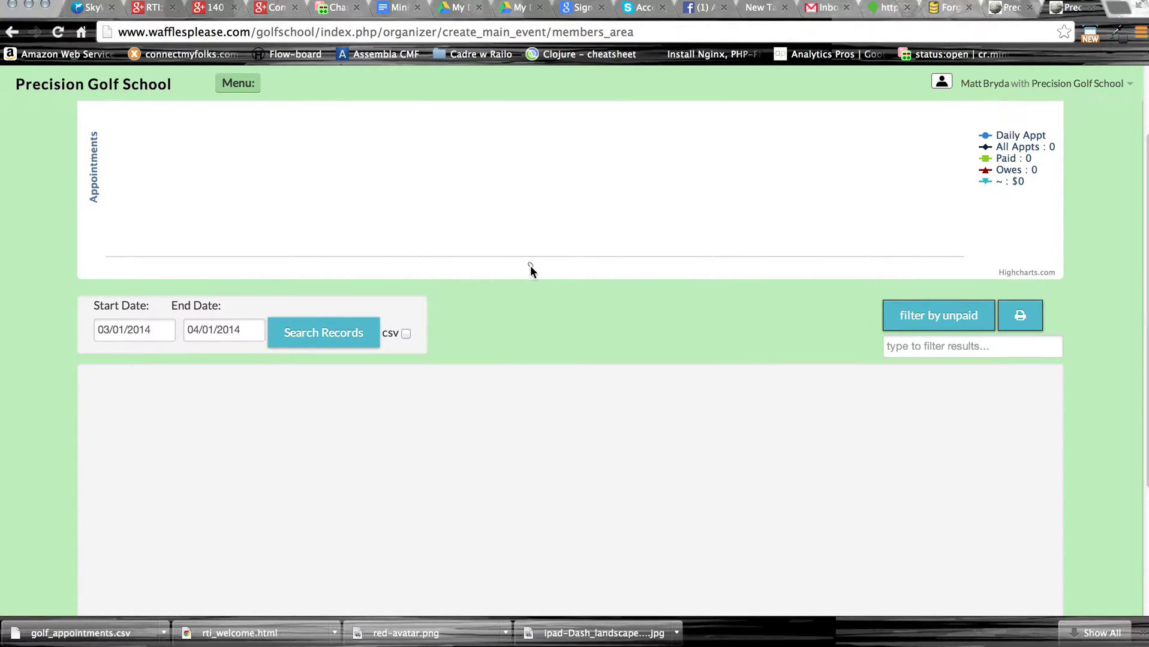
scroll(558, 280, "up", 3)
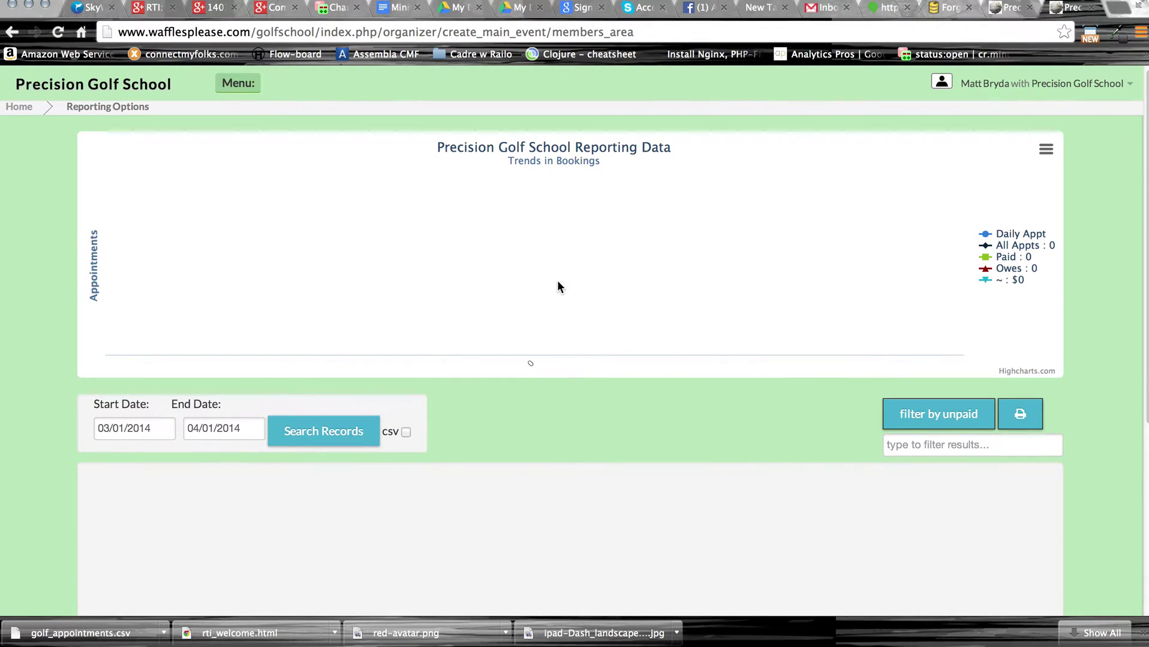
key("super+r")
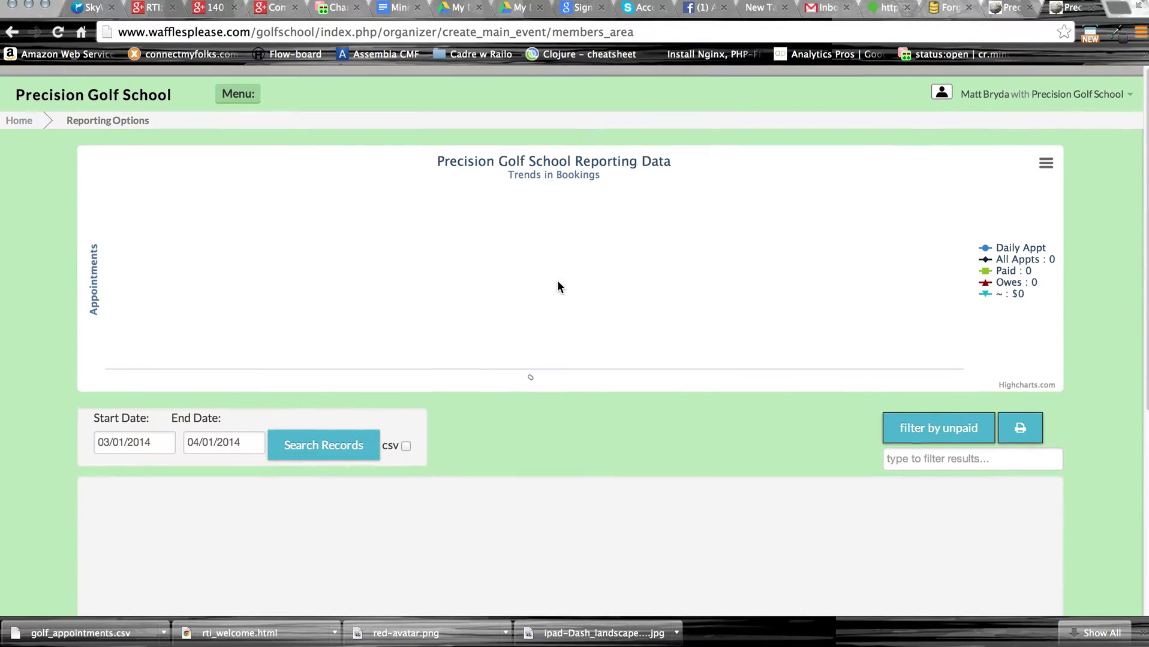
left_click(26, 113)
Book the first golfer into a 90-minute matts plan lesson at Tuesday 8:30 AM.
left_click(527, 219)
left_click(753, 202)
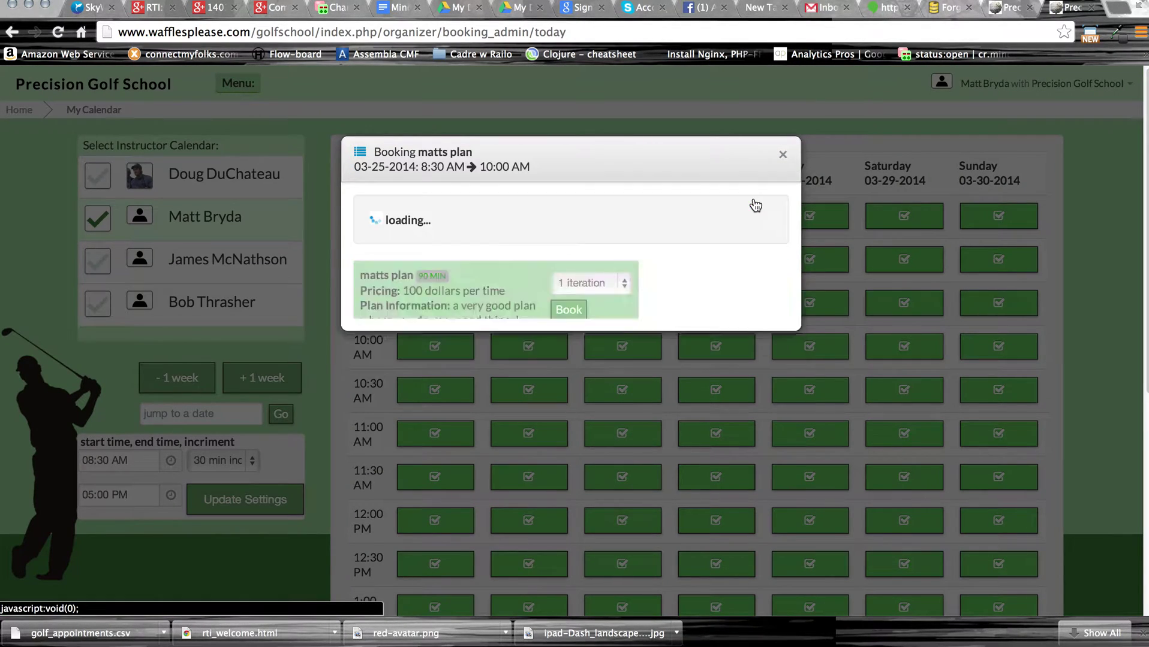
left_click(755, 244)
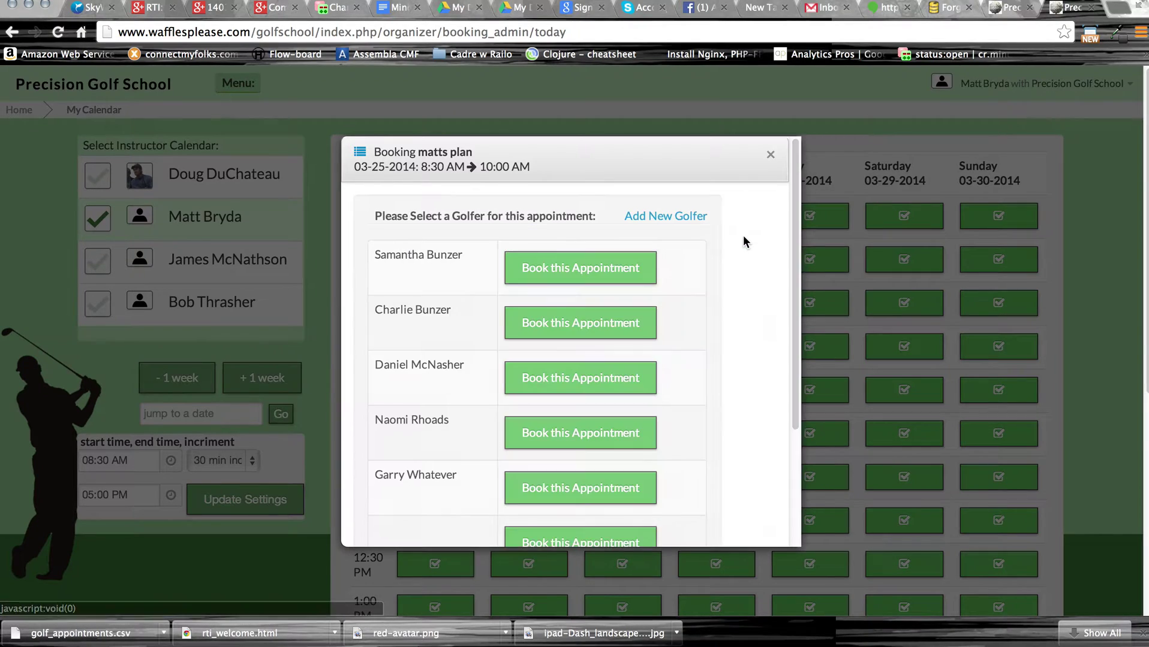
left_click(630, 268)
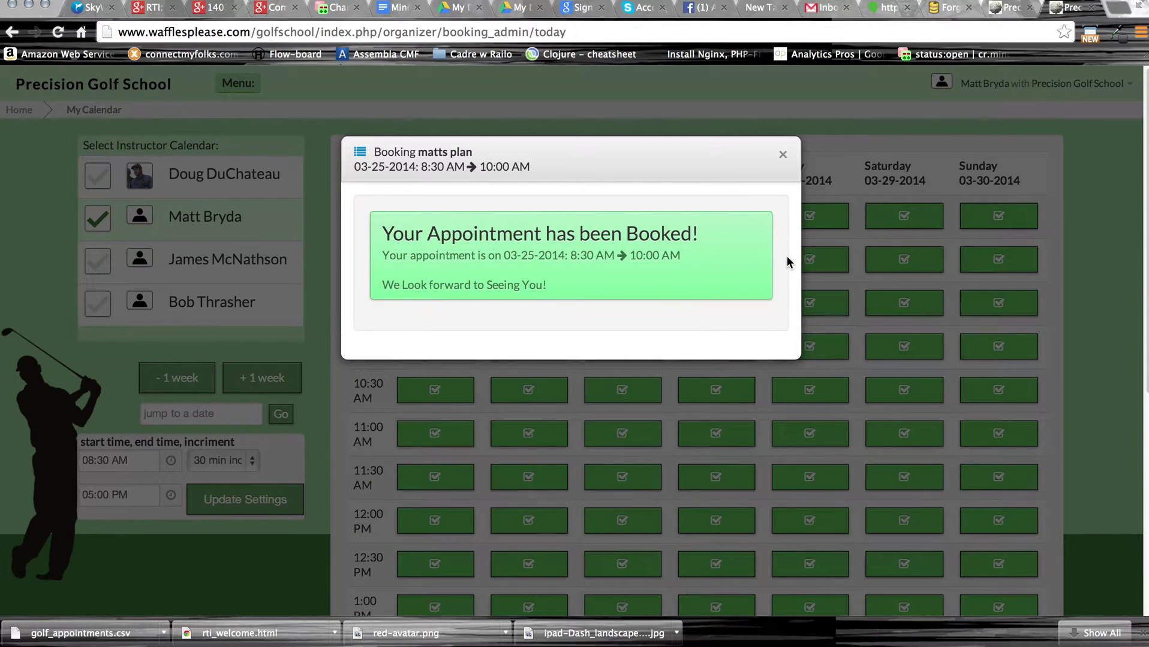
left_click(783, 157)
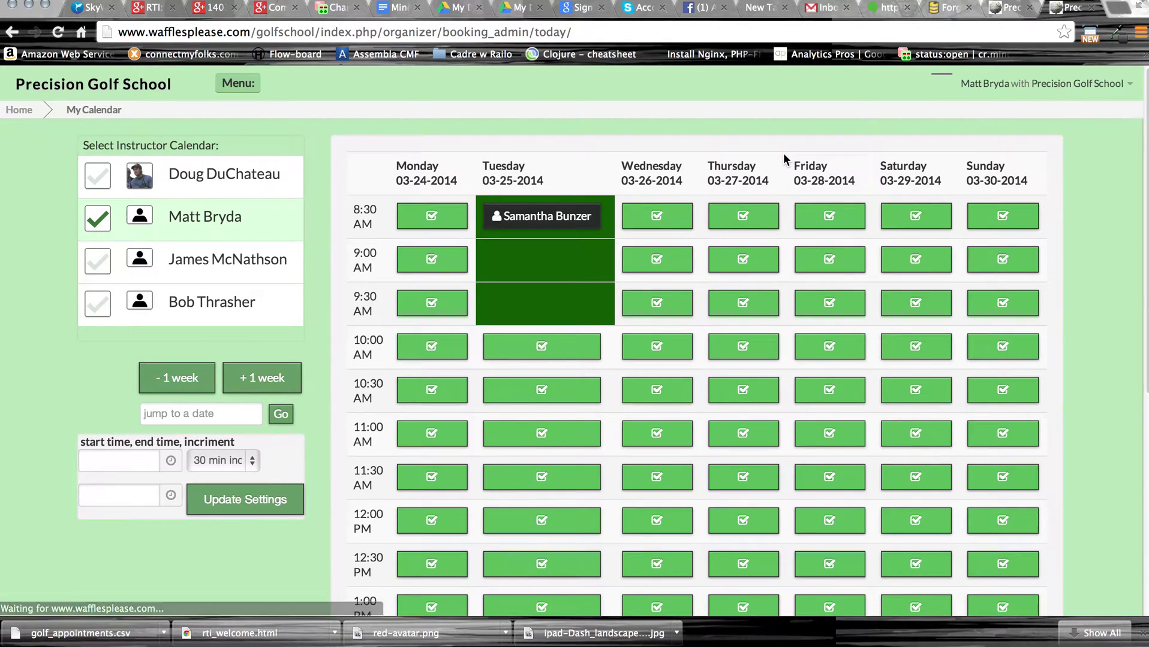
Open the Reporting page showing the Mar 25 matts plan booking at 100 dollars, owing.
left_click(239, 85)
left_click(333, 357)
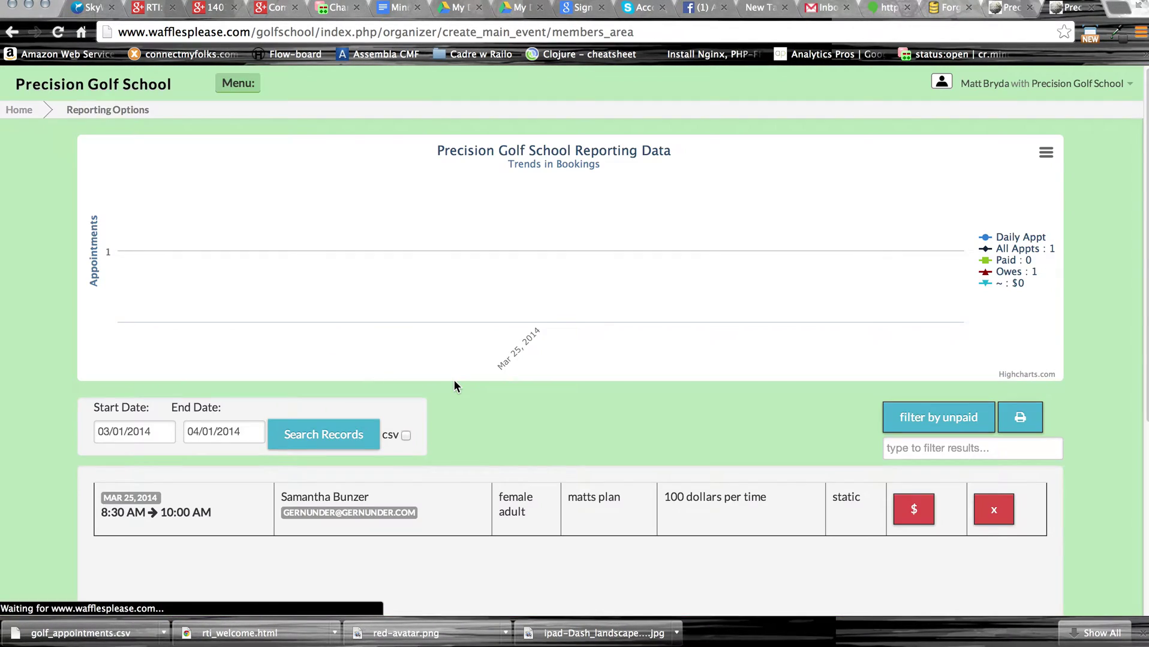
mouse_move(540, 251)
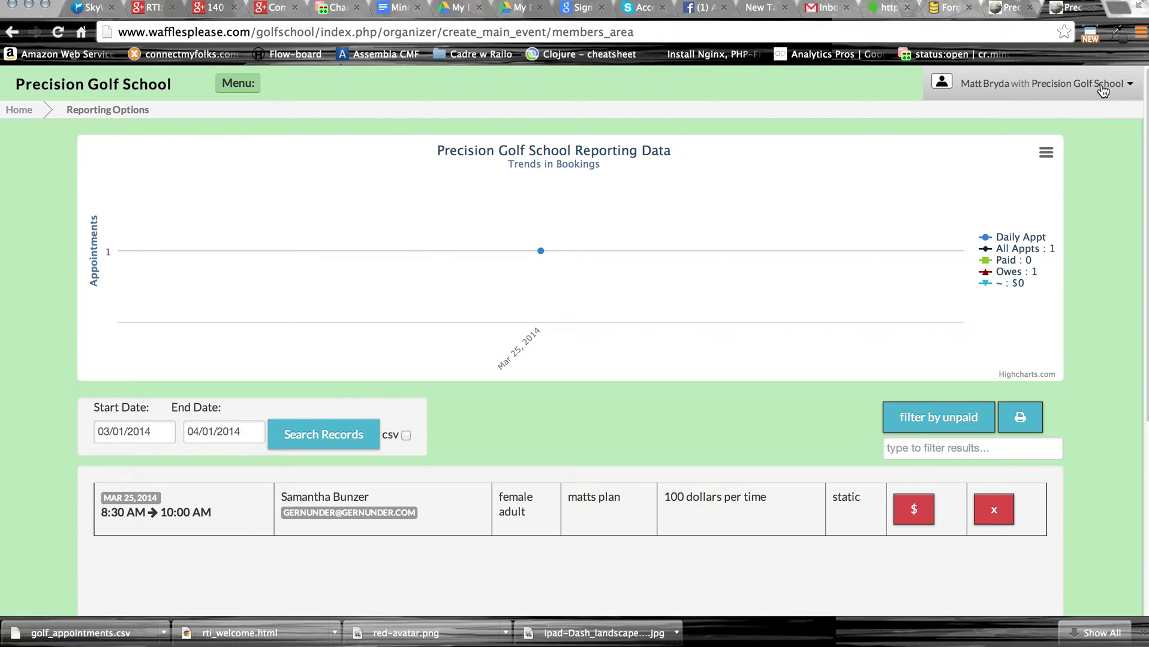
Log out, then go back to the bookings report and select its page address.
left_click(1129, 84)
left_click(1033, 122)
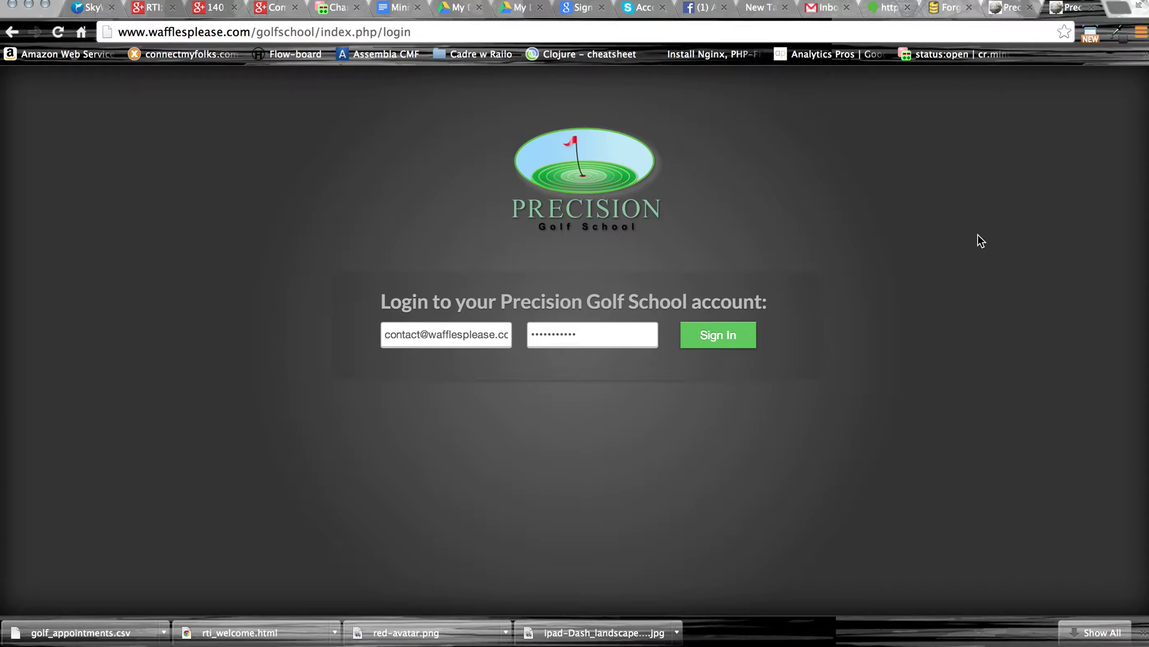
left_click(8, 36)
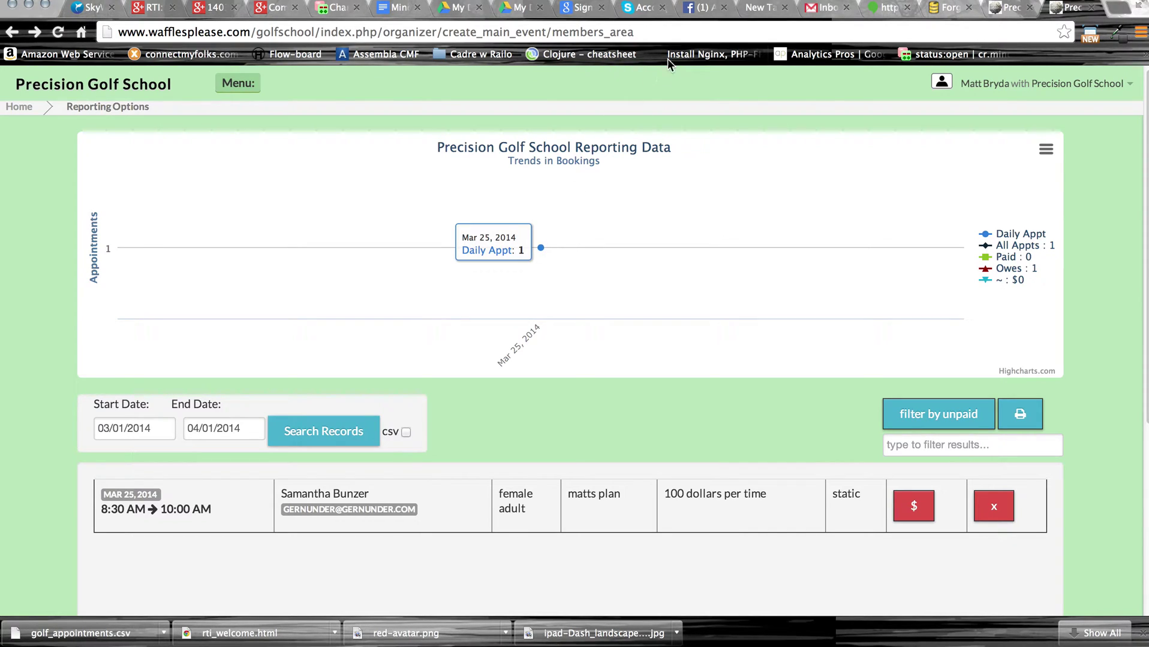
left_click(677, 33)
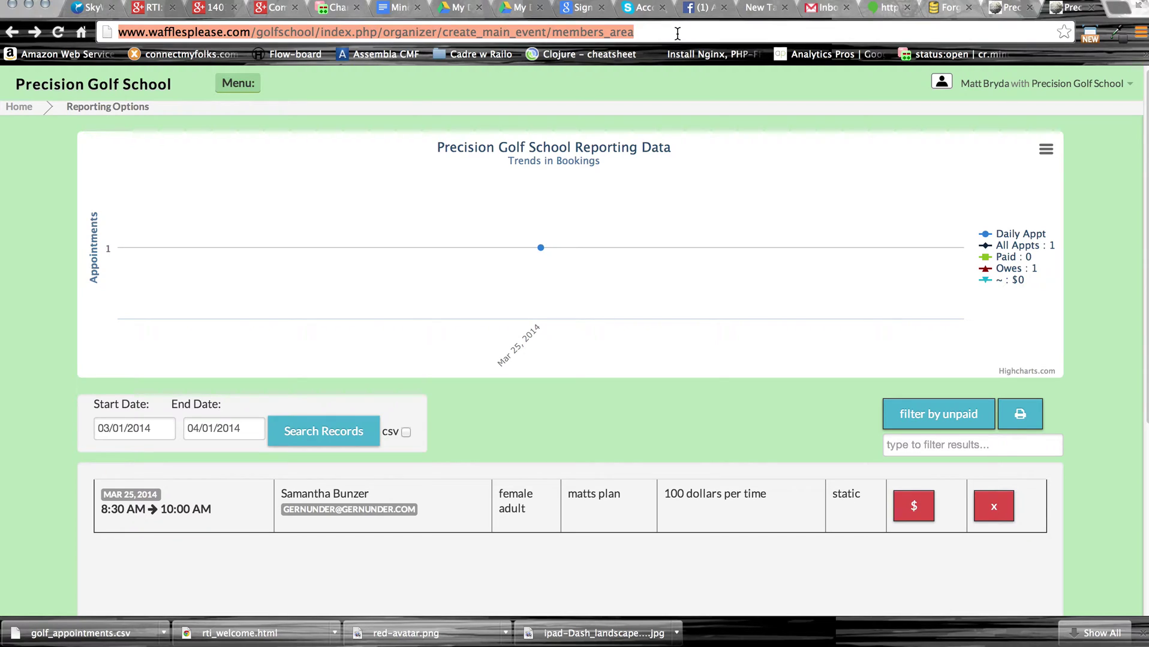
left_click(677, 77)
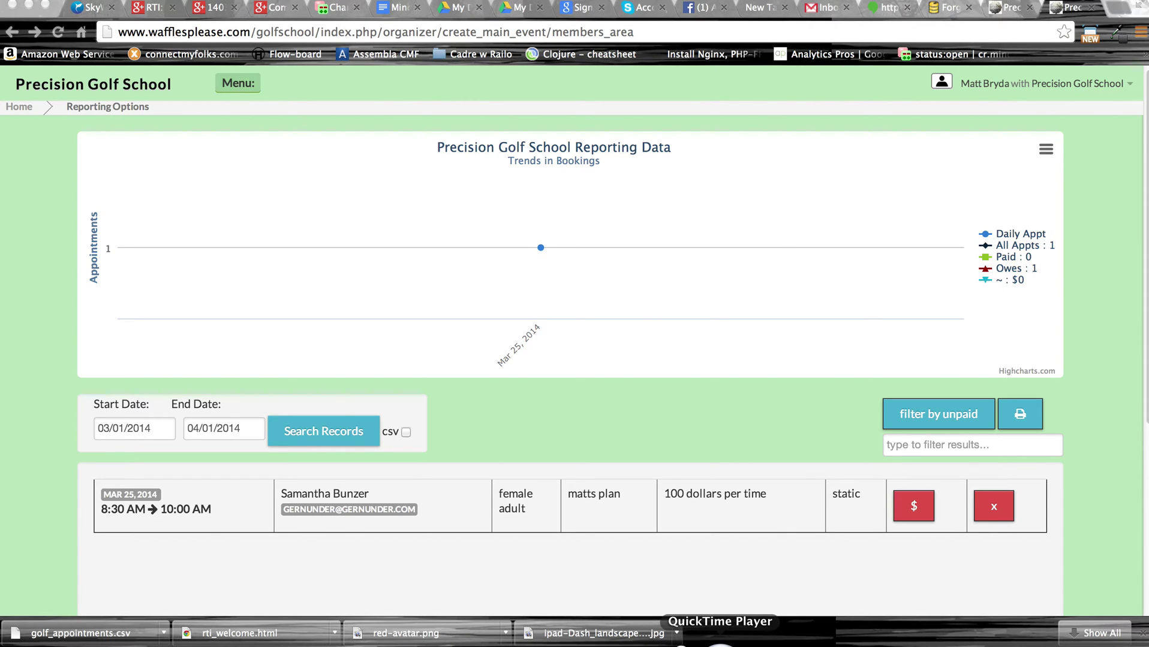
left_click(154, 1)
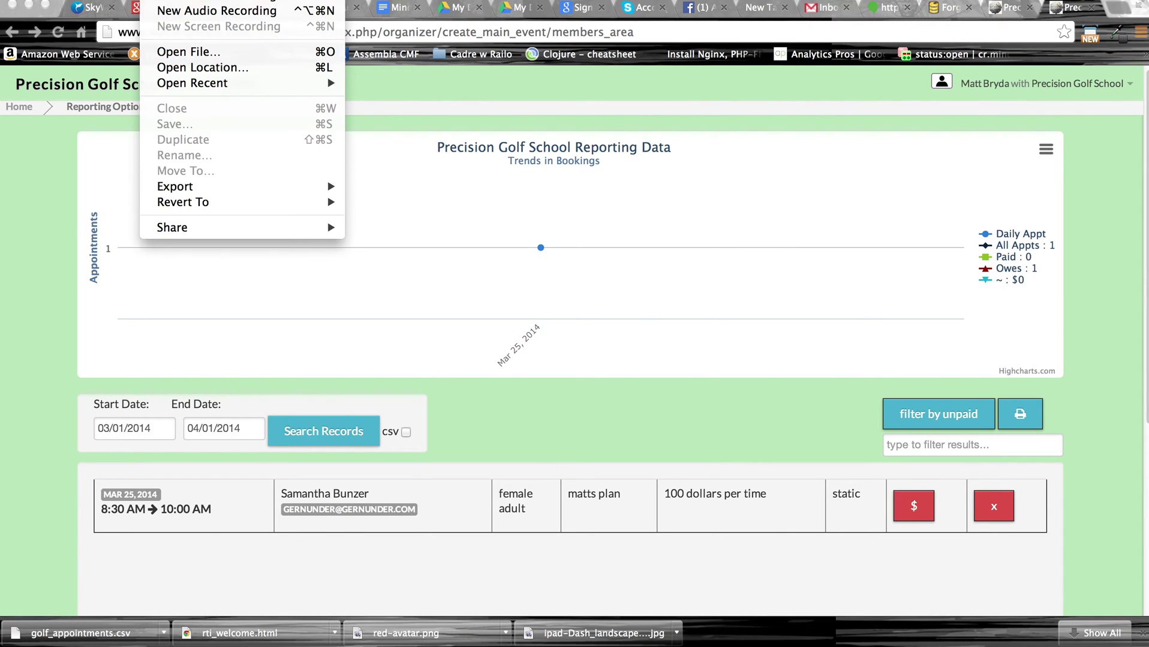
mouse_move(66, 0)
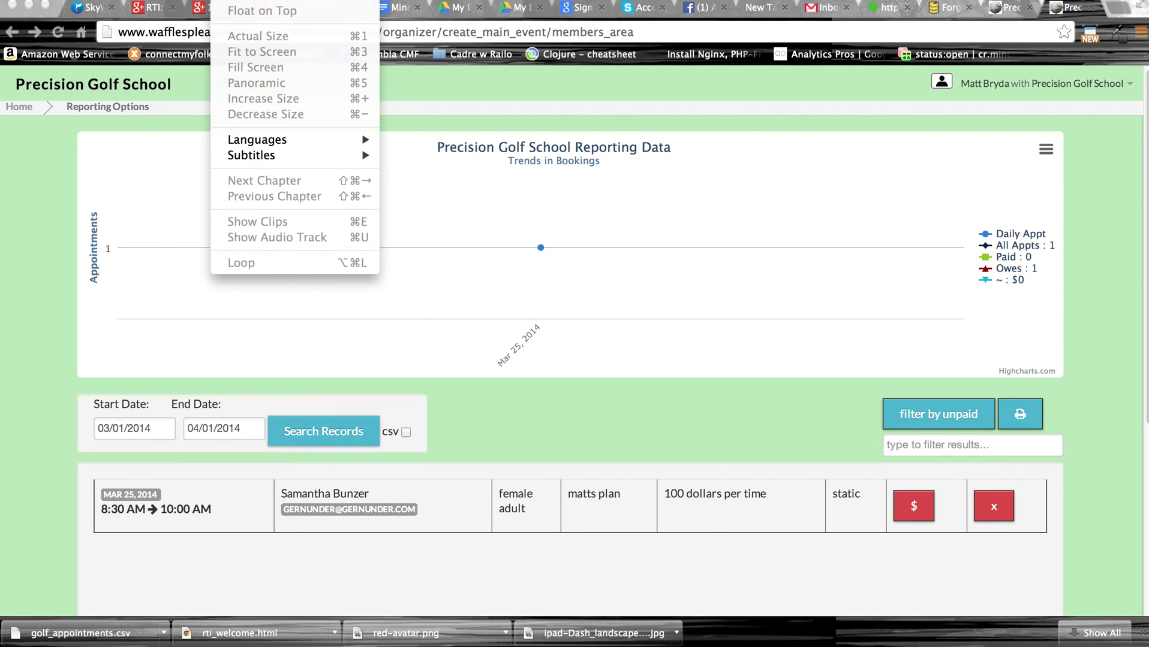
mouse_move(327, 0)
left_click(280, 162)
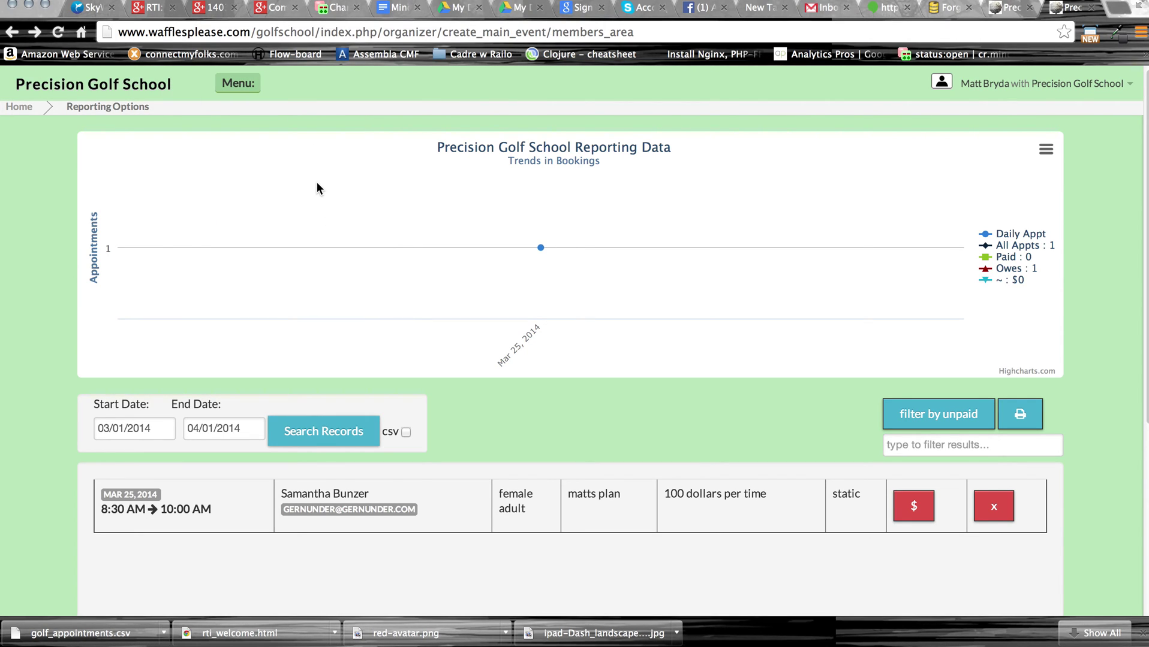